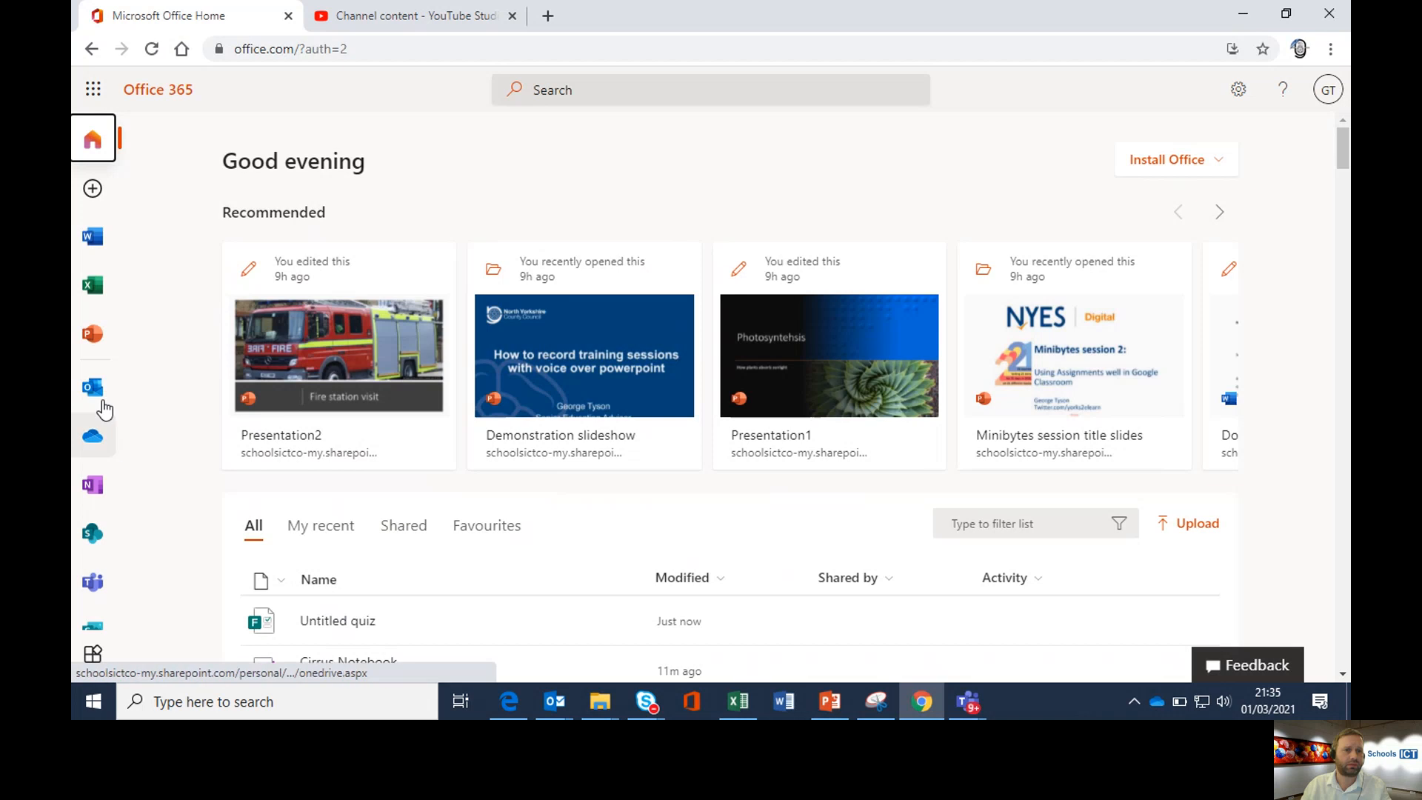
Open Forms from the full list of Office 365 apps and create a new quiz
scroll(90, 422, down, 3)
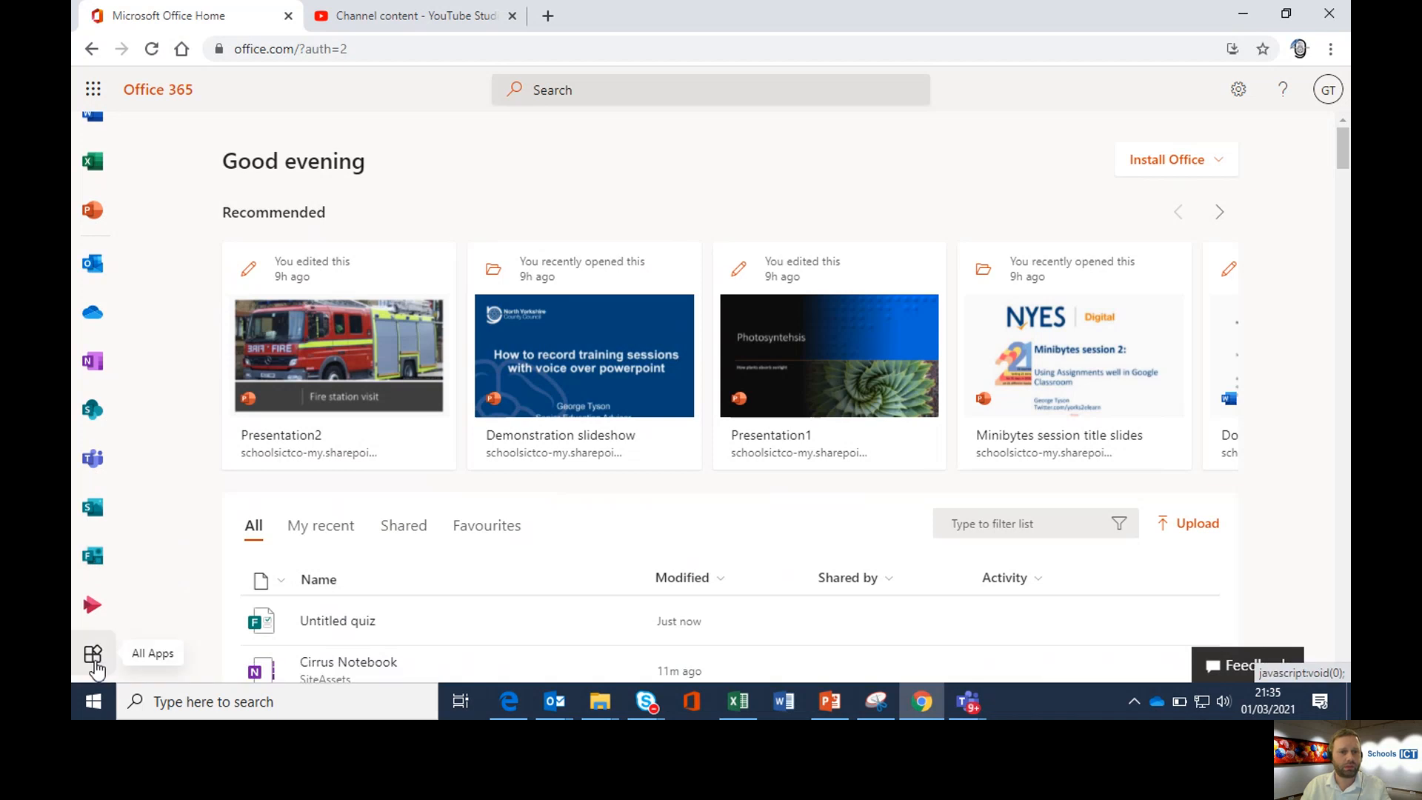
click(92, 659)
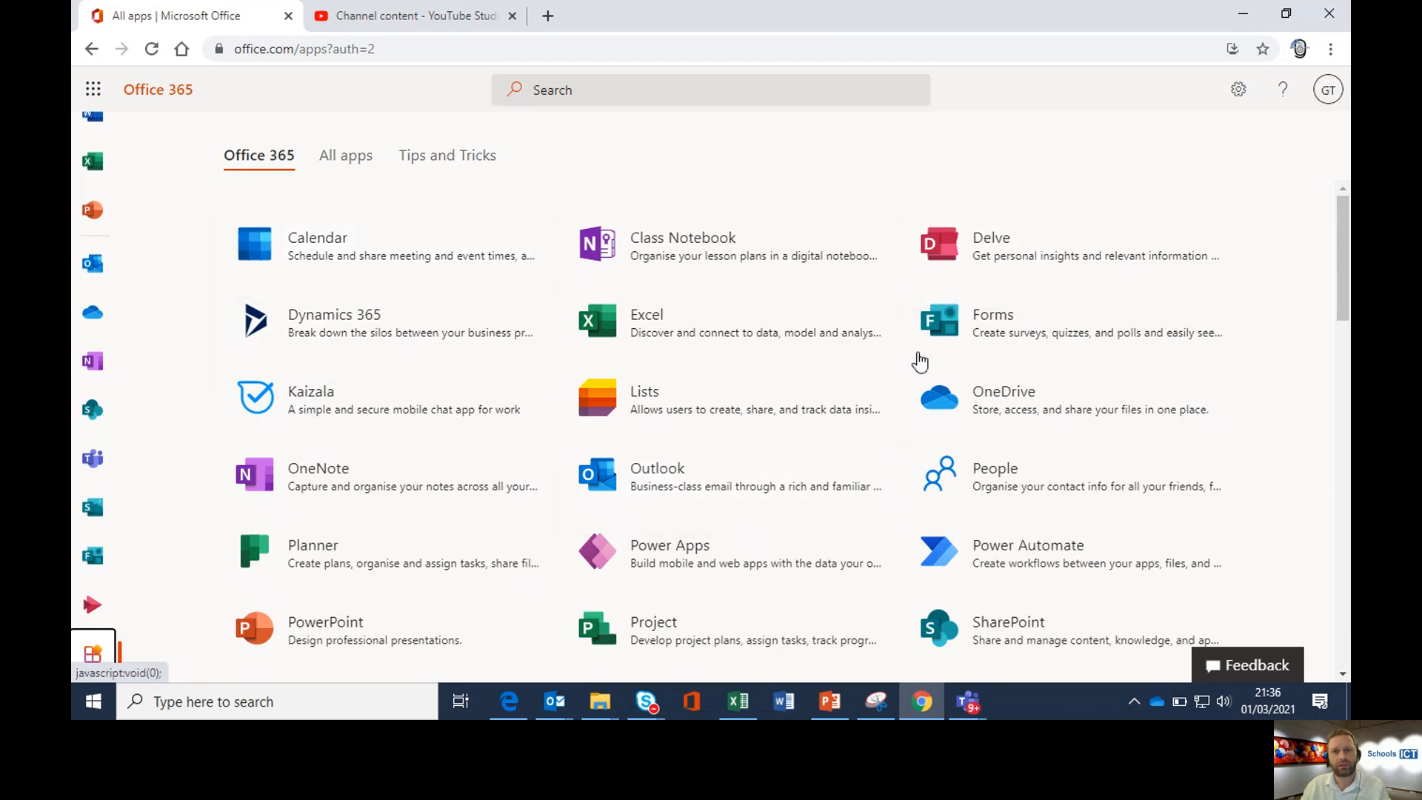
click(1033, 342)
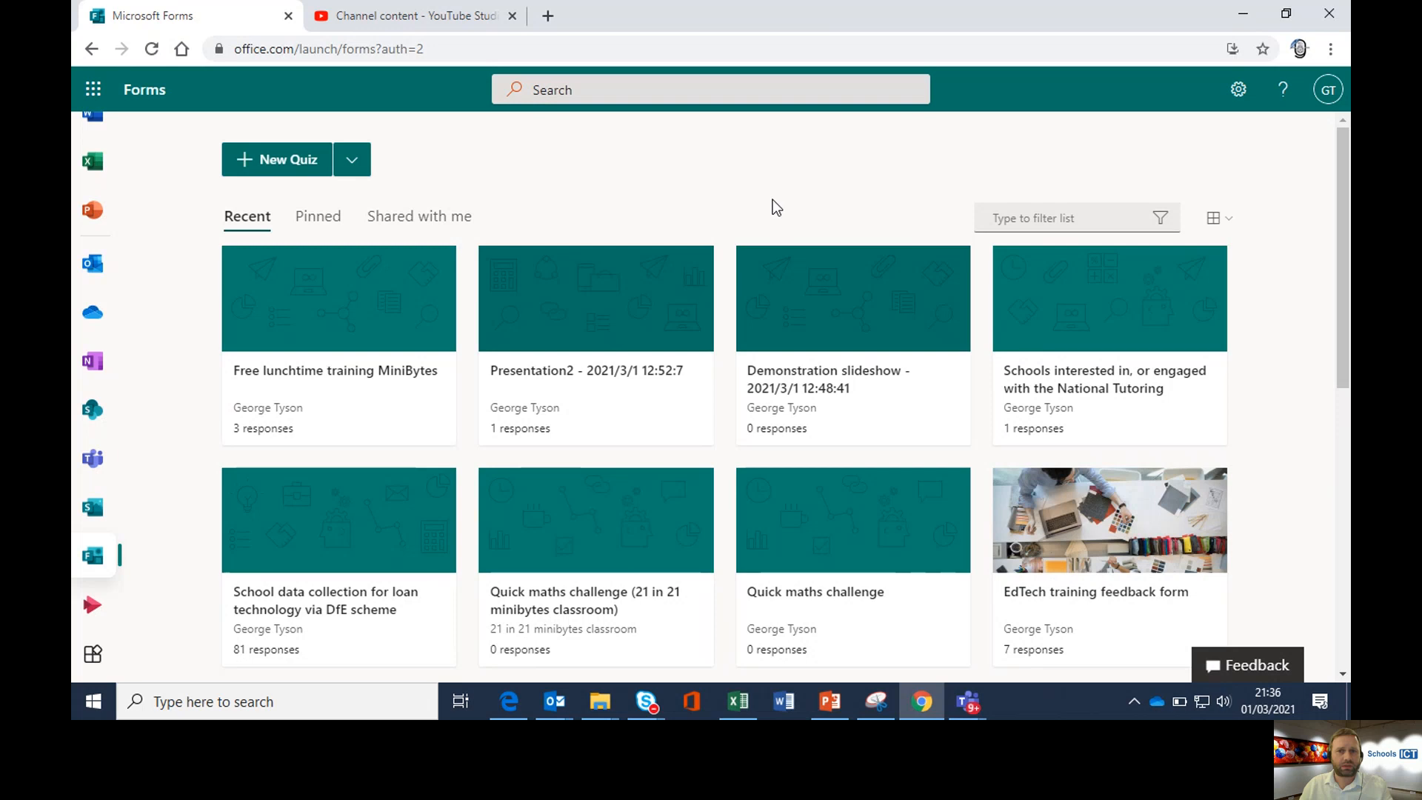
click(359, 166)
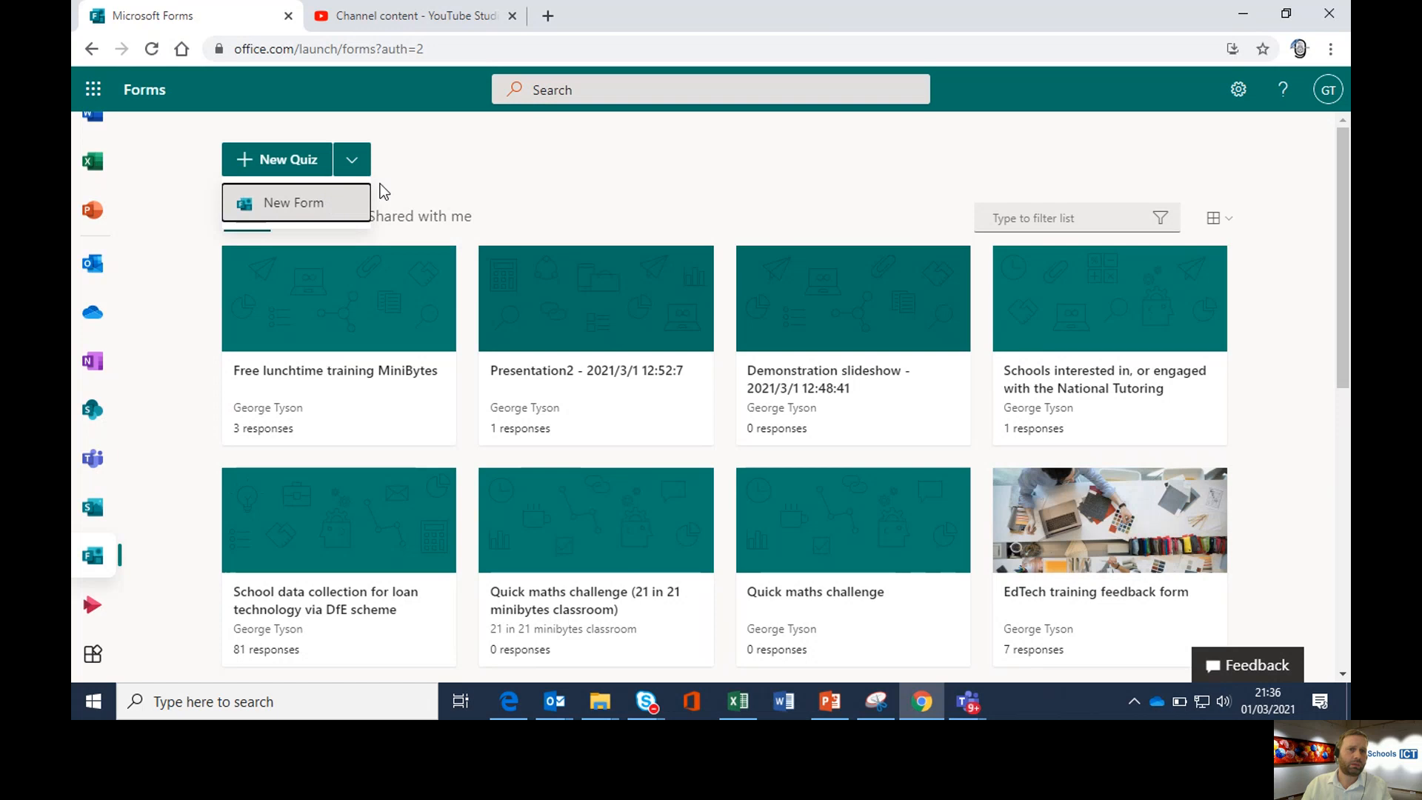
click(289, 169)
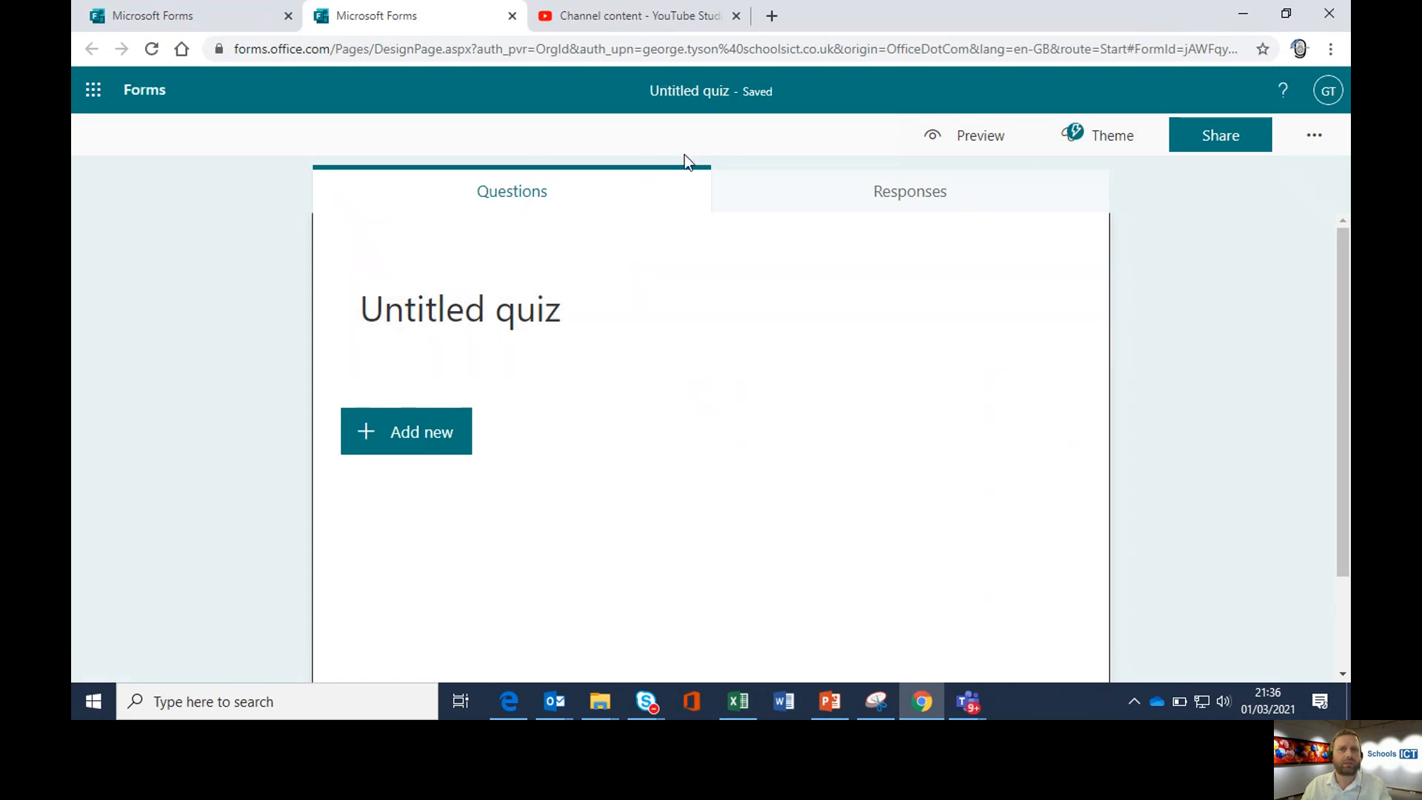
click(100, 95)
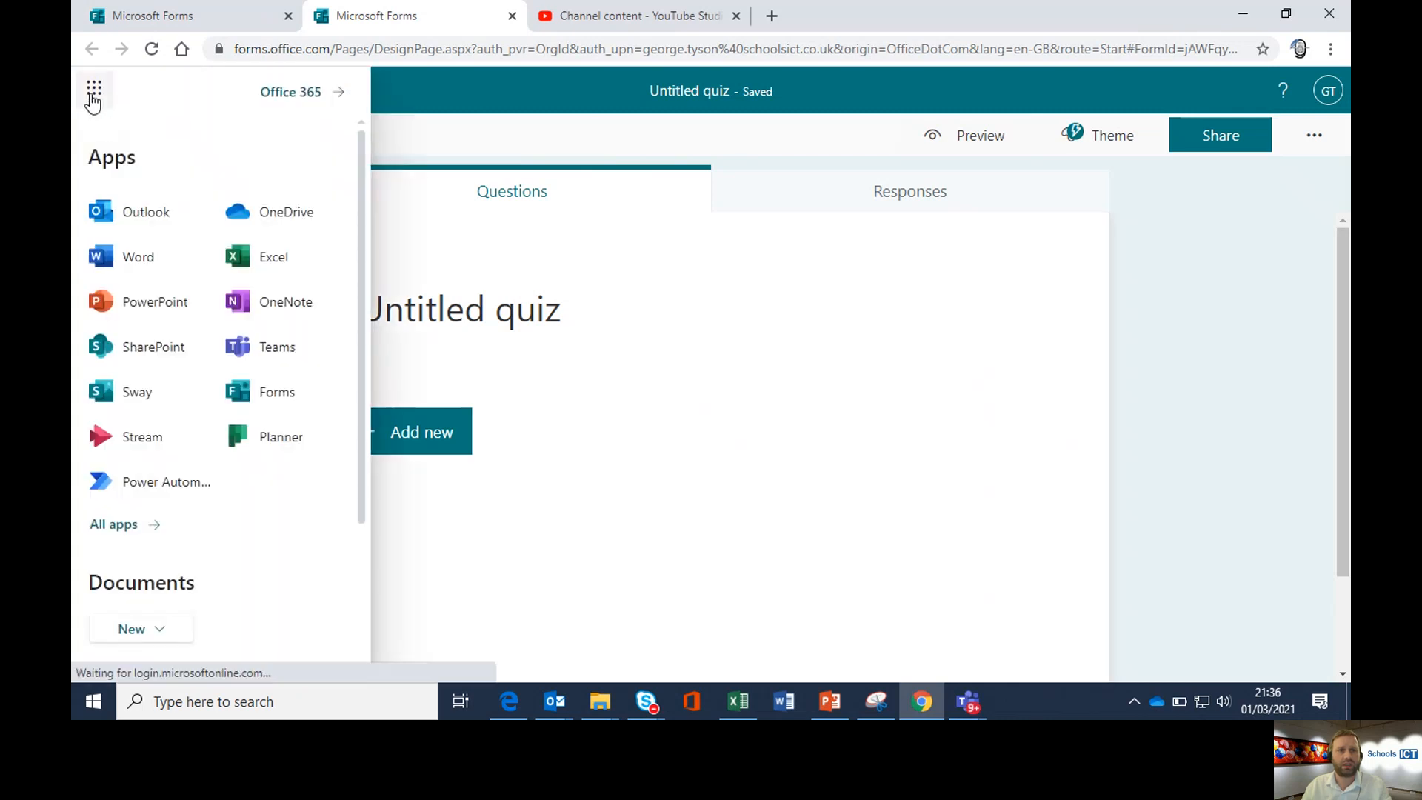
click(93, 95)
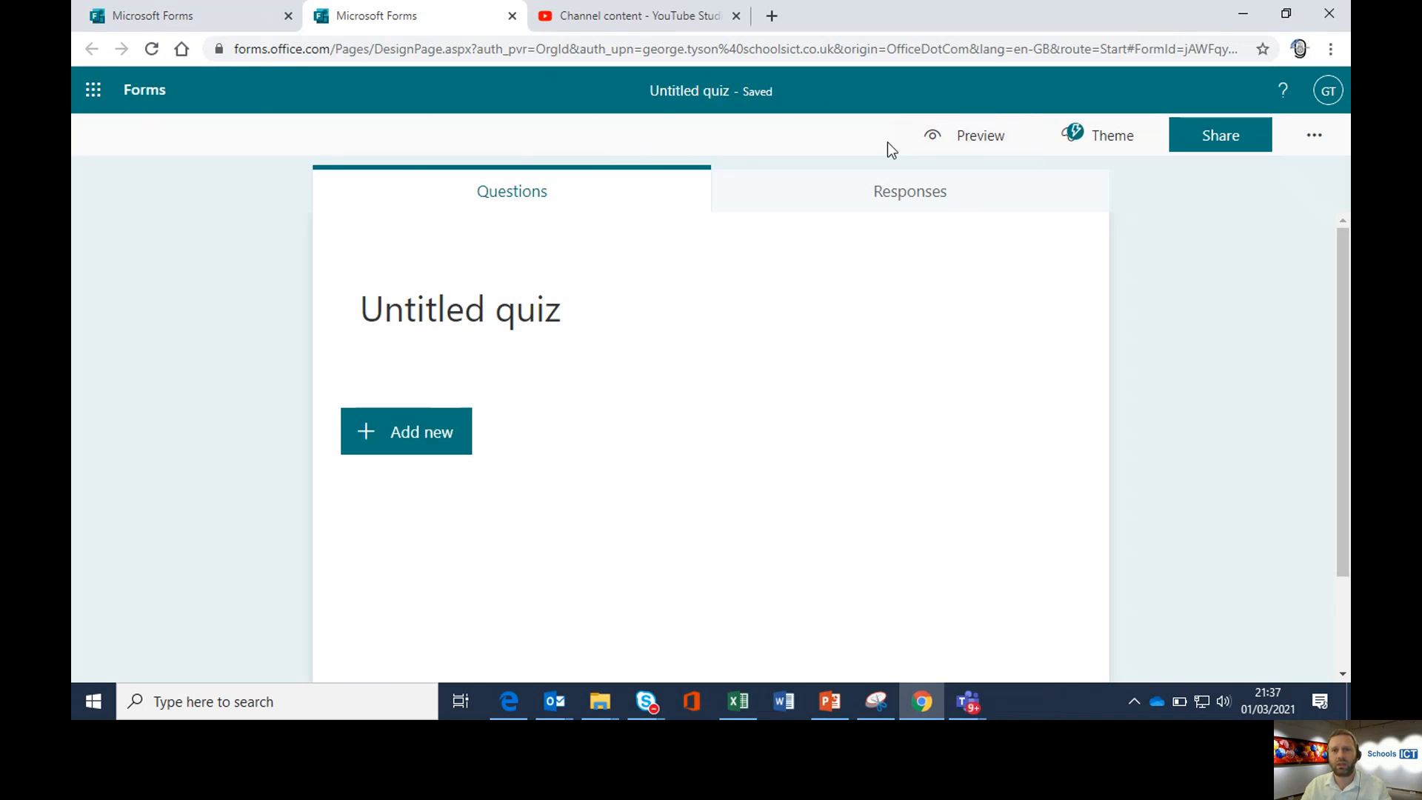
Set the quiz title to "Artist quiz"
click(435, 308)
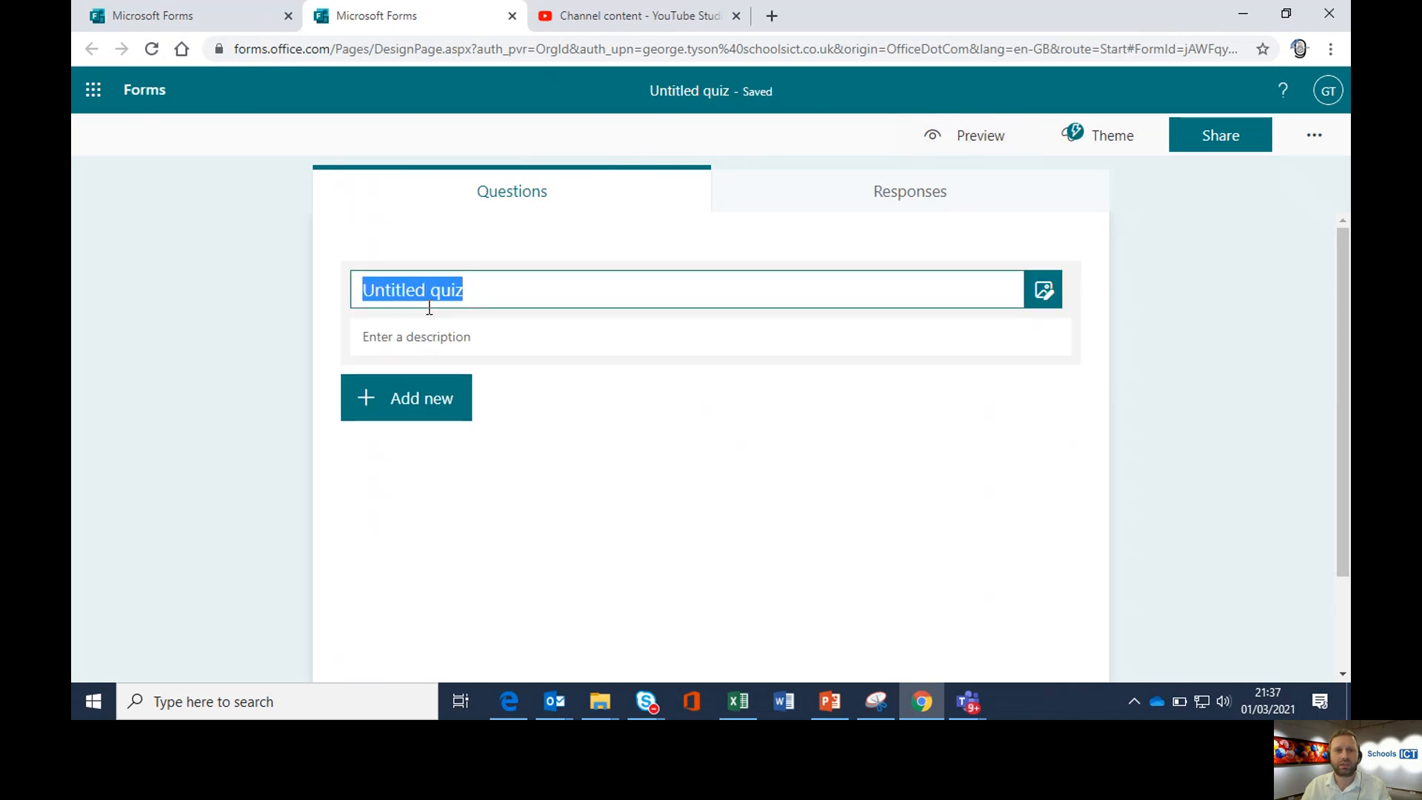
text(A)
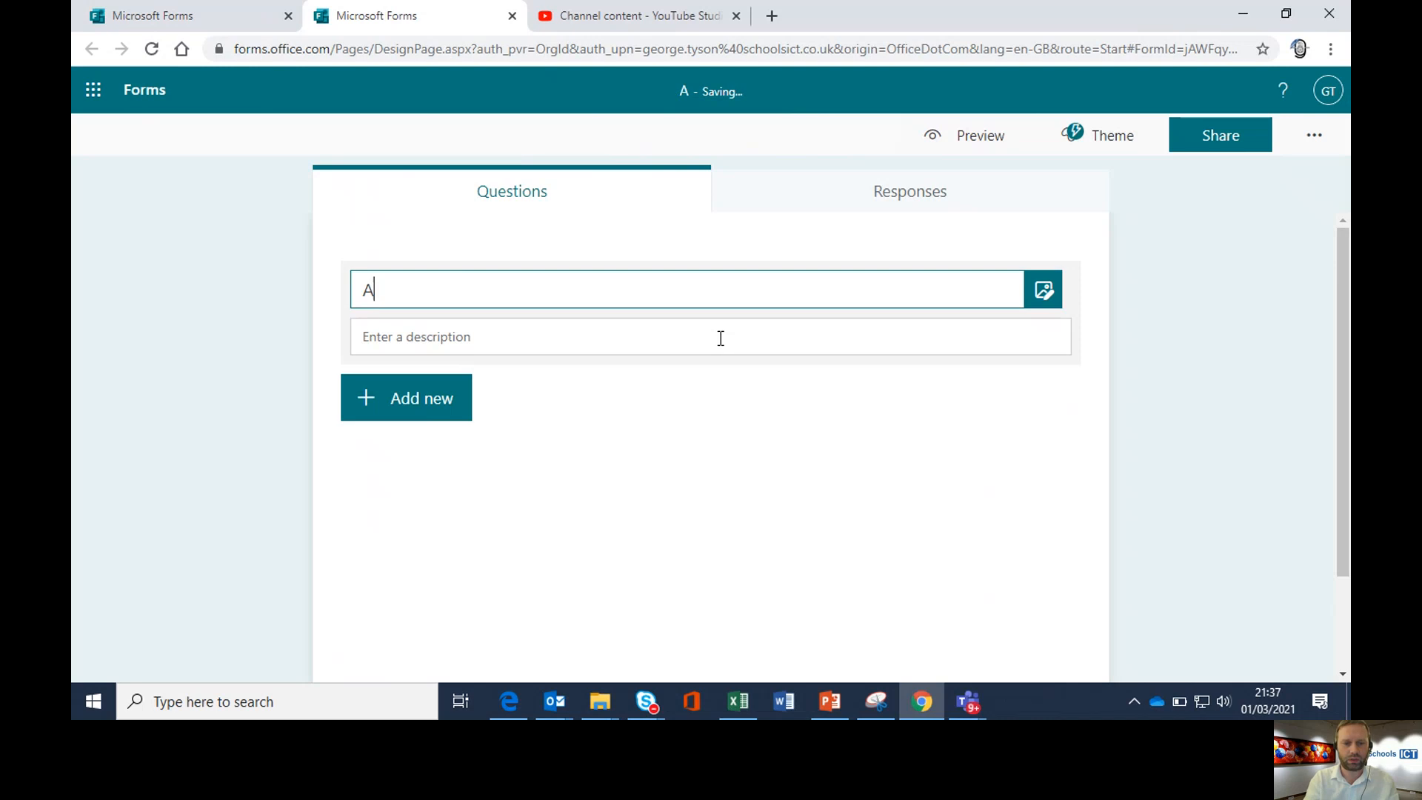
text(rtist qui)
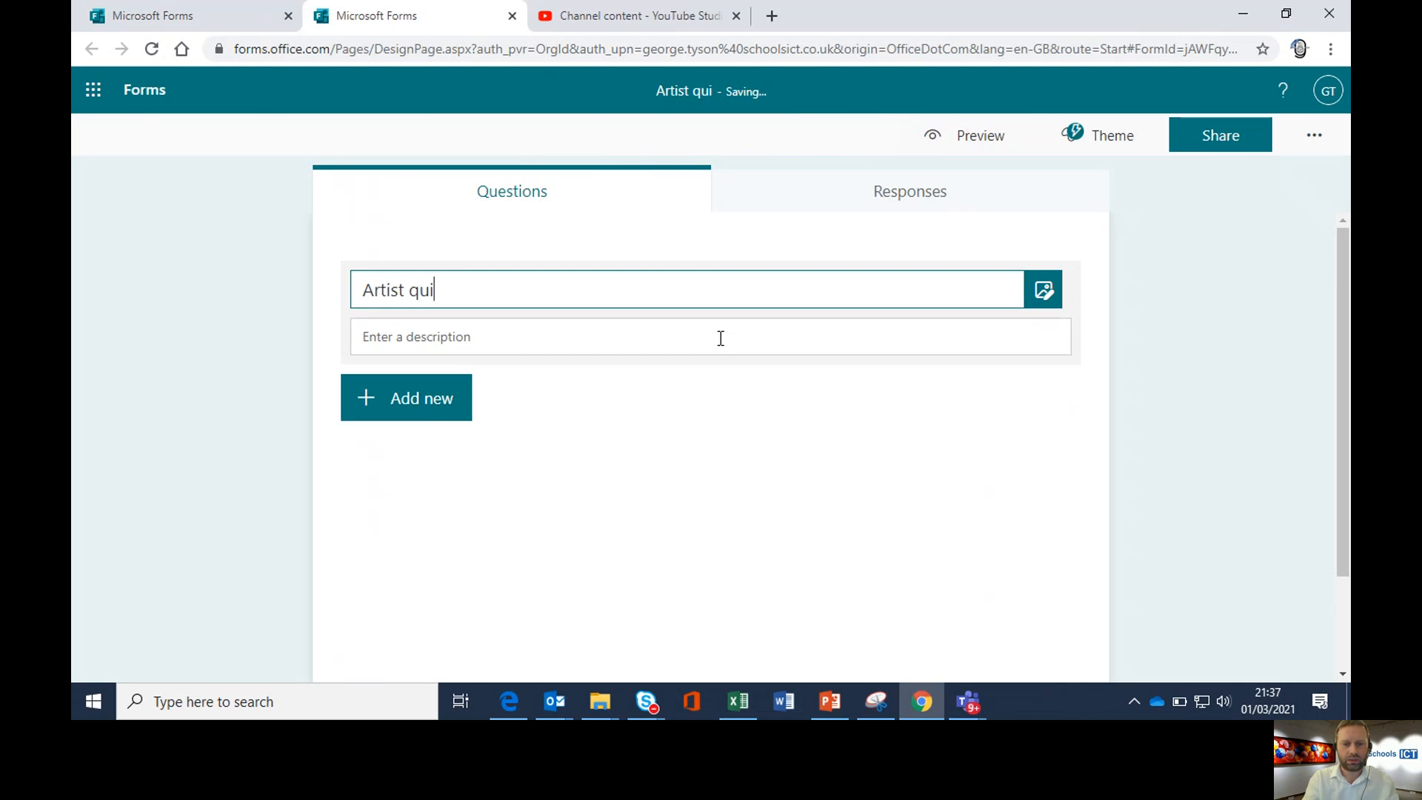
text(z)
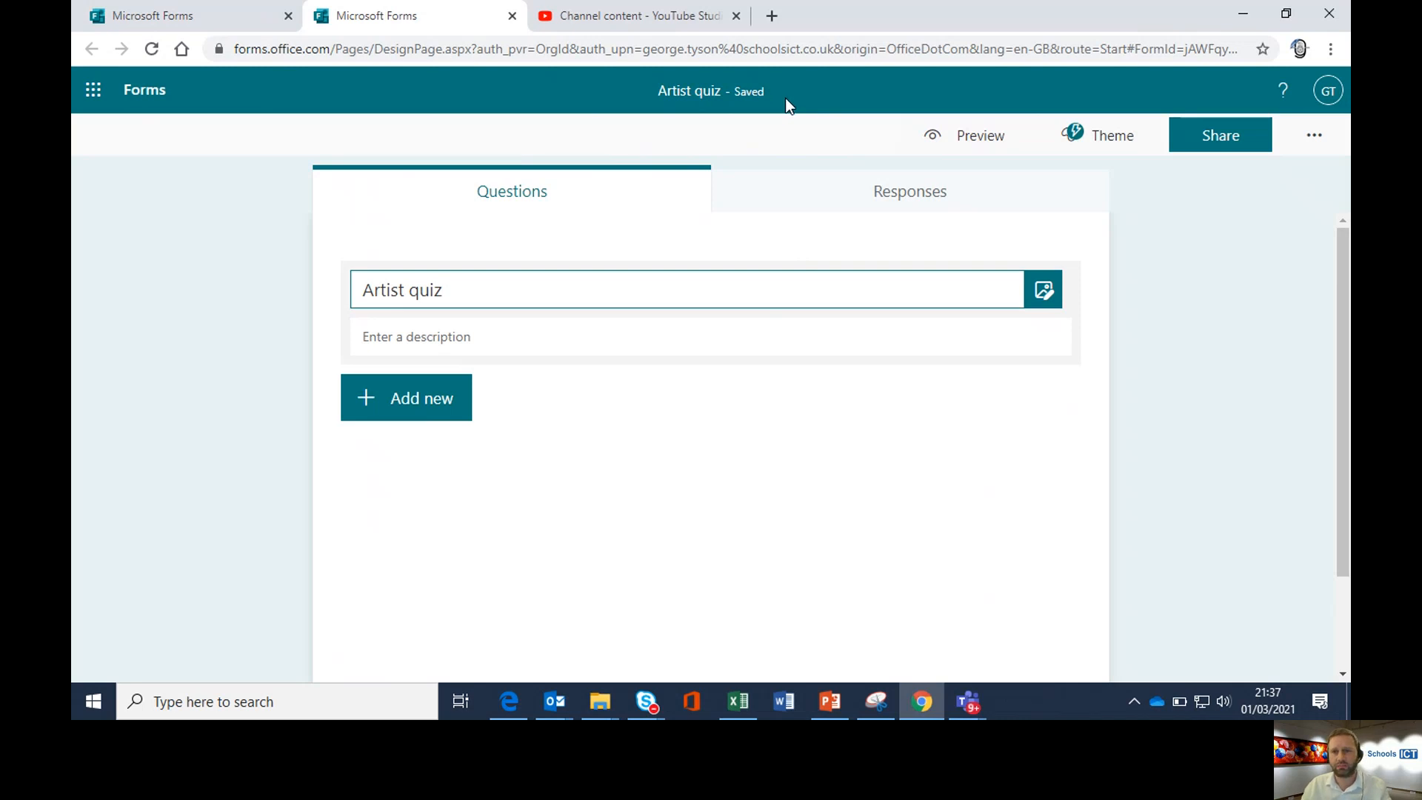
Start inserting a title image, search Bing images for "da vinci" and dismiss the copyright notice
click(1042, 291)
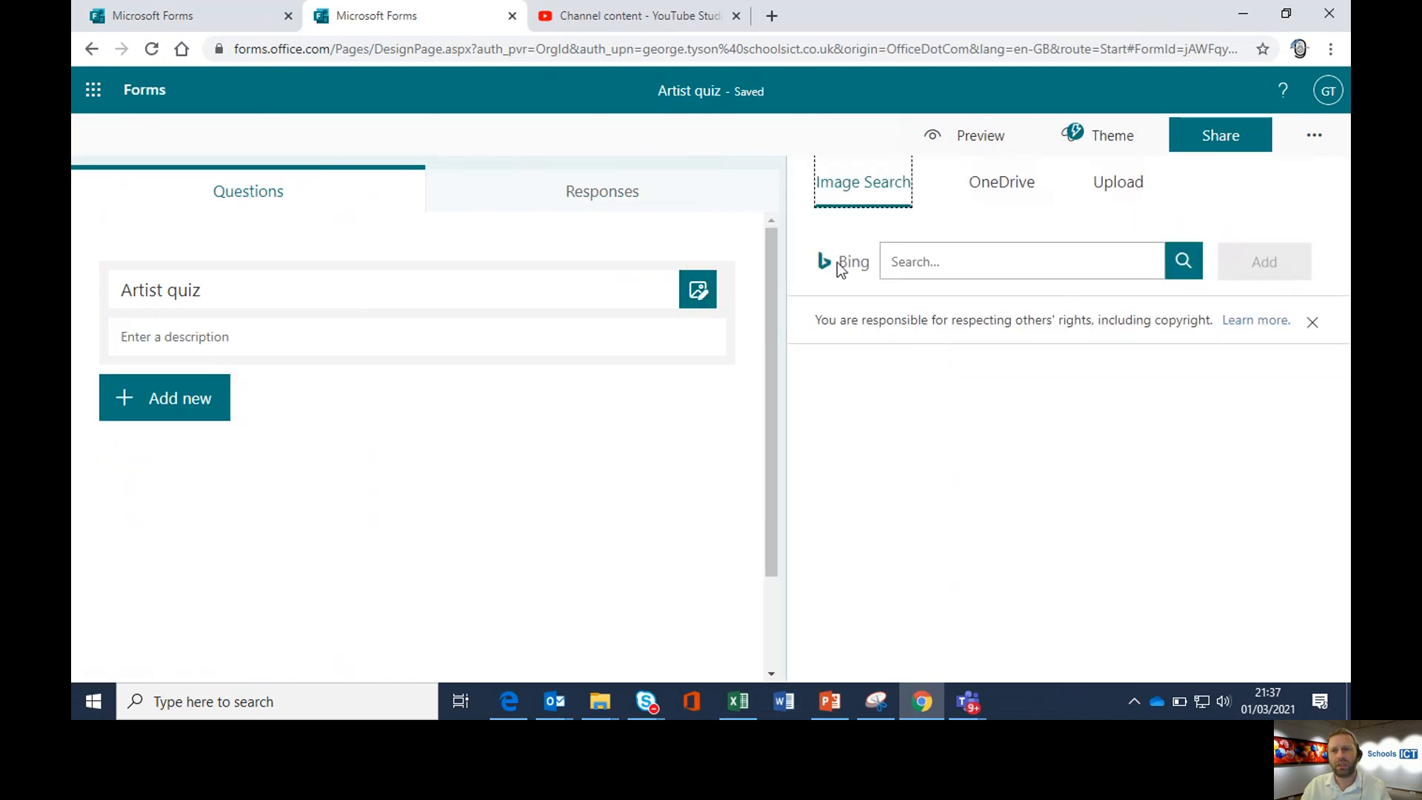
click(942, 262)
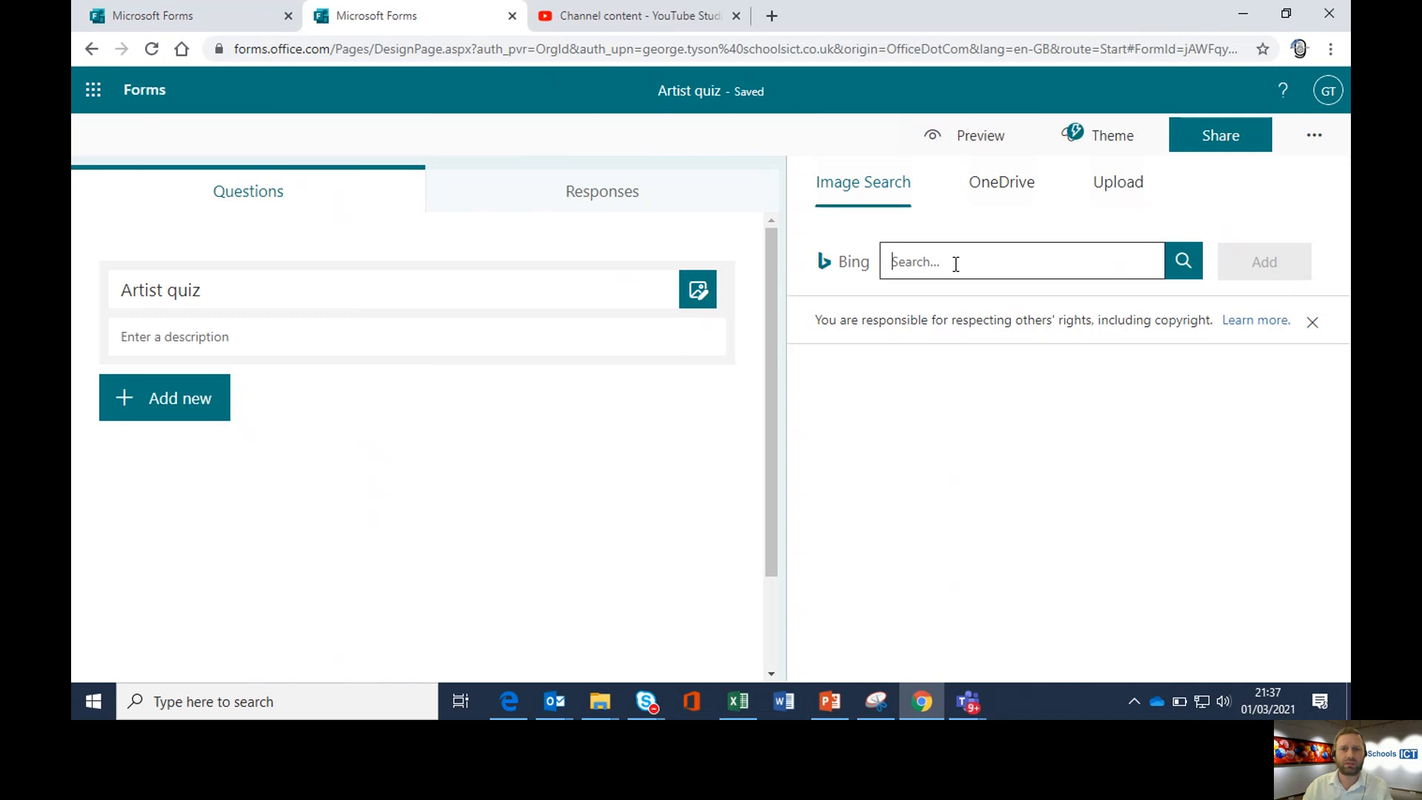
text(da vin)
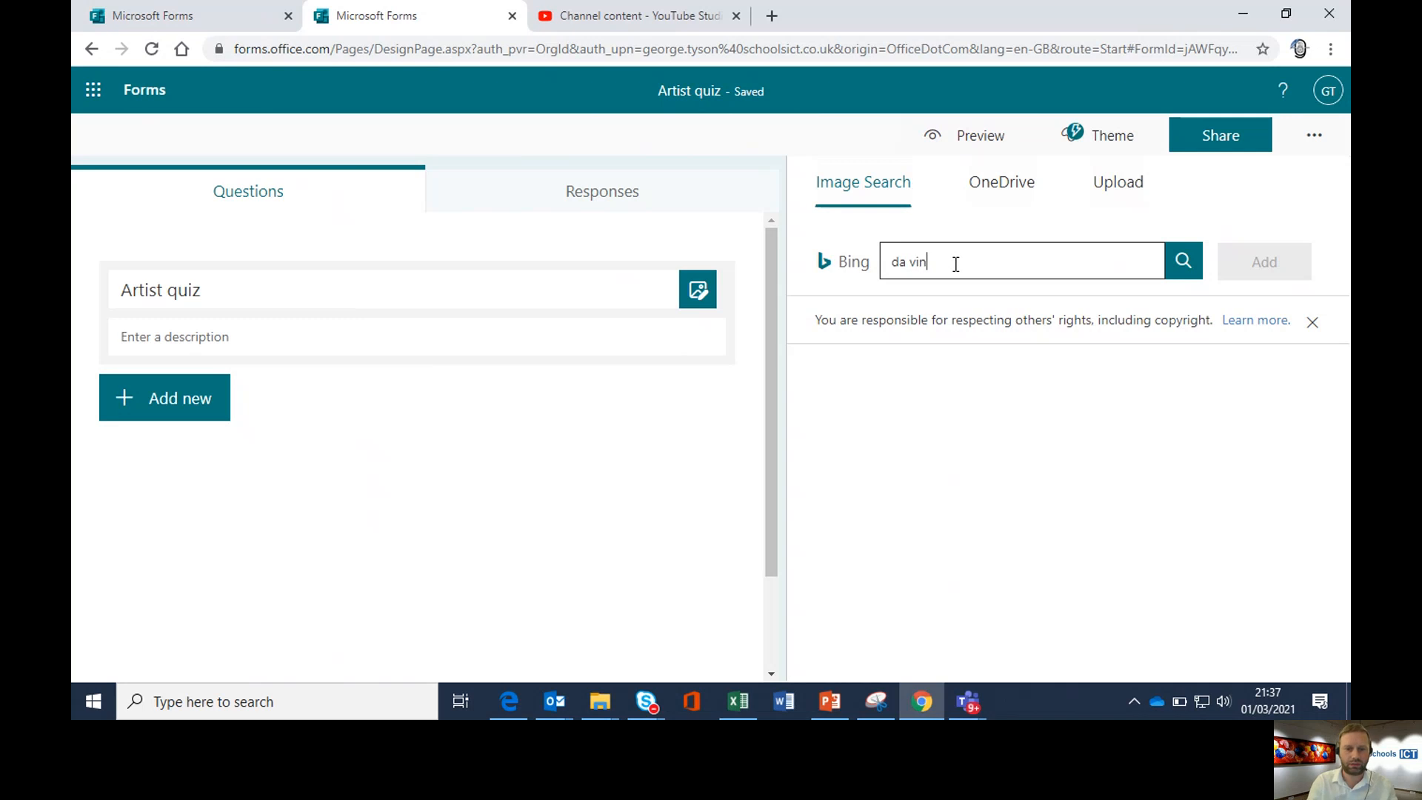
text(ci)
key(Return)
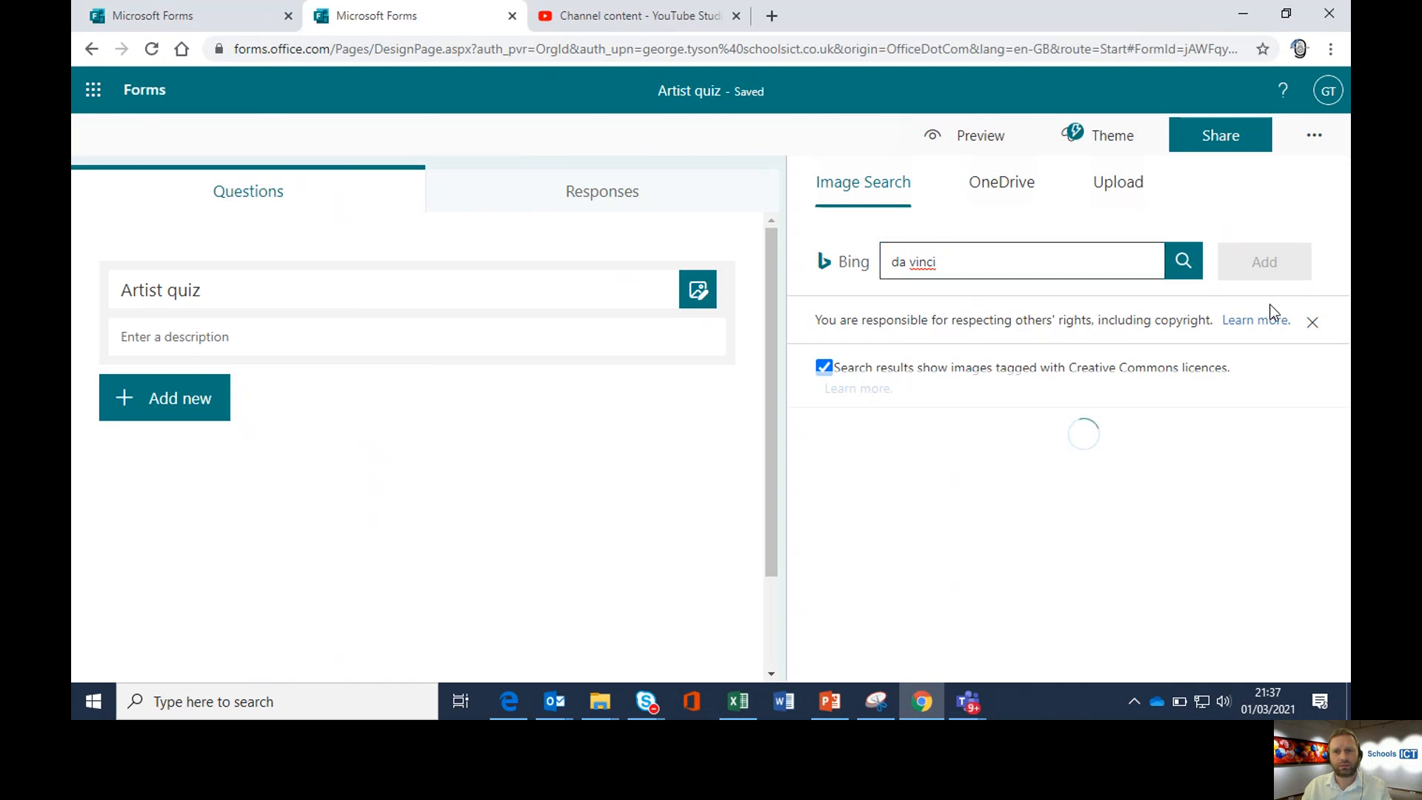
click(1315, 330)
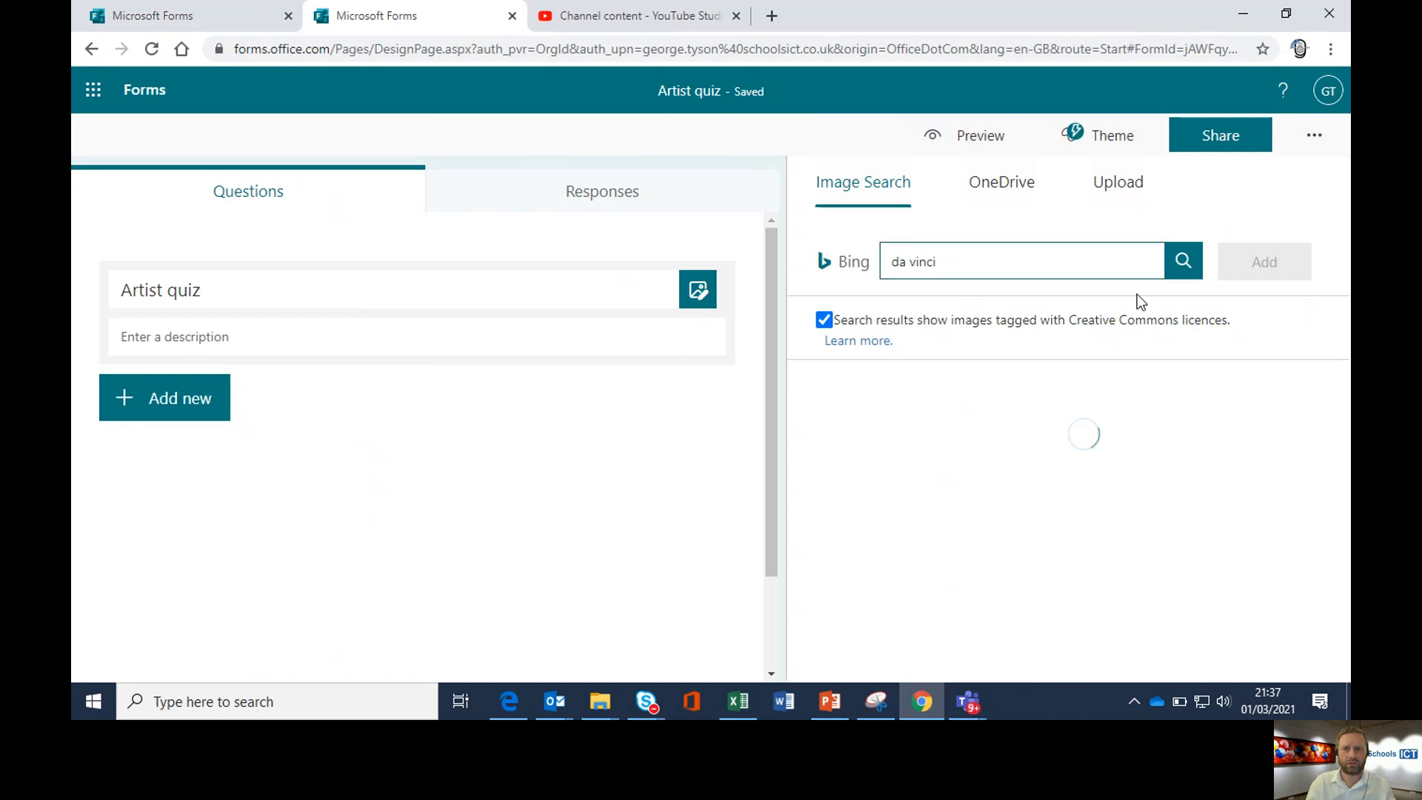
Change the image search to "paint" and add the photo of paintbrushes meeting over red and green paint to the quiz title
key(BackSpace)
key(BackSpace)
key(BackSpace)
key(BackSpace)
key(BackSpace)
key(BackSpace)
key(BackSpace)
key(BackSpace)
text(pa)
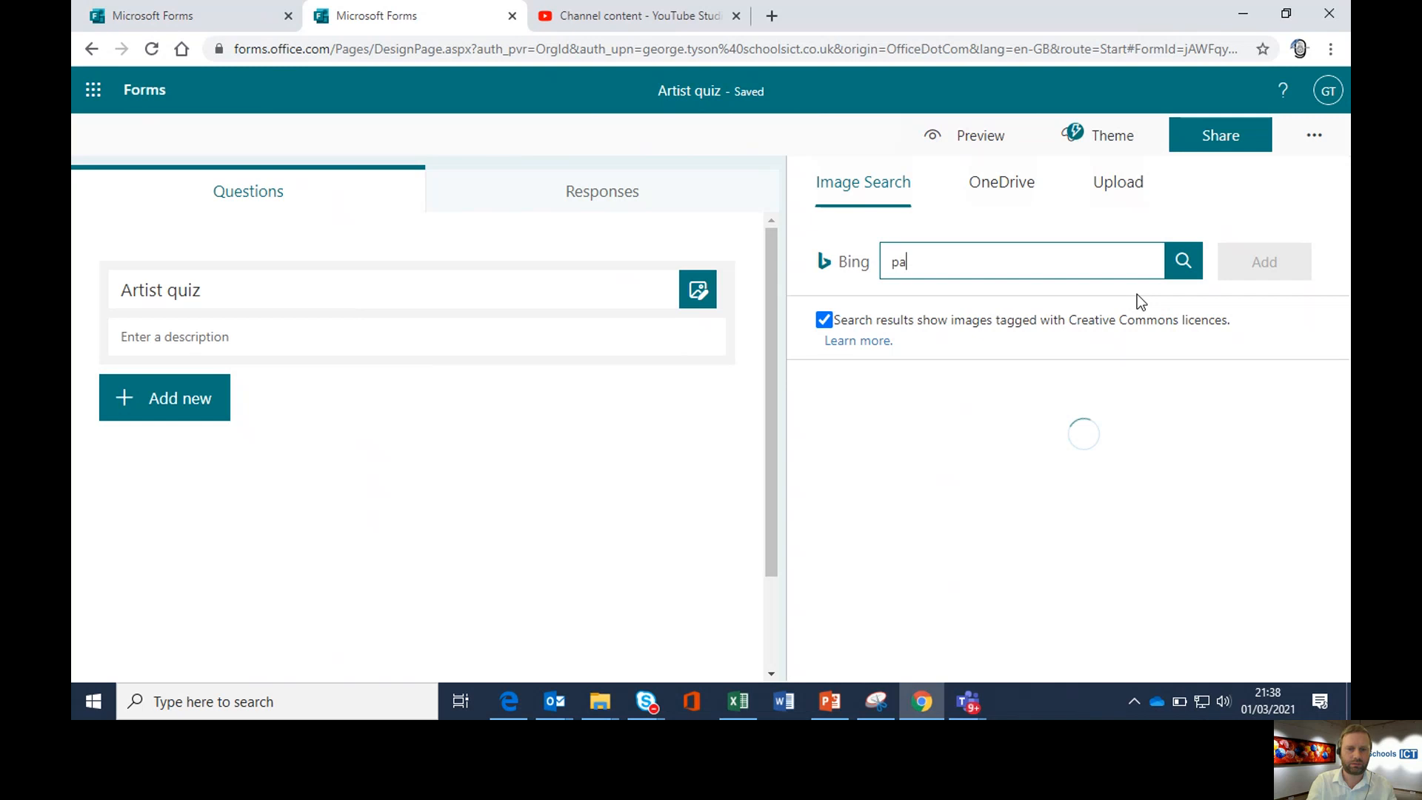
text(int)
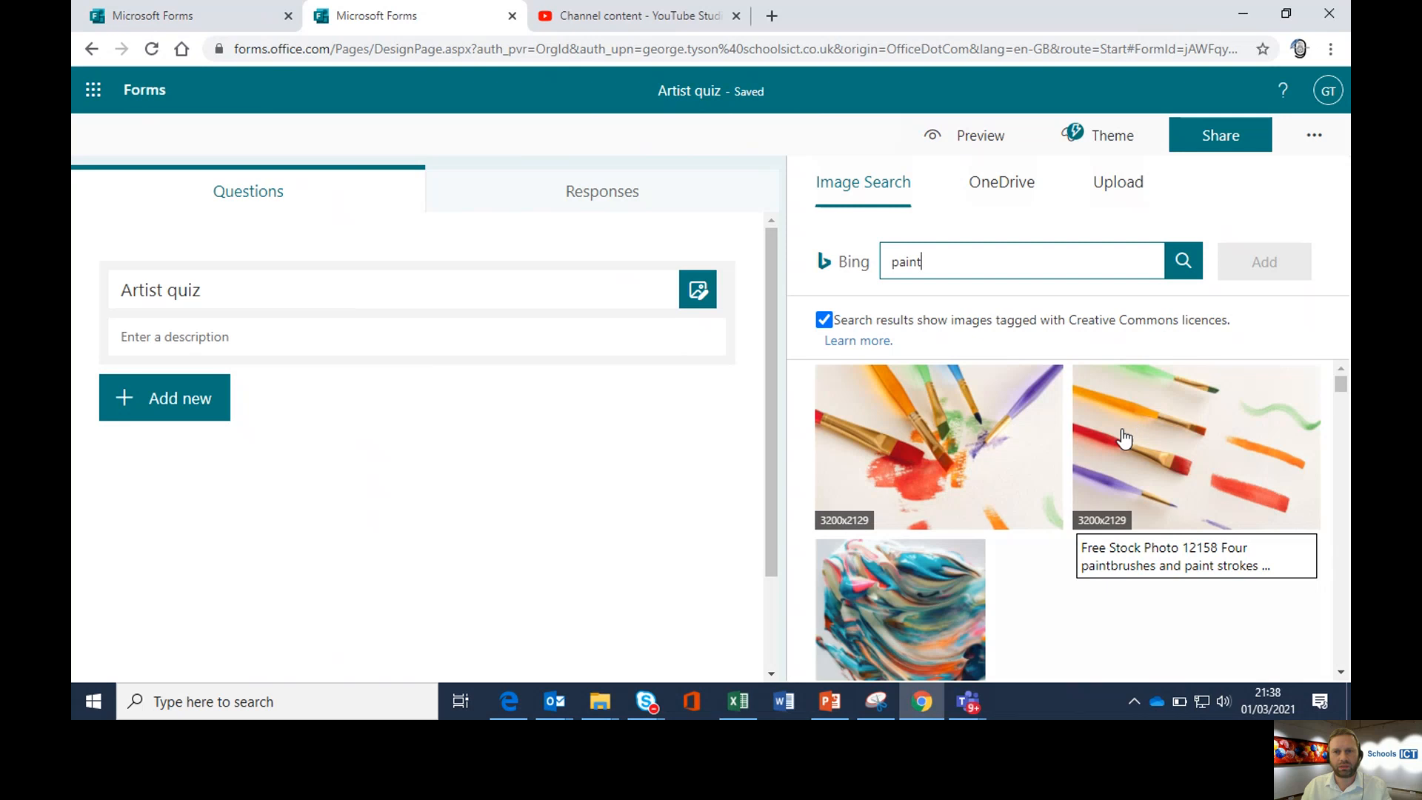
click(993, 455)
click(1280, 261)
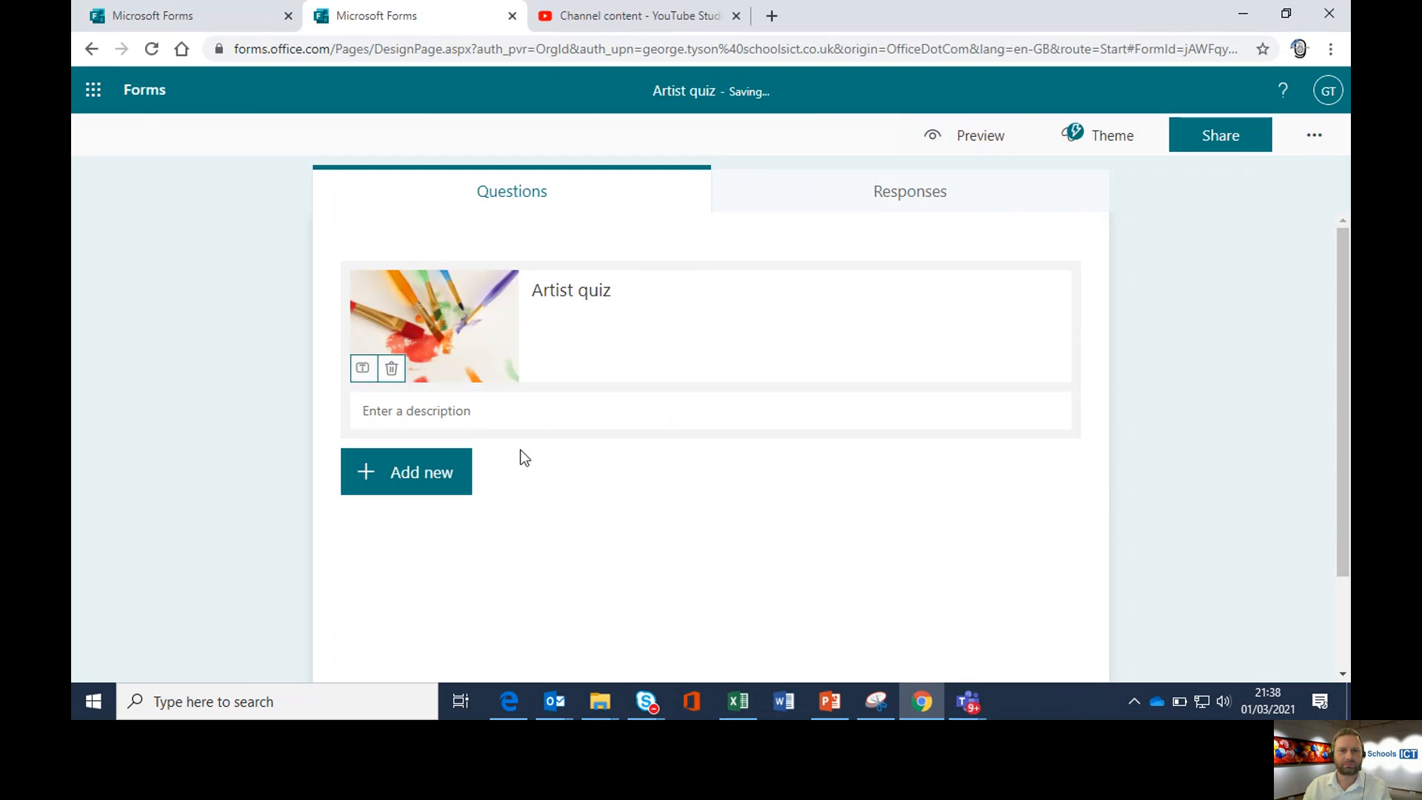
Enter the quiz description "This quiz is all about art"
click(515, 416)
text(This )
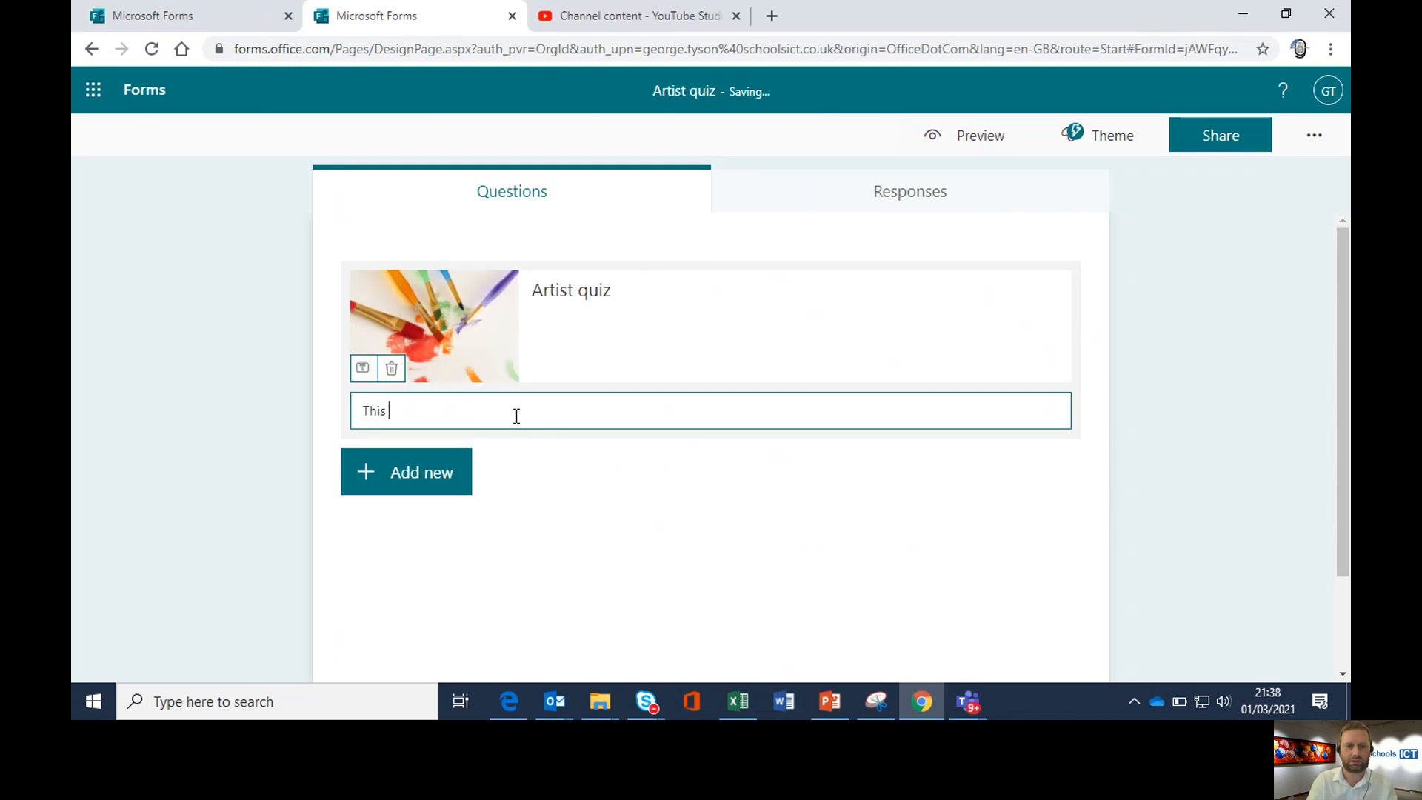
text(quiz is a)
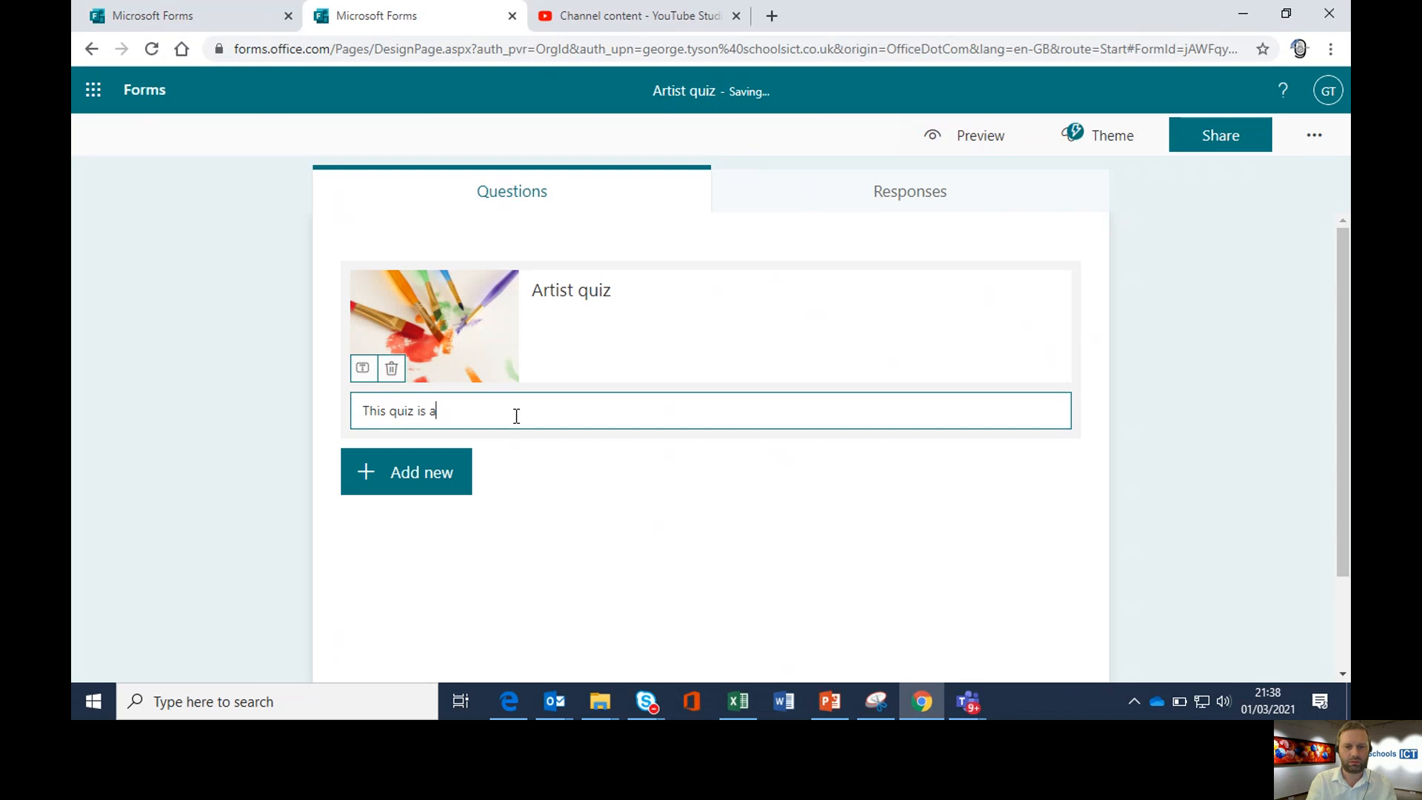
text(ll about art)
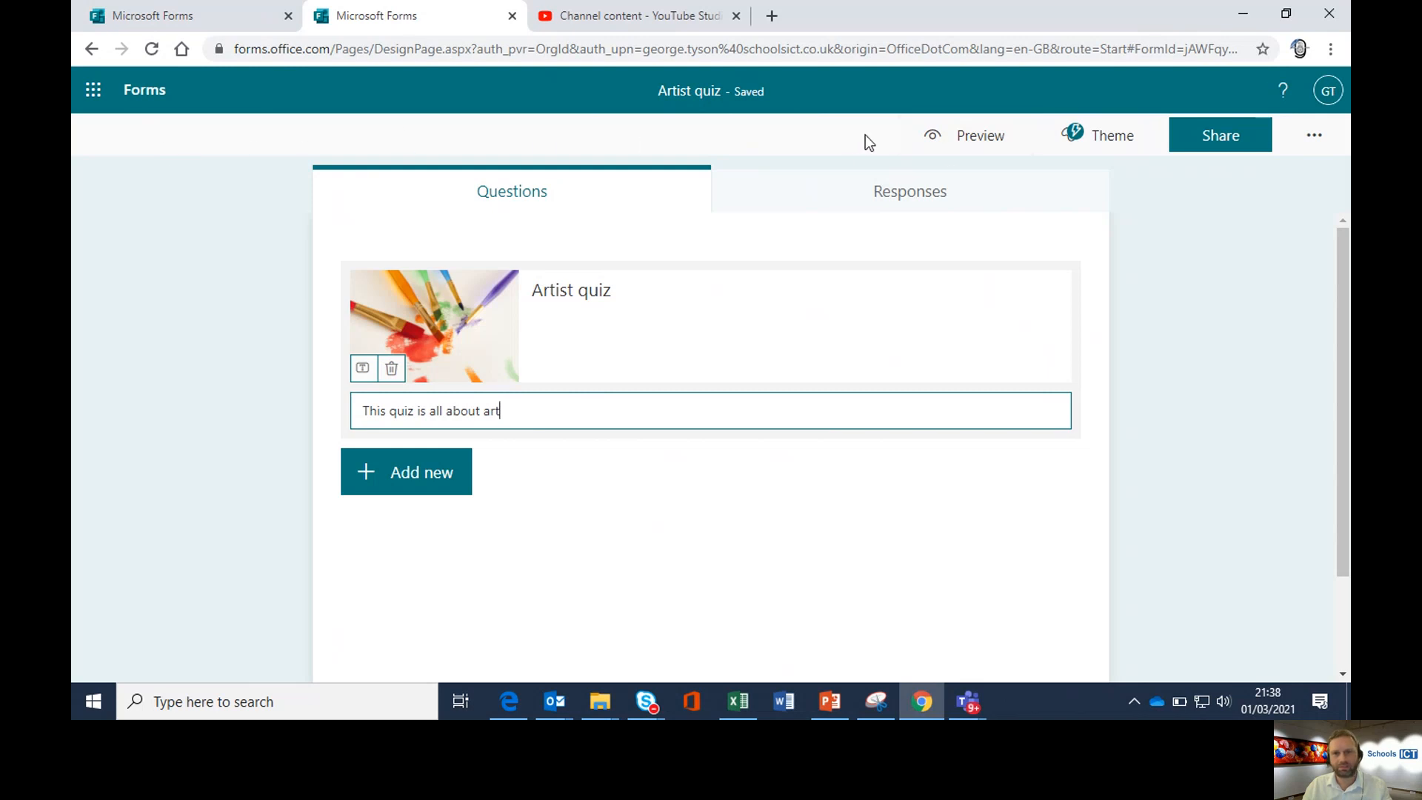
Preview the quiz as a respondent sees it, view its text in Immersive Reader, and return to the question editor
click(960, 138)
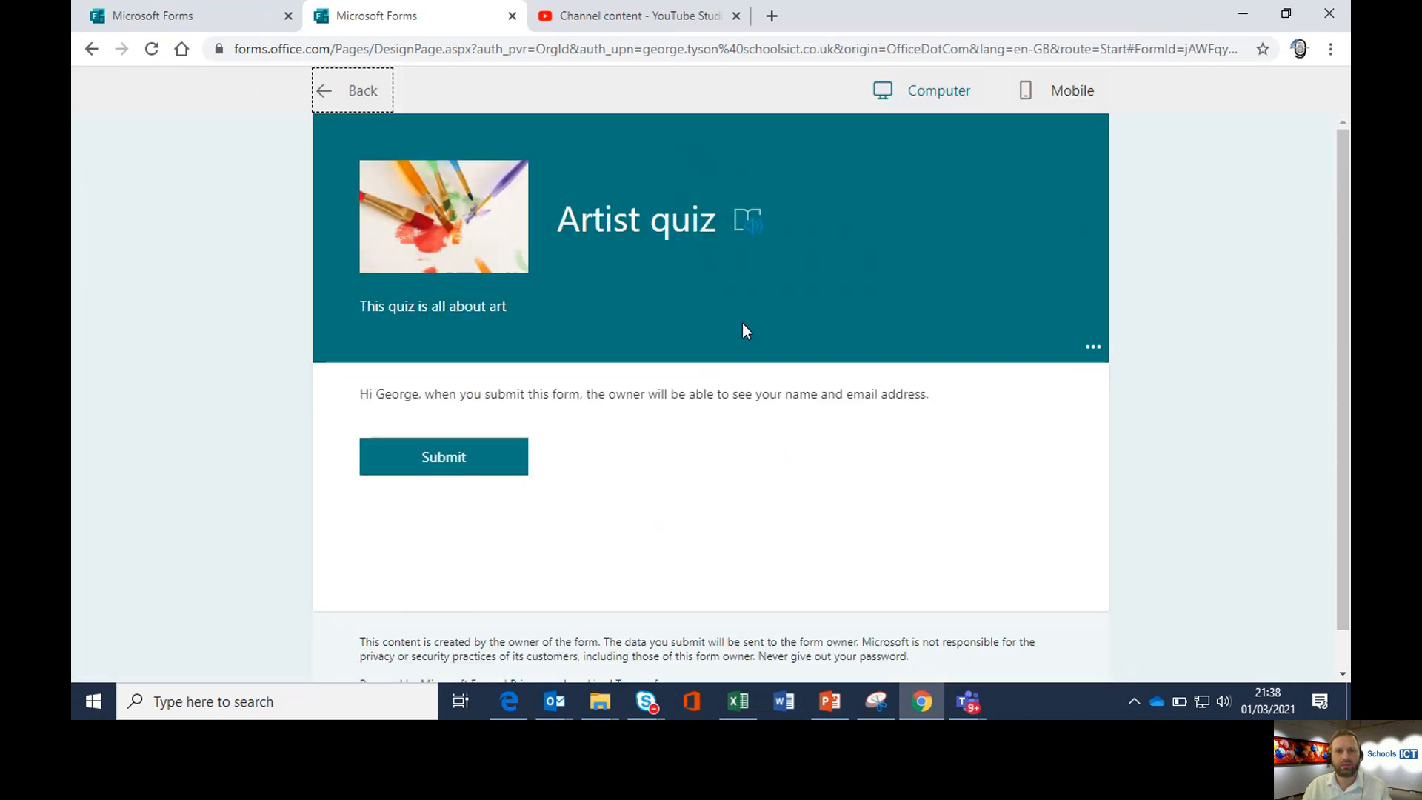
click(270, 16)
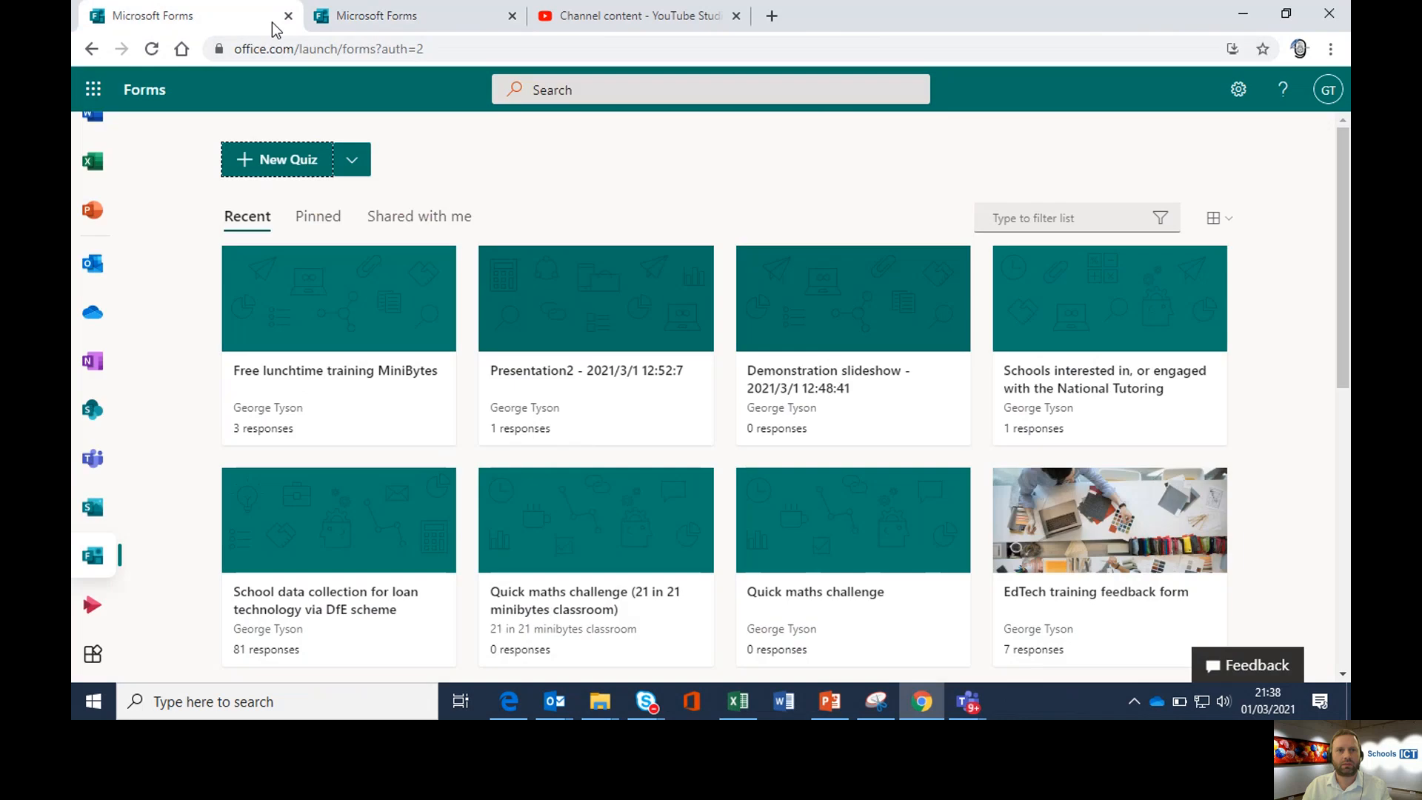
click(371, 18)
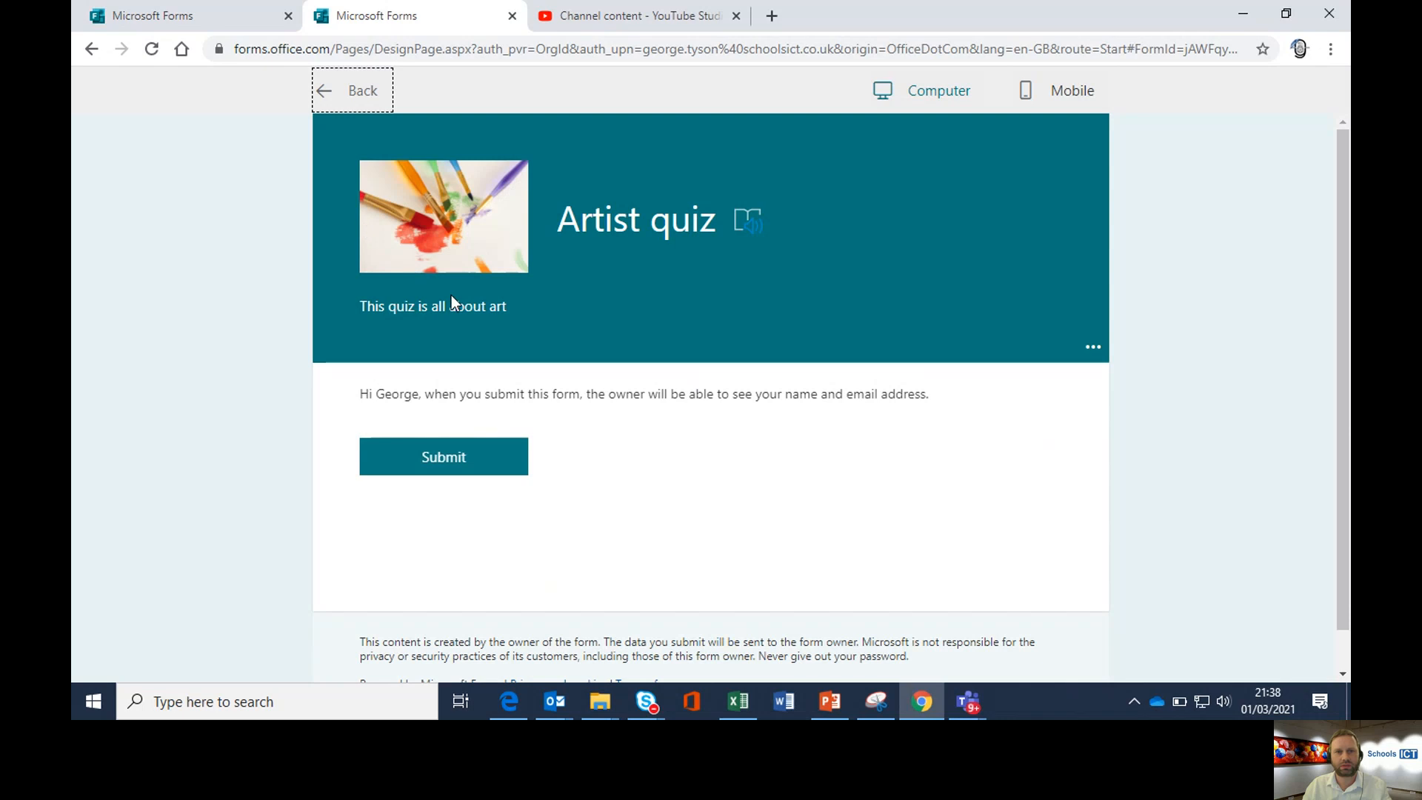
click(750, 223)
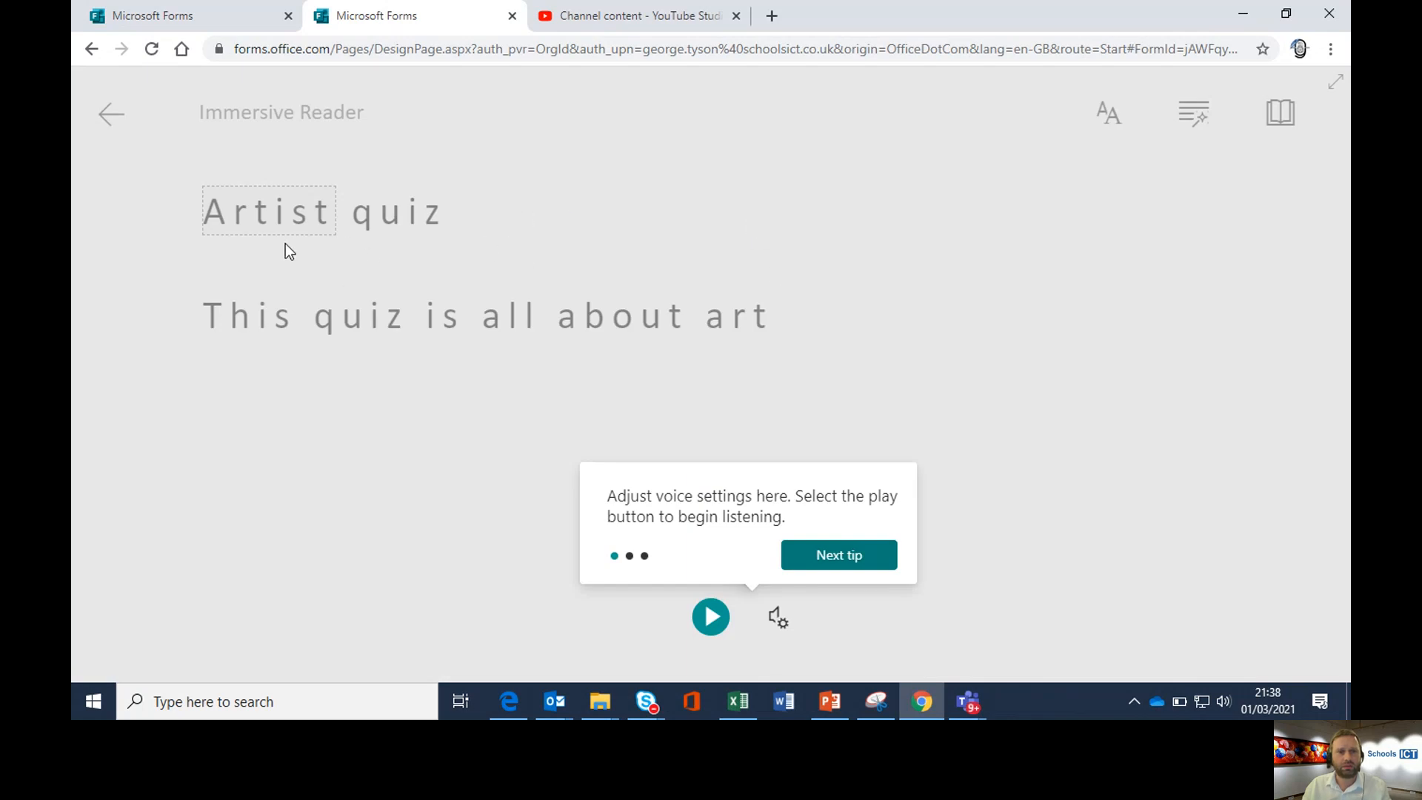
click(118, 118)
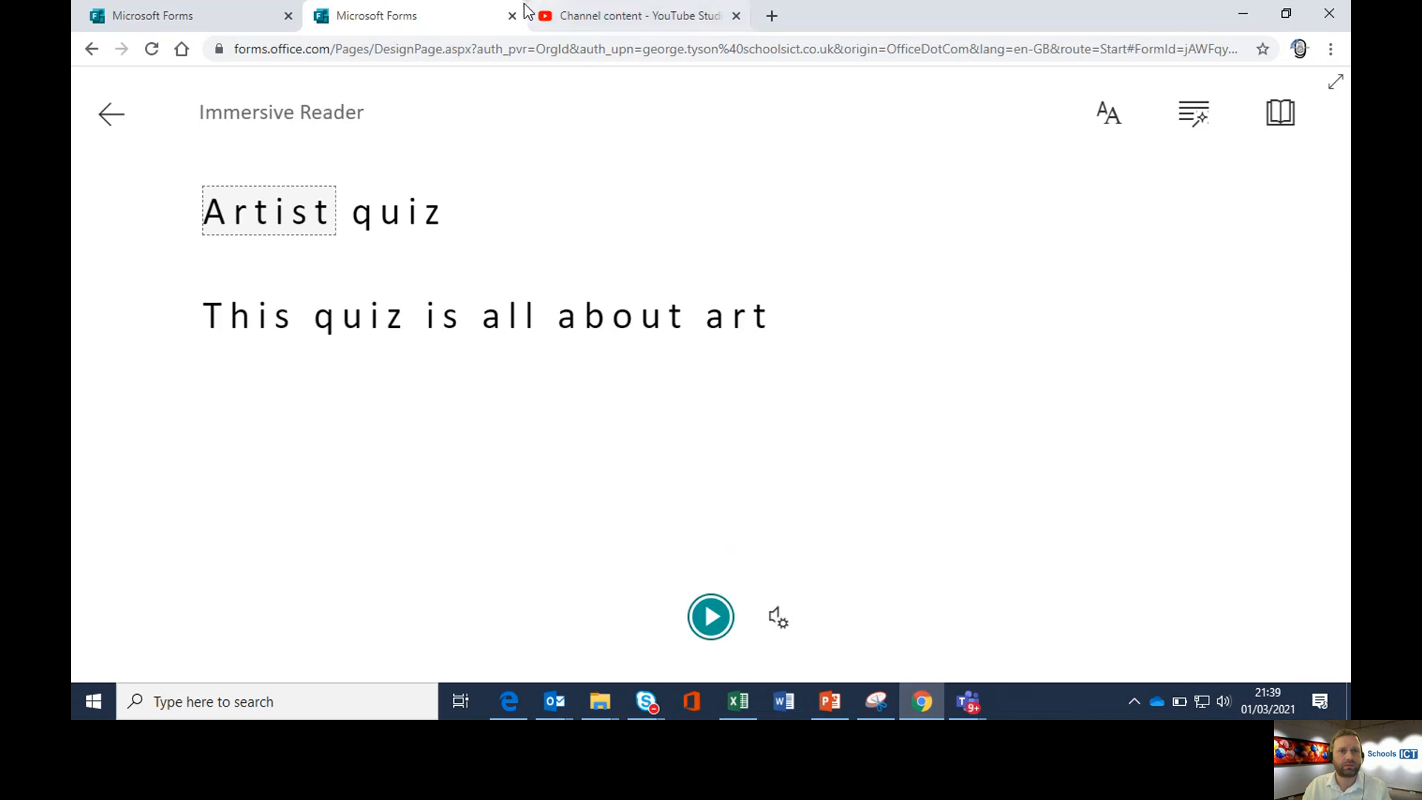
click(113, 118)
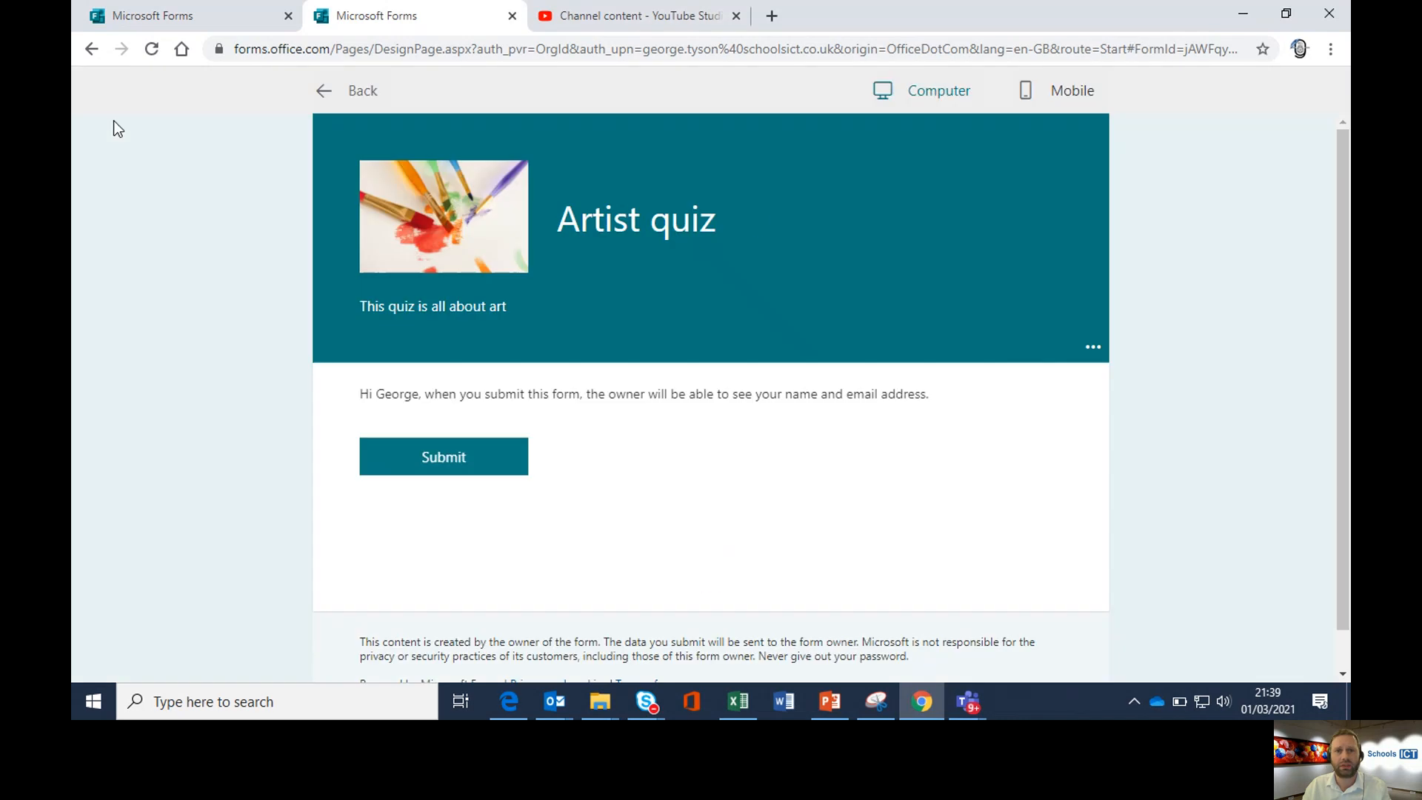
click(347, 92)
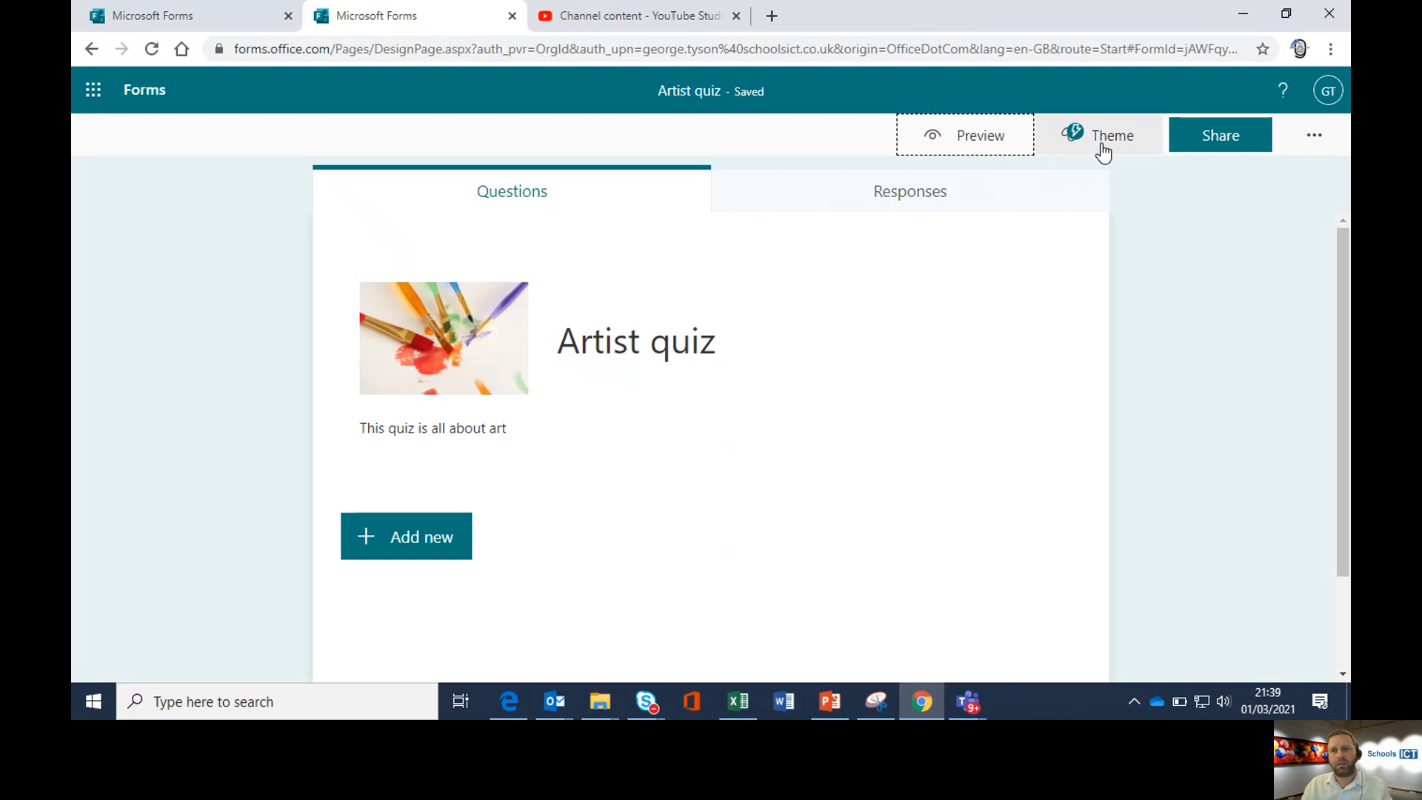
Apply the coloured-pencils theme idea to the quiz and hide the theme ideas
click(1118, 147)
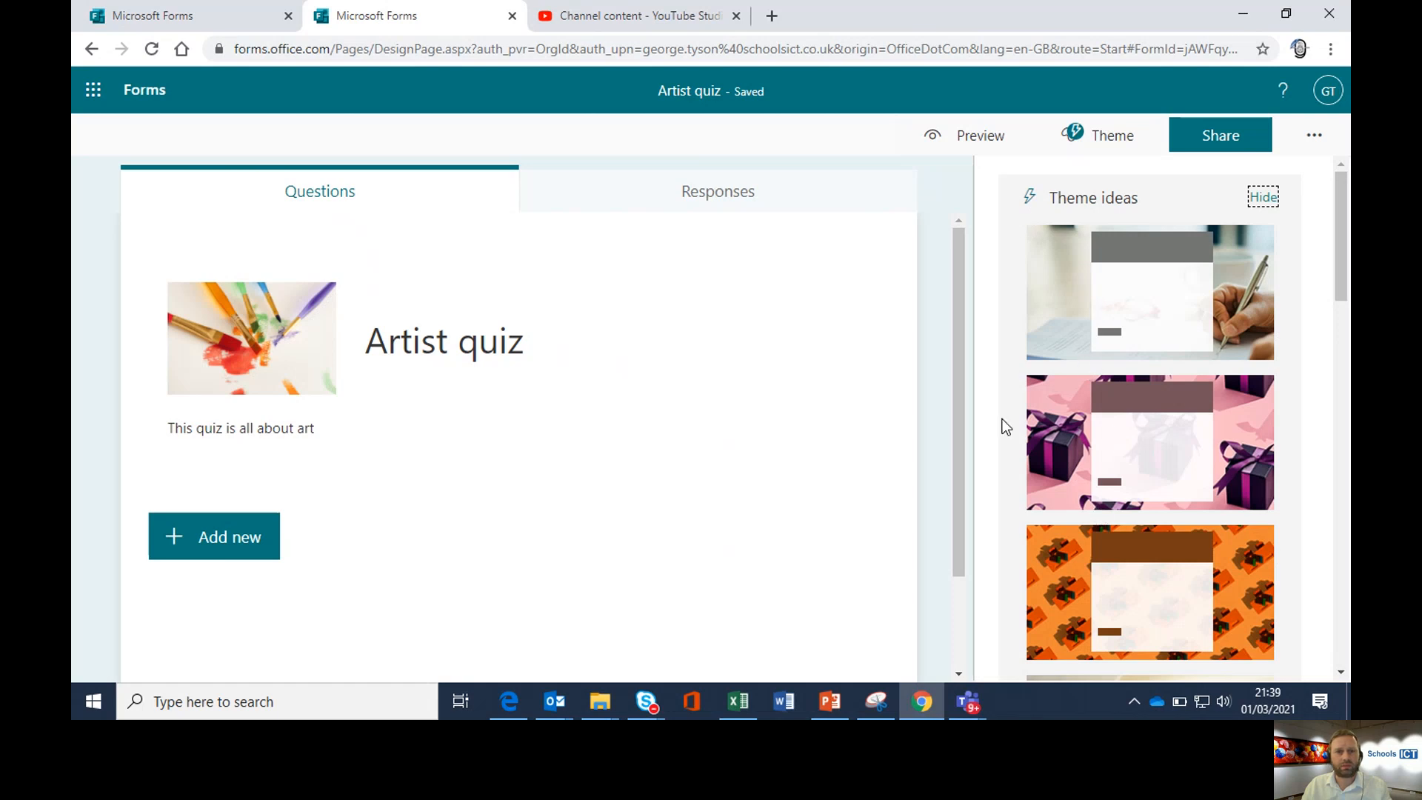
scroll(1104, 400, down, 9)
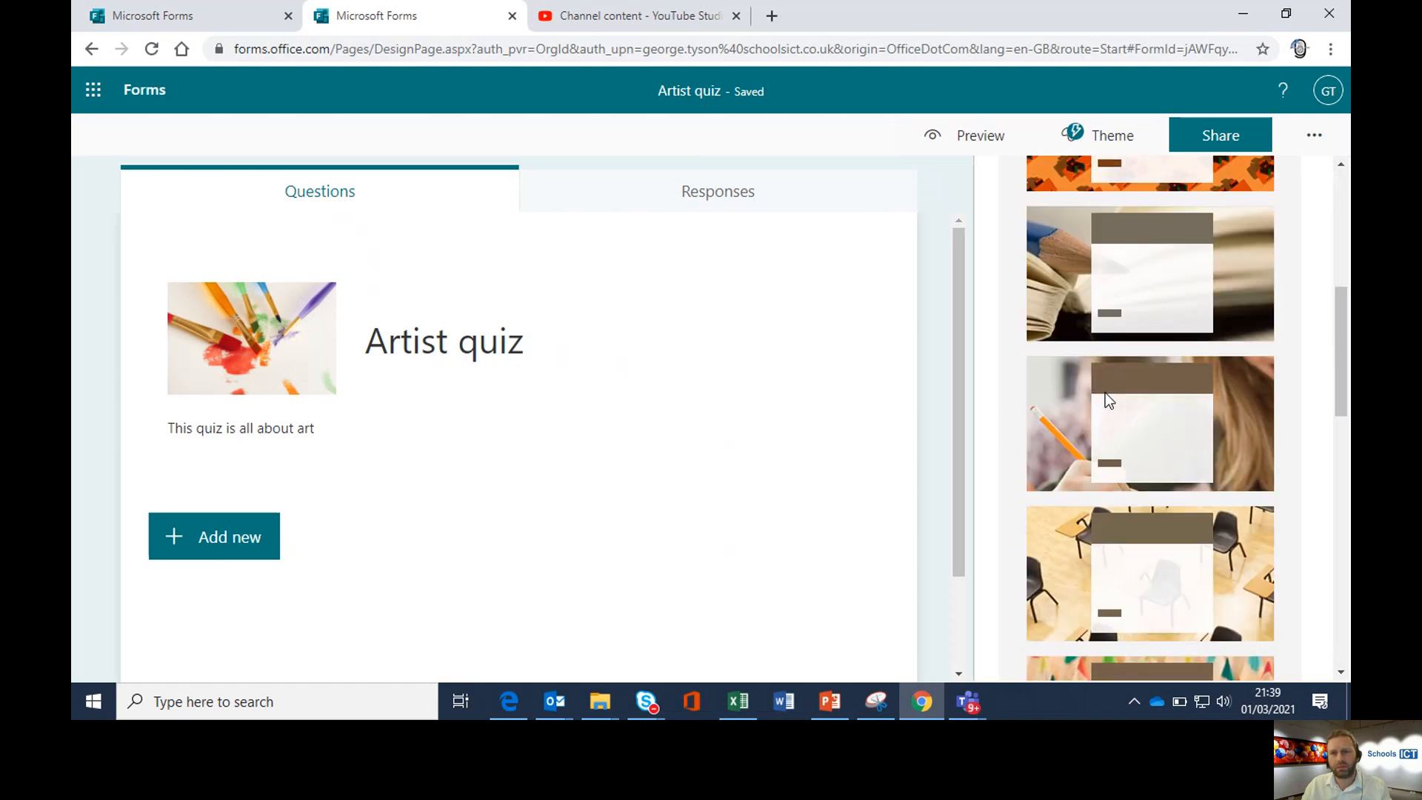
scroll(1097, 345, down, 4)
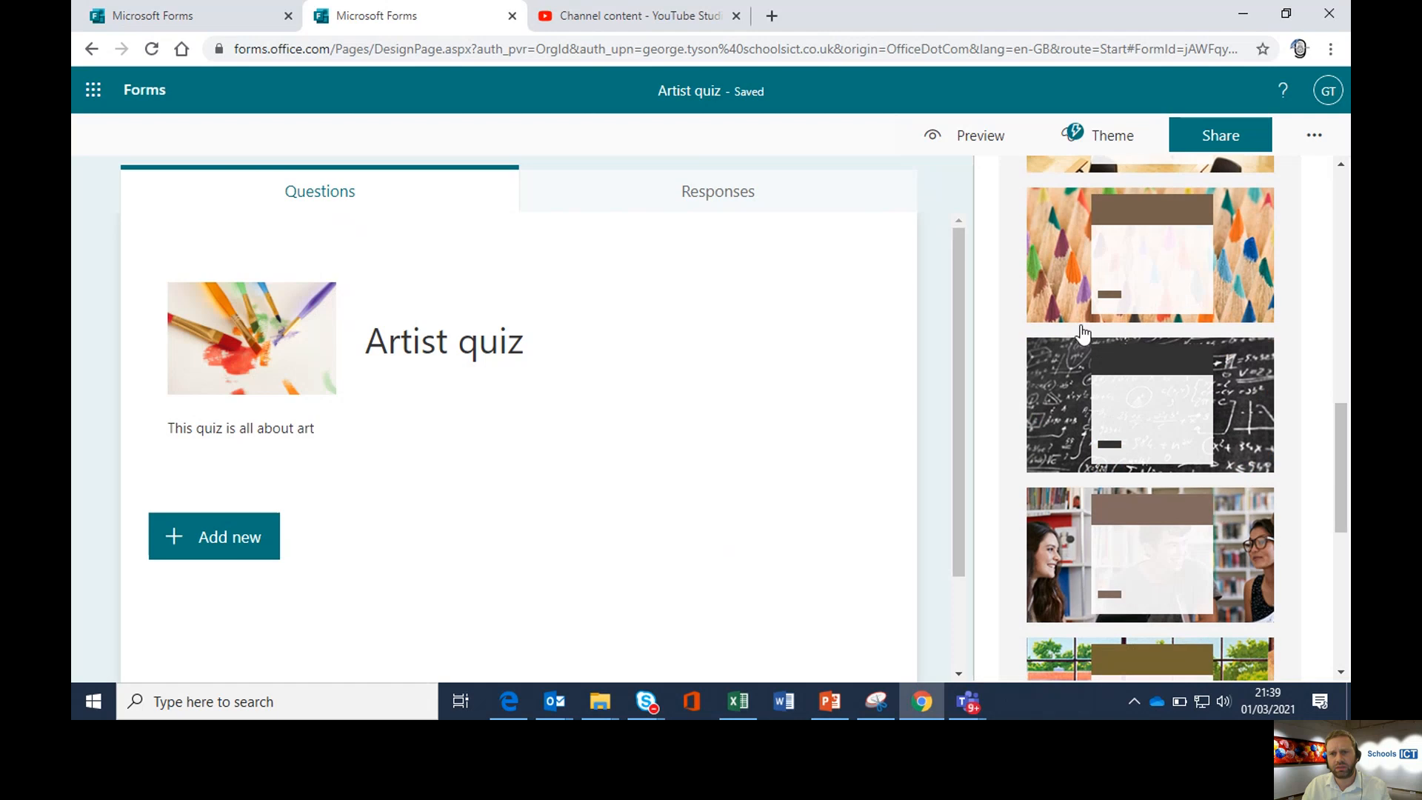
click(1074, 290)
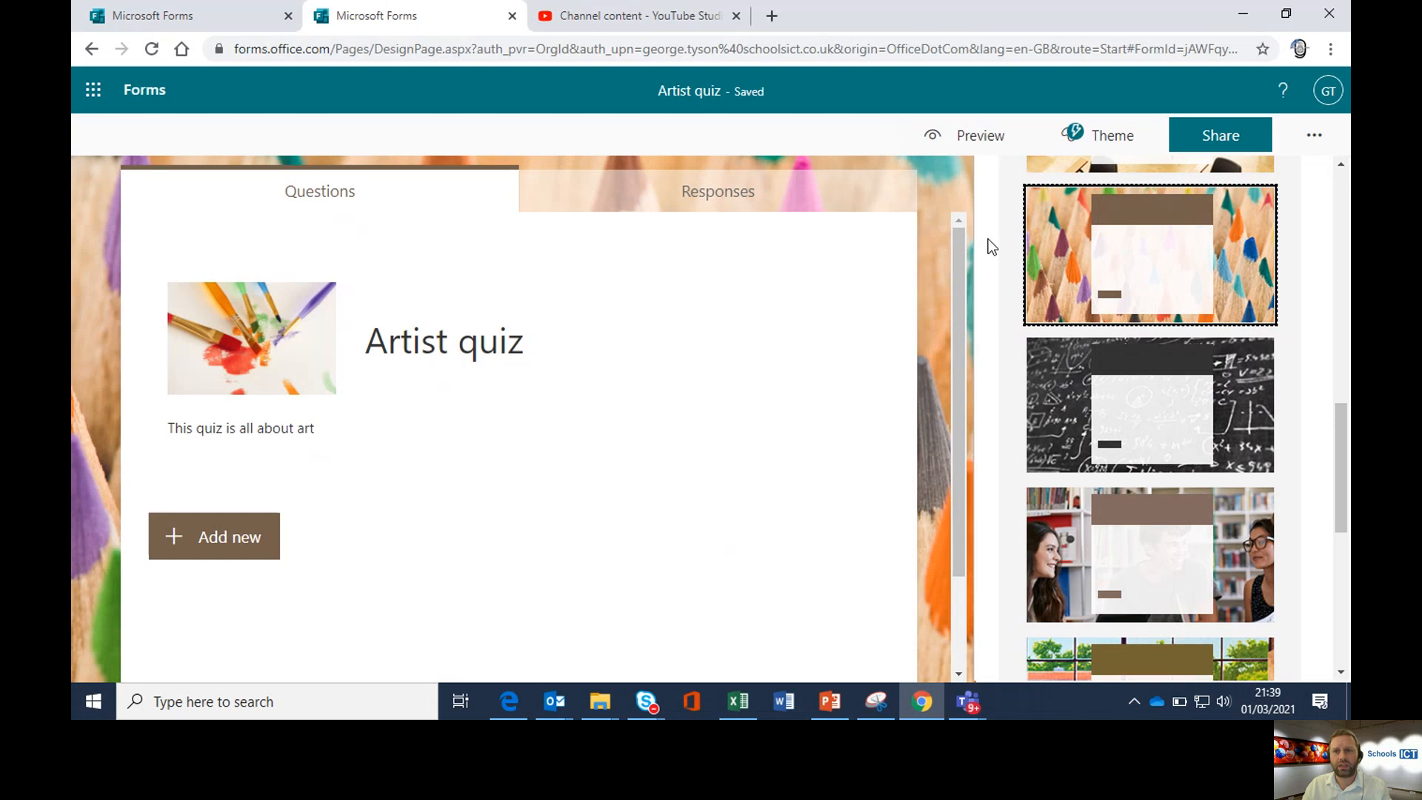
scroll(1067, 300, up, 10)
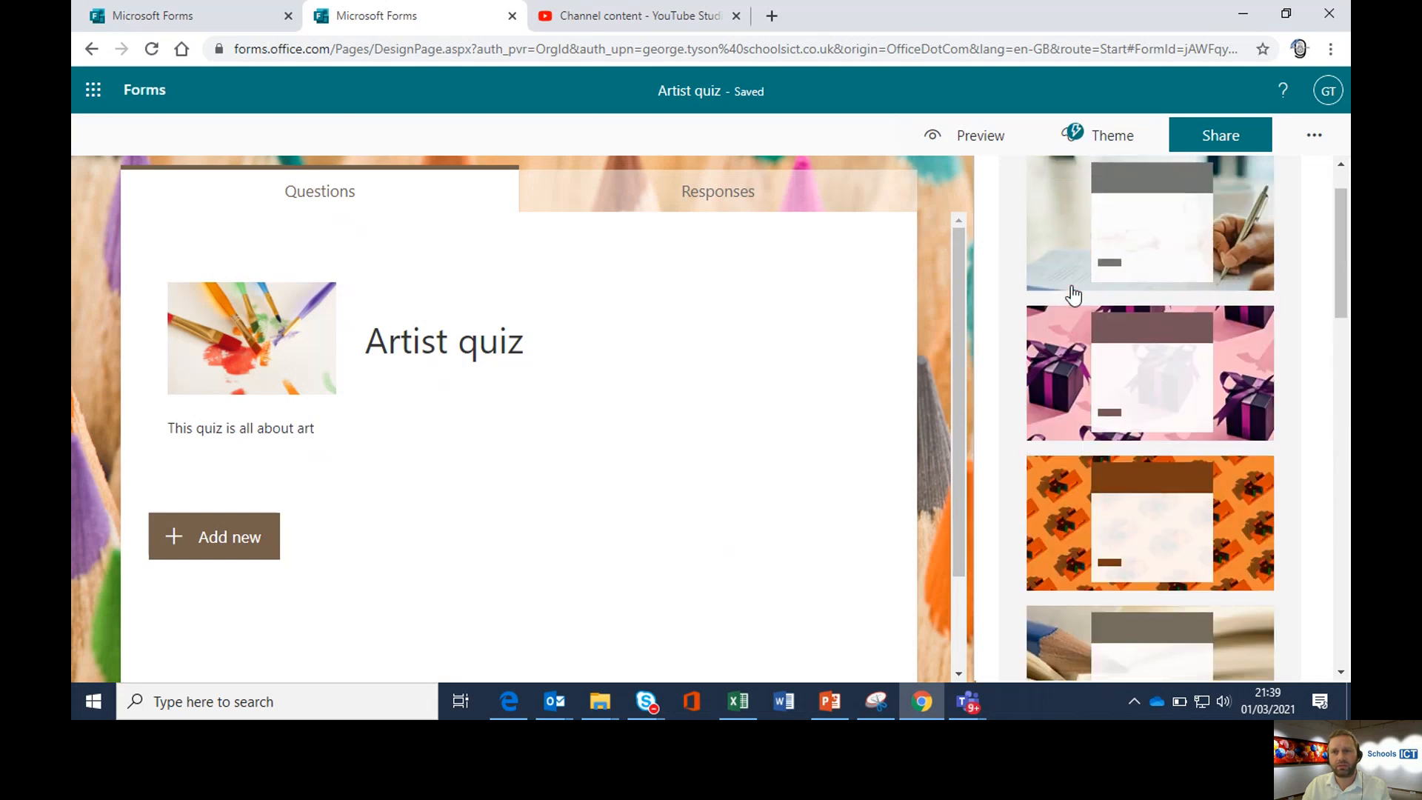
click(1264, 198)
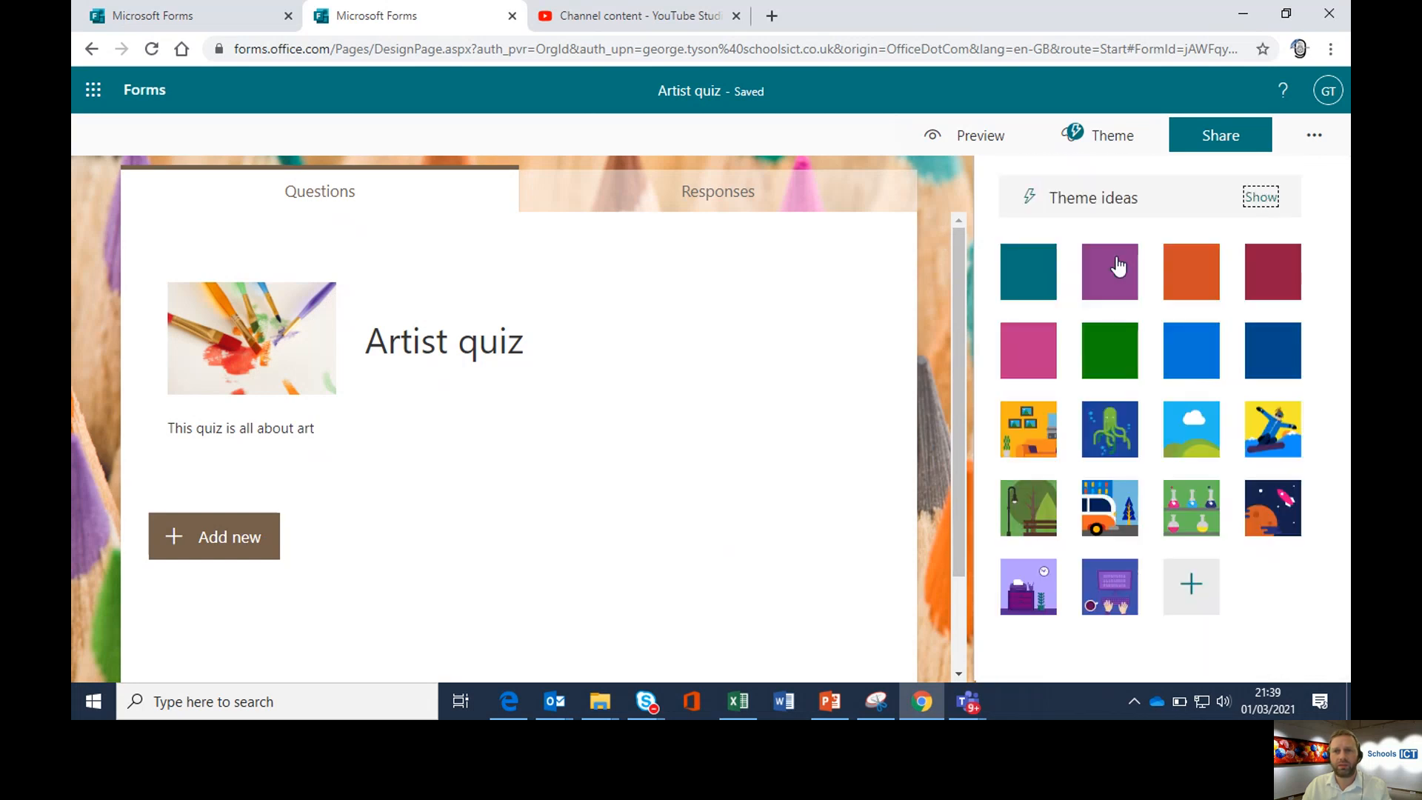
Try several built-in themes on the quiz, including the teal colour, the orange living room and the city bus
click(1035, 294)
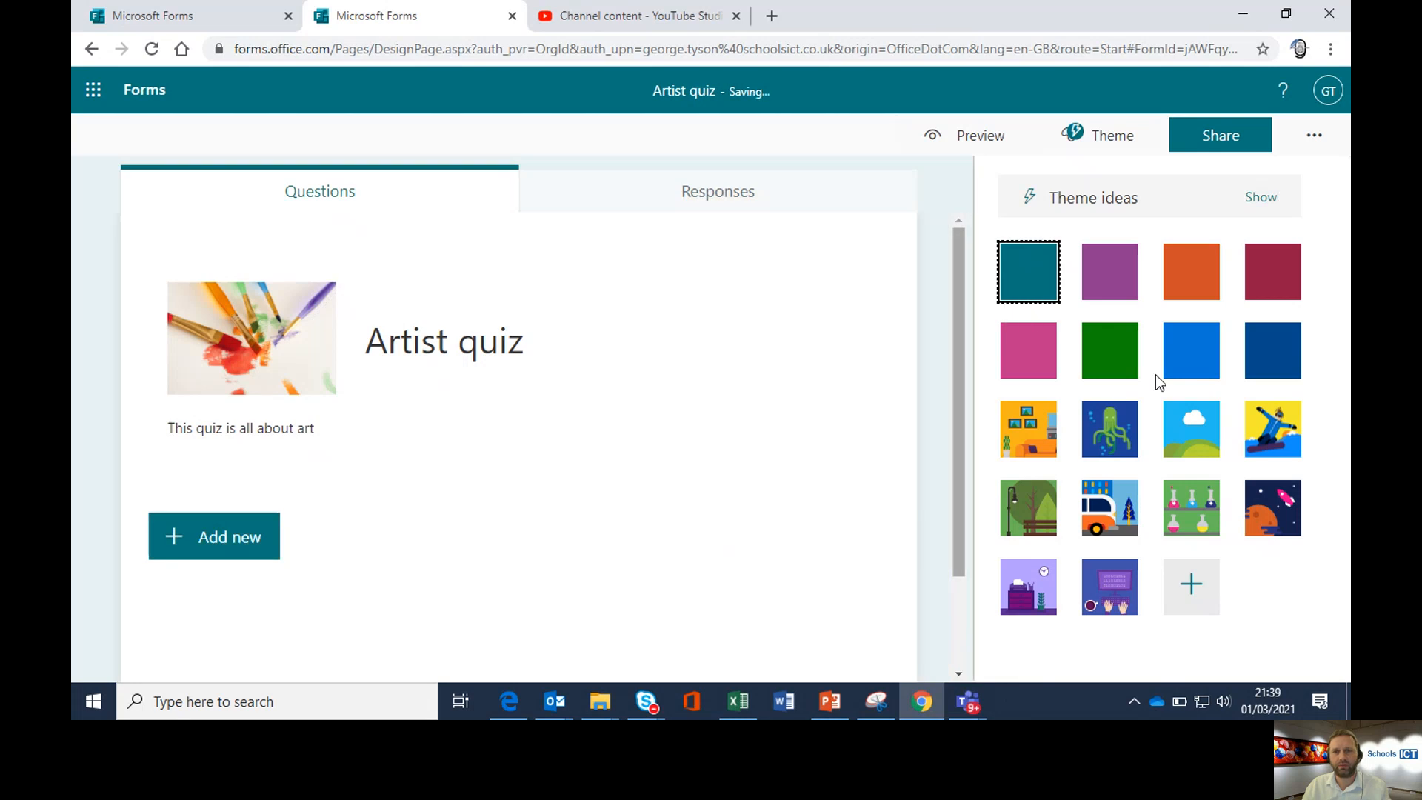
click(1043, 375)
click(1037, 428)
click(1028, 504)
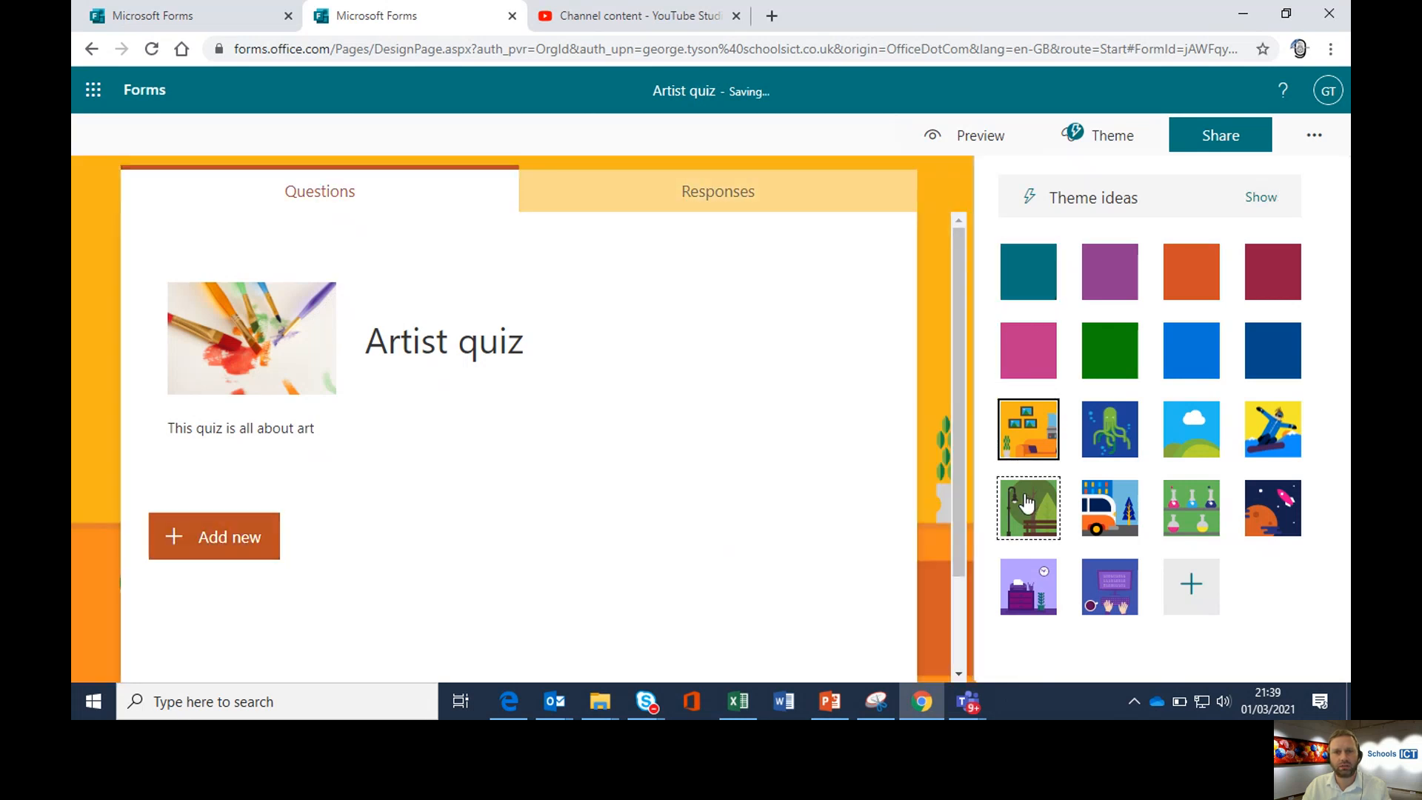
click(1085, 509)
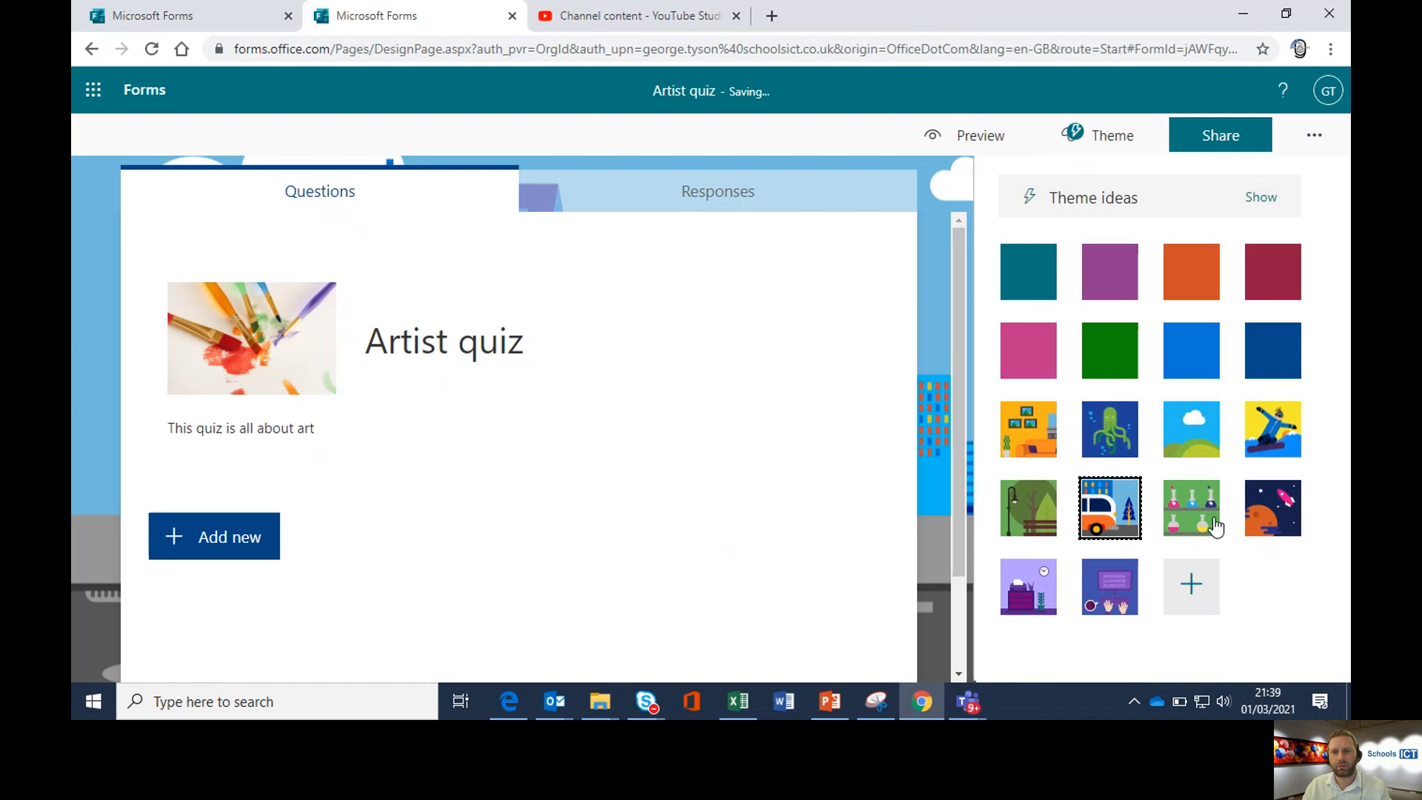
Show the theme ideas again and apply the coloured-pencils theme to the quiz
click(1260, 198)
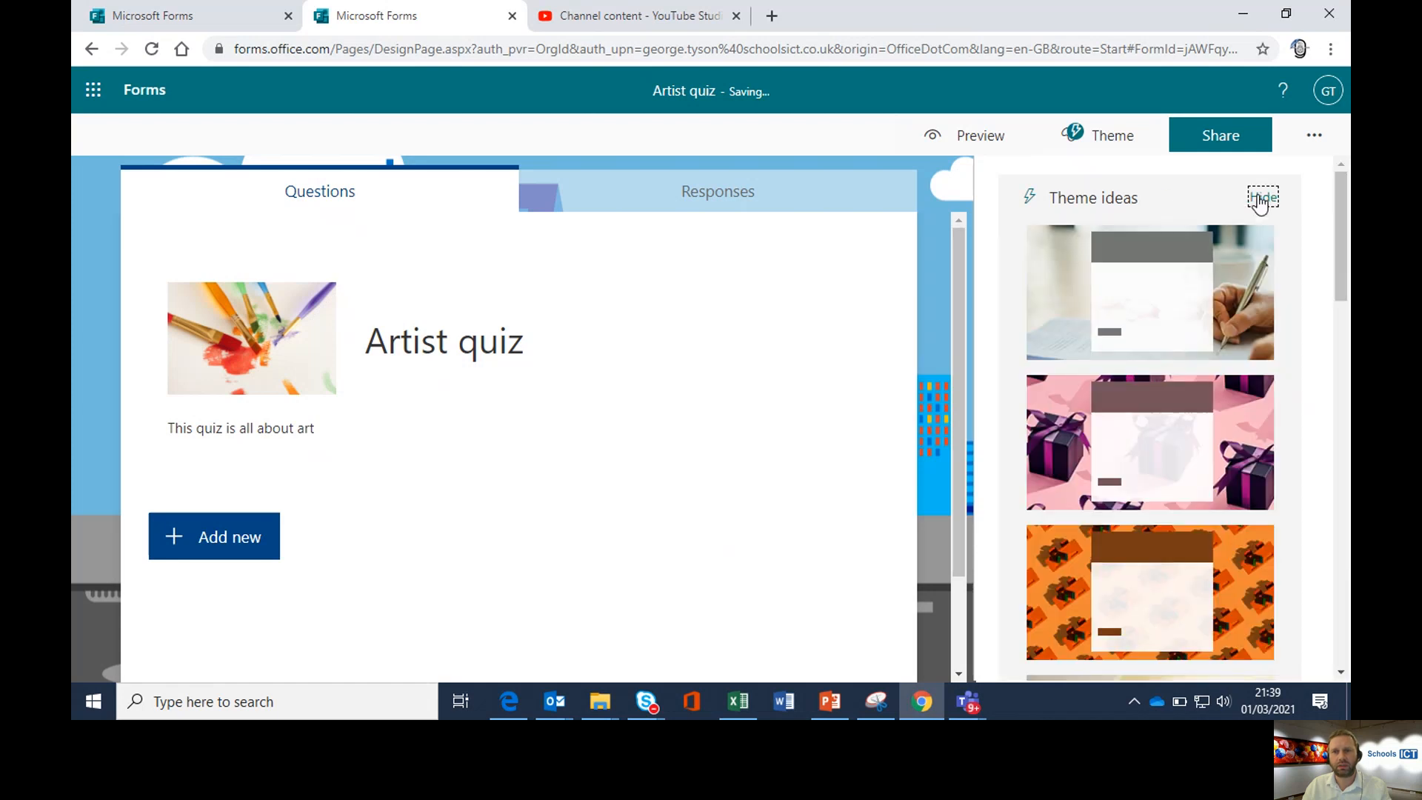
scroll(1068, 368, down, 5)
click(1076, 482)
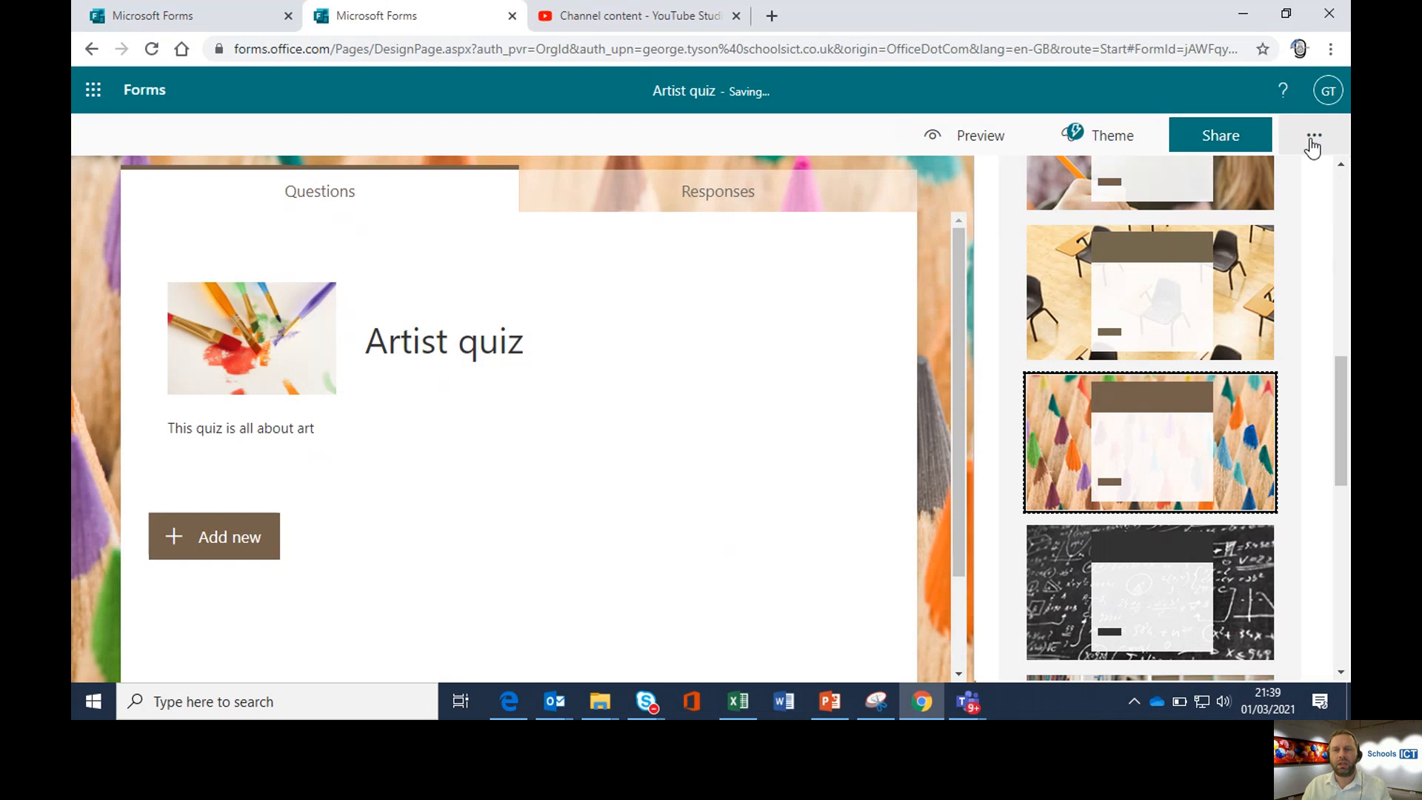
Open the quiz settings and switch the automatic display of results off and back on
click(1315, 141)
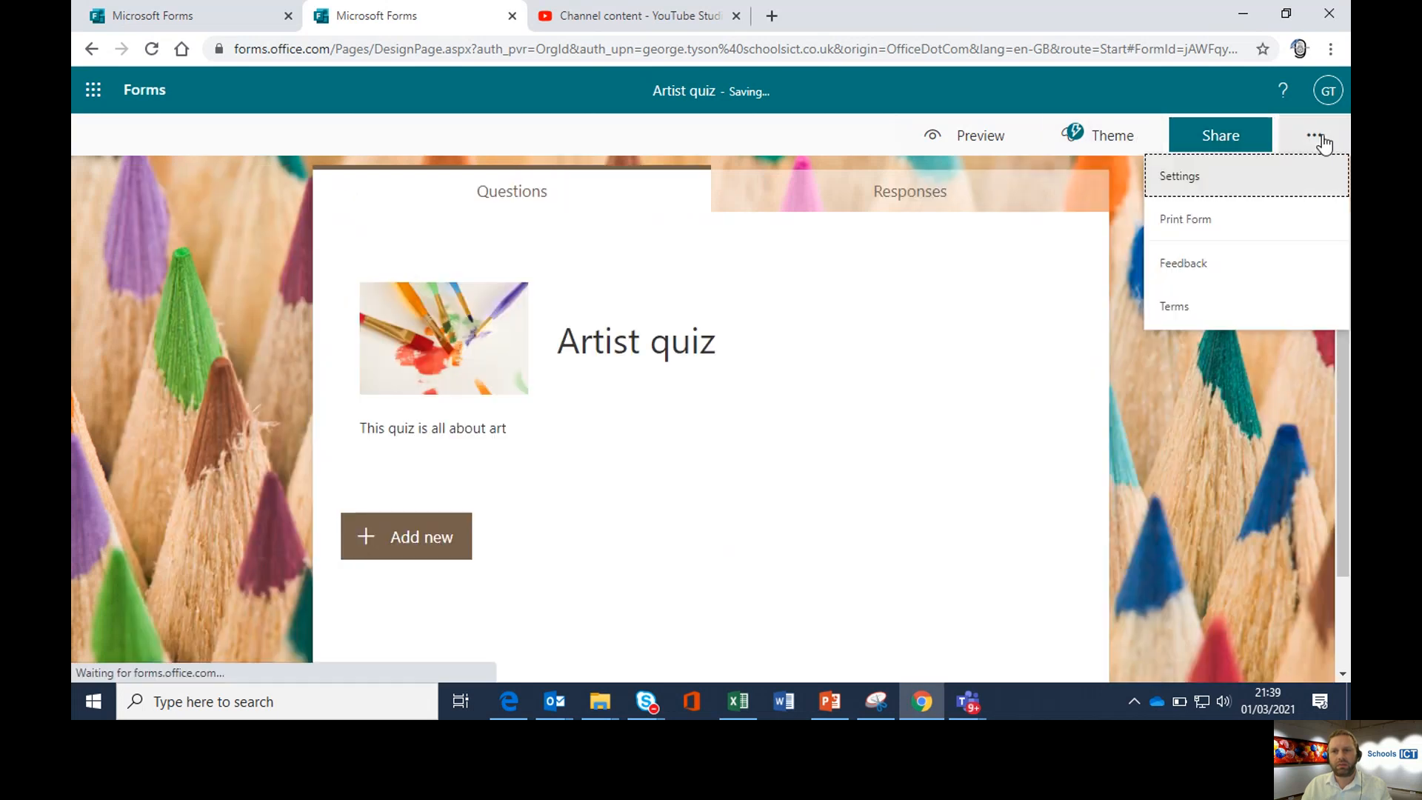
click(1178, 177)
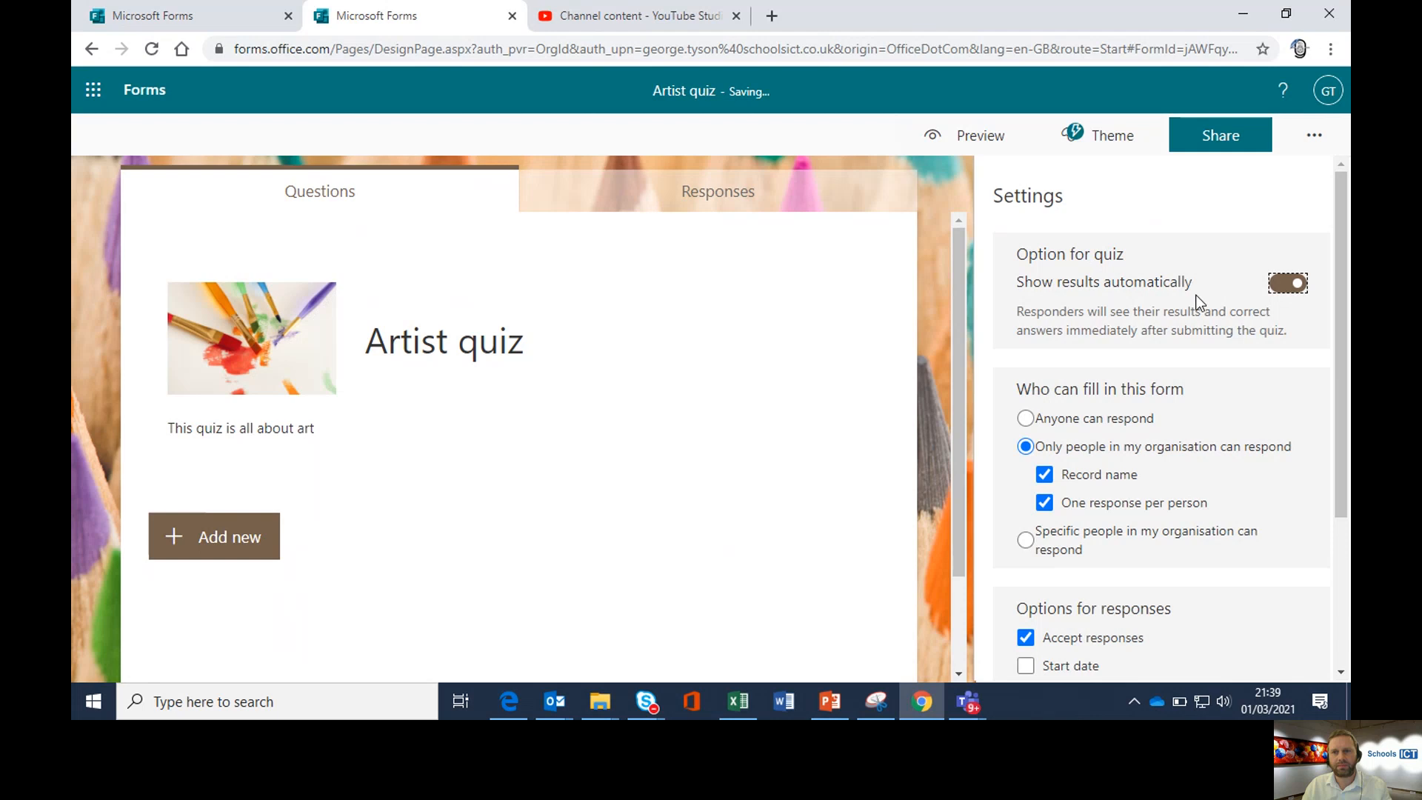
click(1282, 289)
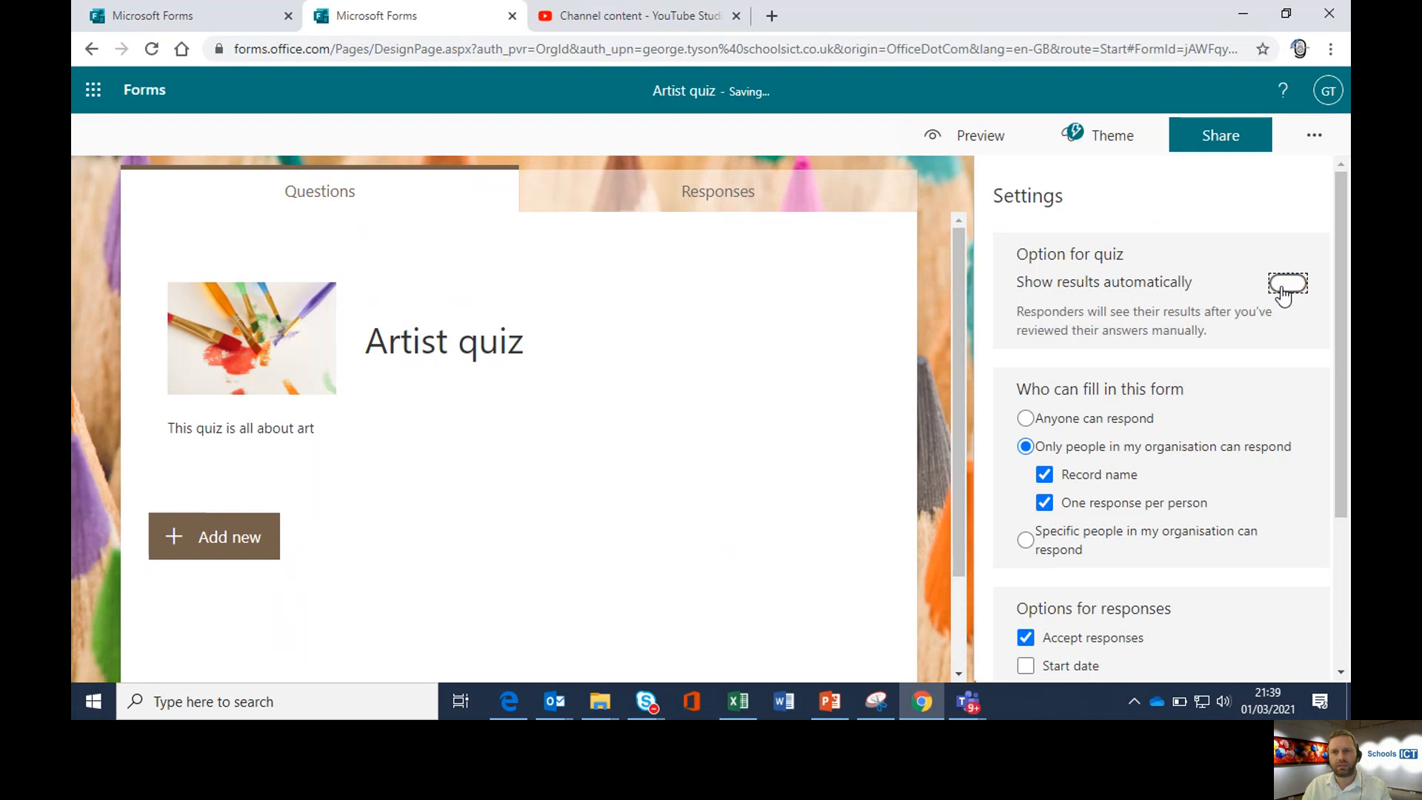
click(1286, 288)
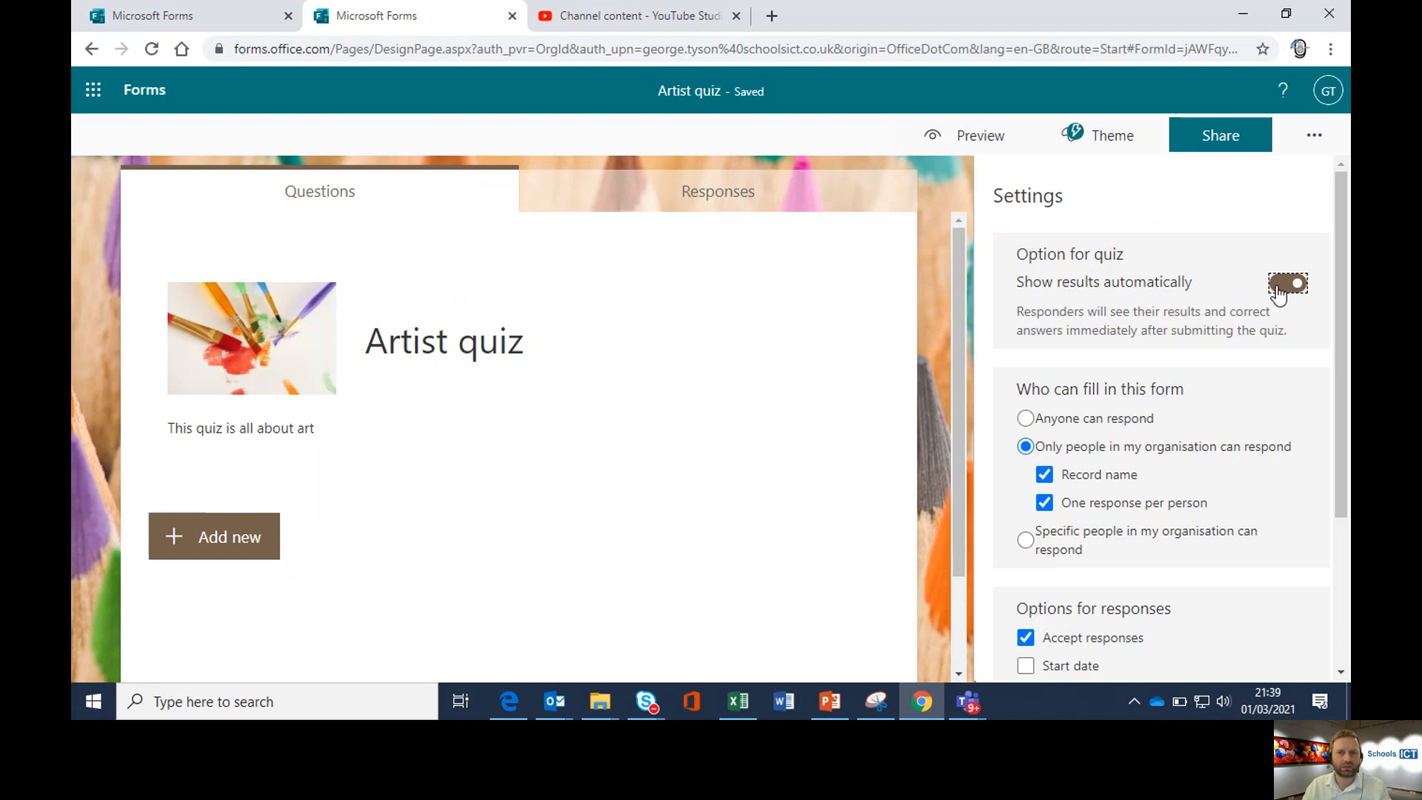
Try limiting the quiz to specific people in the organisation with one response per person, and set it so anyone can respond
scroll(1185, 326, down, 1)
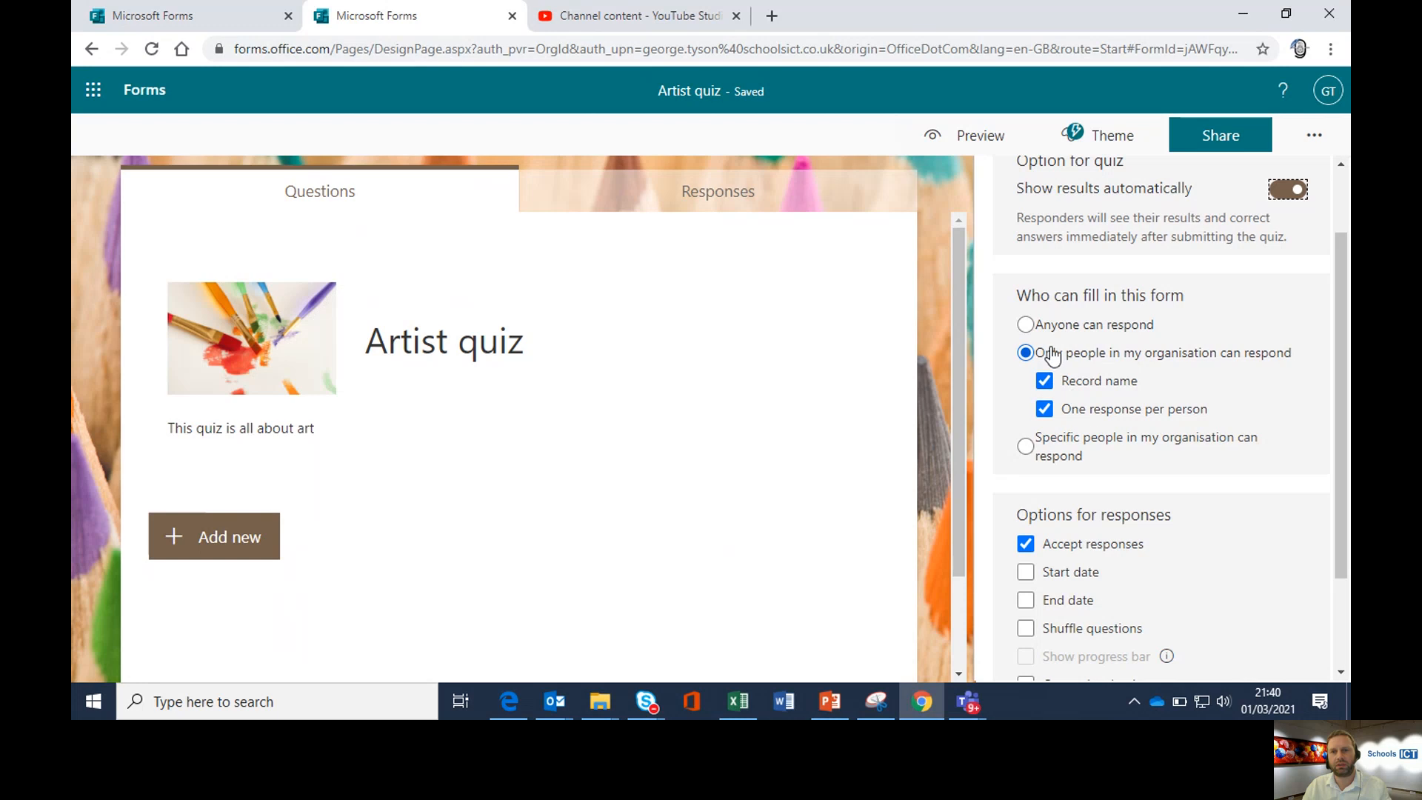
click(1050, 325)
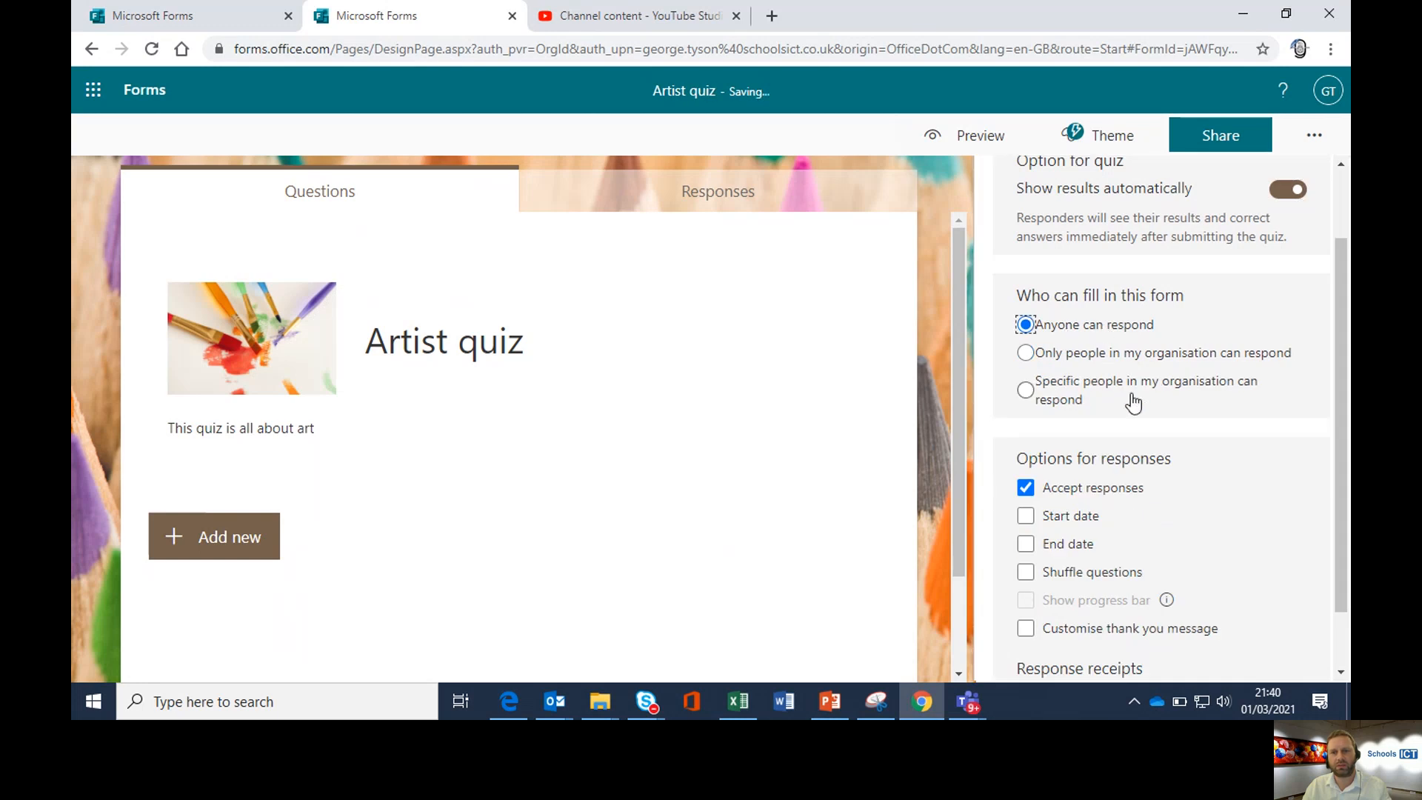
click(1041, 399)
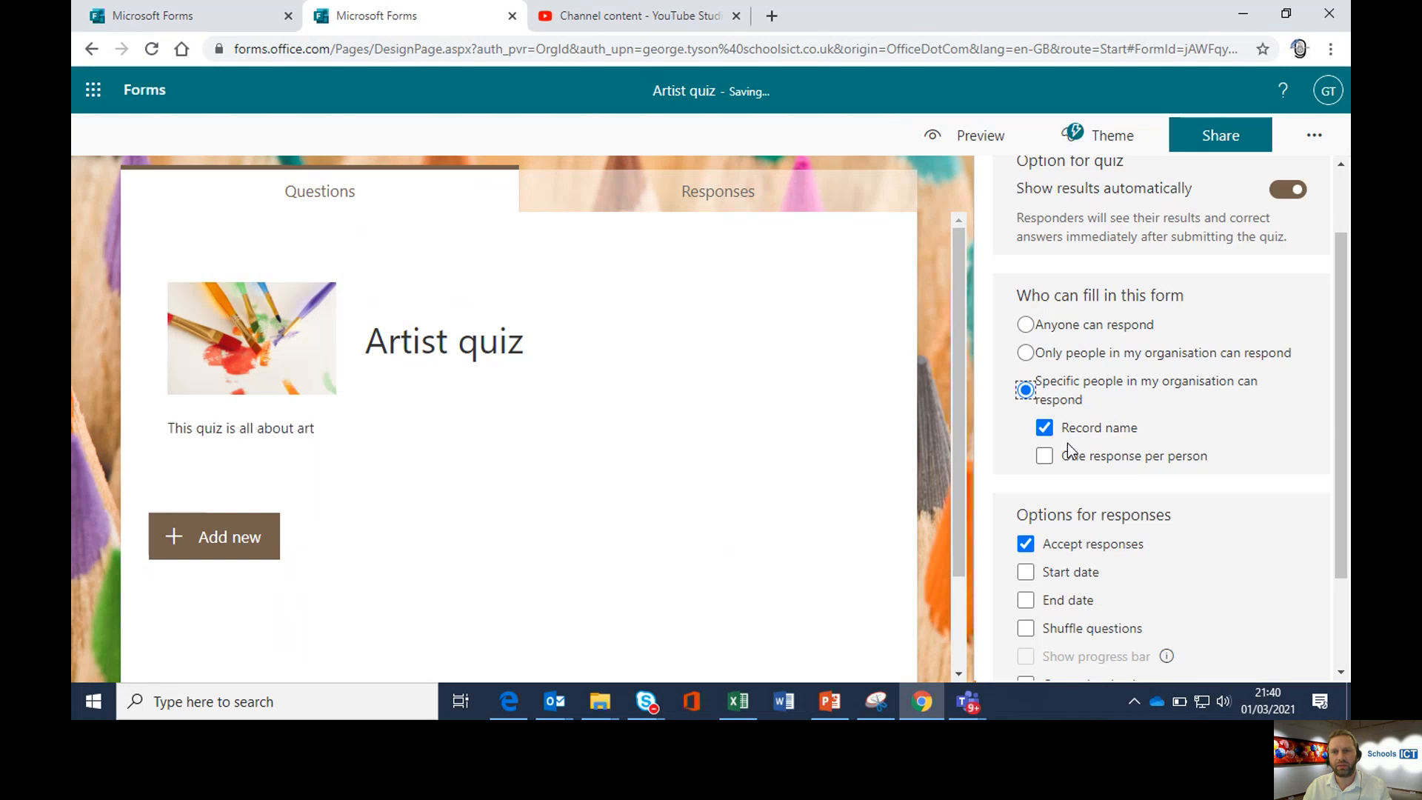
click(1044, 456)
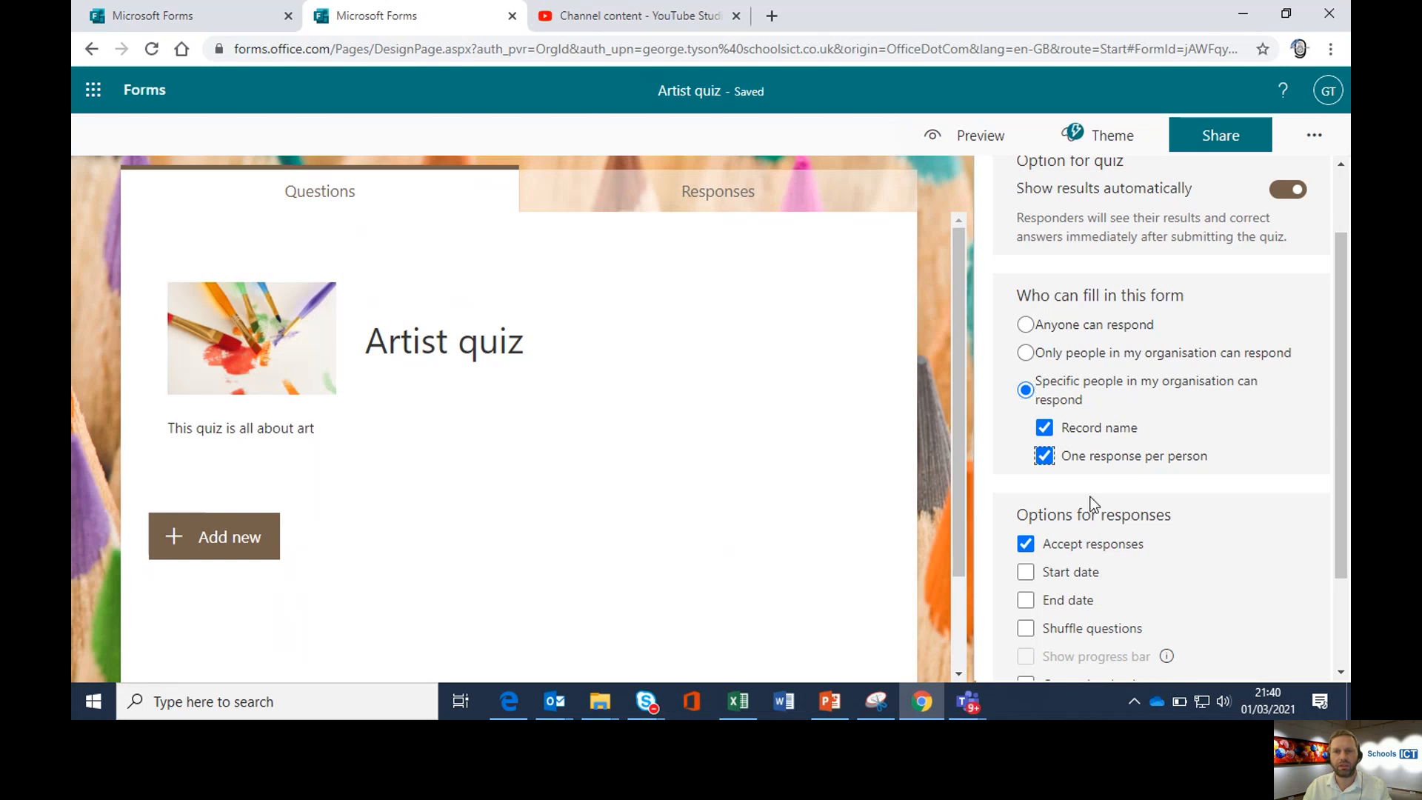
click(1046, 459)
click(1026, 324)
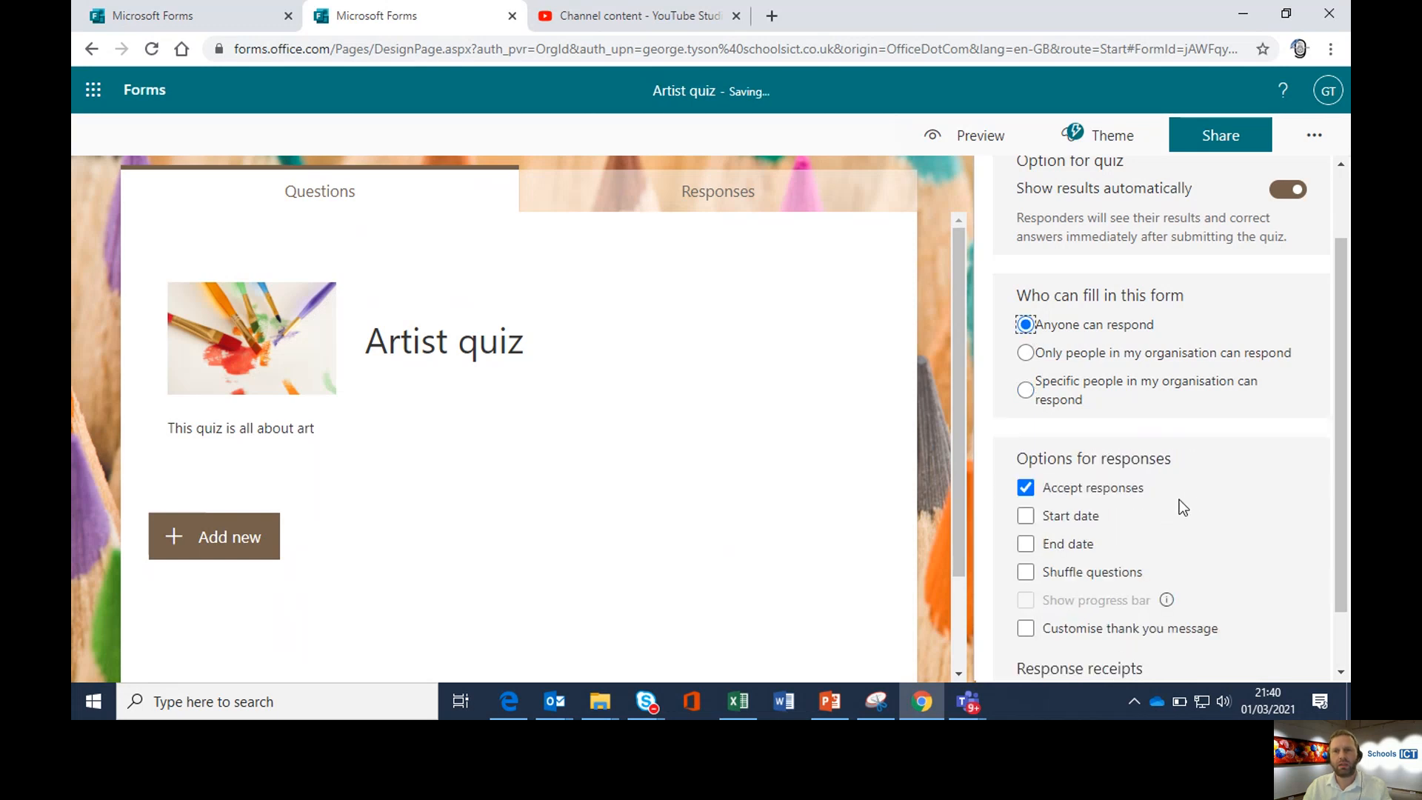
Stop accepting responses to look at the message field for recipients, and turn accepting responses back on
scroll(1190, 492, down, 1)
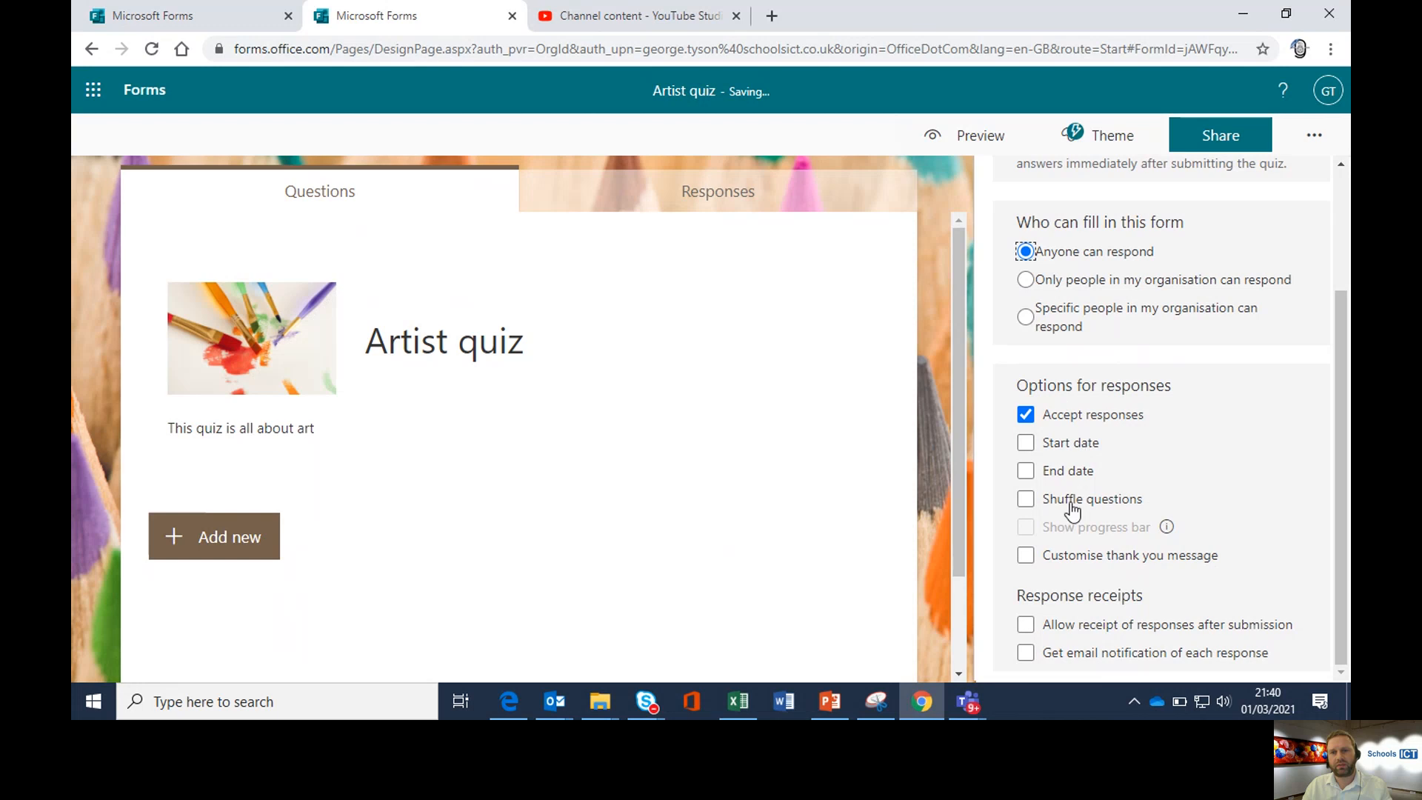
click(1026, 415)
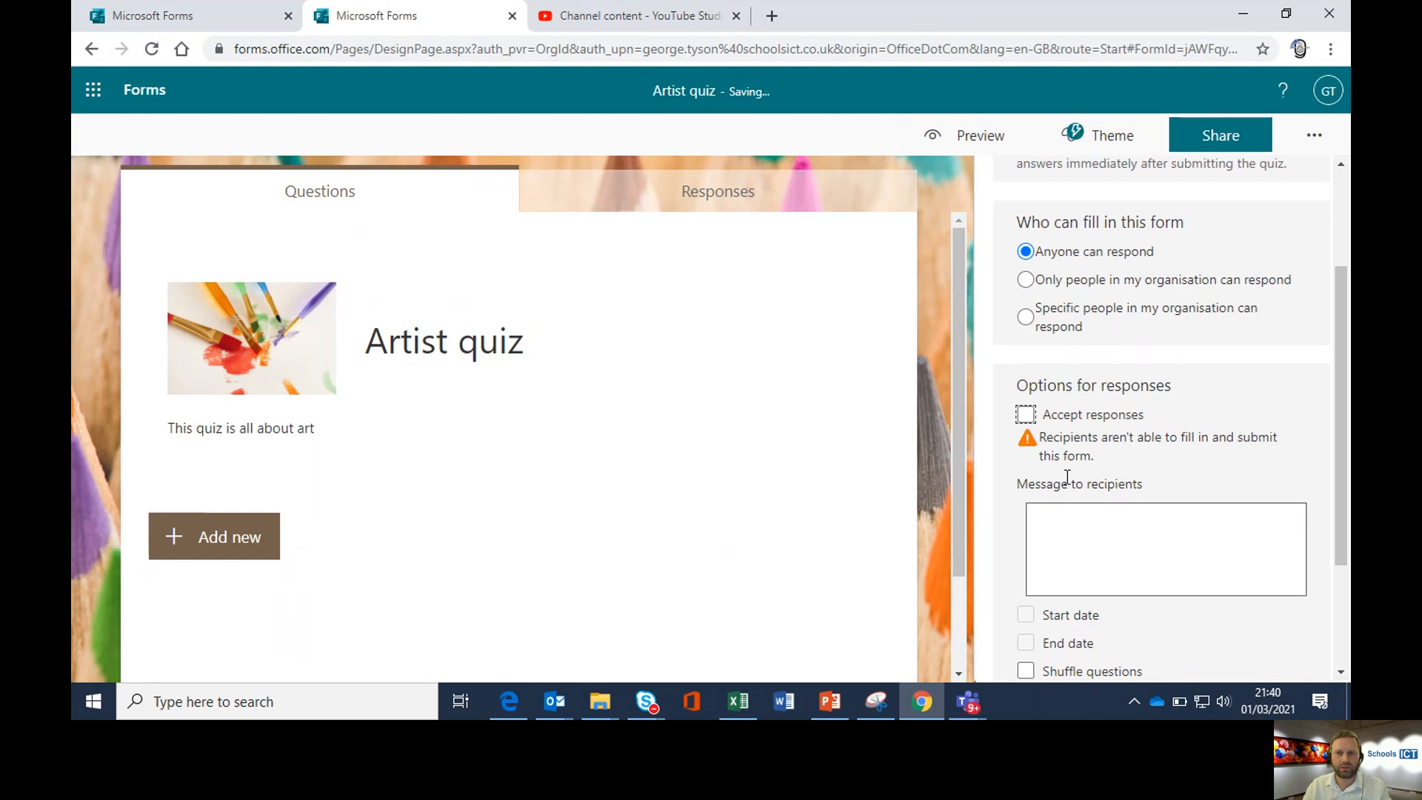
click(1050, 533)
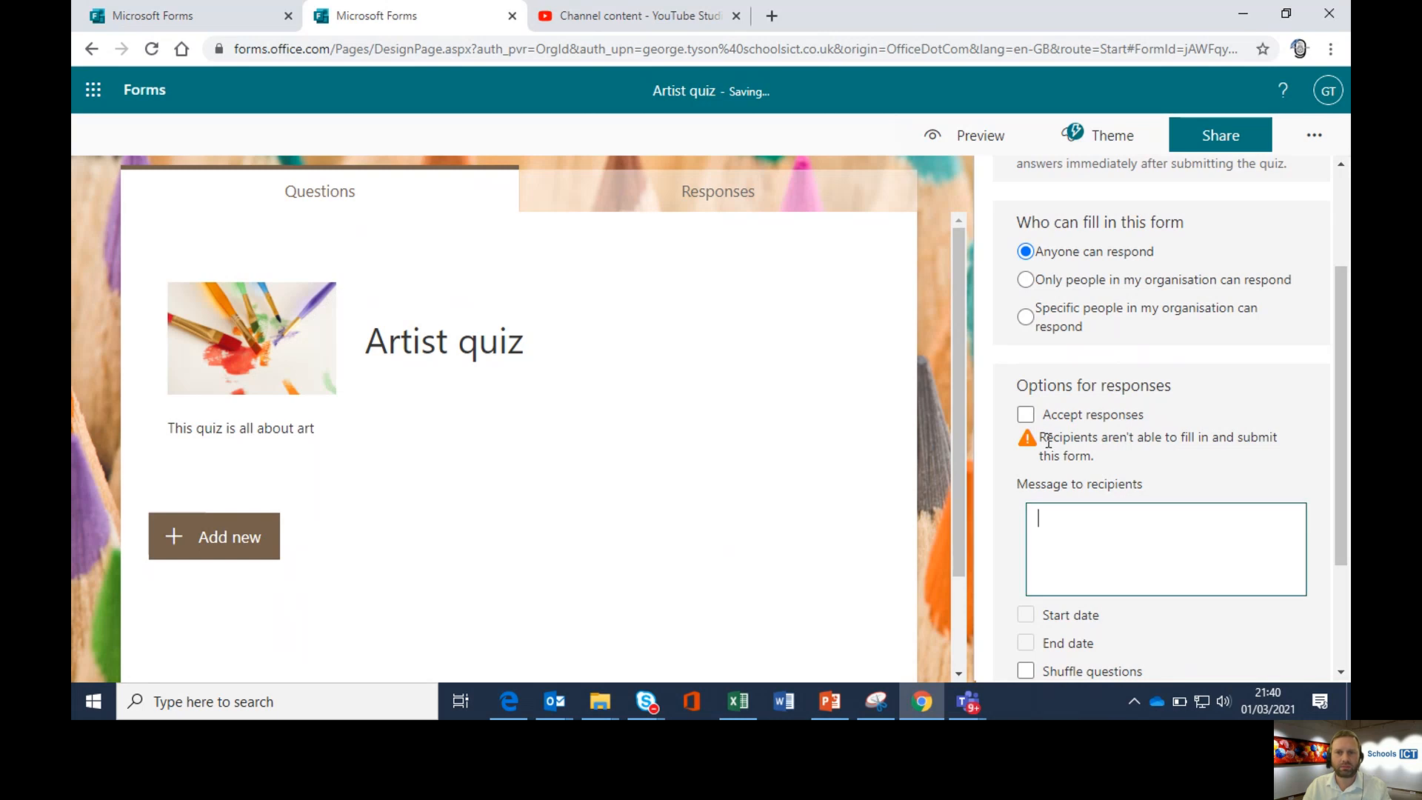
click(1026, 415)
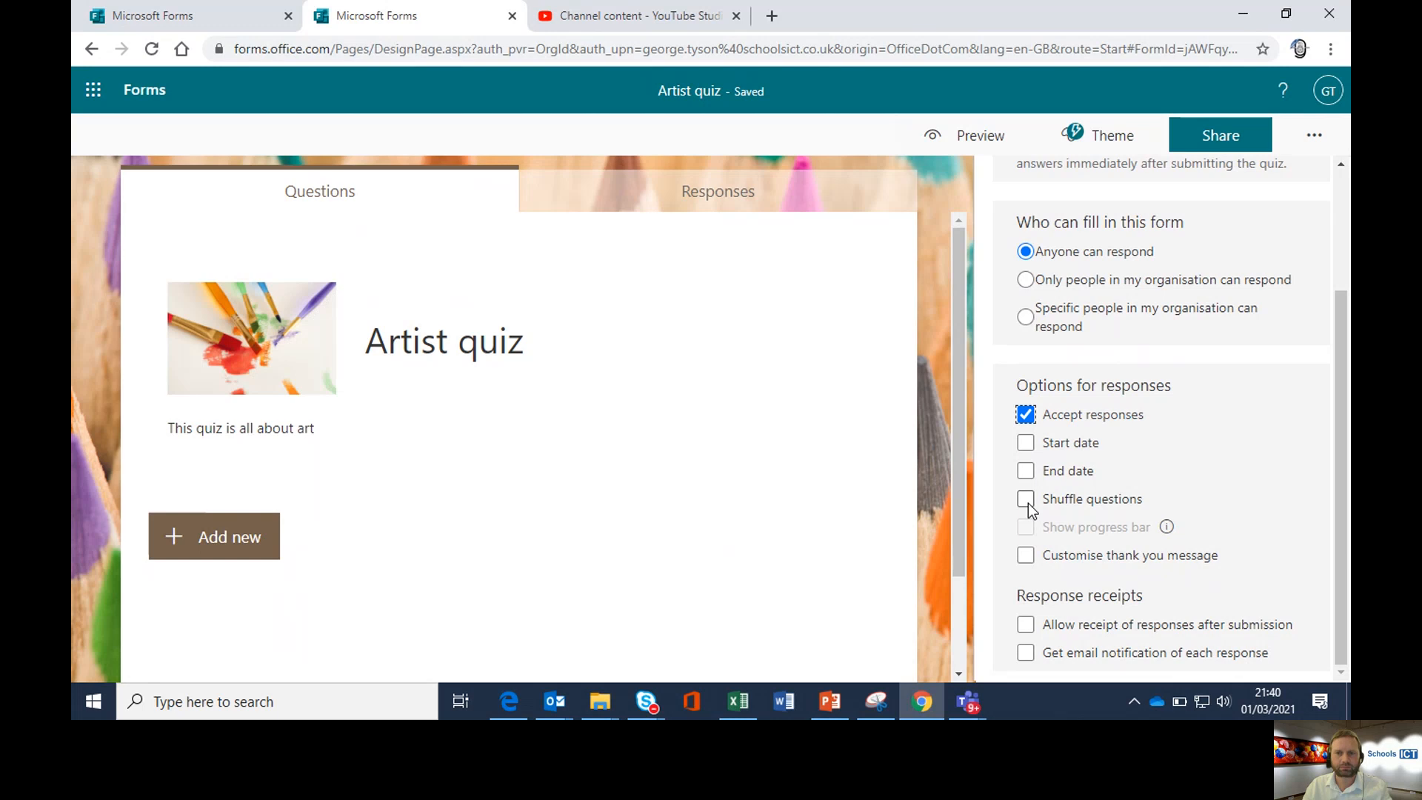
Enable a customised thank you message reading "Thank you, your response was submitted and we will get back to you in person soon."
click(1027, 554)
triple_click(1104, 604)
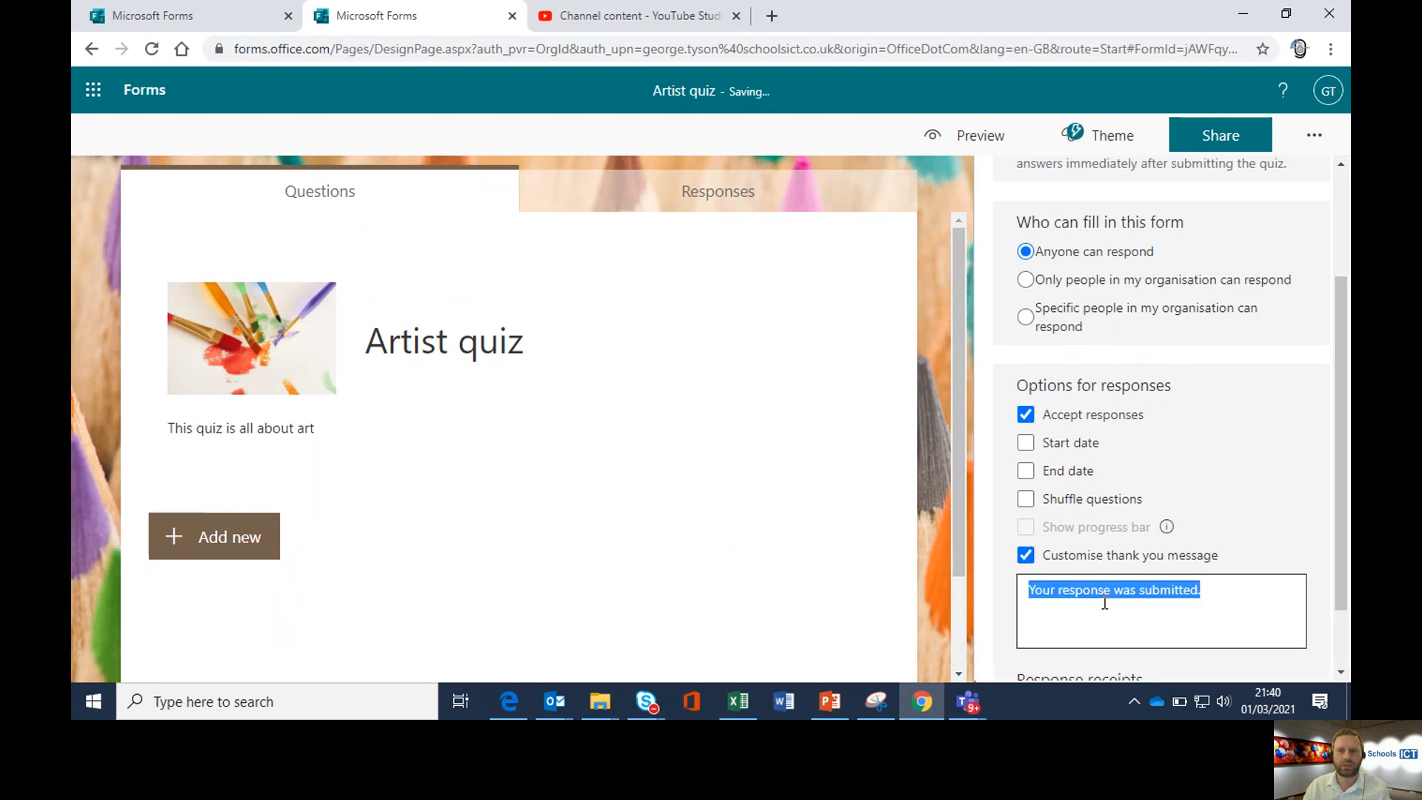
key(Left)
text(Thank)
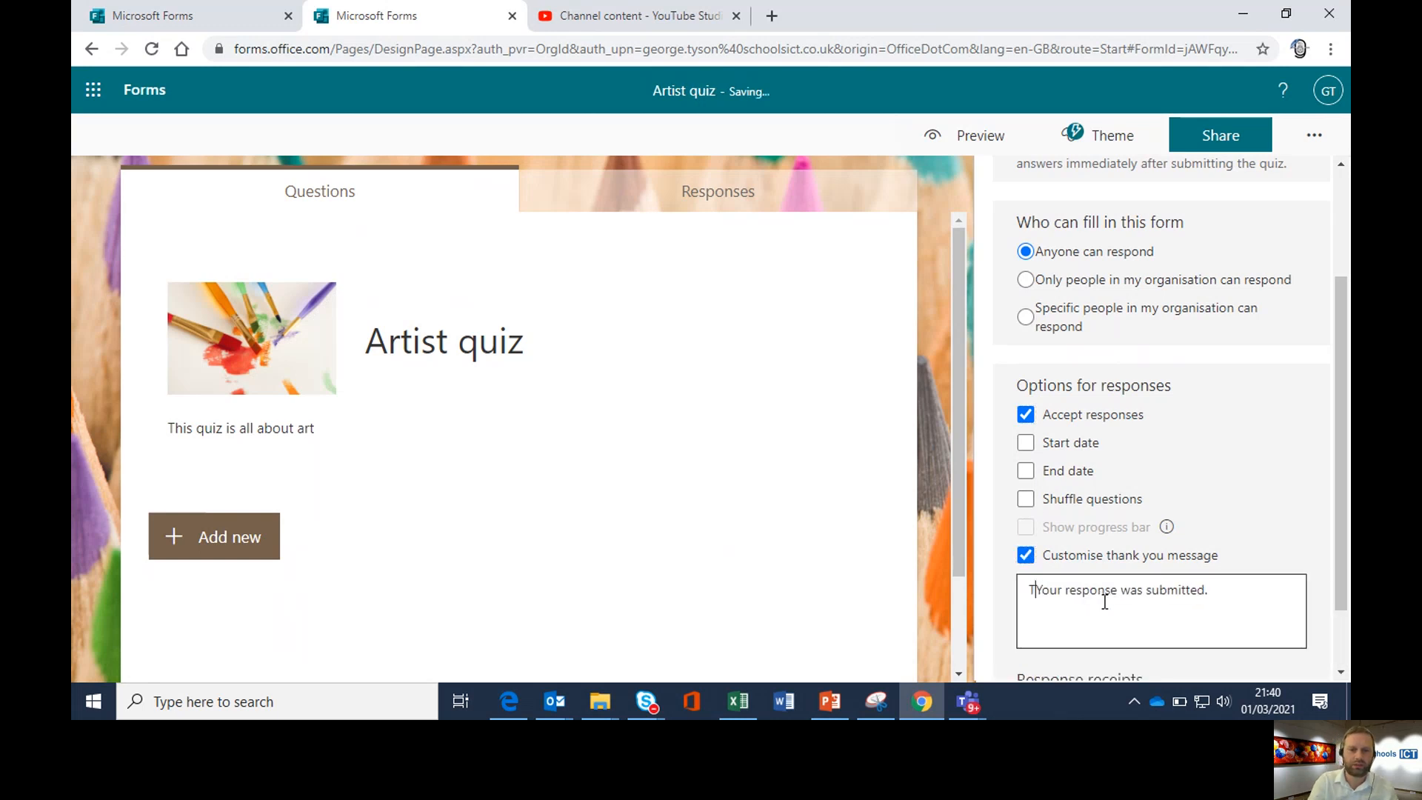
text( you,)
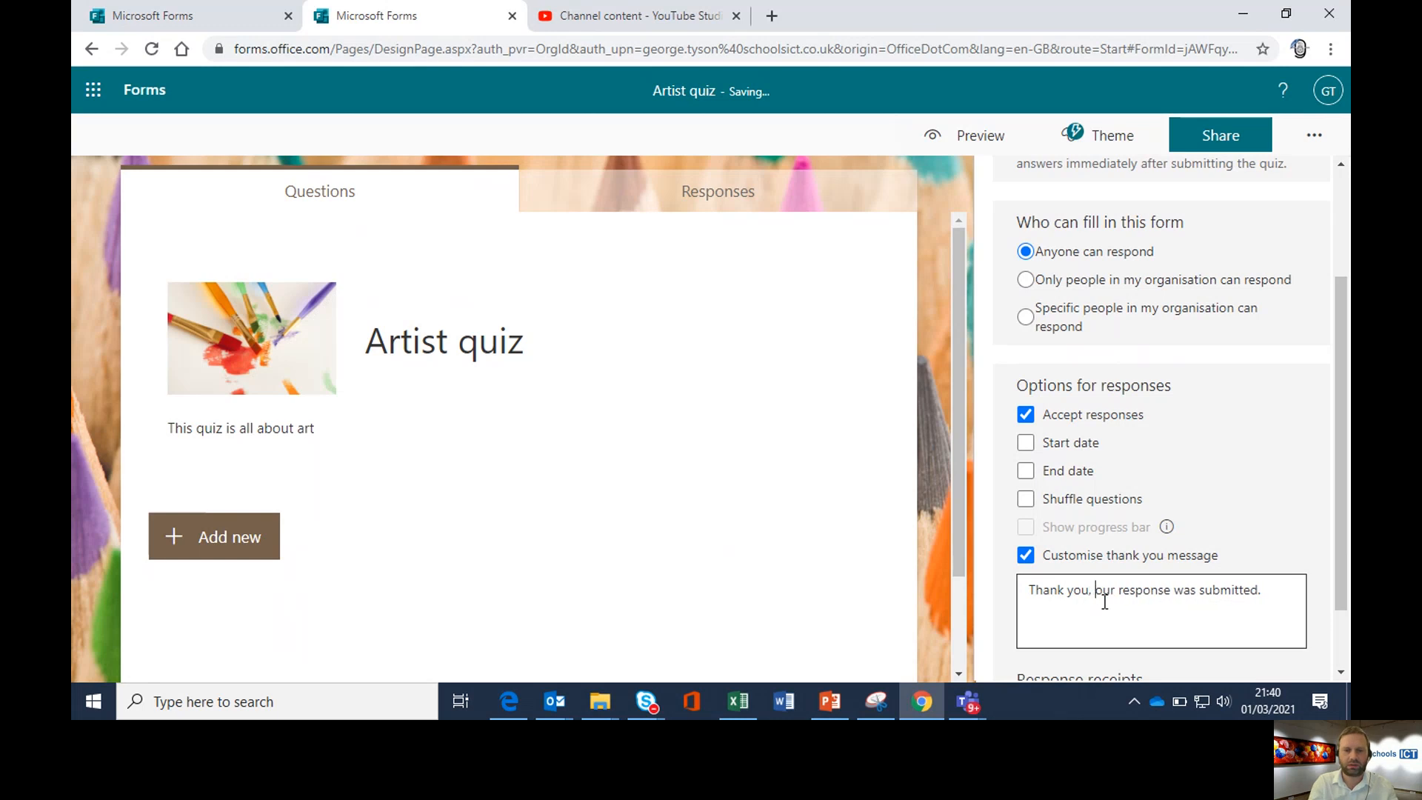
key(Delete)
text(y)
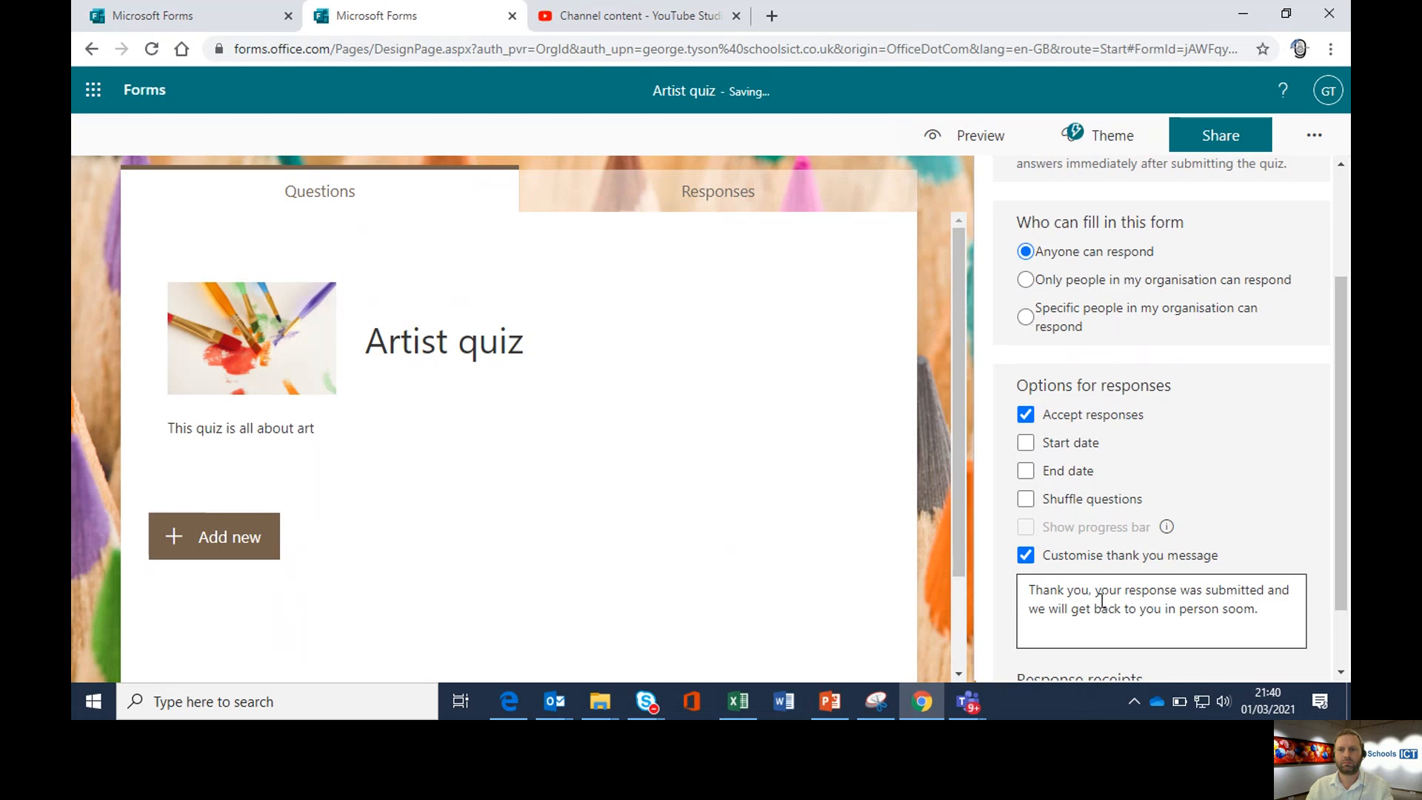
key(BackSpace)
text(n.)
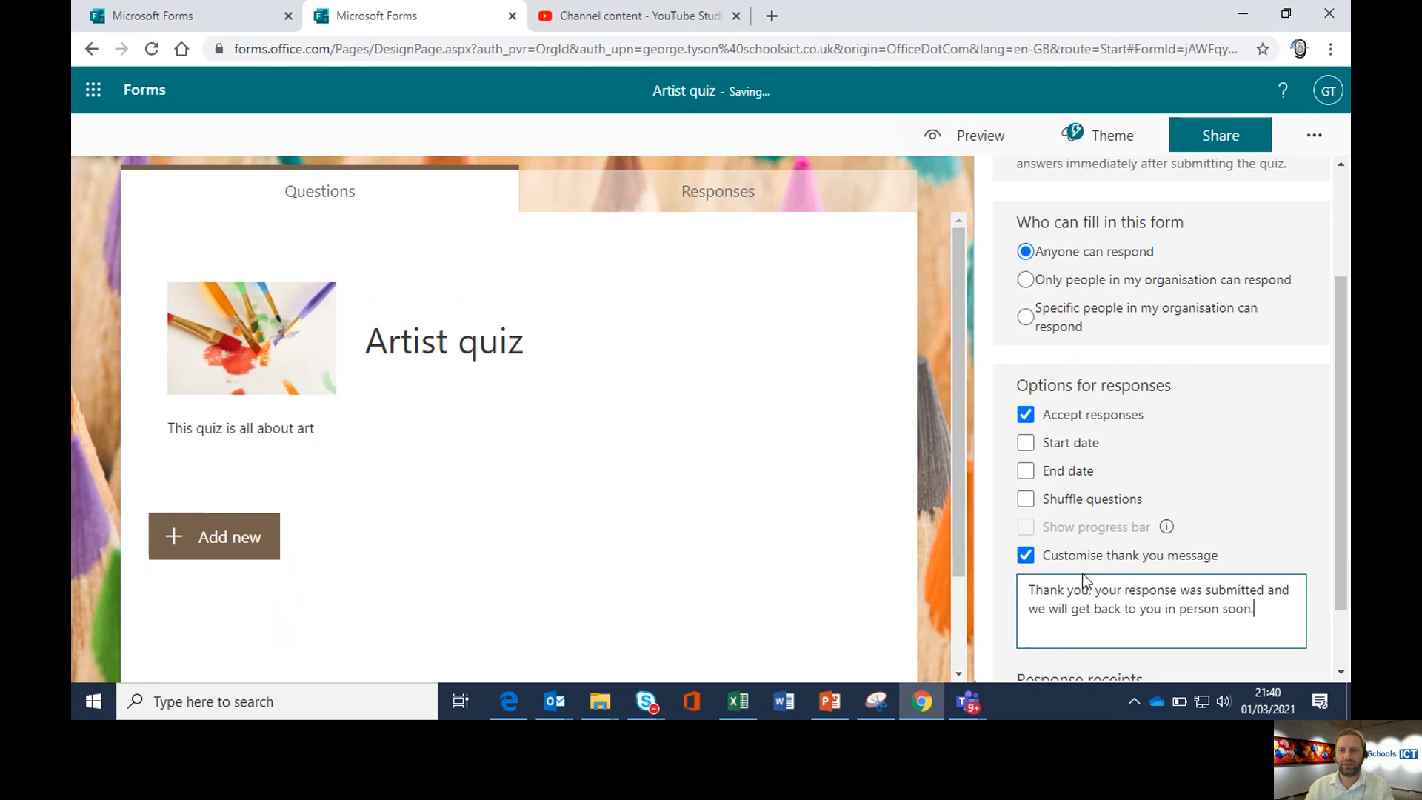
scroll(1125, 430, down, 1)
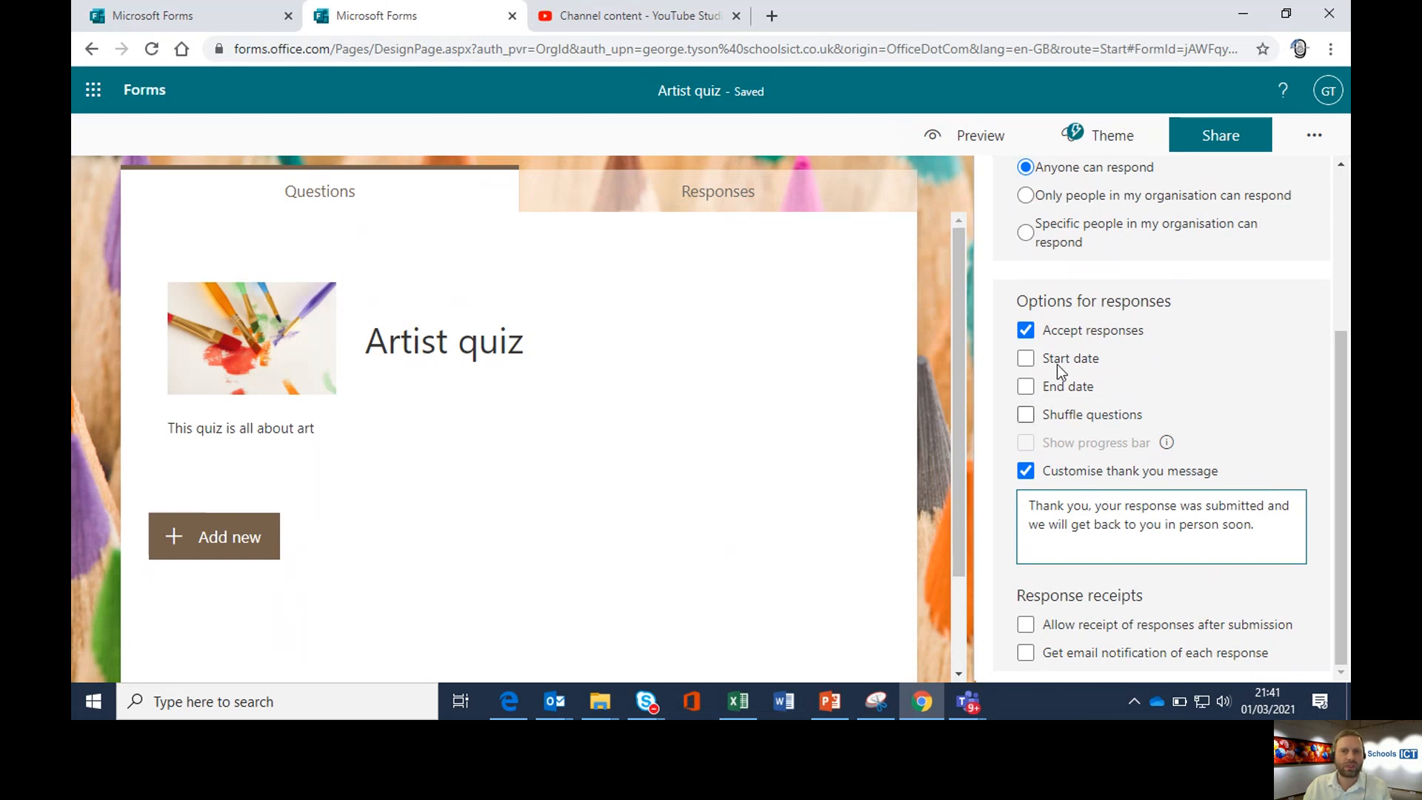
Open the print preview of the form and cancel printing
click(1316, 138)
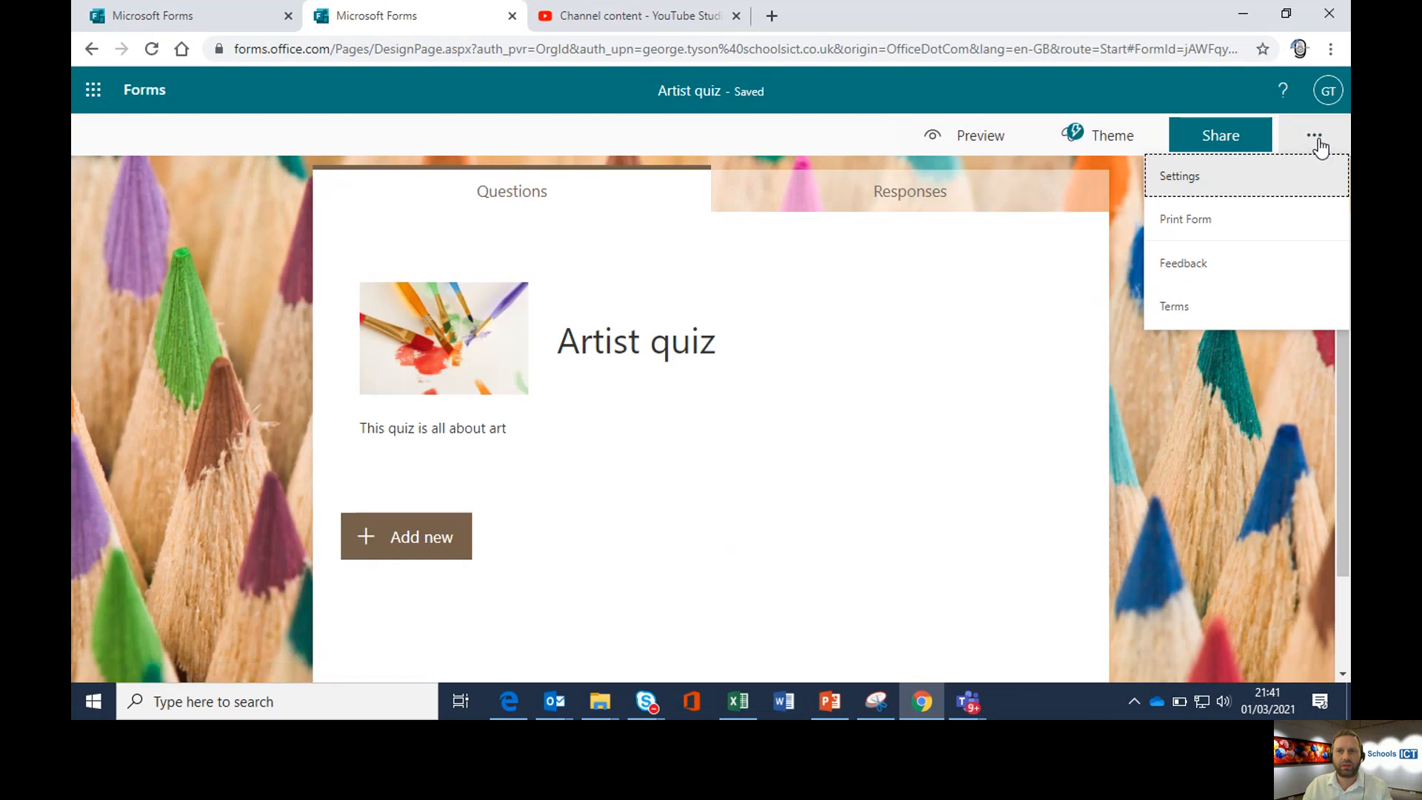
click(1206, 222)
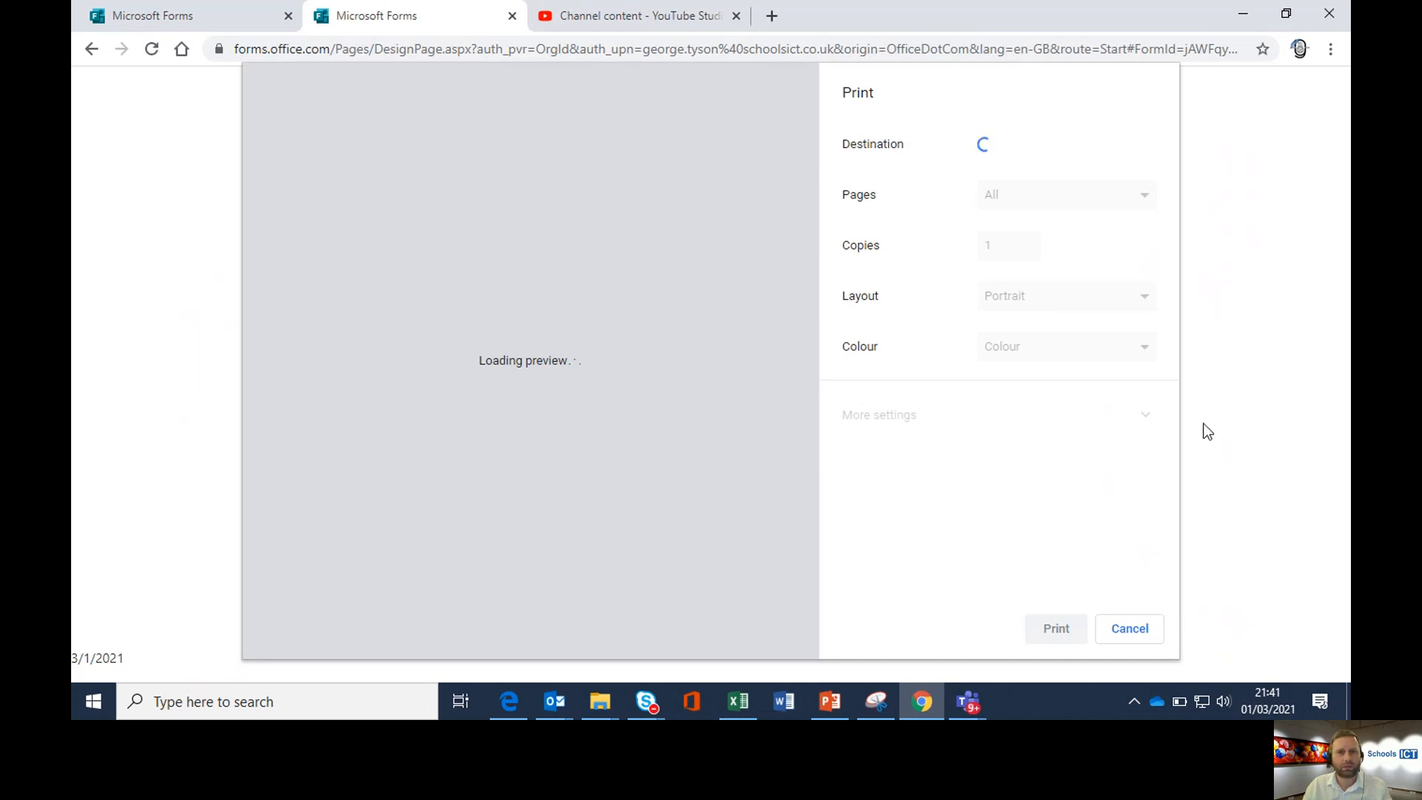
click(1133, 631)
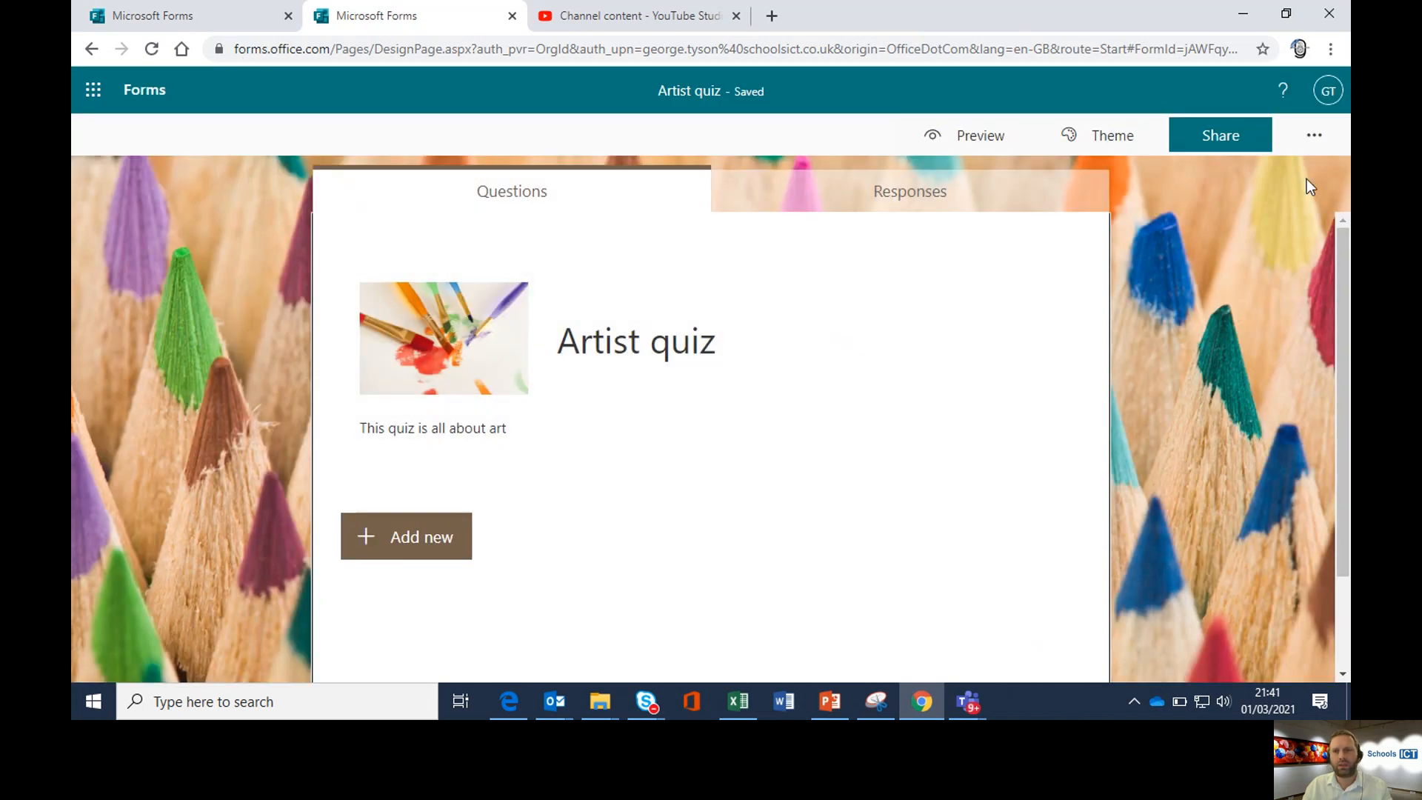
View the feedback options, open the terms in a separate window and close that window
click(1314, 141)
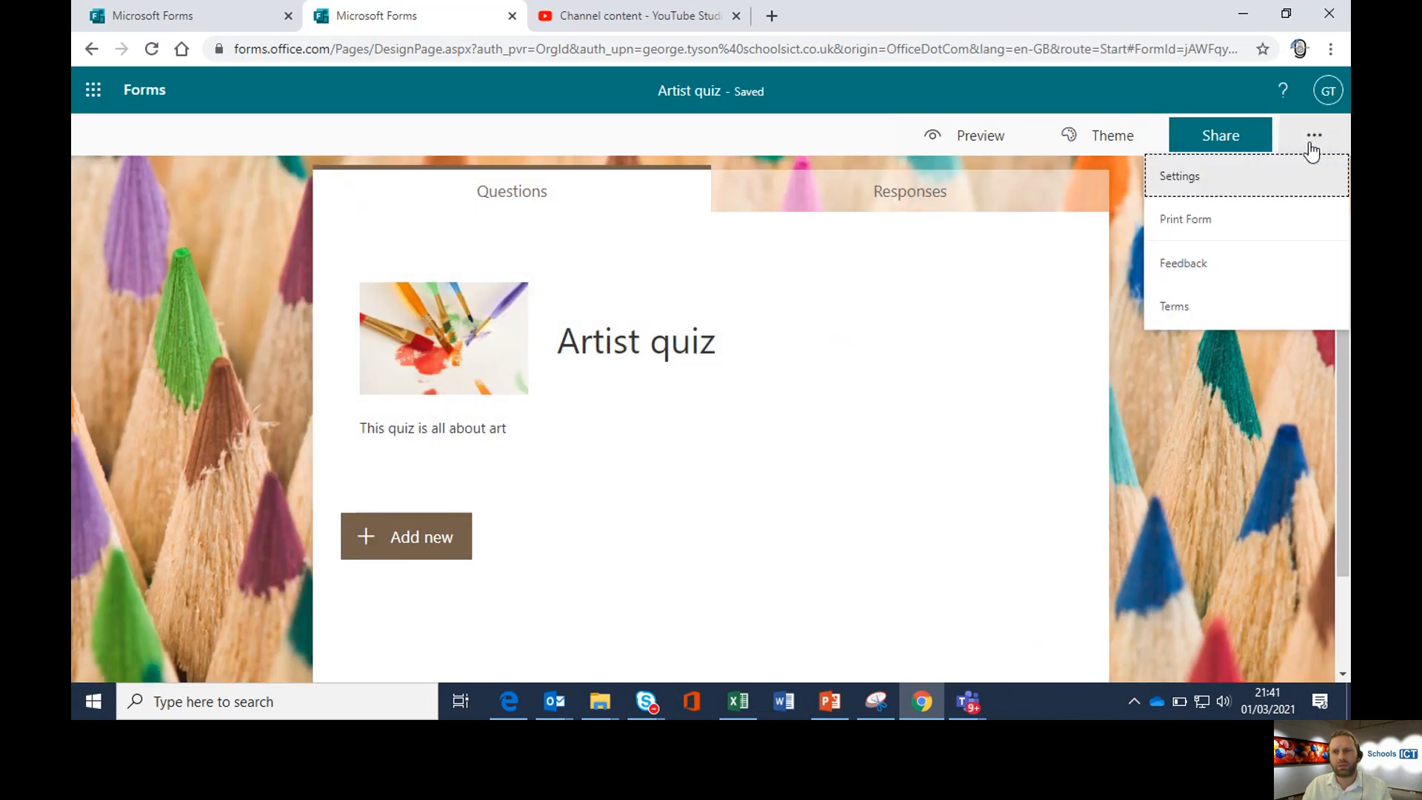
click(1194, 268)
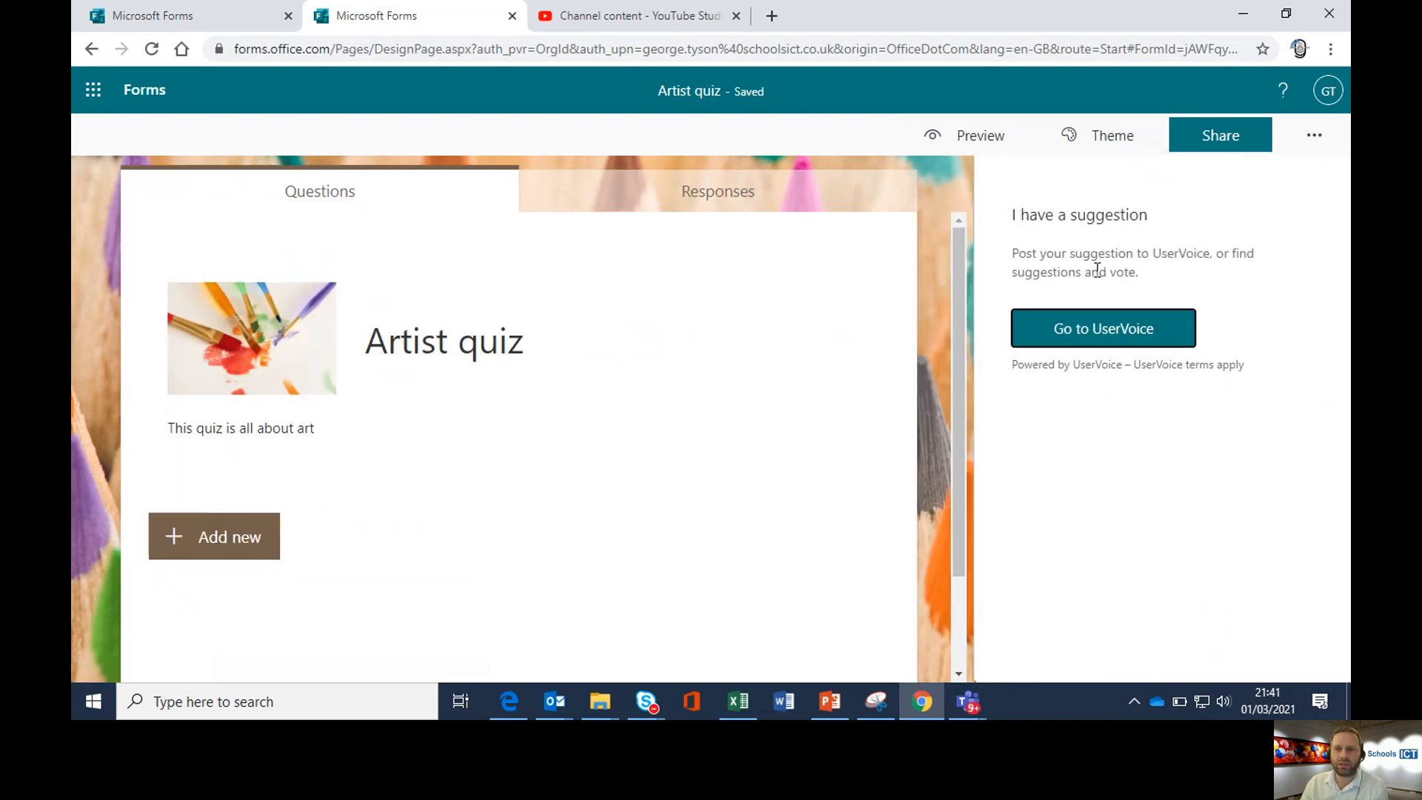
click(1315, 137)
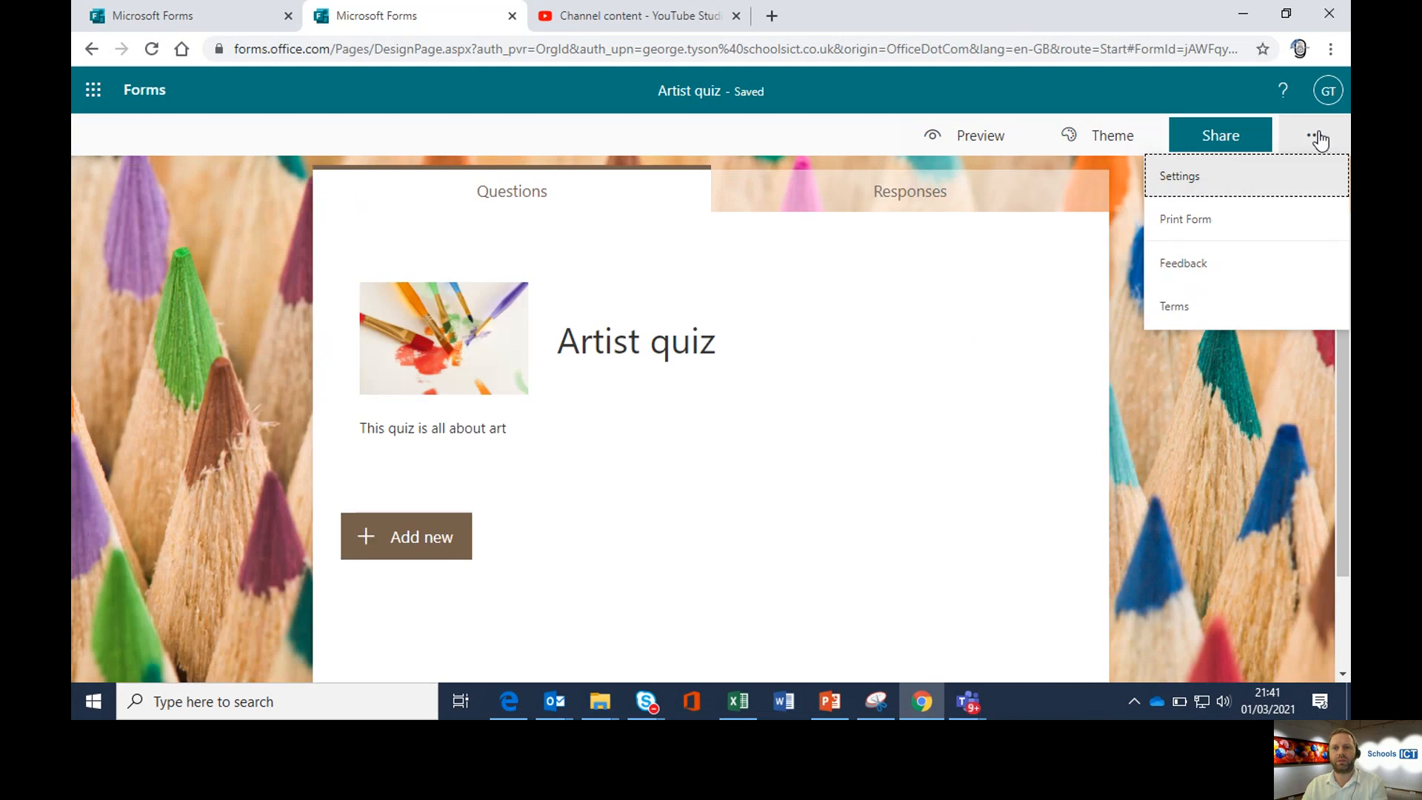
click(1197, 310)
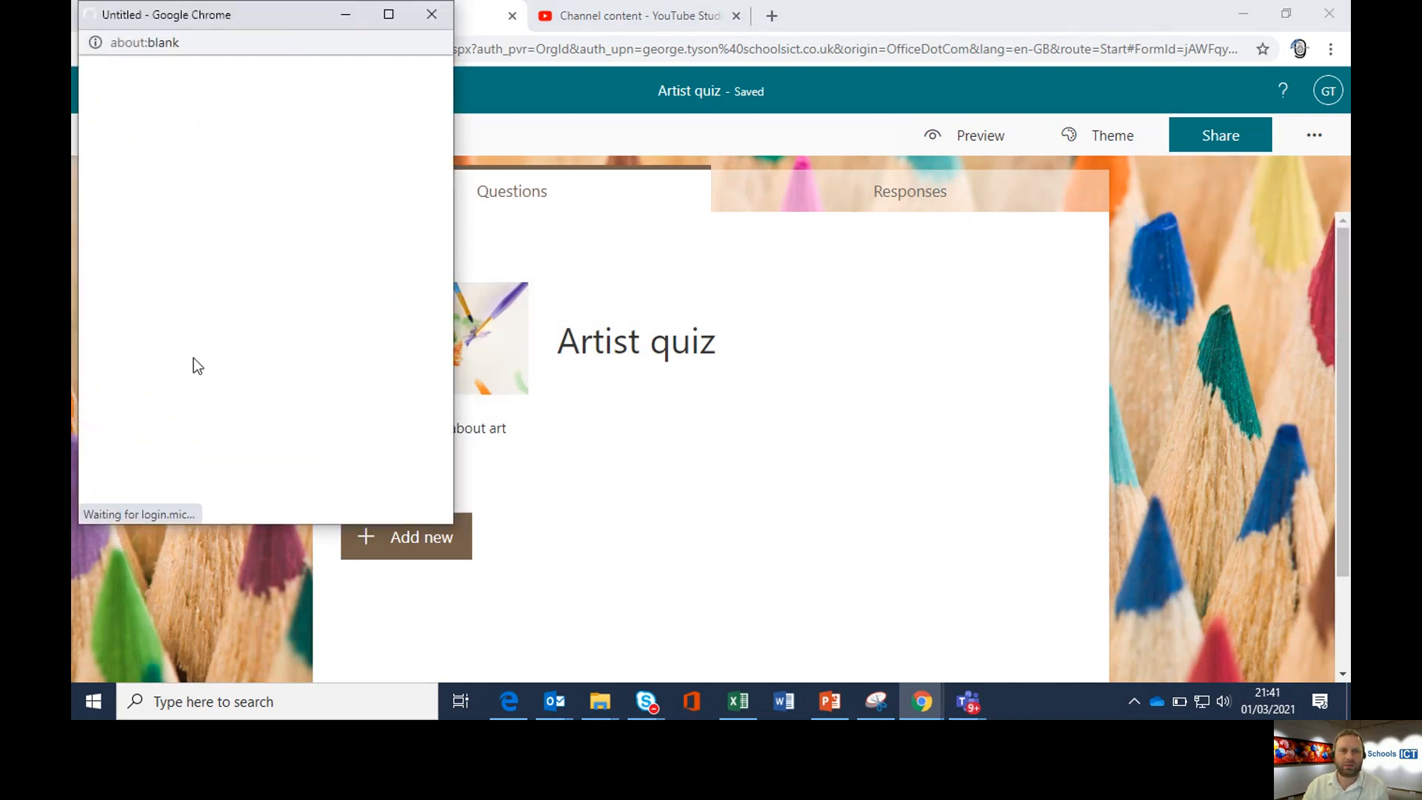
click(431, 15)
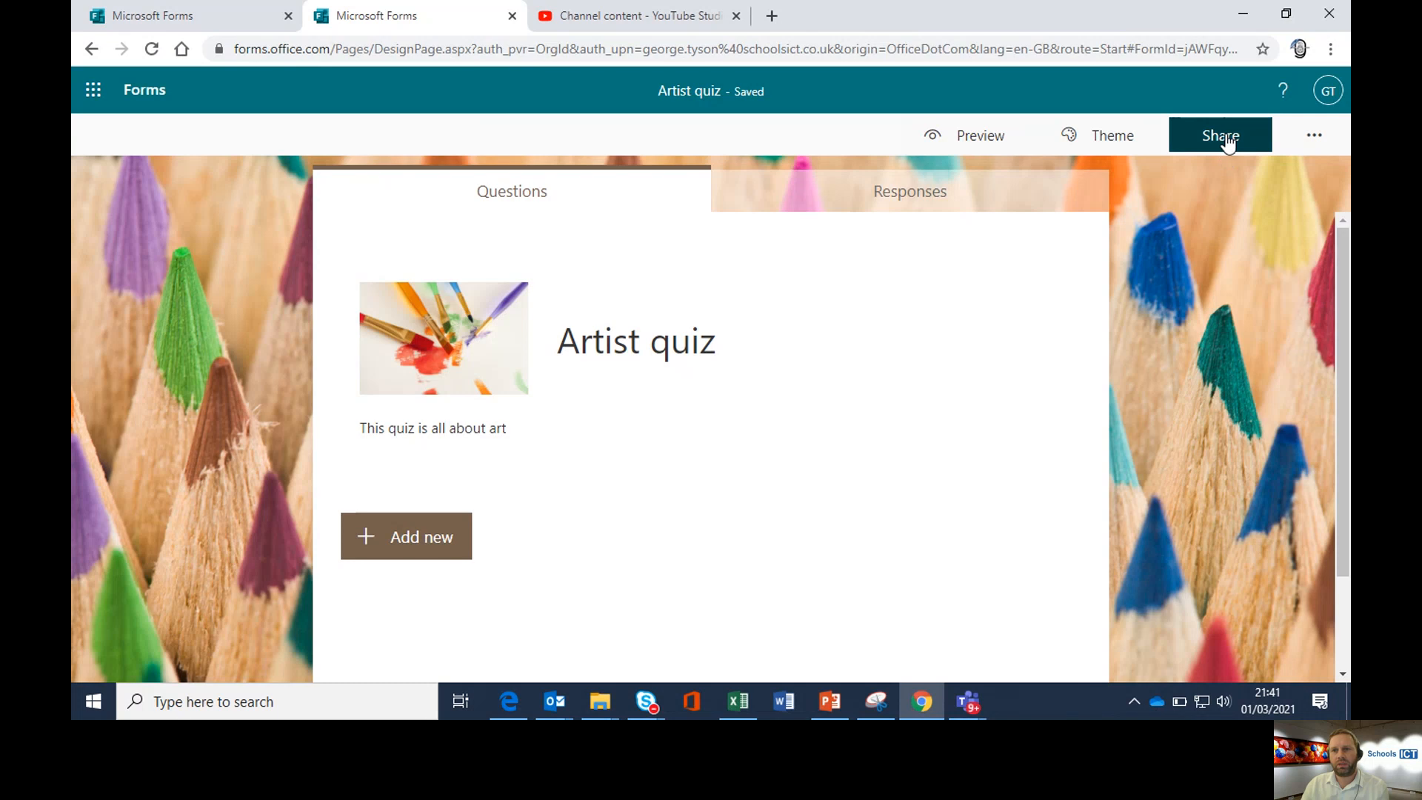
Open the sharing options and view the response link, the QR code and the embed code for the quiz
click(1227, 140)
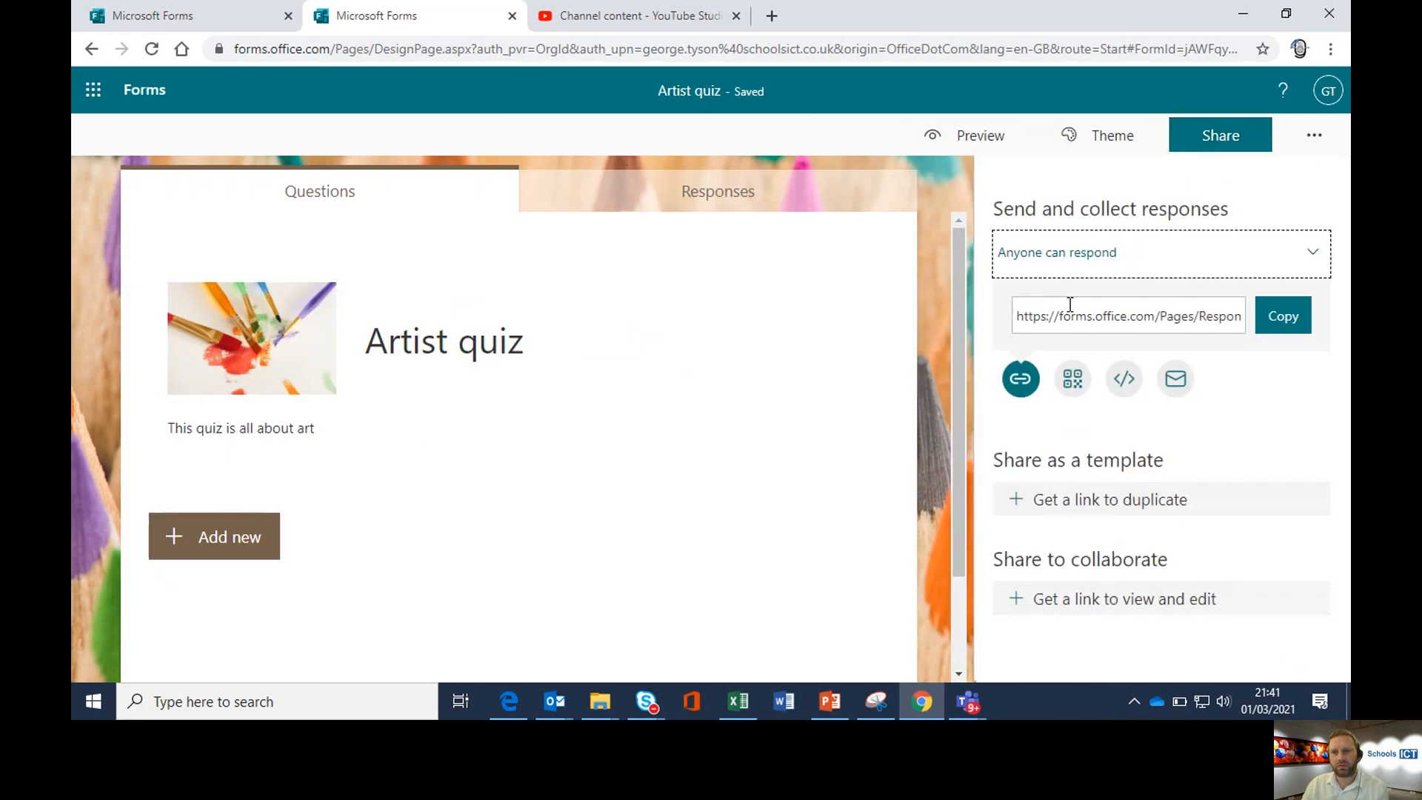
click(1071, 382)
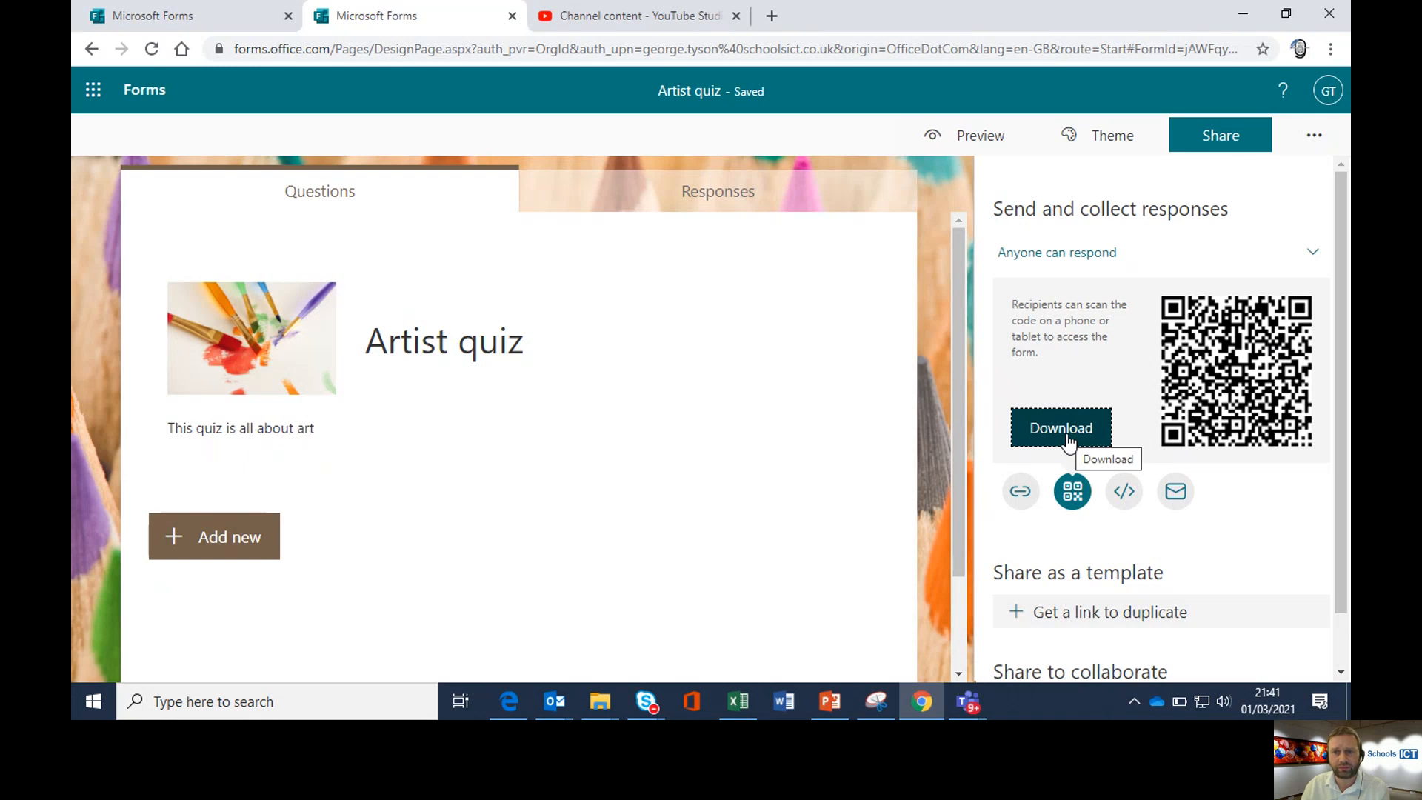
click(1121, 493)
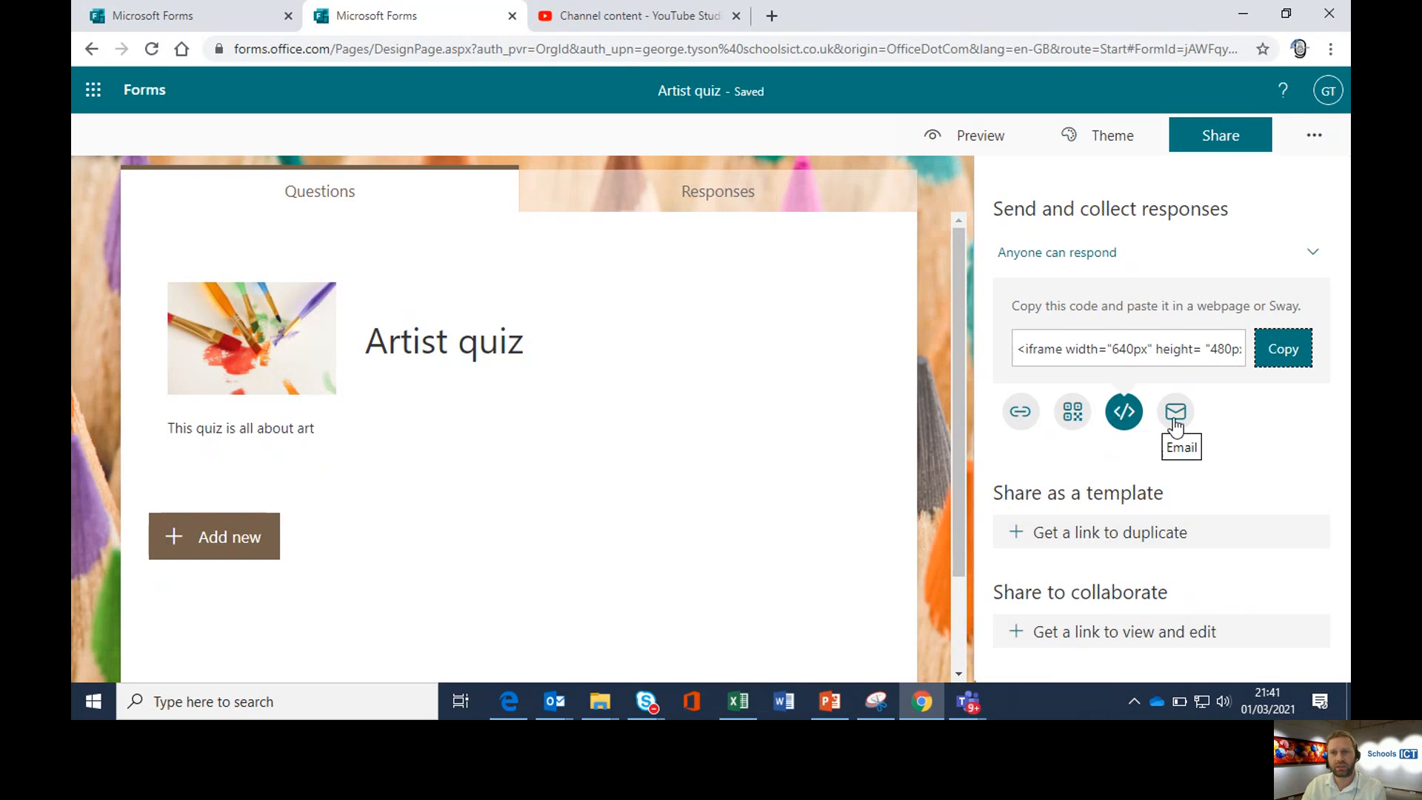
Open the e-mail invitation for the quiz, discard the message unsent and close the sharing options
click(1175, 419)
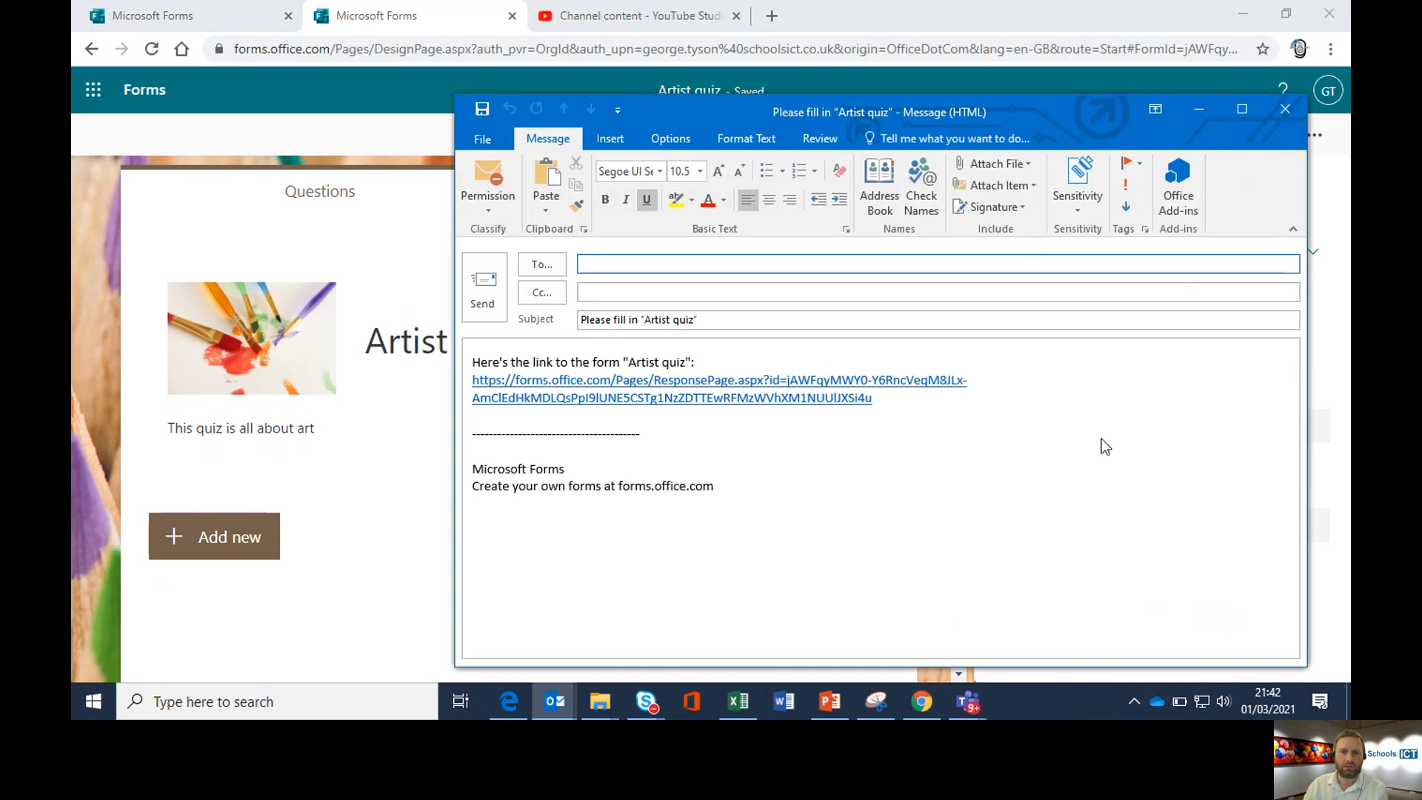
click(1274, 111)
click(736, 403)
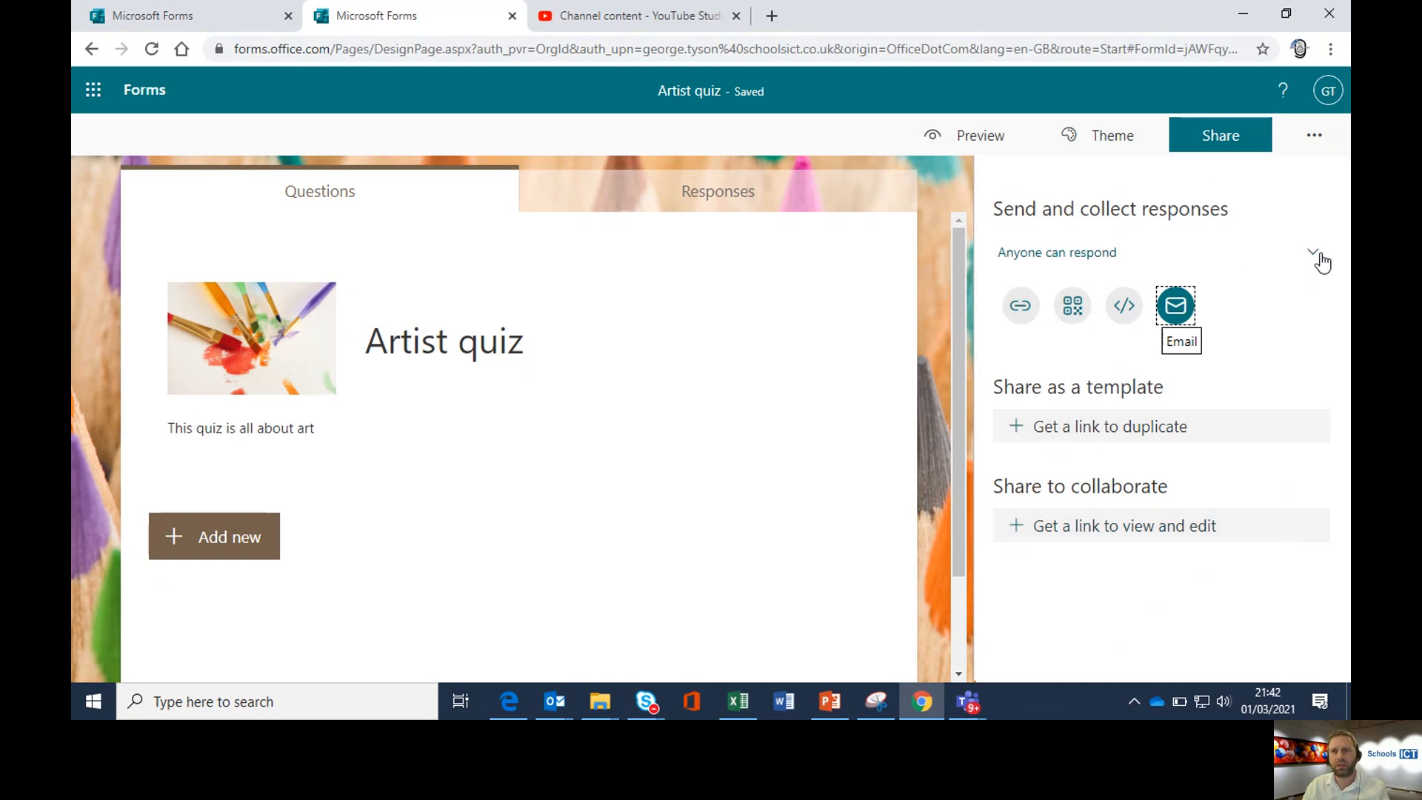
click(1223, 147)
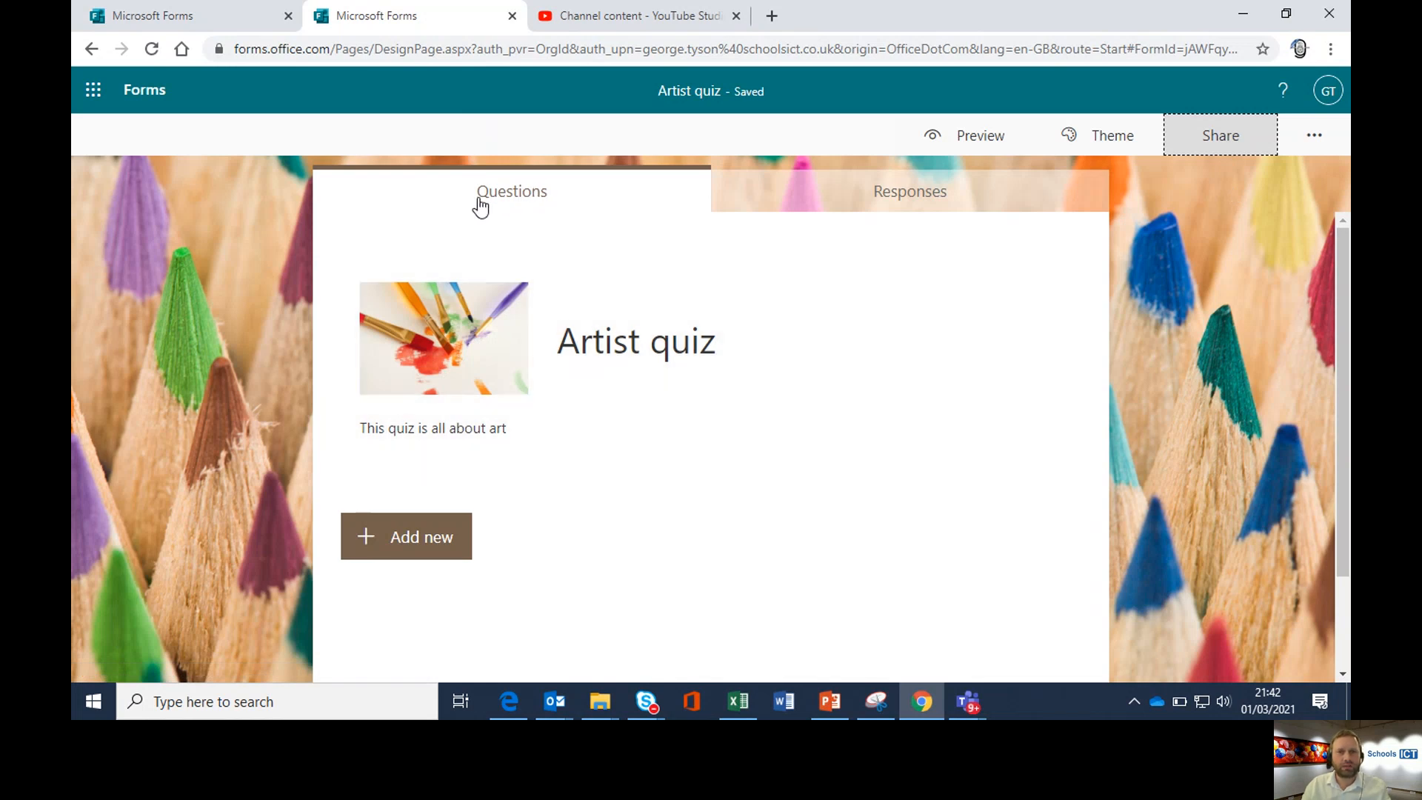
View the quiz's response summary and the additional options for managing the responses
click(813, 192)
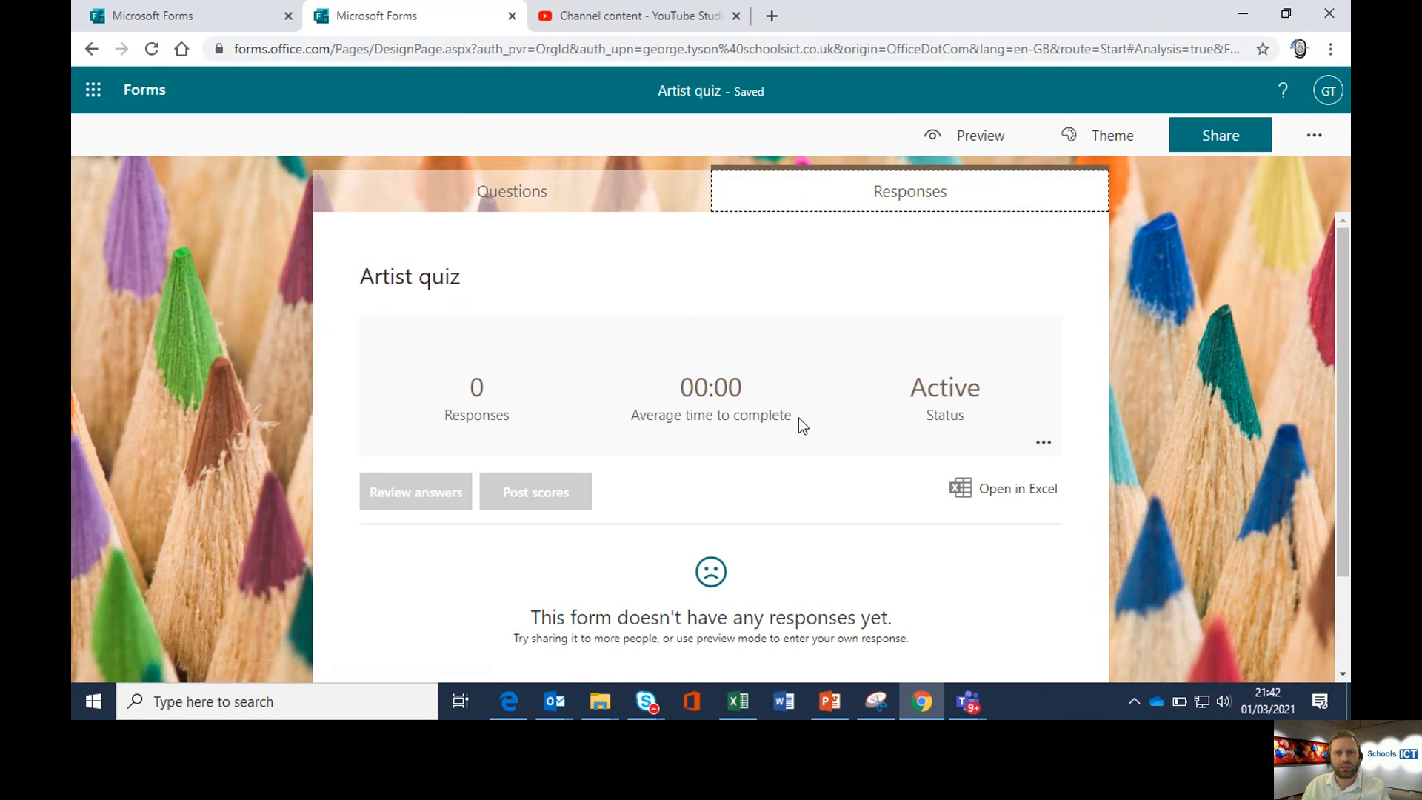
click(1046, 444)
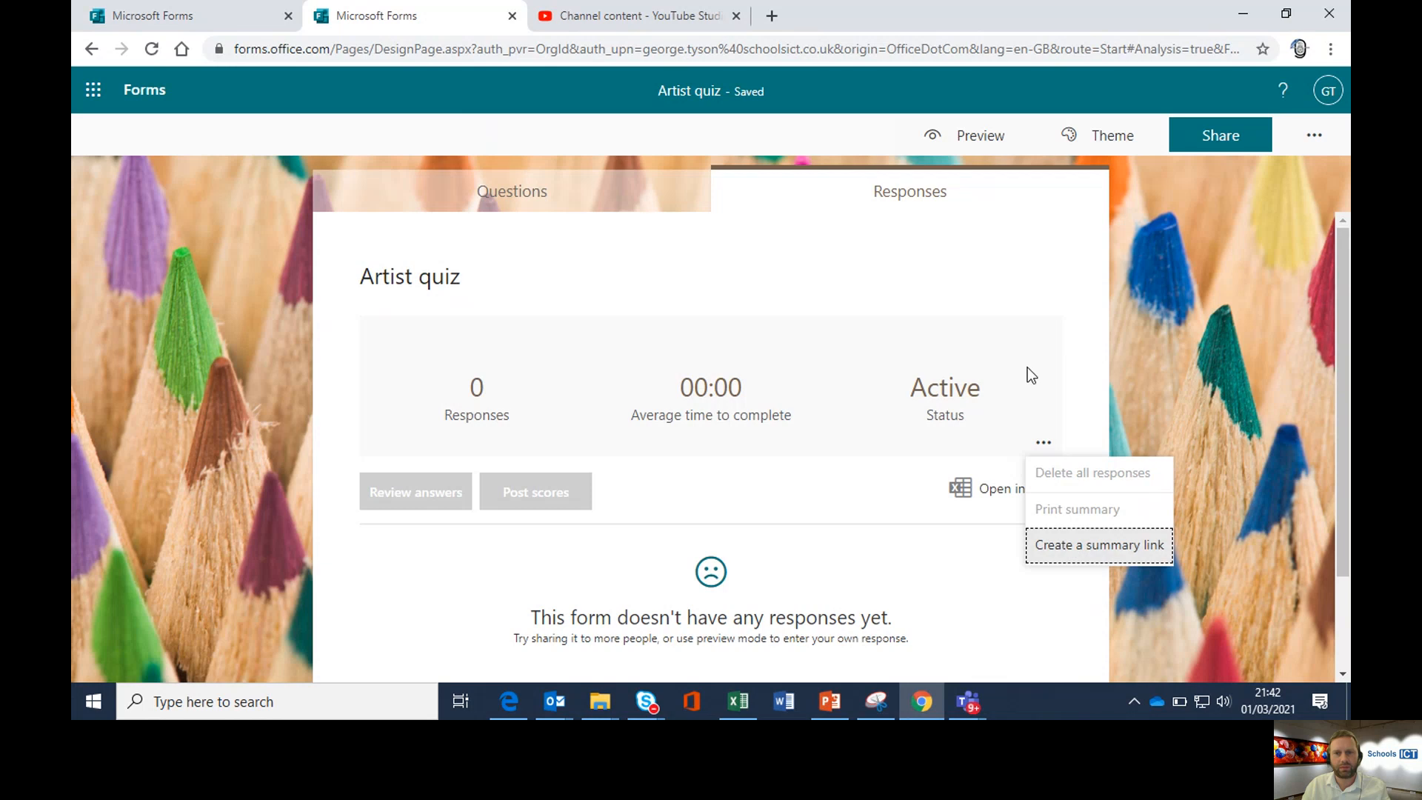
click(1089, 394)
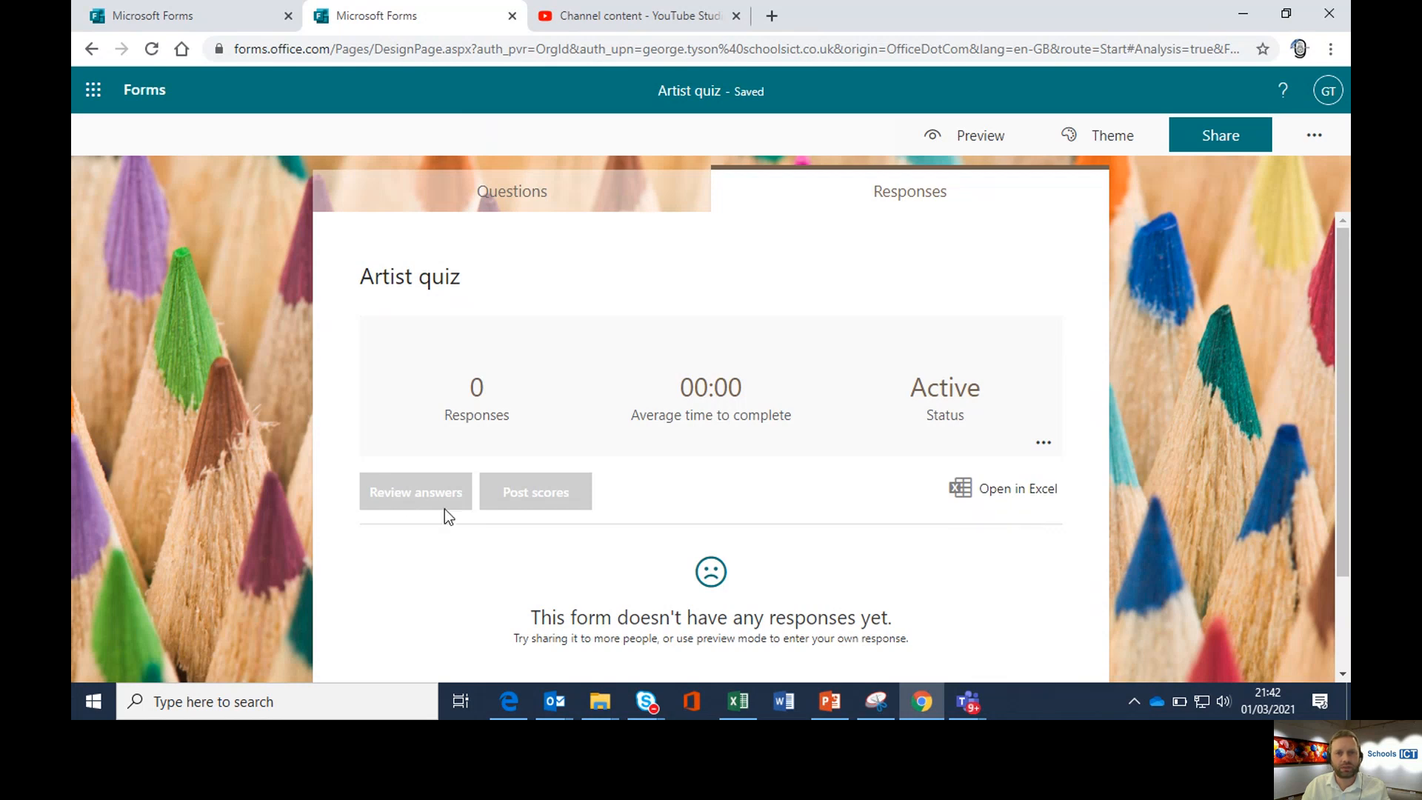
Return to the questions and add a date question reading "What is today's date?"
click(491, 192)
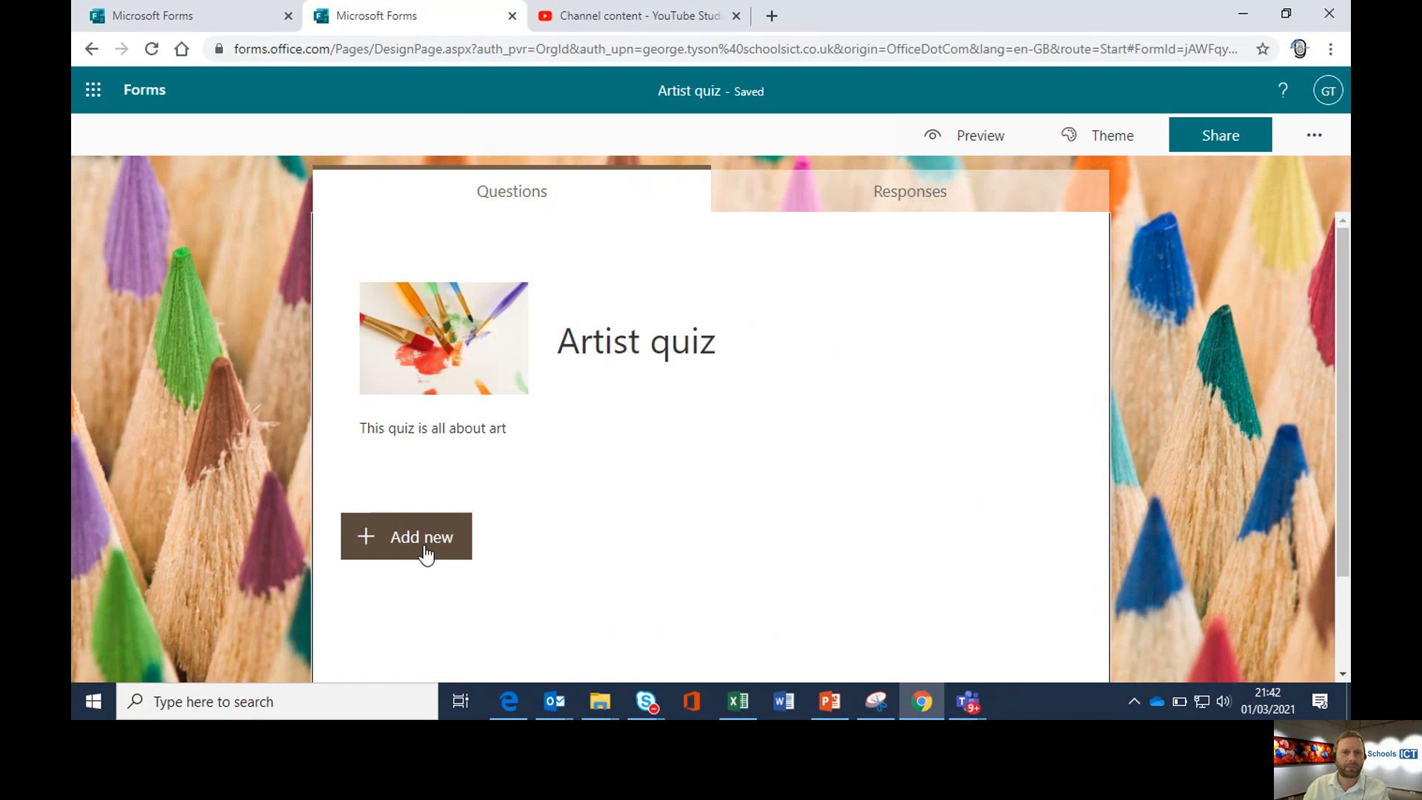
click(406, 547)
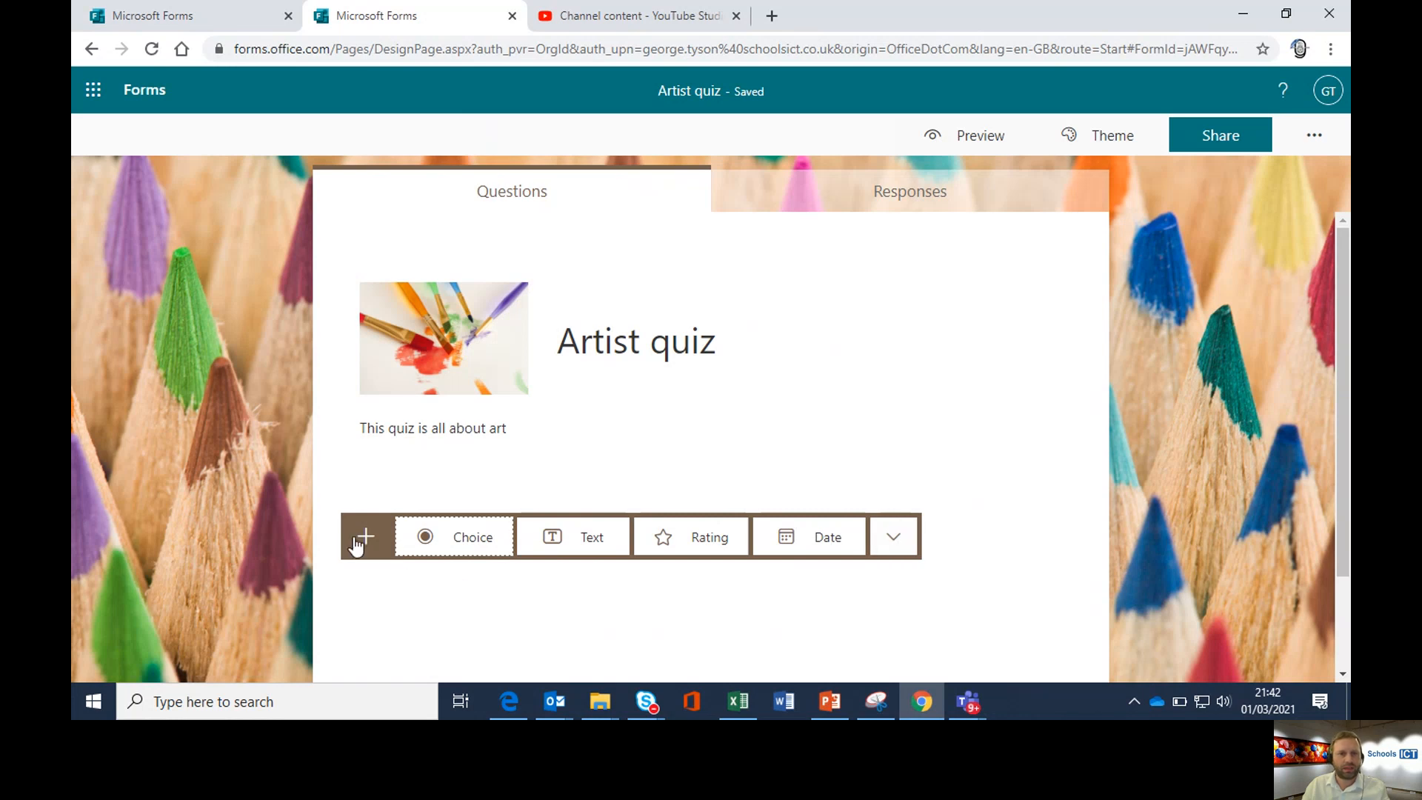
click(807, 543)
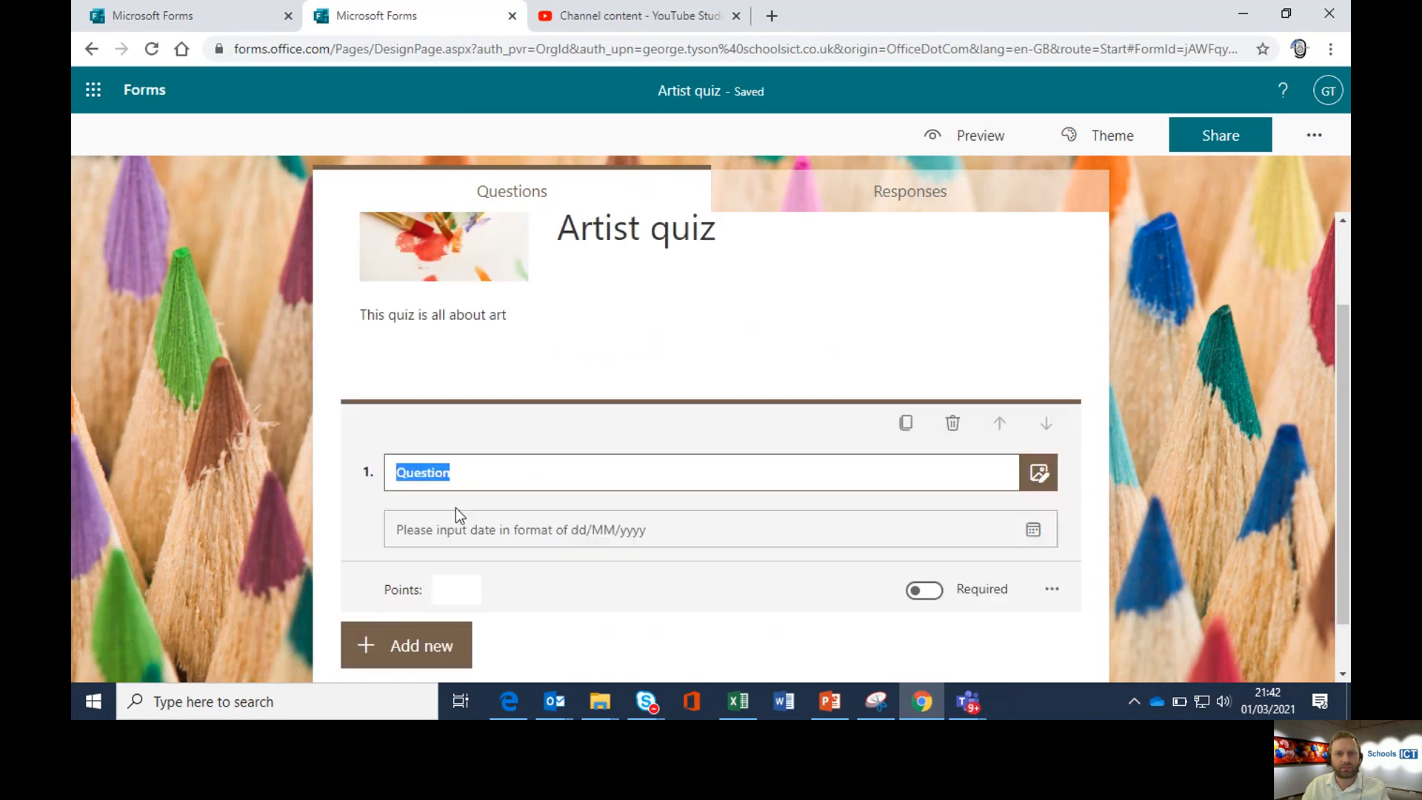
click(469, 472)
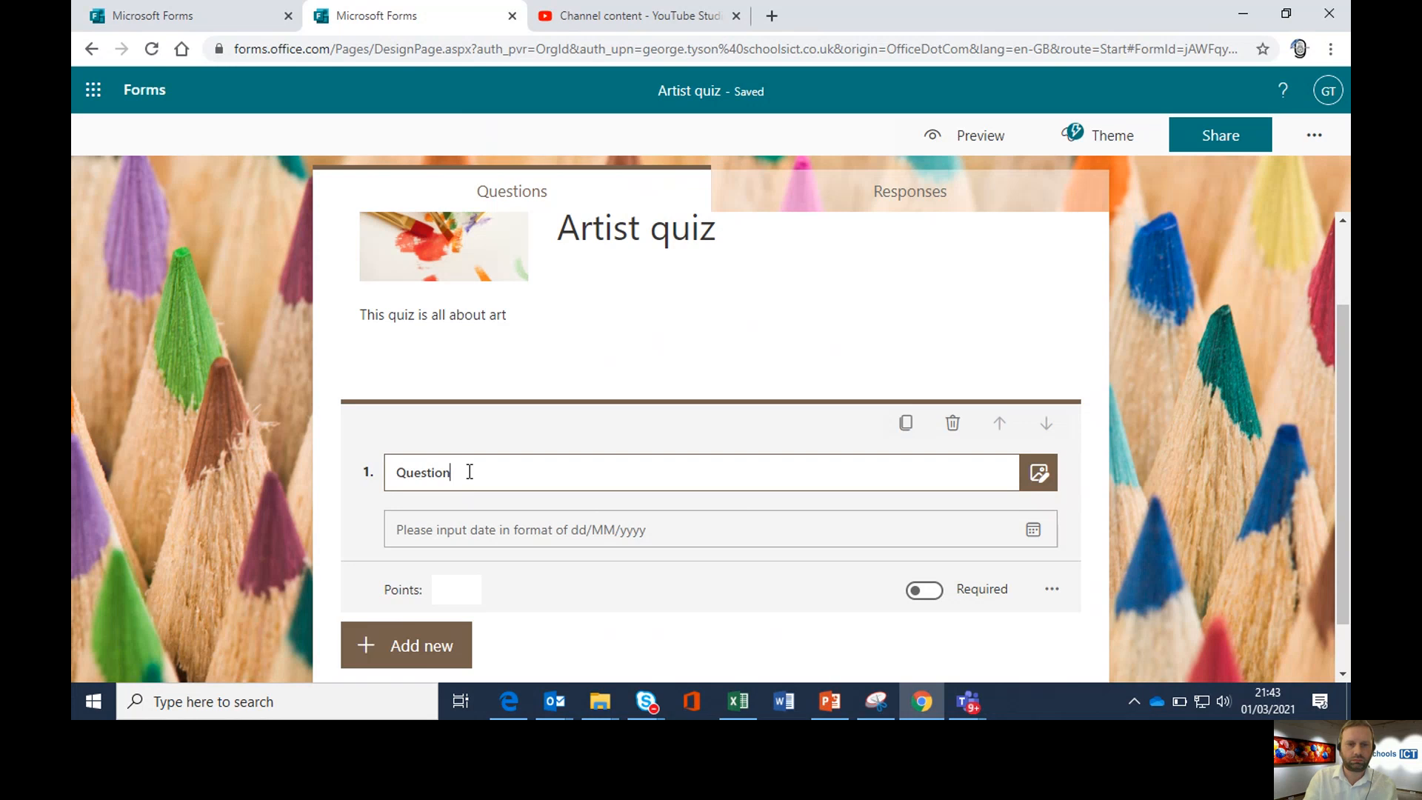
double_click(469, 472)
text(What)
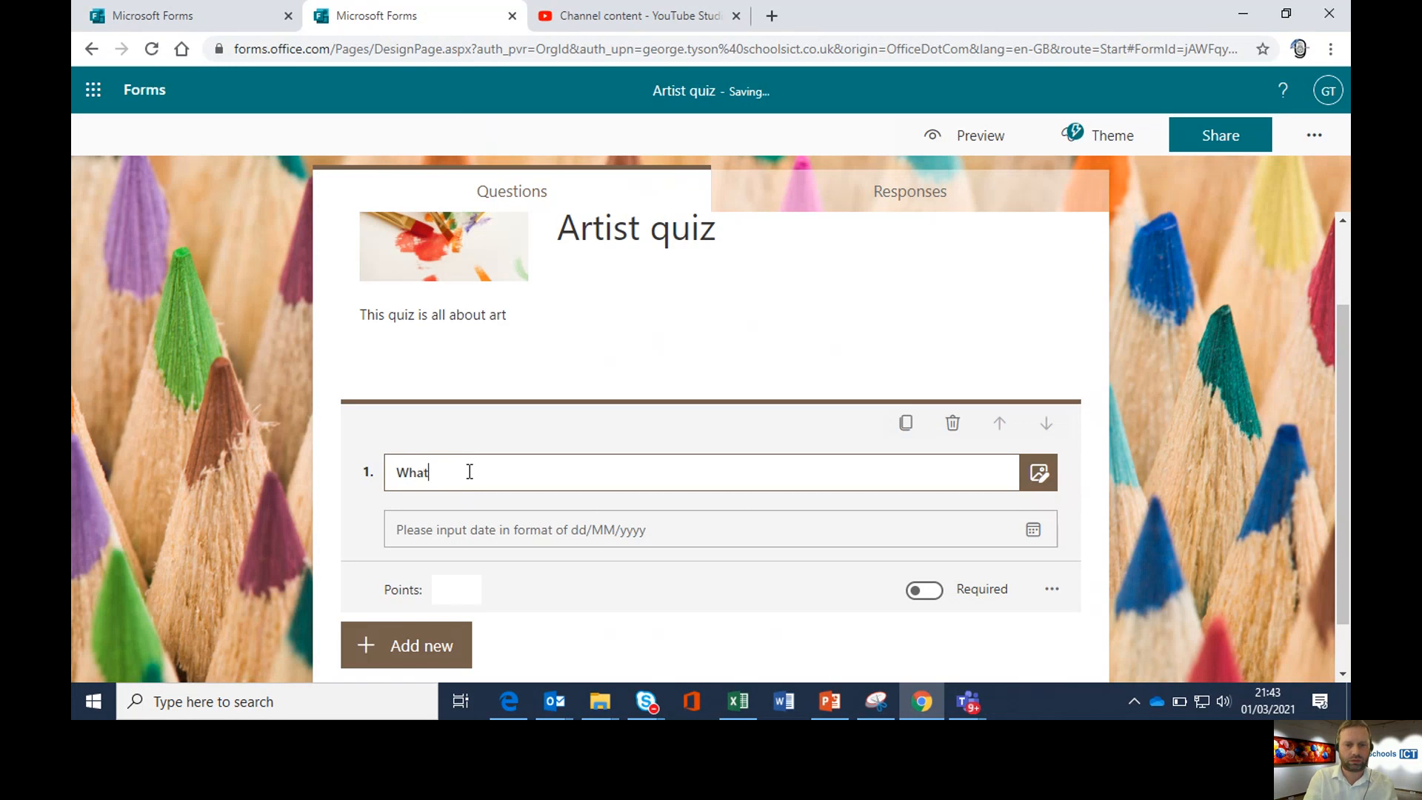
text( is today's date?)
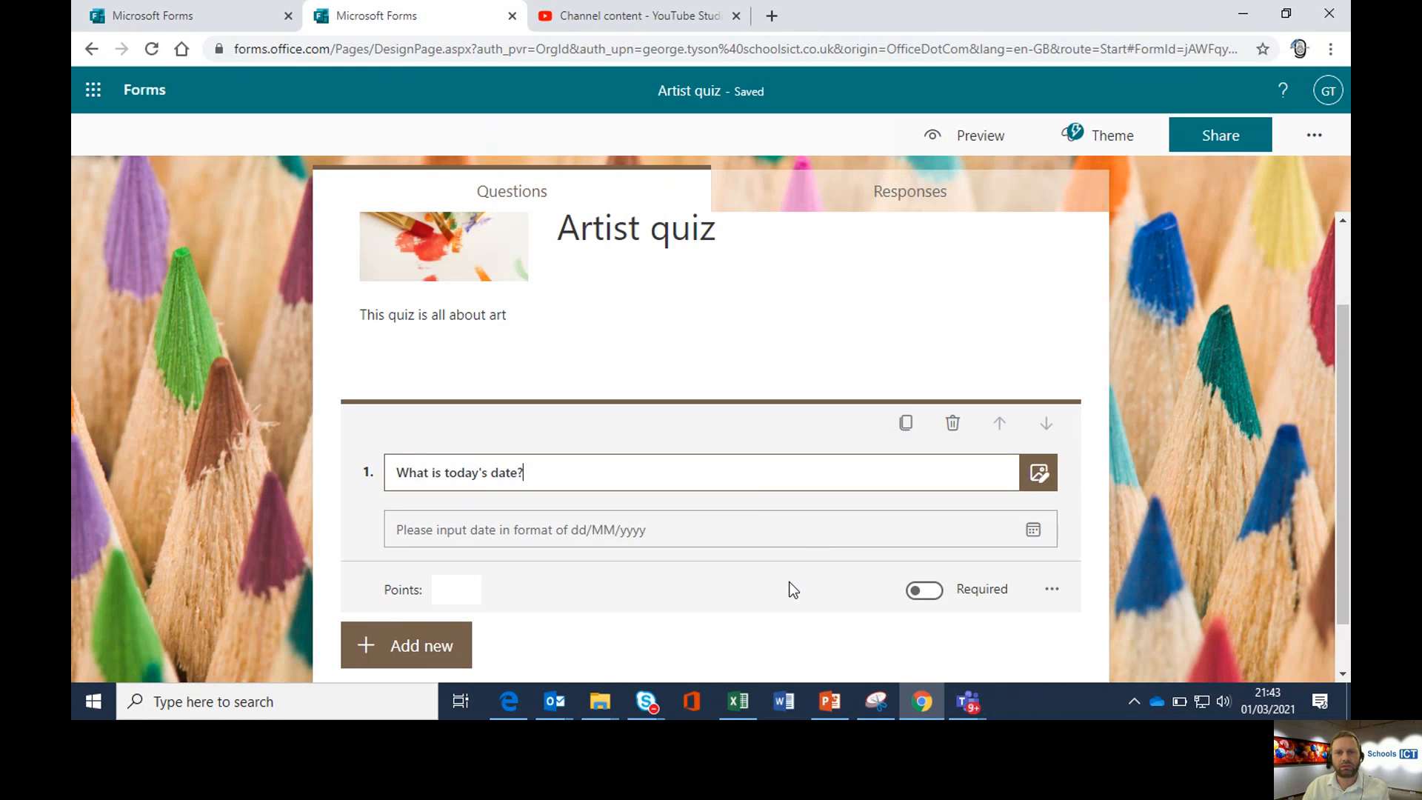
Set the date question to 0 points and make it required
scroll(791, 589, down, 1)
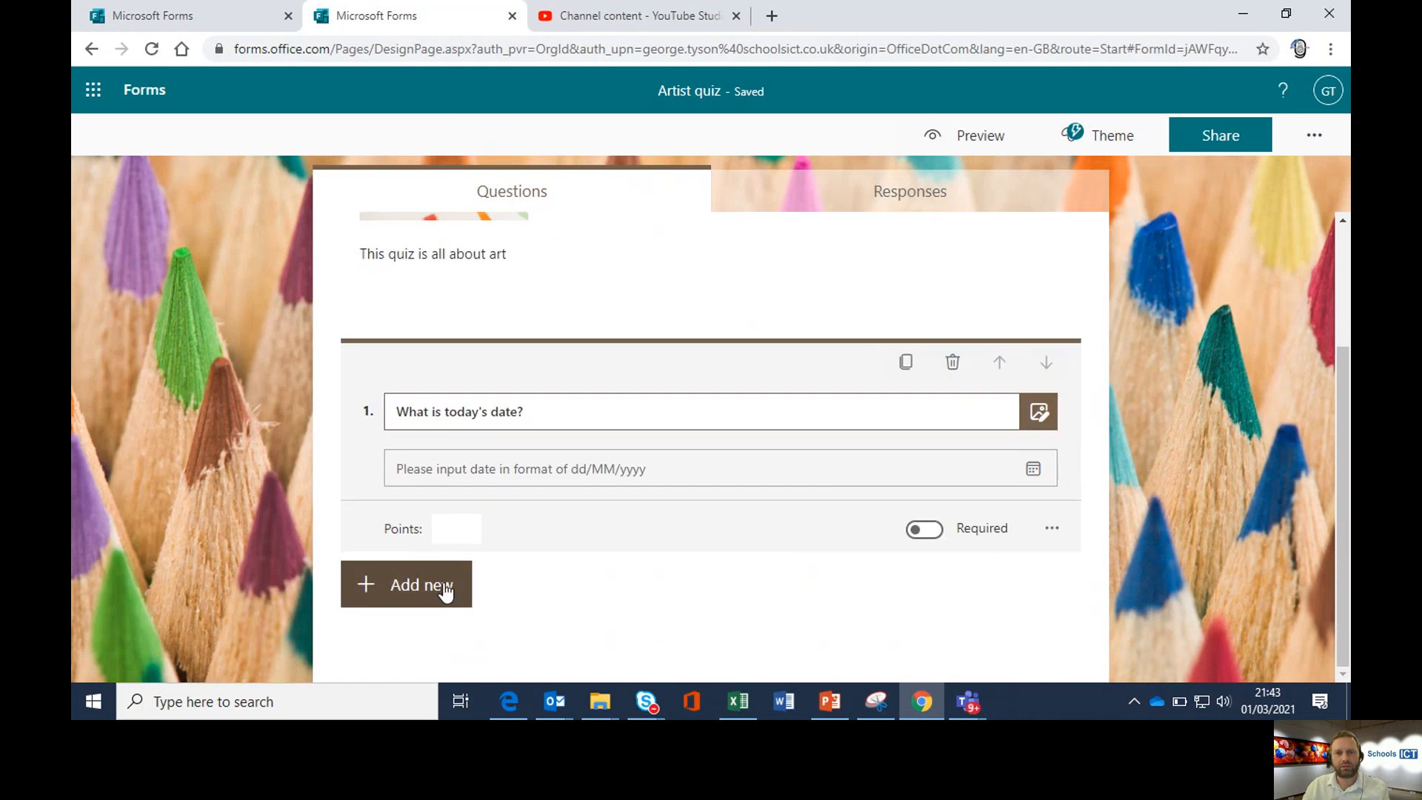
click(463, 531)
text(0)
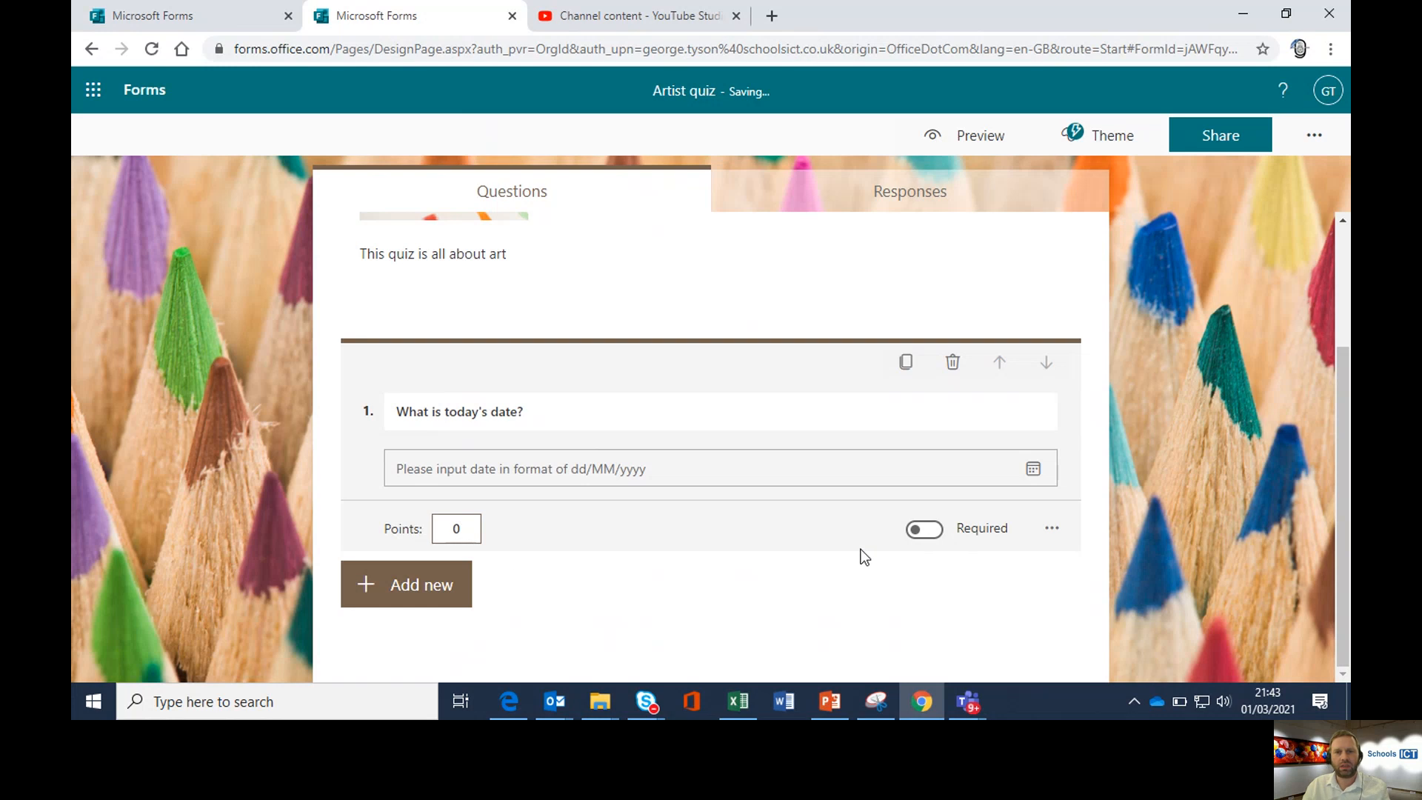
click(932, 537)
click(923, 537)
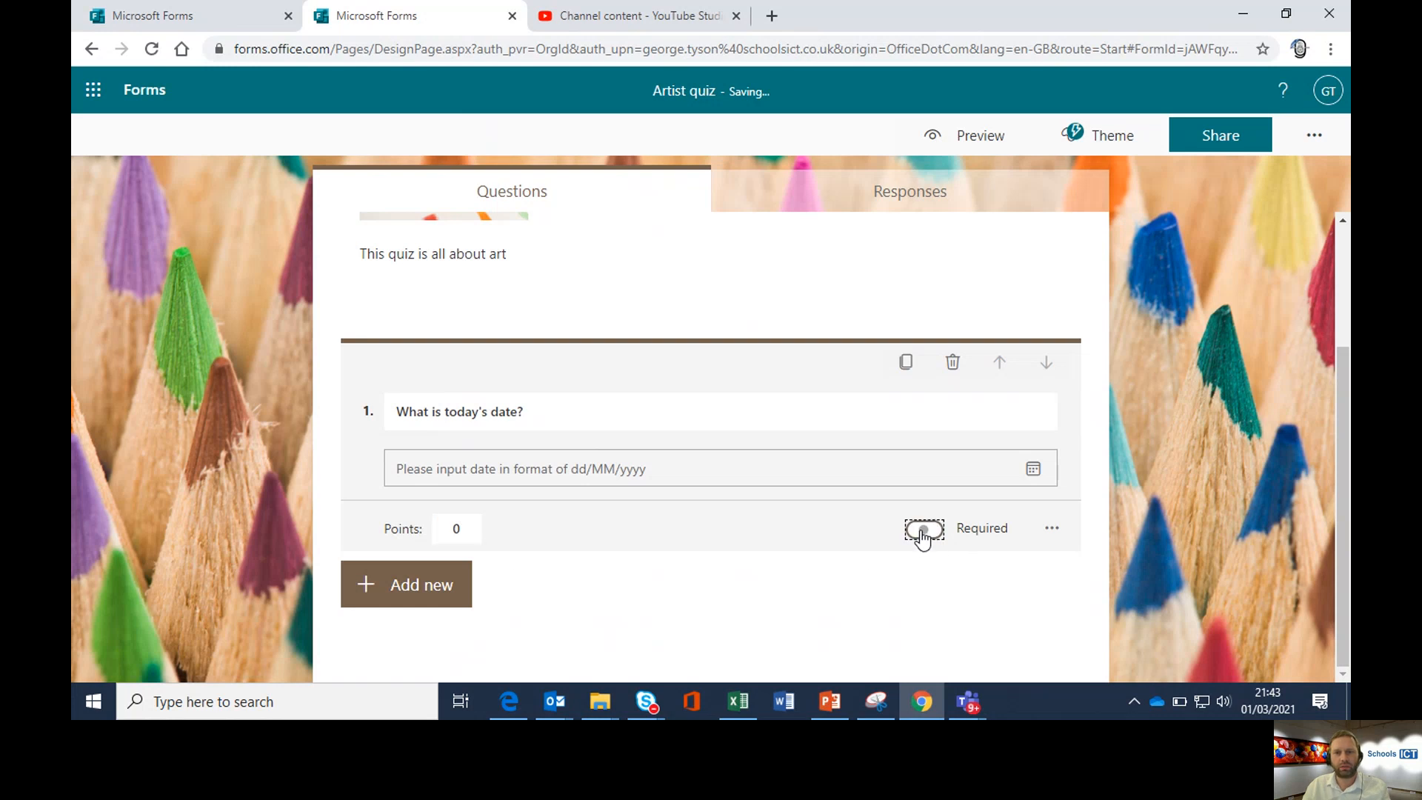
click(923, 534)
Add the subtitle "dd/mm/yyyy" to the date question
click(1052, 530)
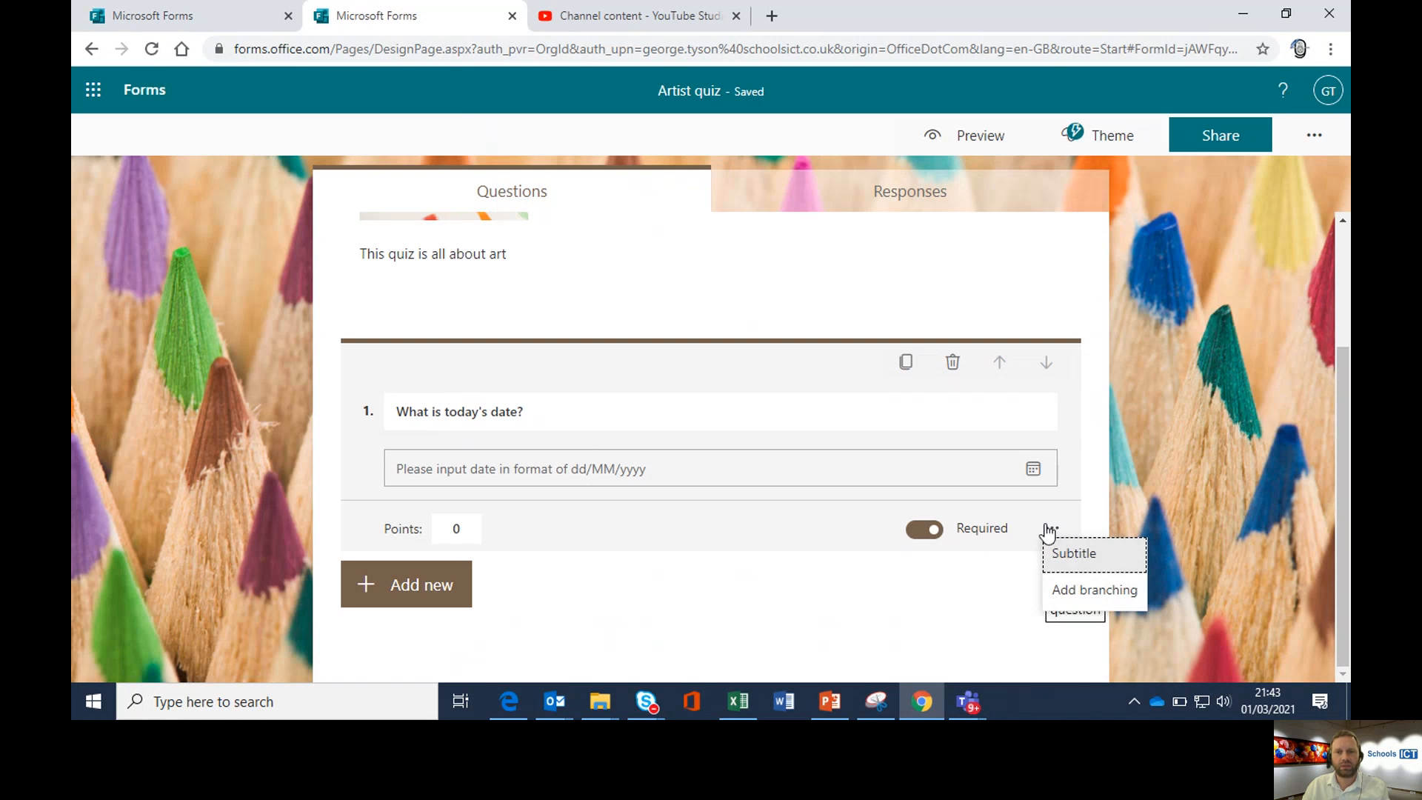
click(1070, 551)
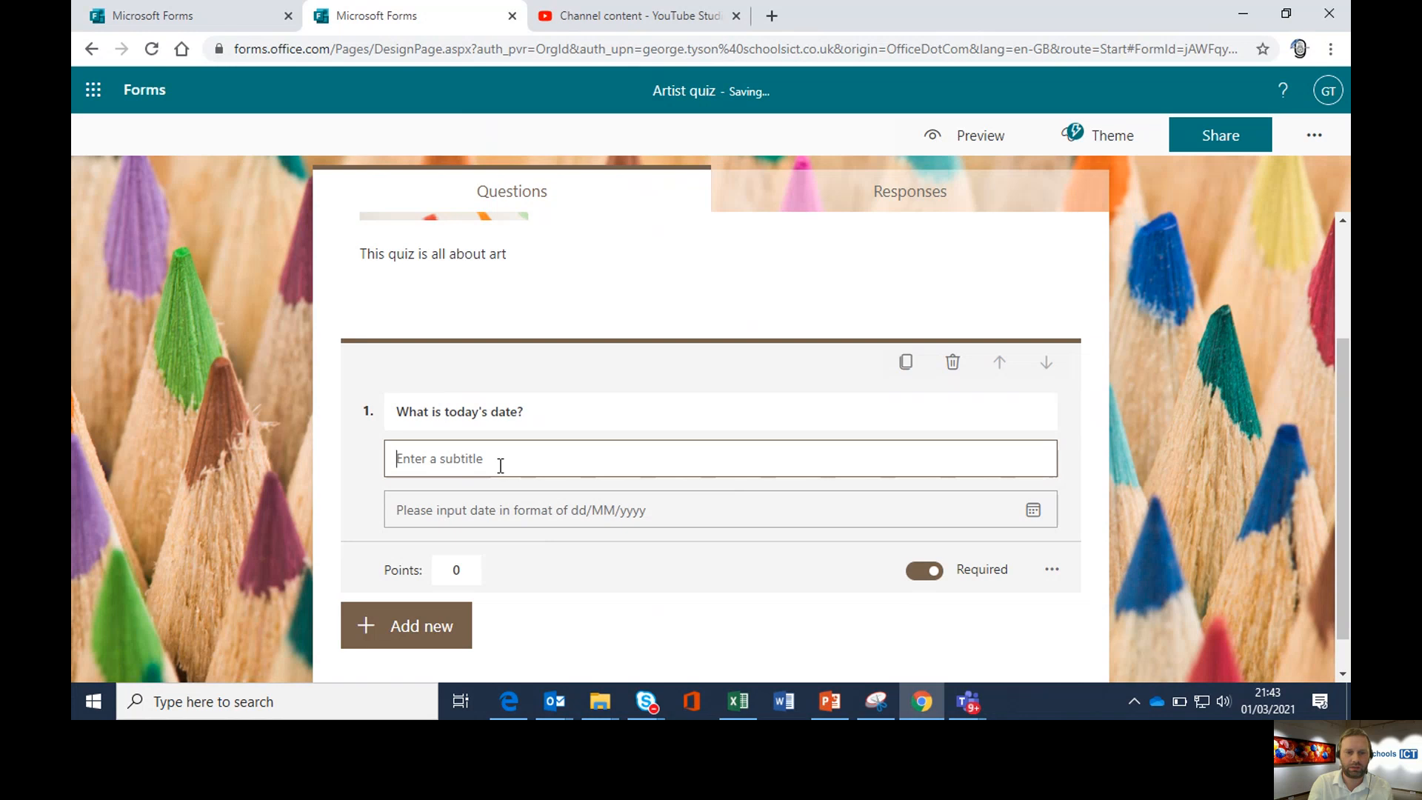
text(dd/mm/yy)
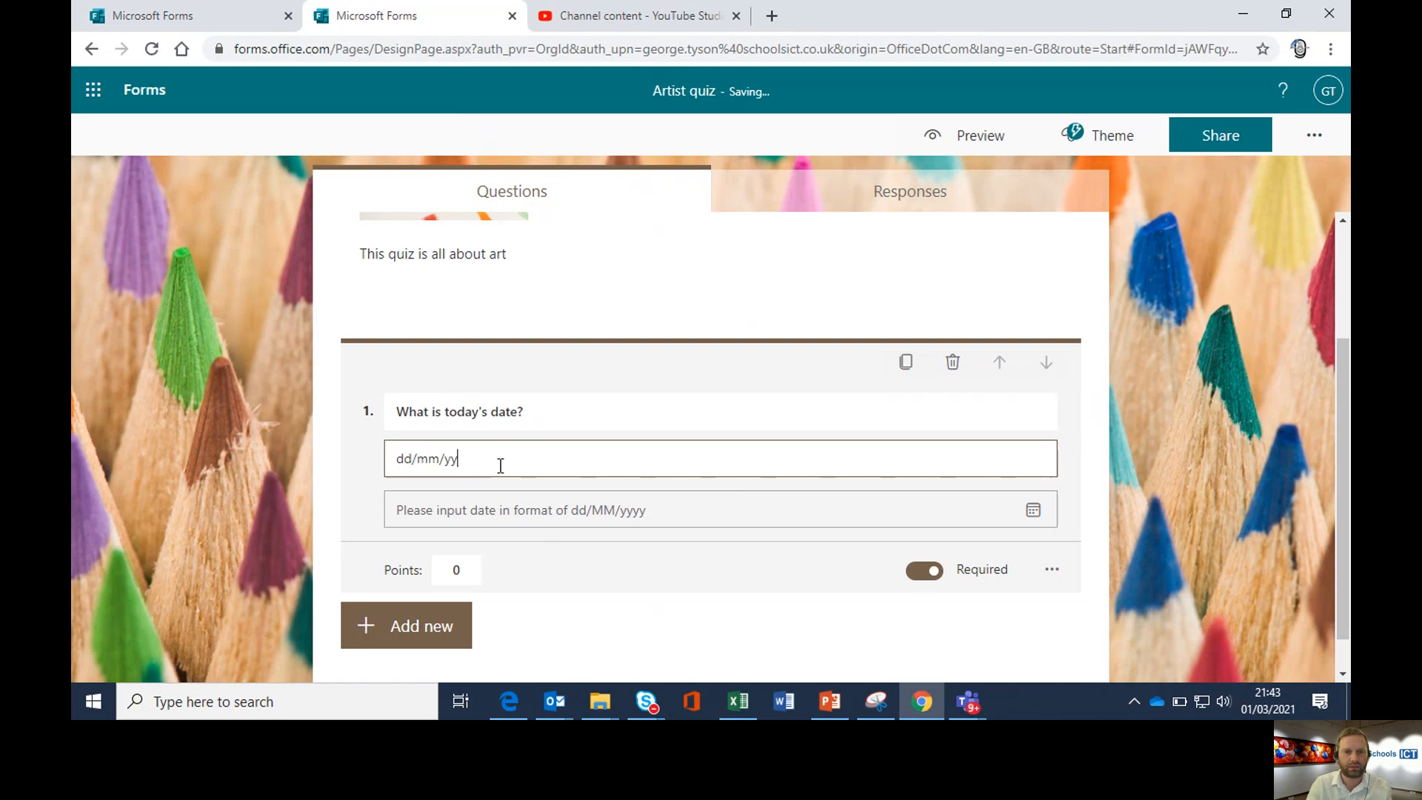
text(yy)
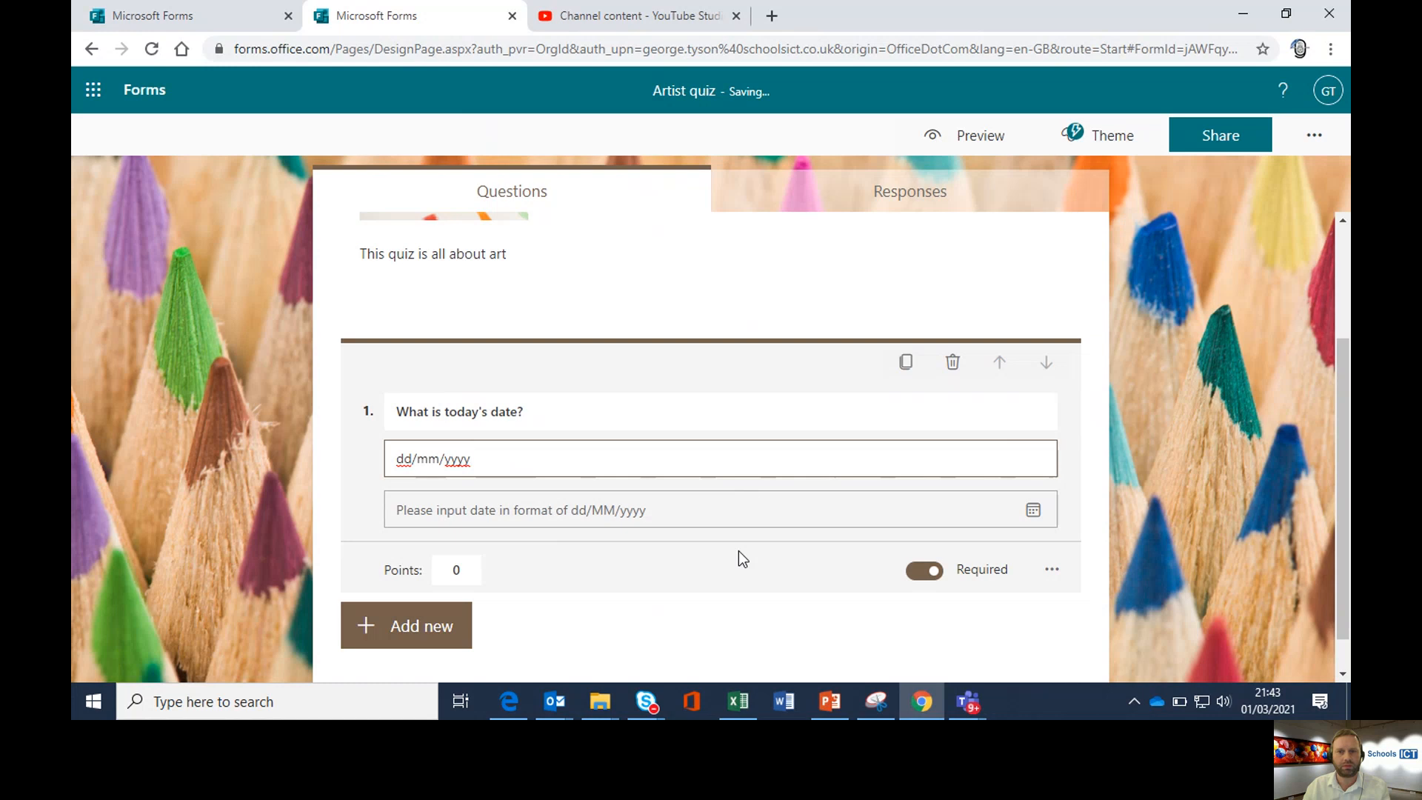
Add a choice question reading "Which artist do you prefer?" below the date question
scroll(569, 517, down, 1)
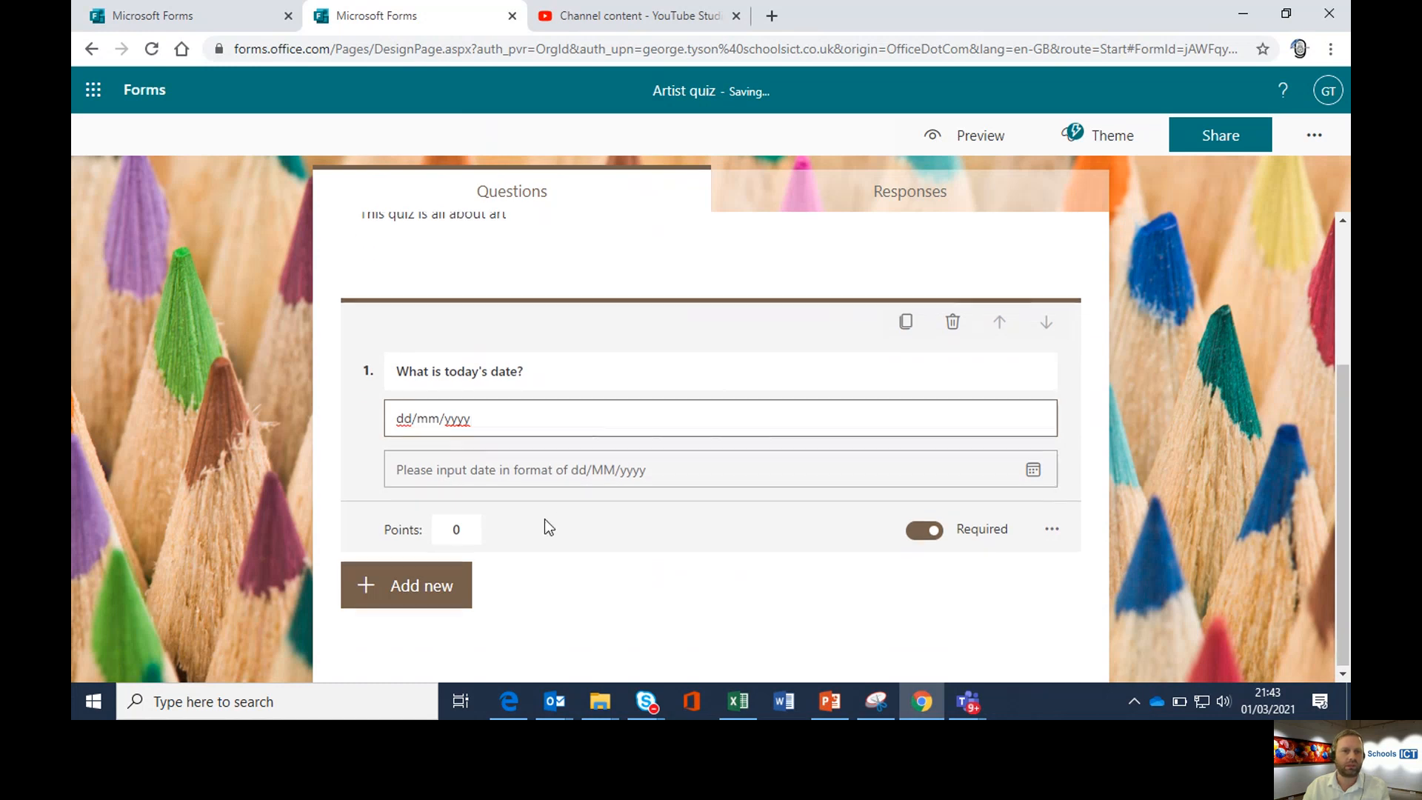
click(393, 590)
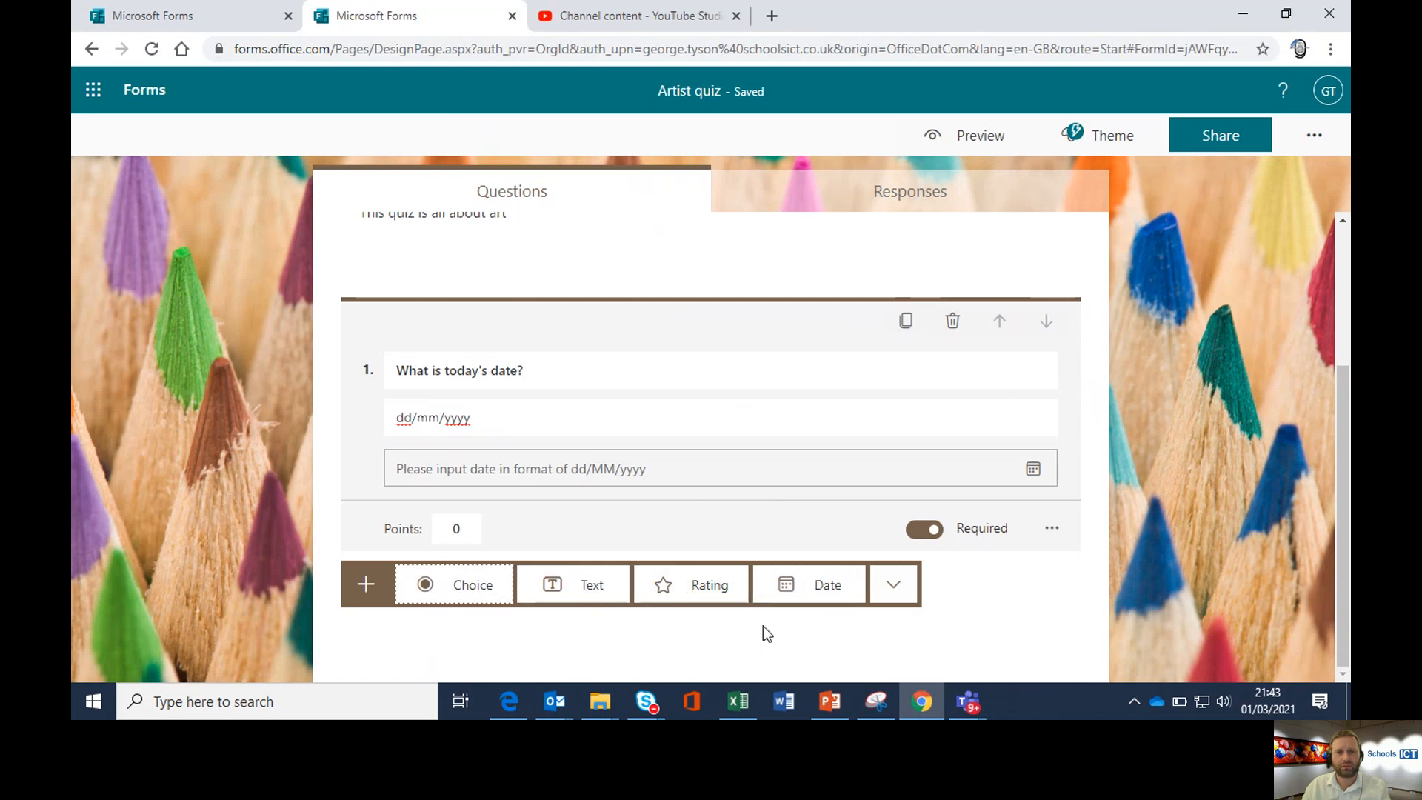
click(459, 585)
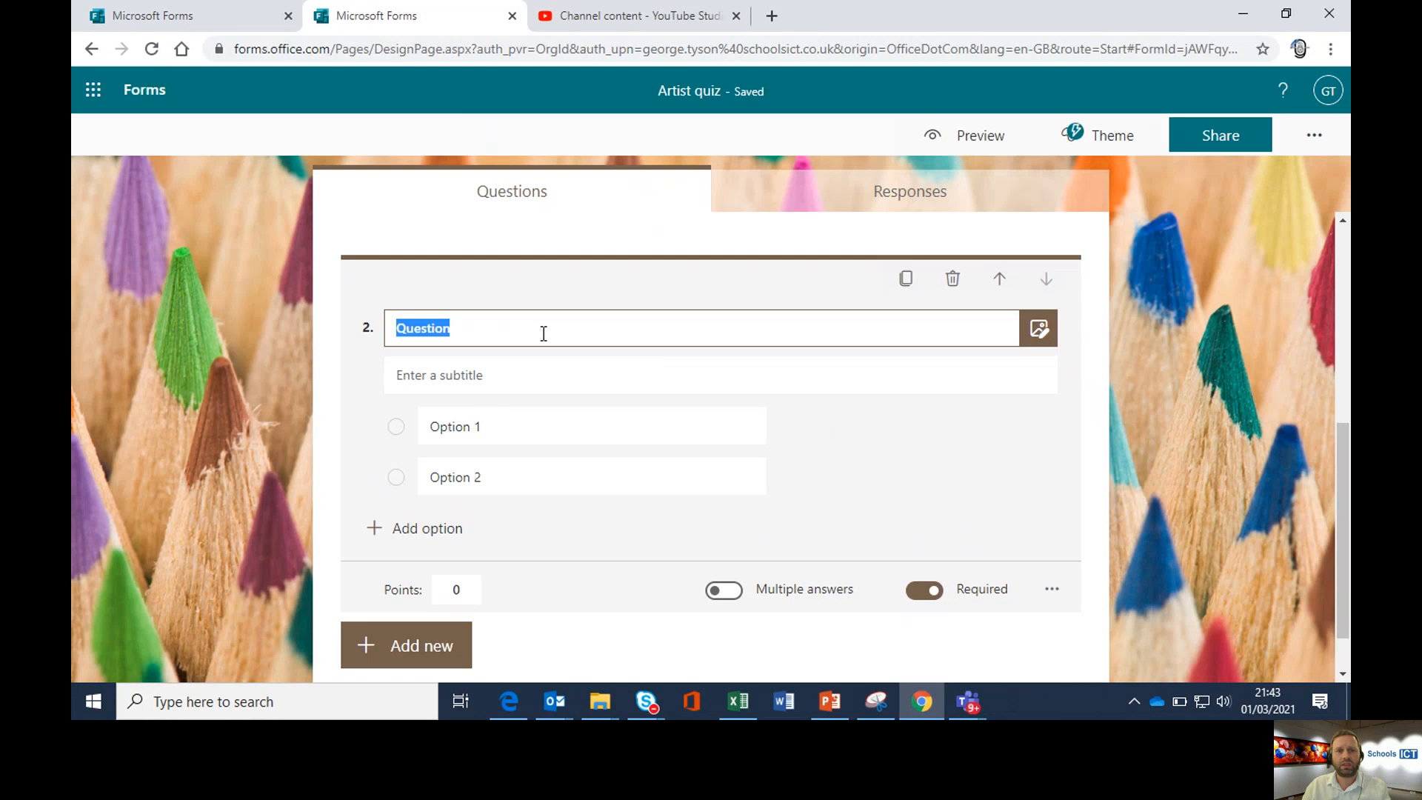
text(Which artist)
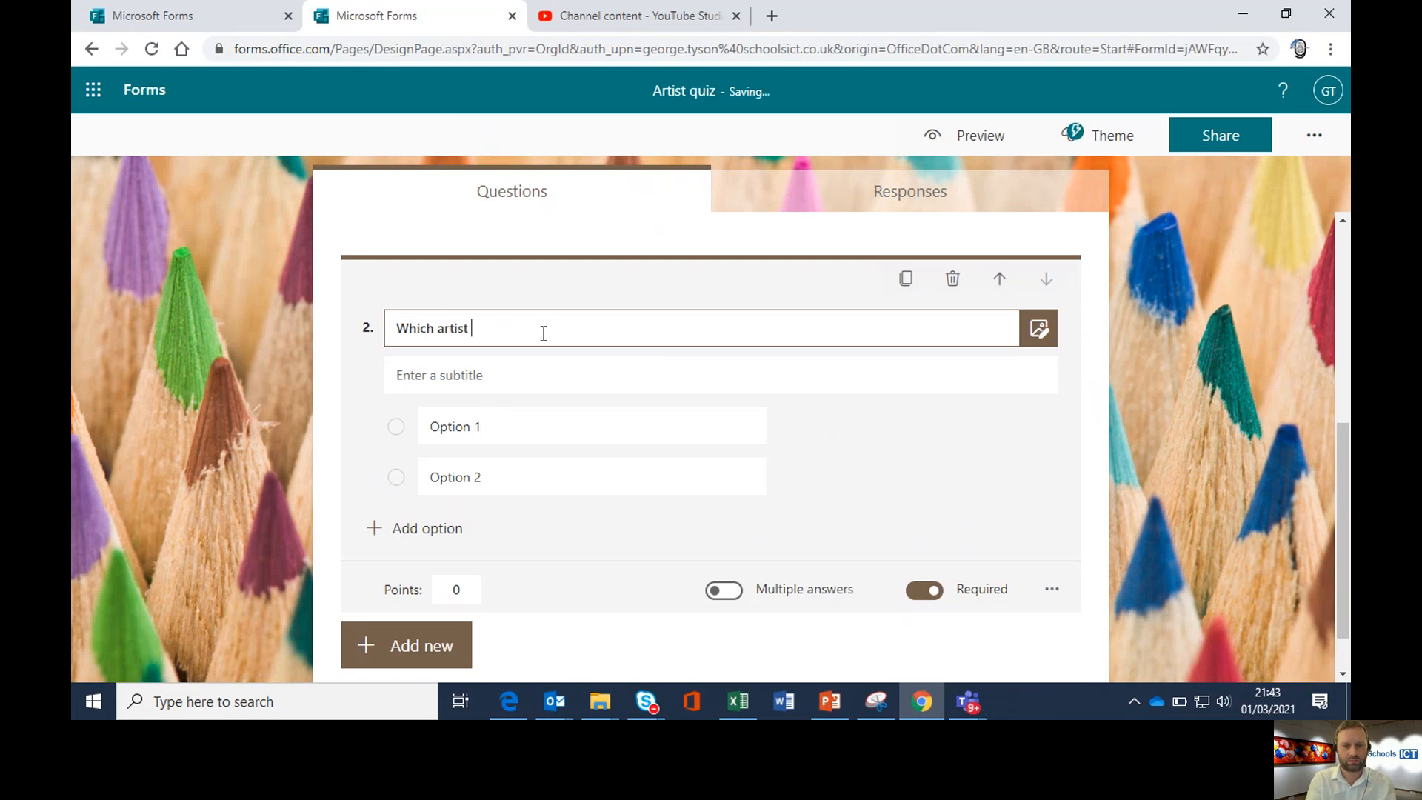
text( do you prefer?)
Enter the four answer options Munch, Van Gogh, Banksy and Da Vinci for the artist question
click(469, 425)
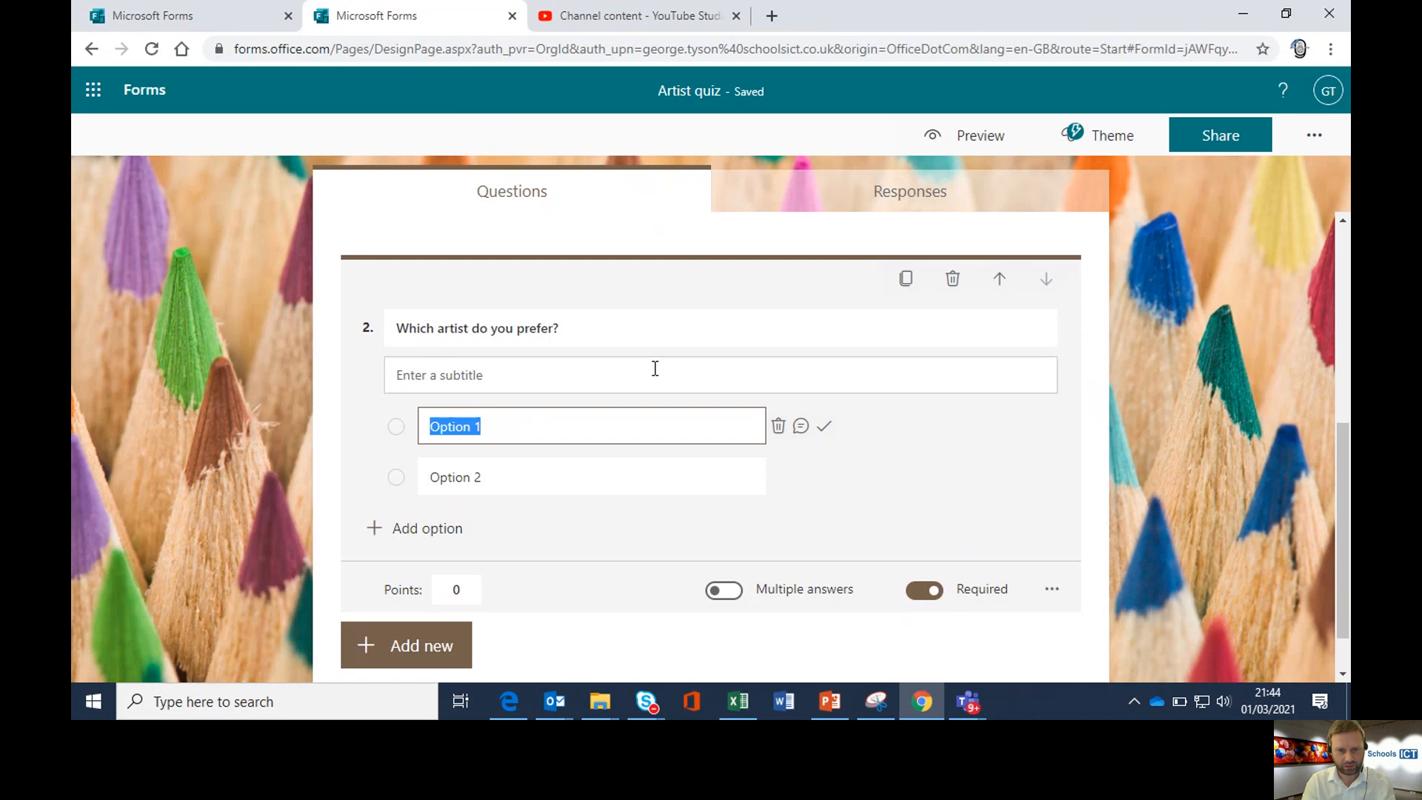
text(Munch)
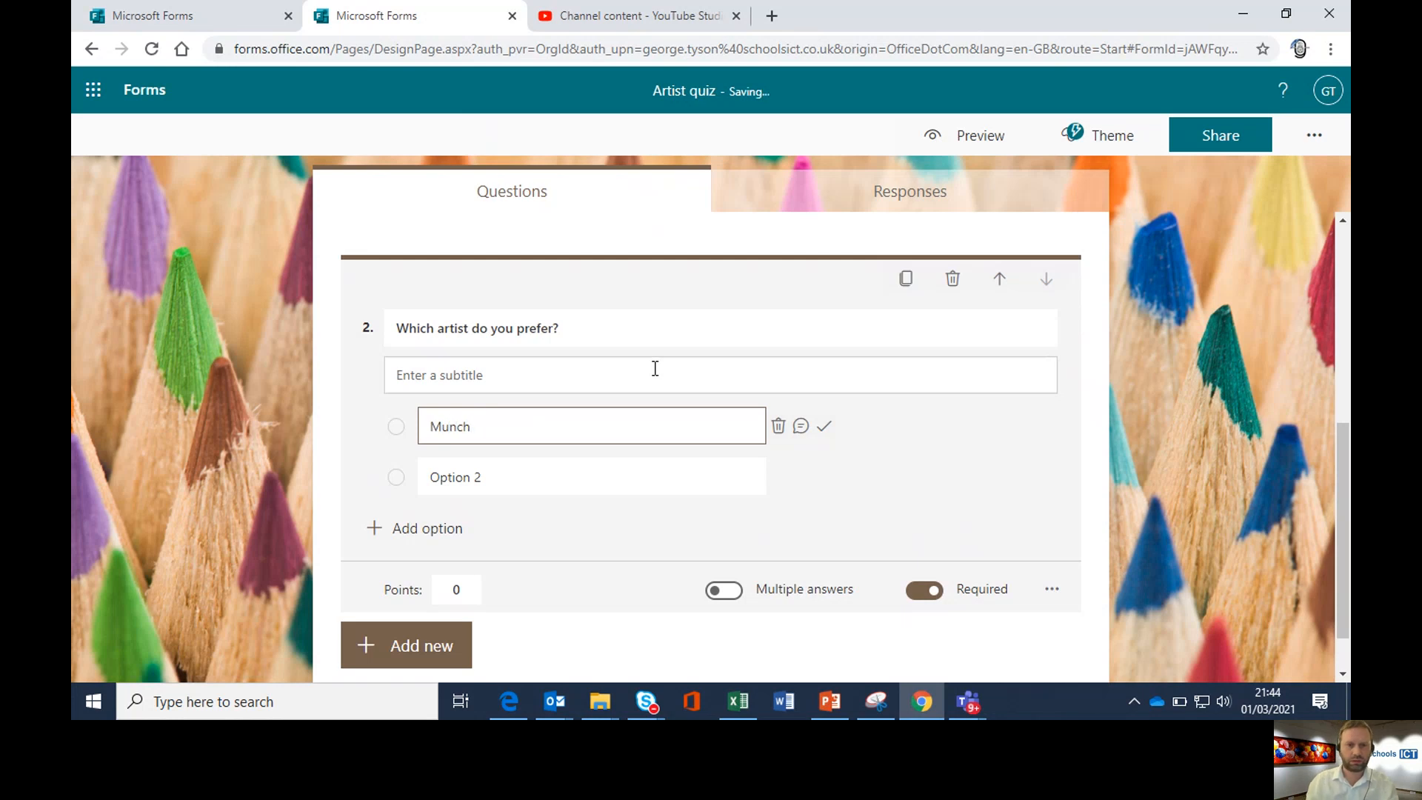
key(Tab)
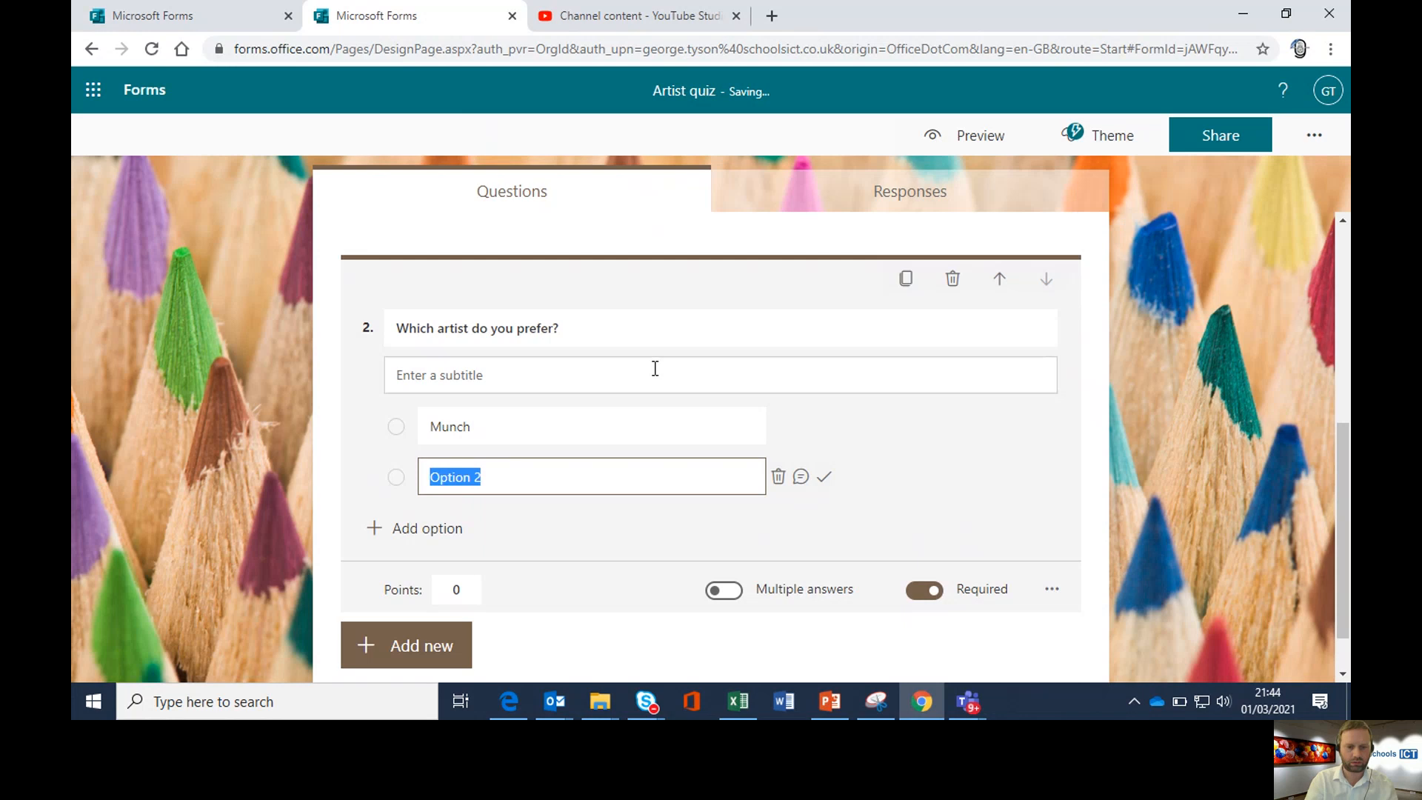
text(Van Gogh)
key(Return)
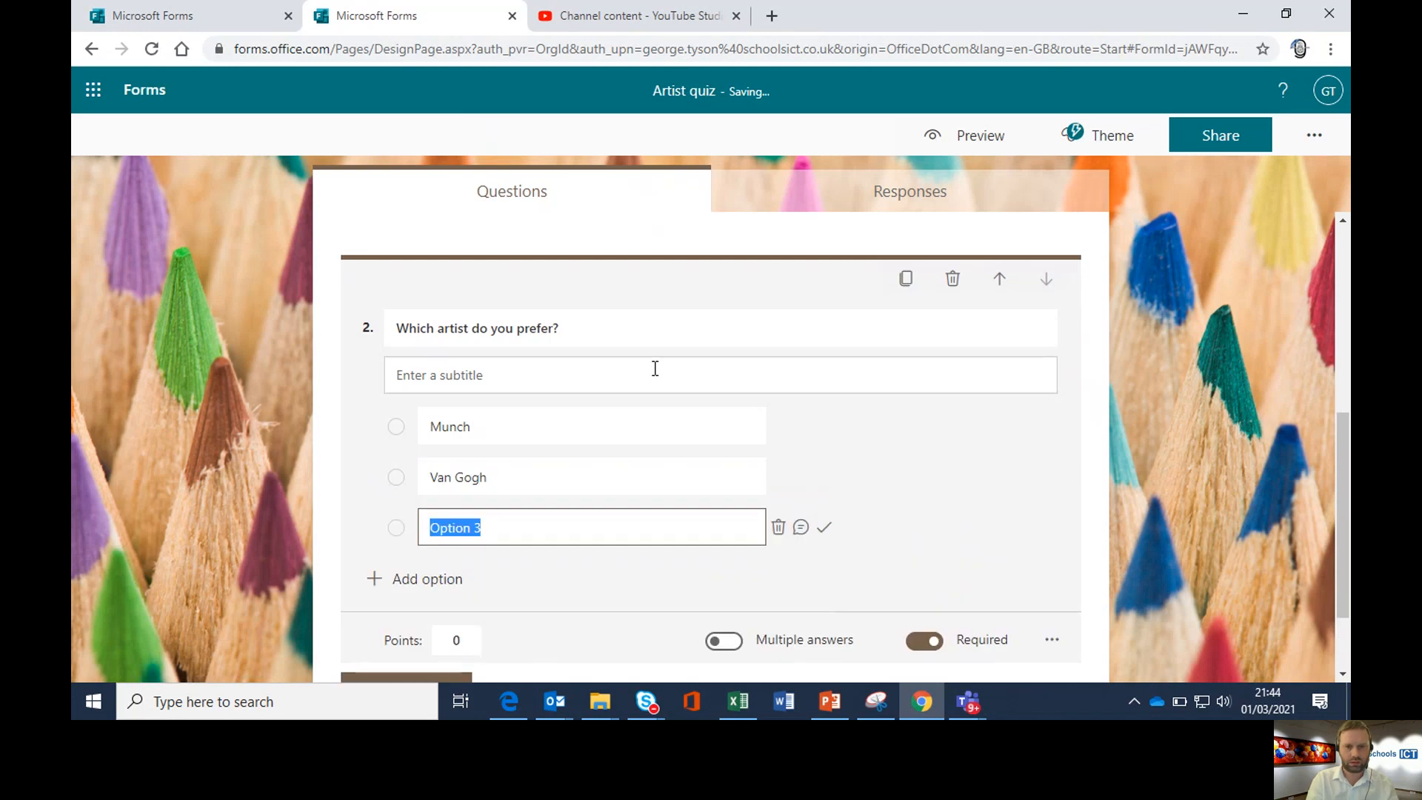
text(Banksy)
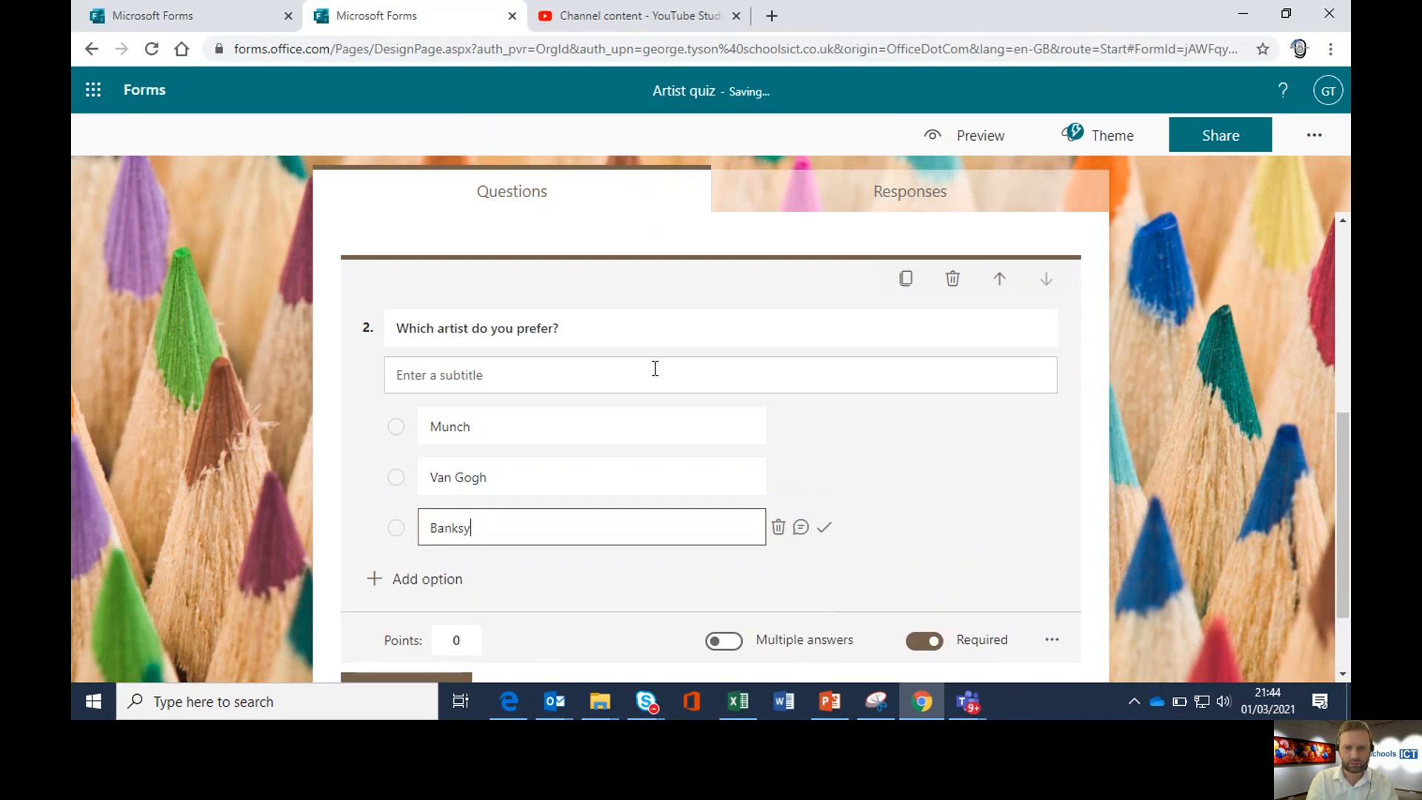
key(Return)
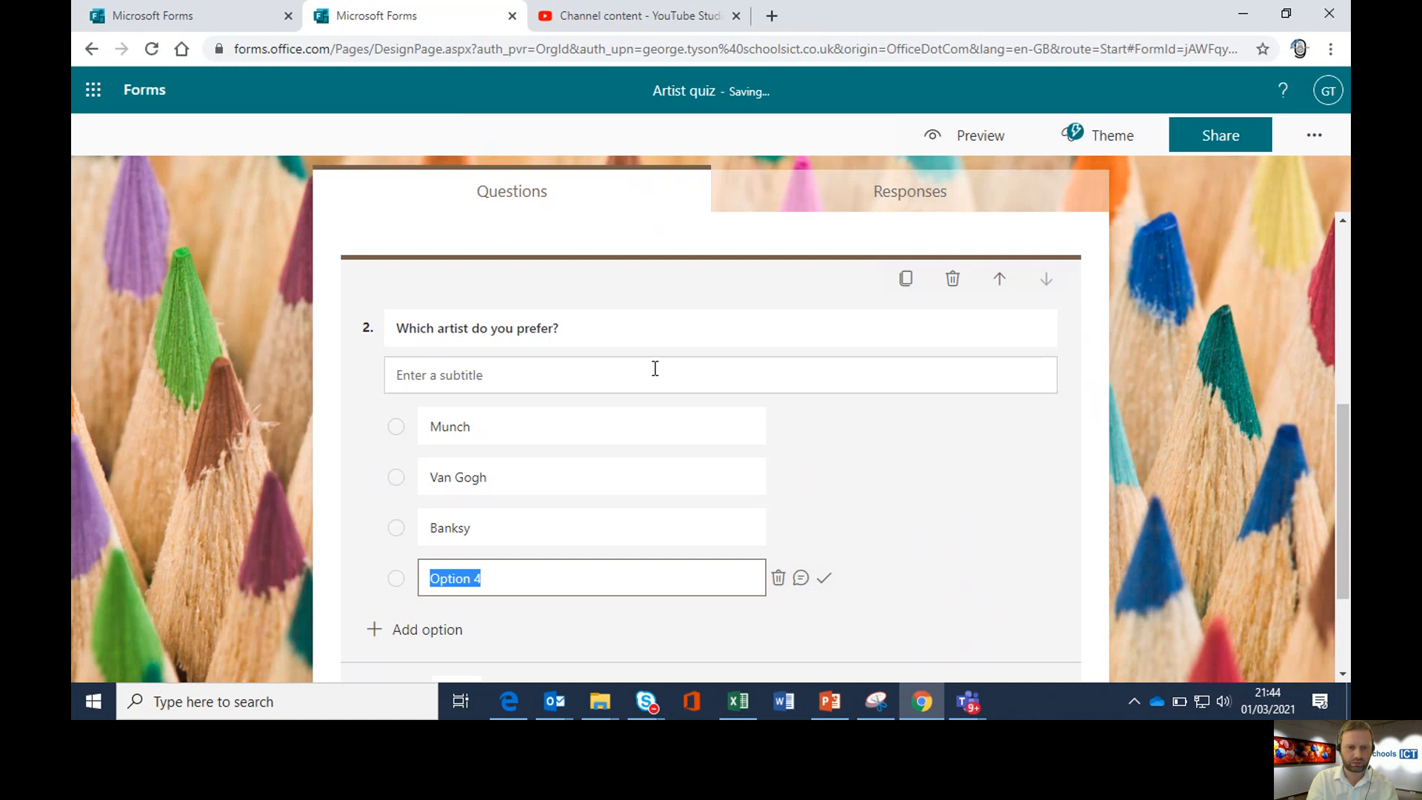
text(Da Vinci)
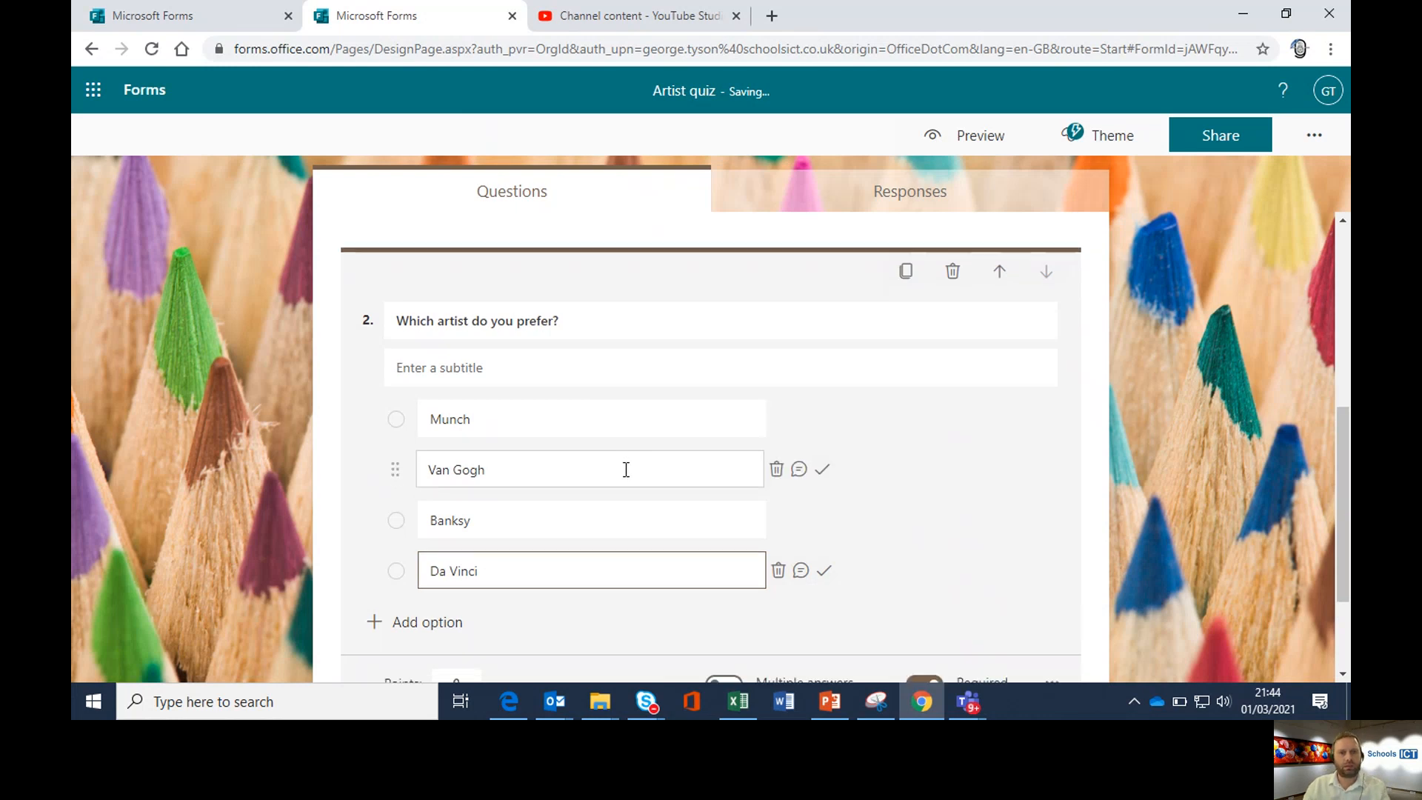
Add a fifth answer option to the artist question and delete it again
scroll(625, 469, down, 2)
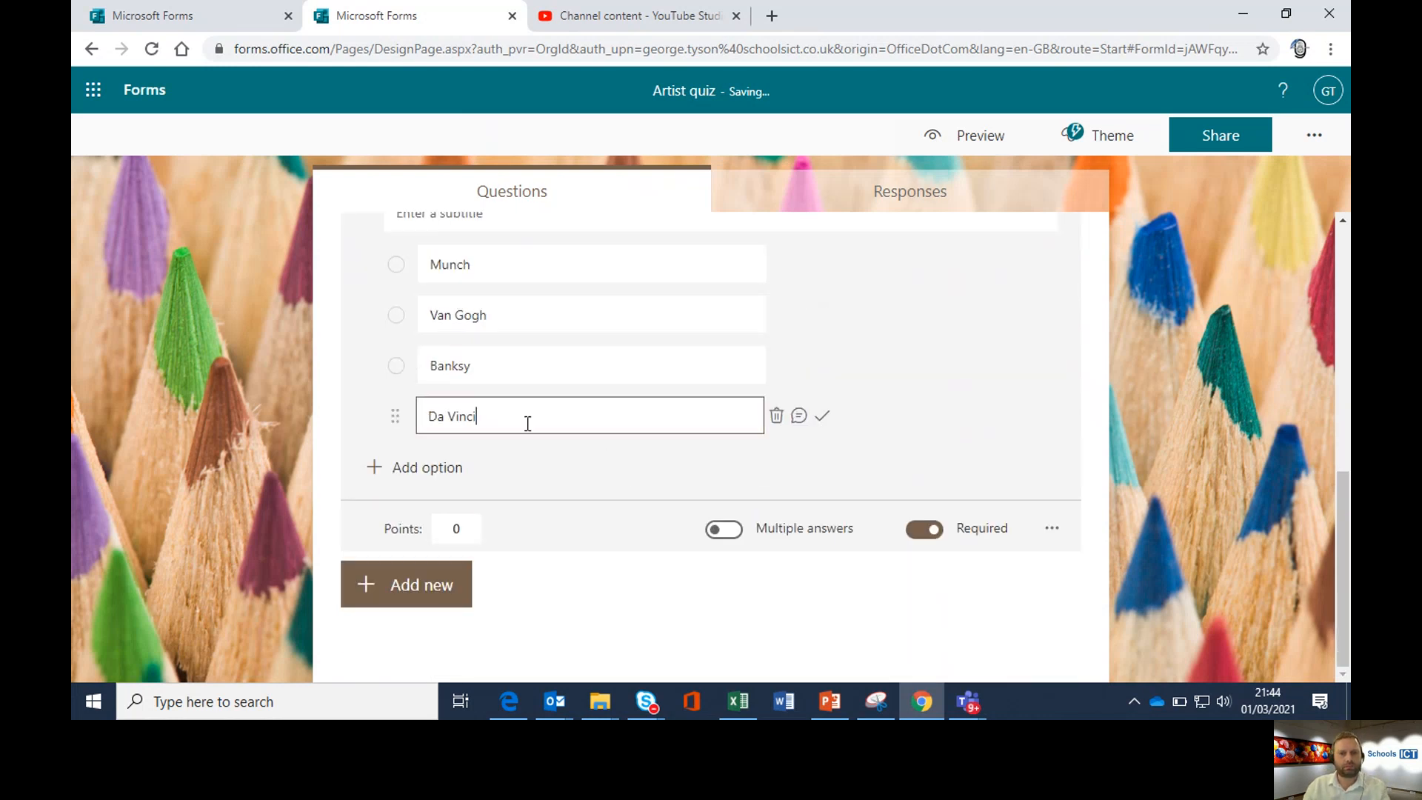
click(407, 474)
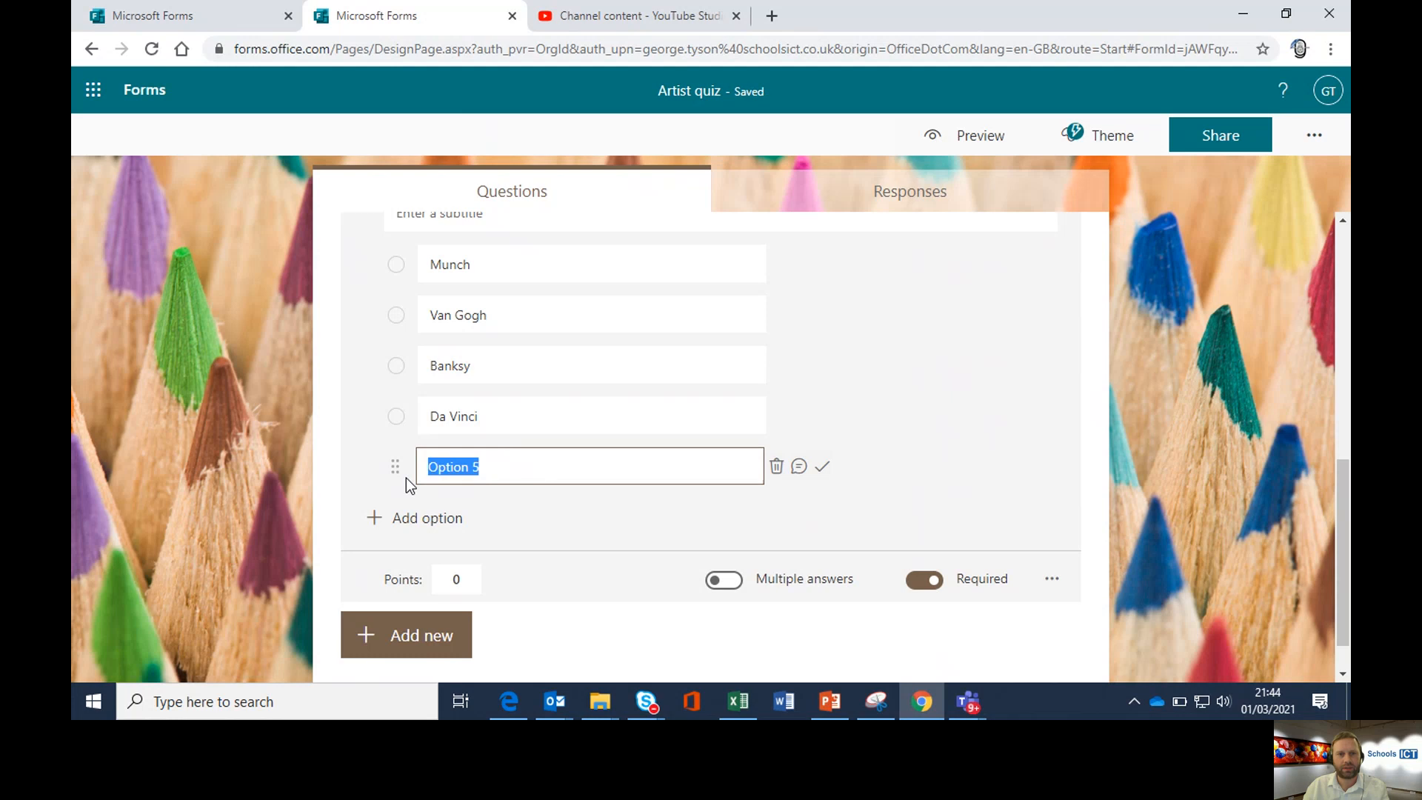
click(775, 467)
Show the respondent message field for the Munch option and remove it again
scroll(655, 391, up, 2)
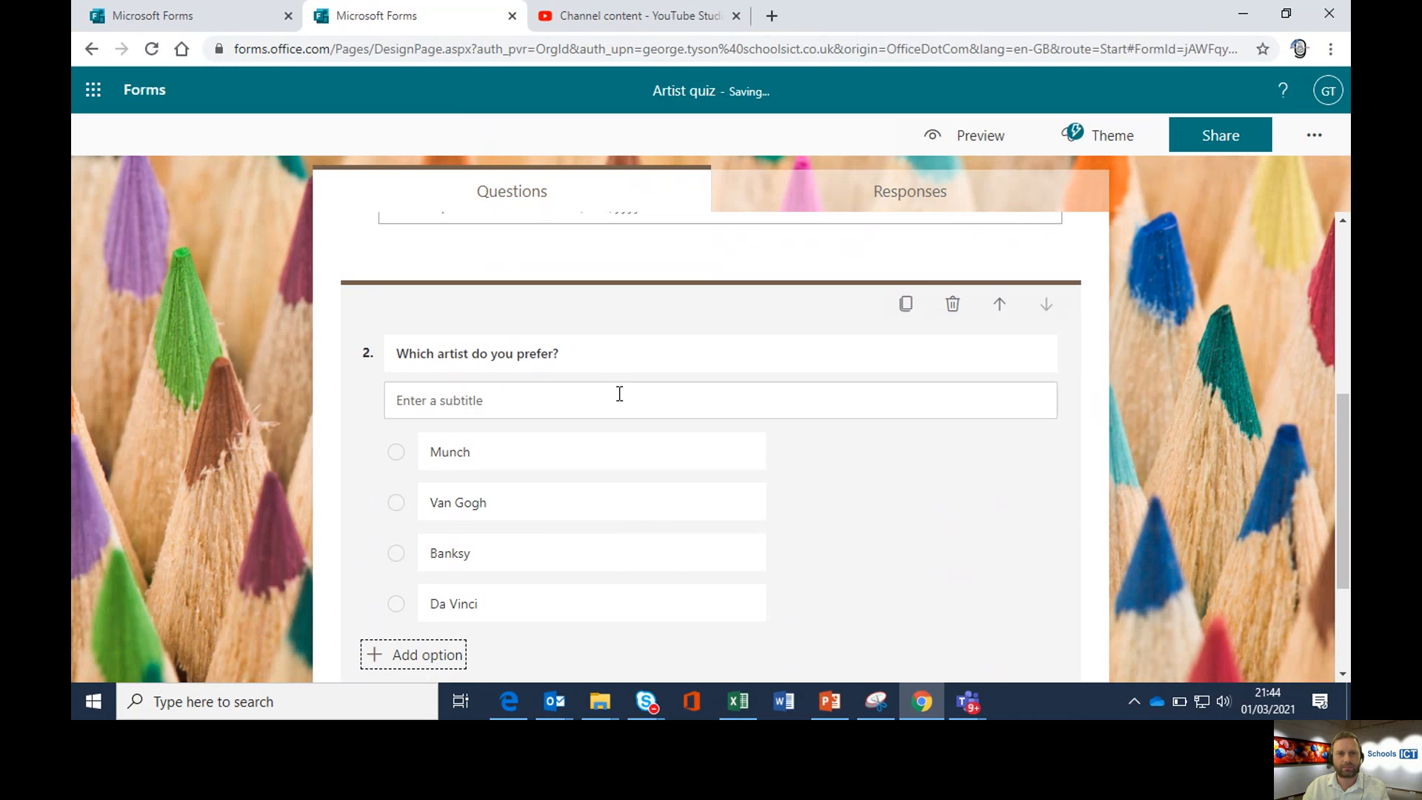
click(800, 454)
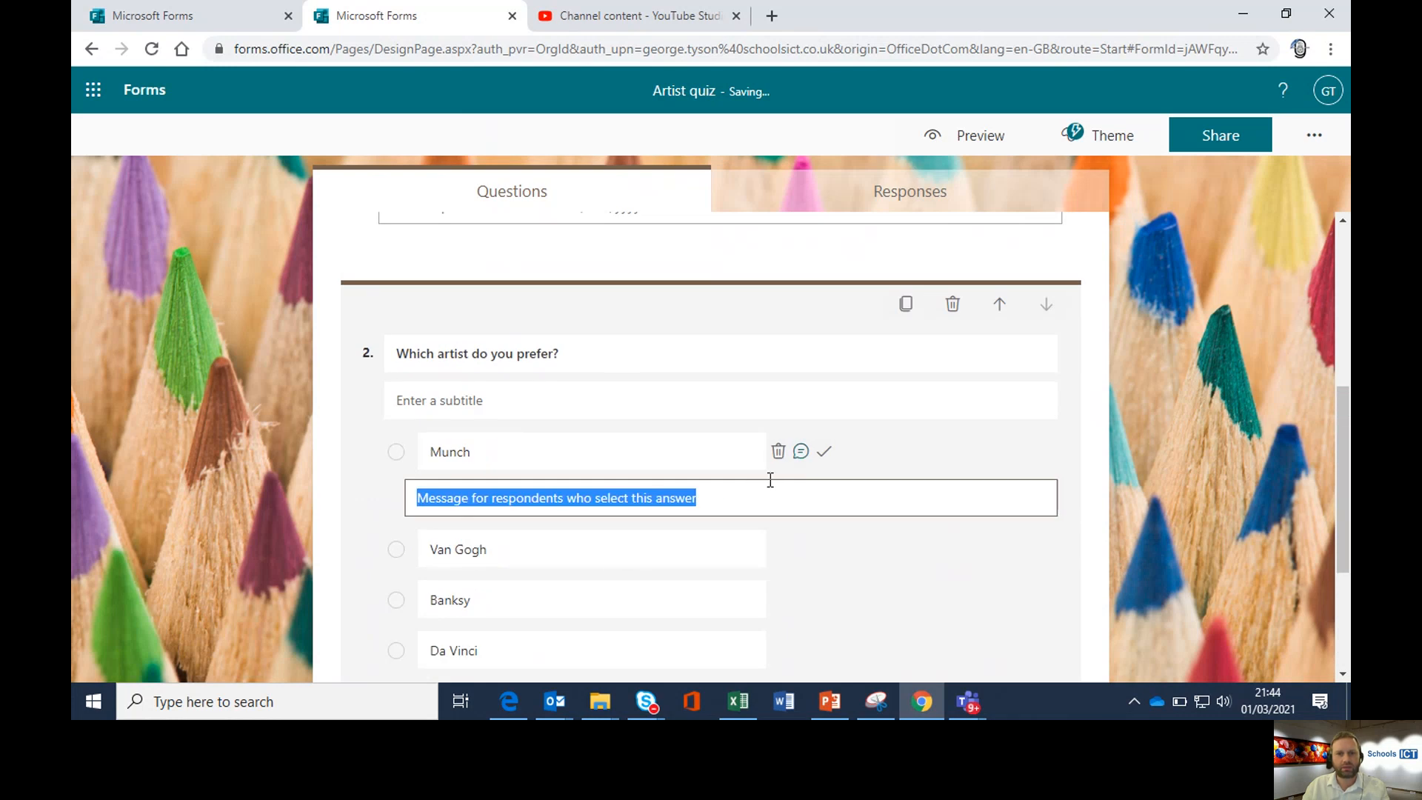
click(799, 452)
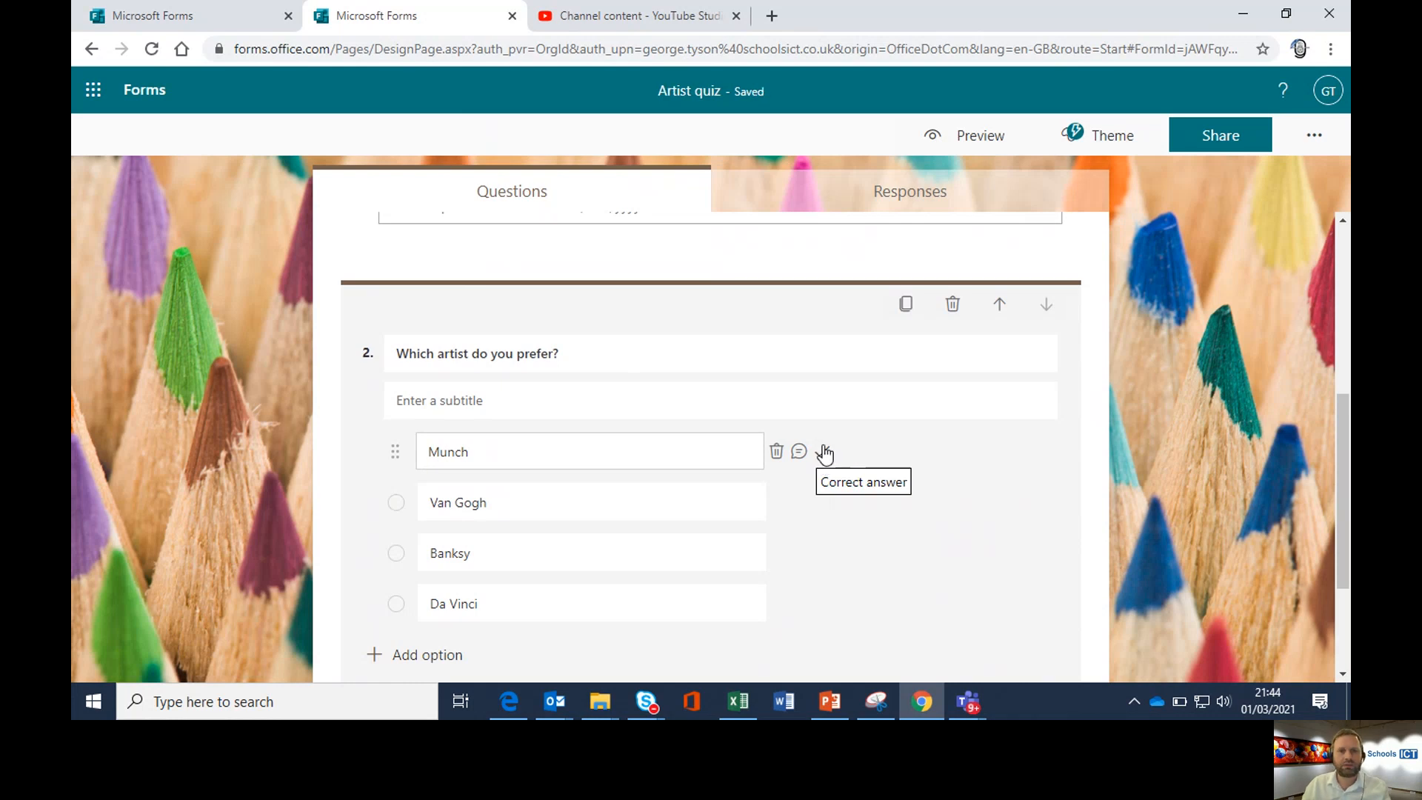
Reword the artist question as "Which artist is currently working?" and mark Banksy as its correct answer
click(478, 353)
triple_click(489, 353)
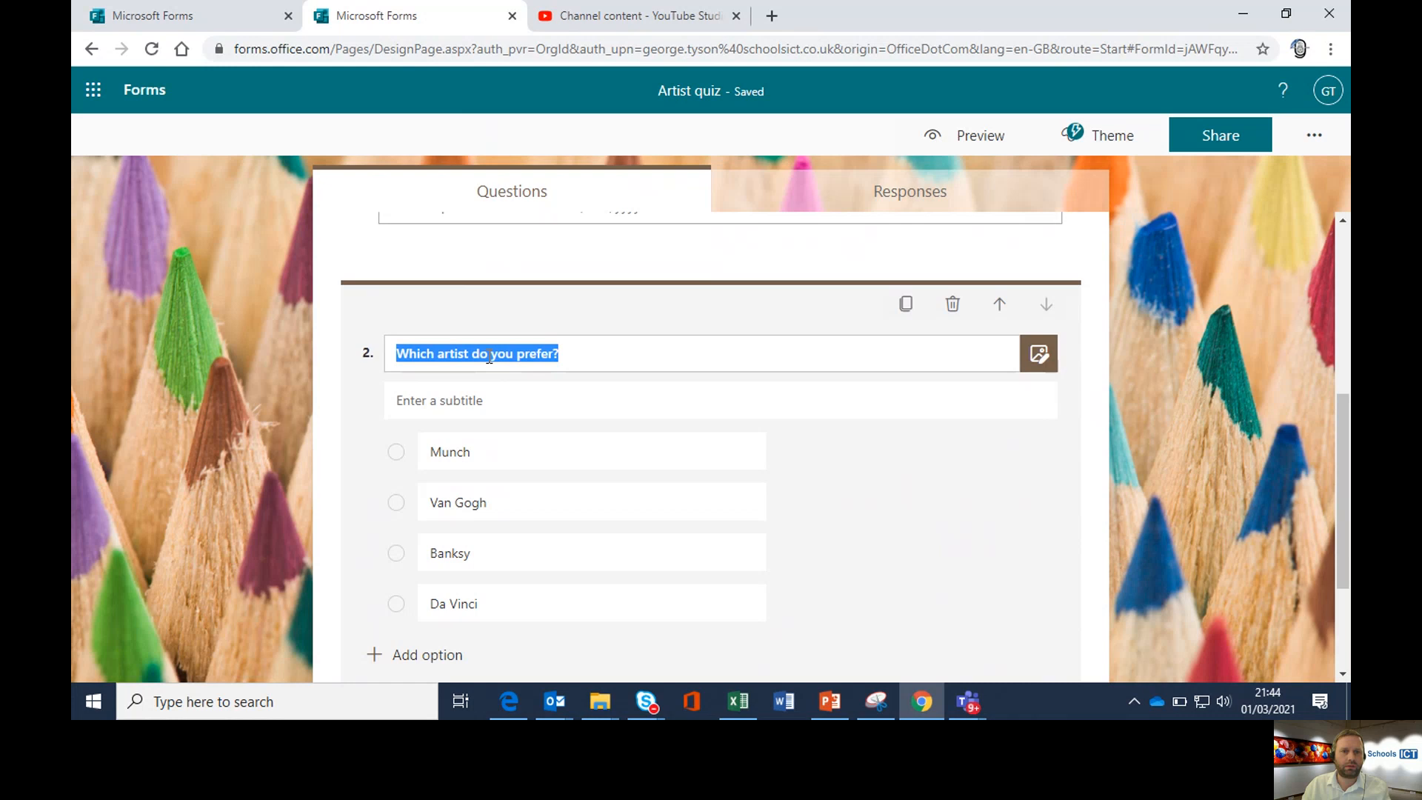
click(600, 353)
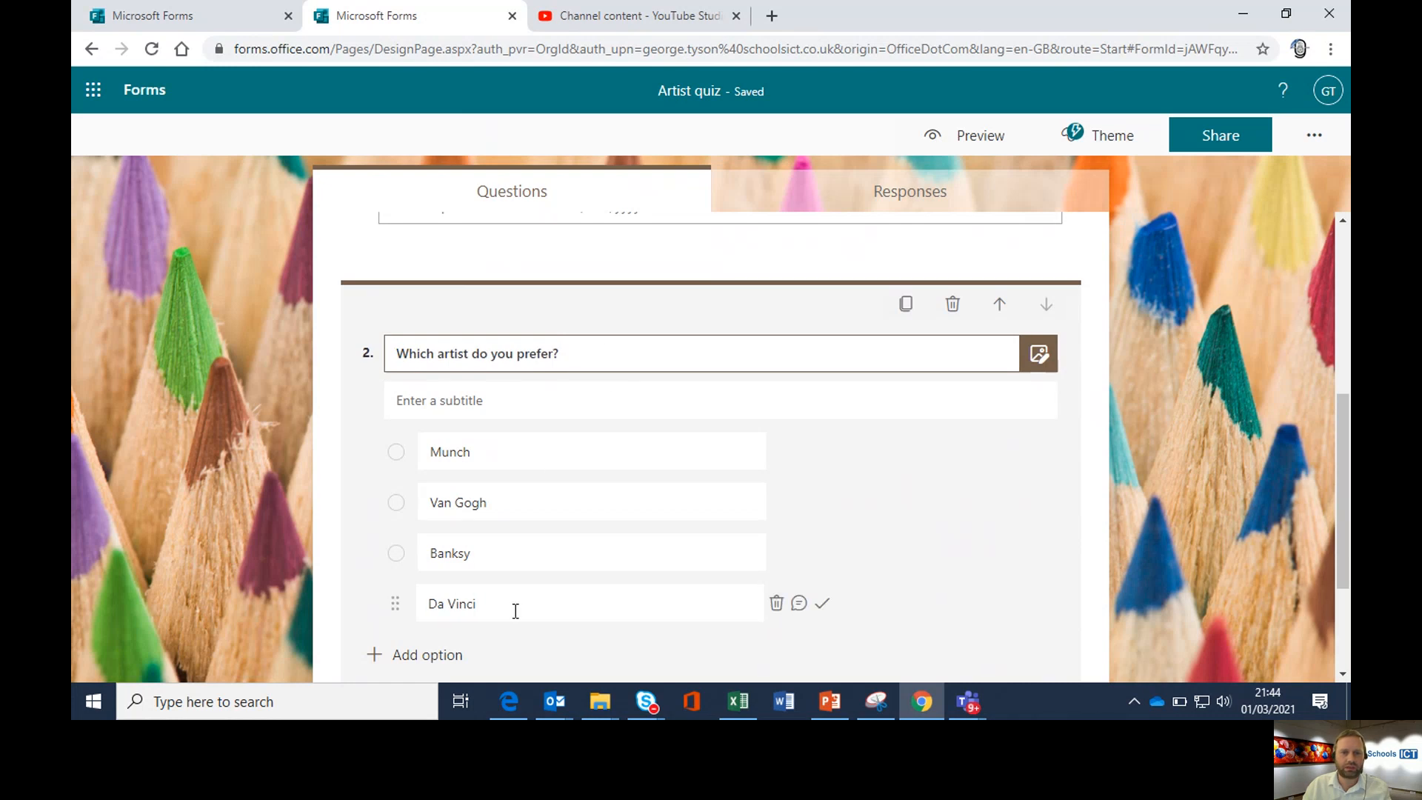
drag(573, 356, 489, 358)
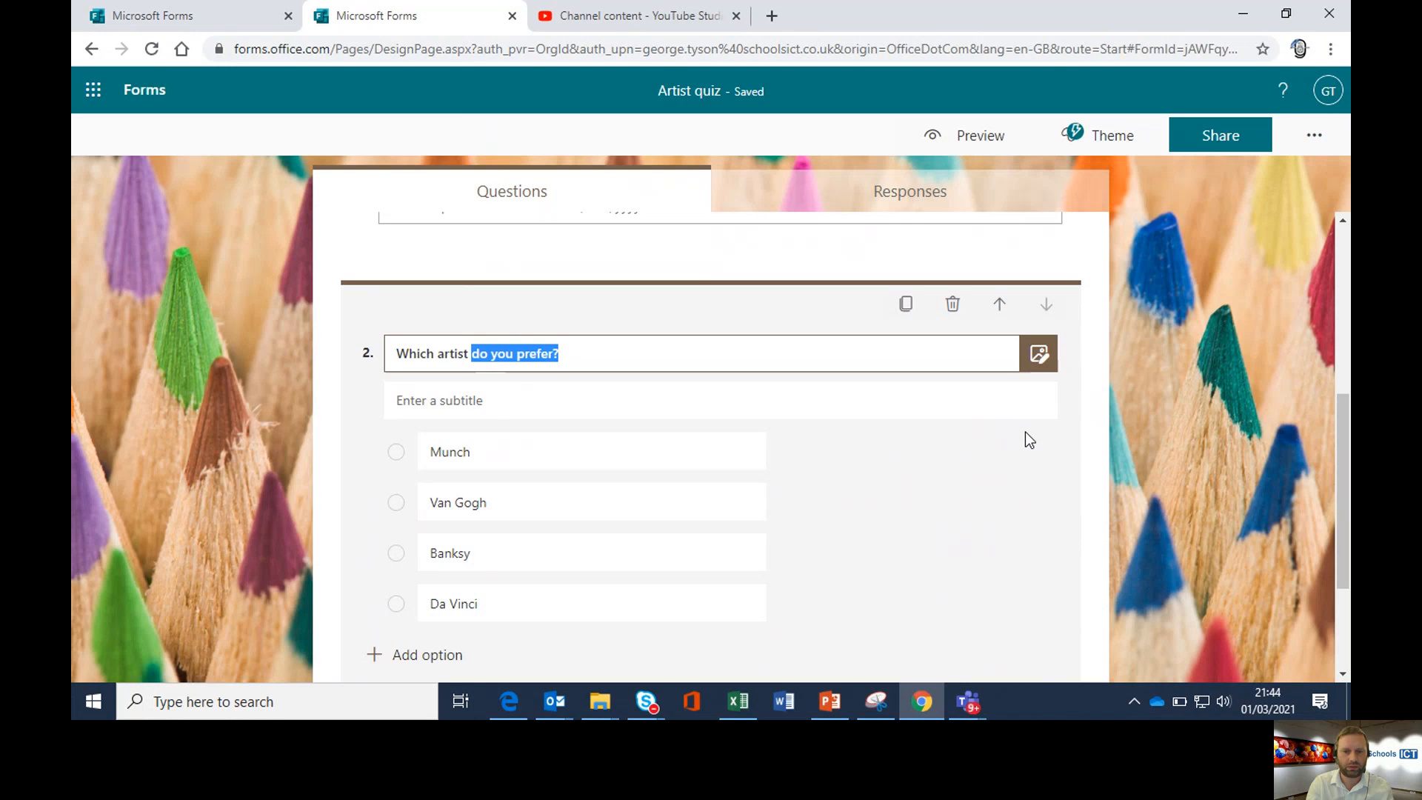
text(is currently)
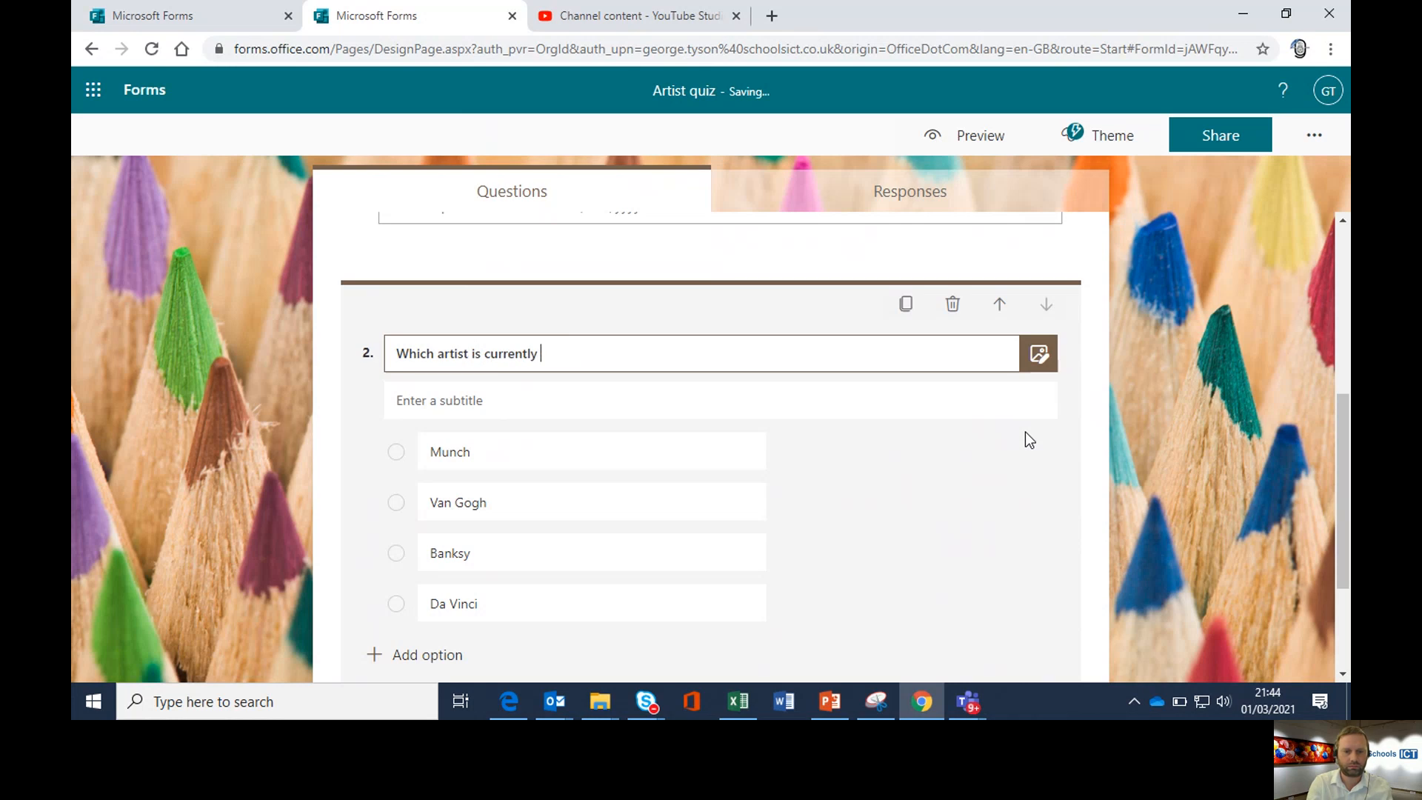
text( working?)
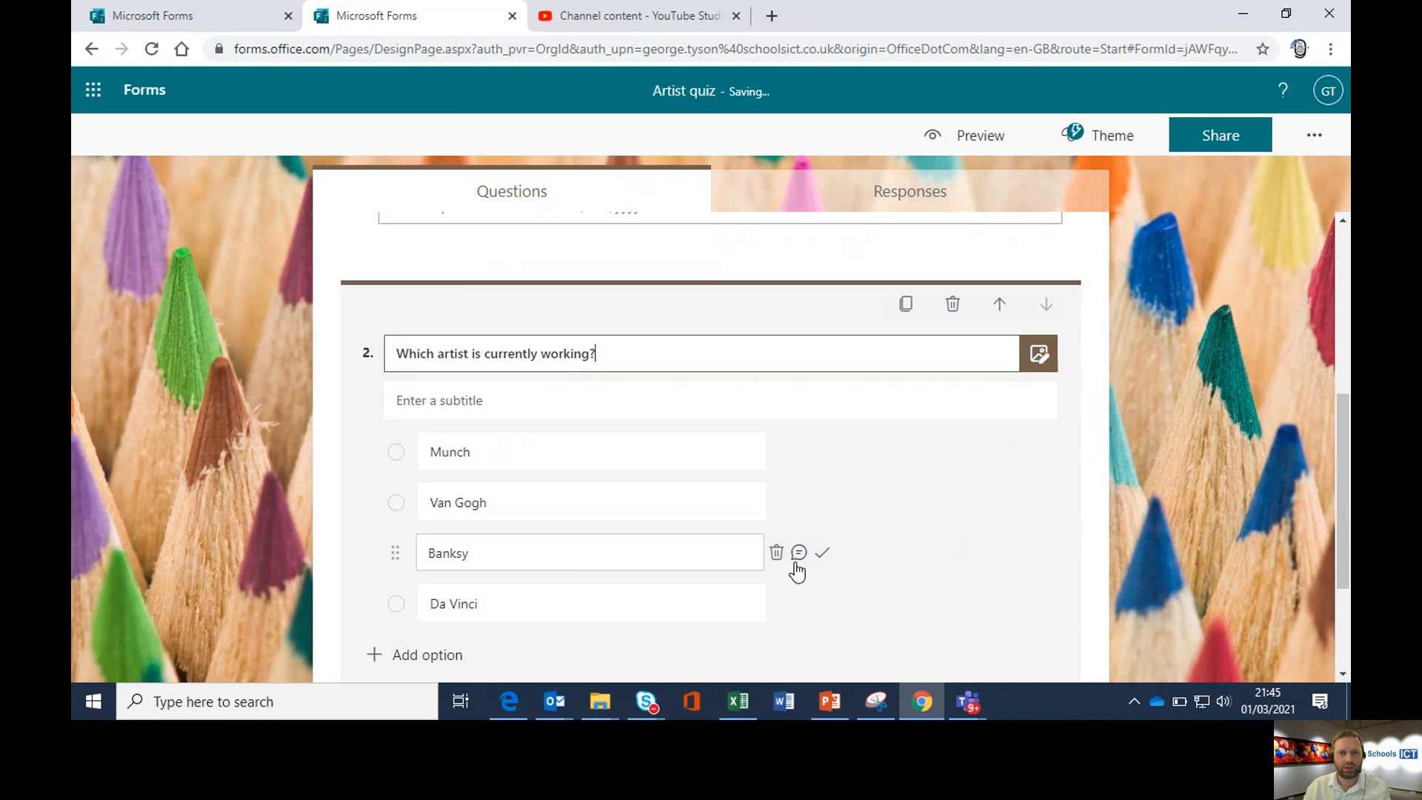
click(821, 557)
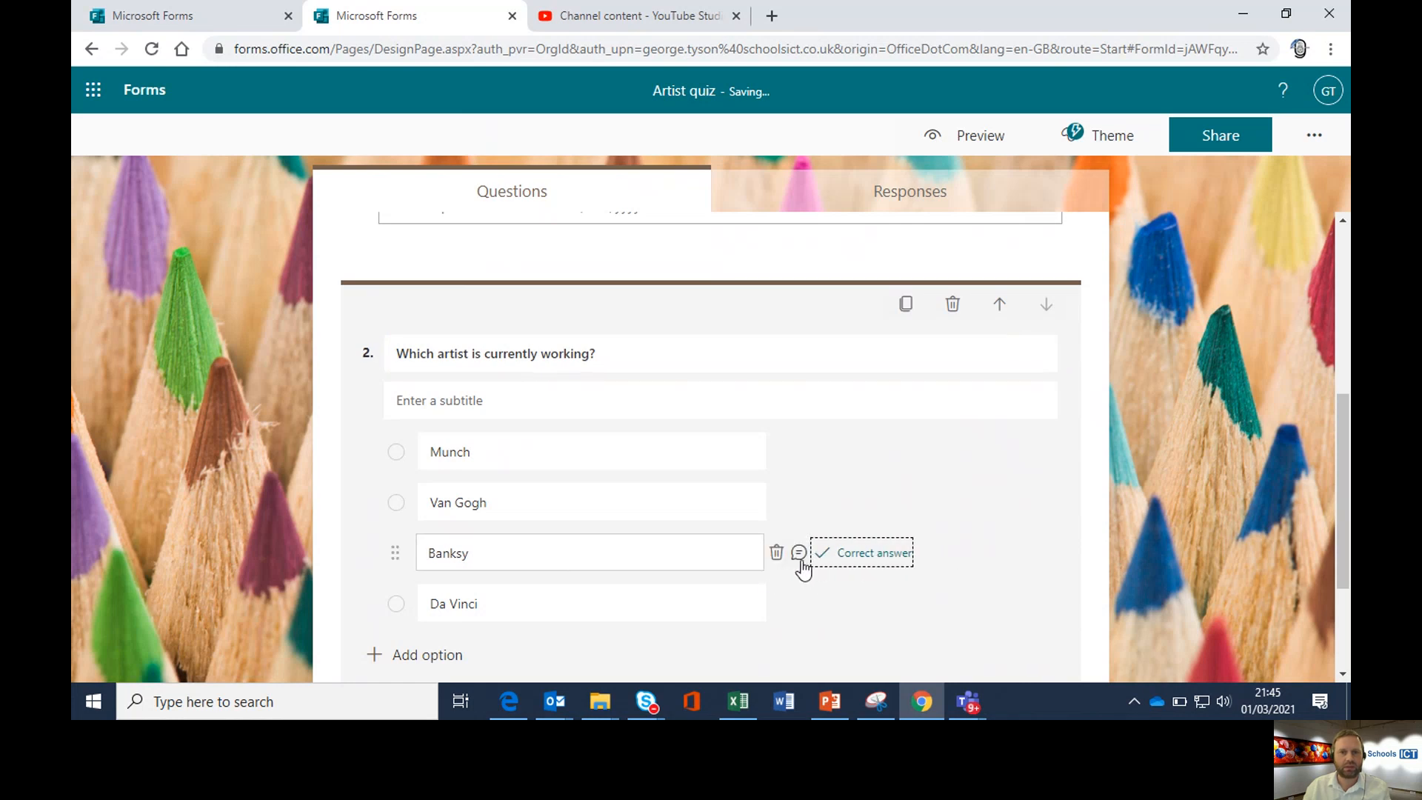
Add the respondent message "Sorry, this is not correct" to the Munch option
click(798, 451)
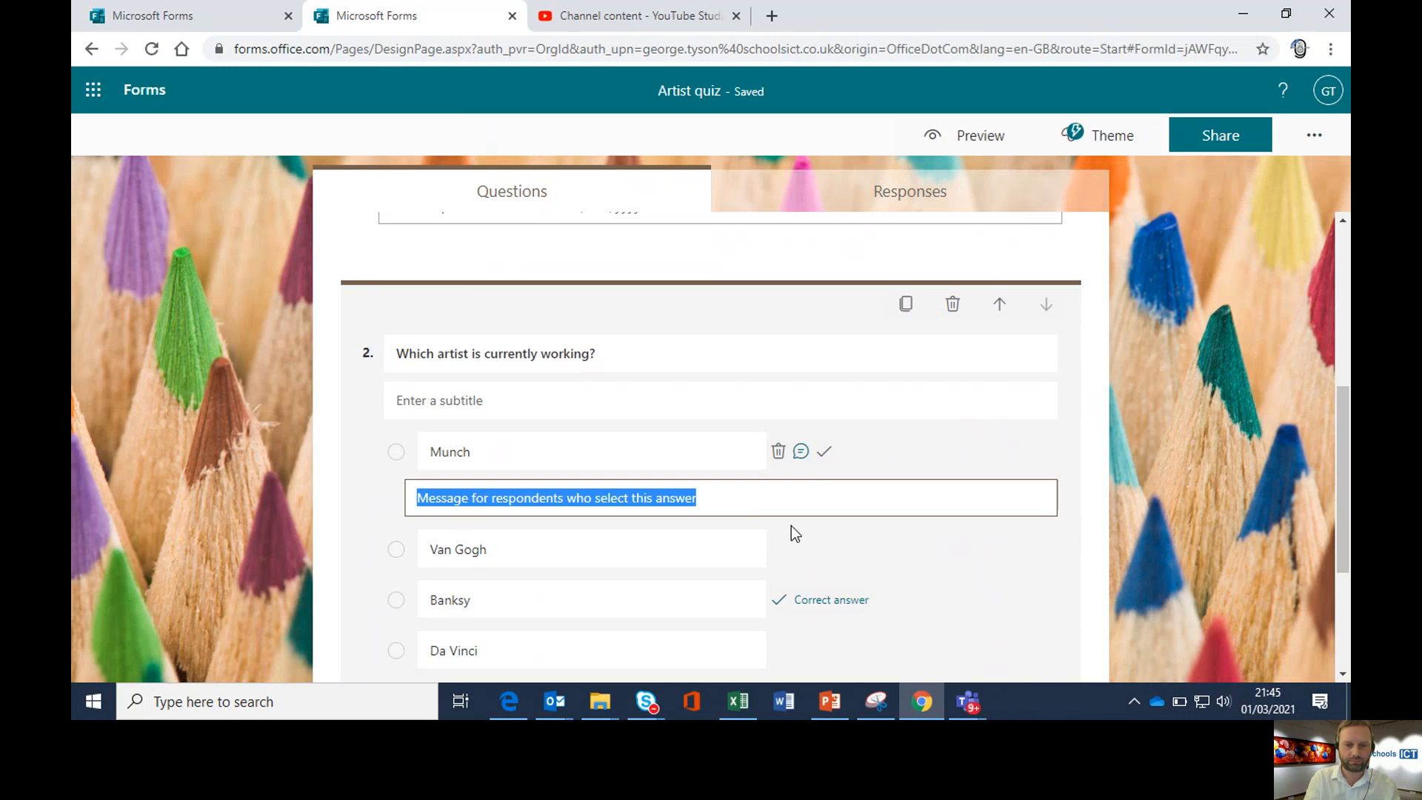
text(Sorry, this is not)
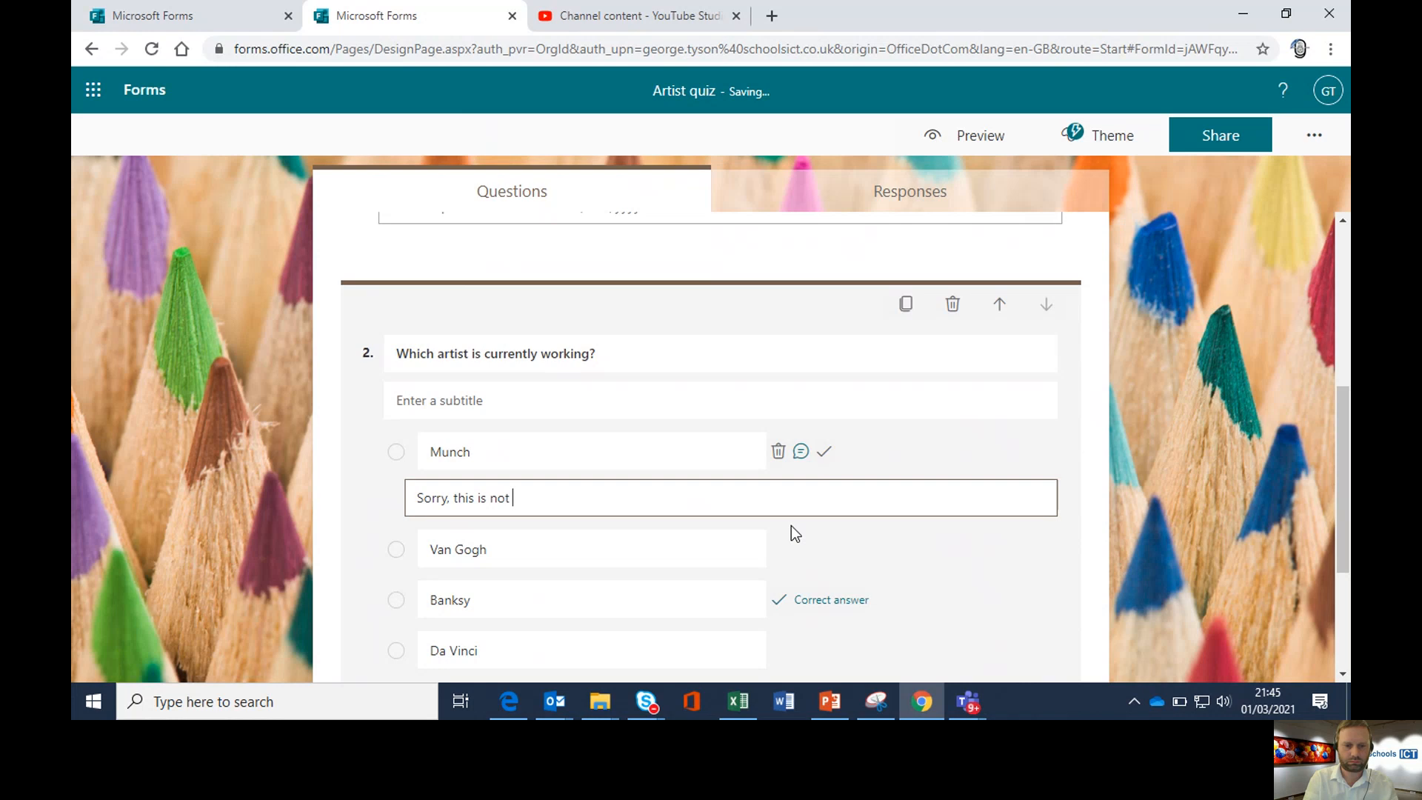
text( correct)
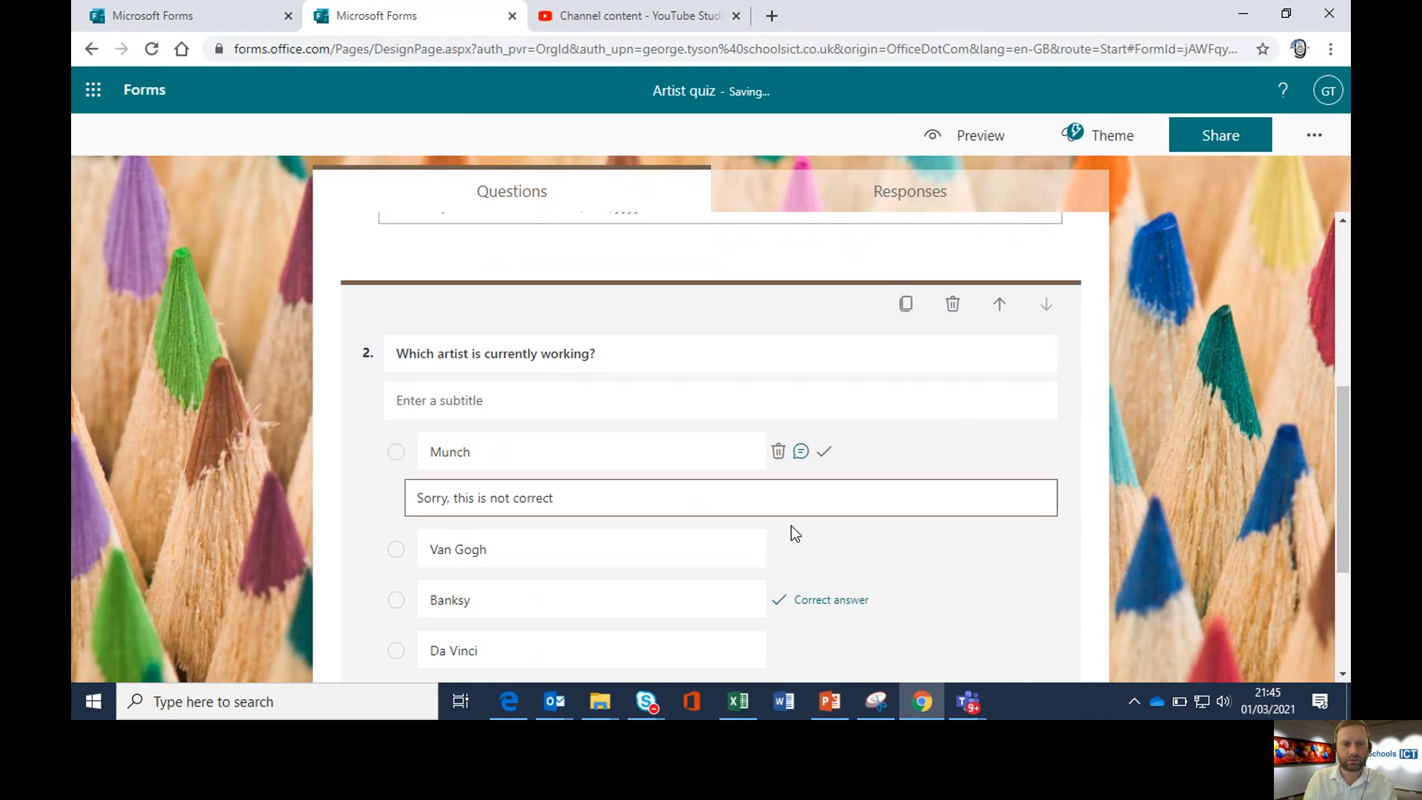
Copy Munch's respondent message to the Van Gogh and Da Vinci options
key(ctrl+a)
key(ctrl+c)
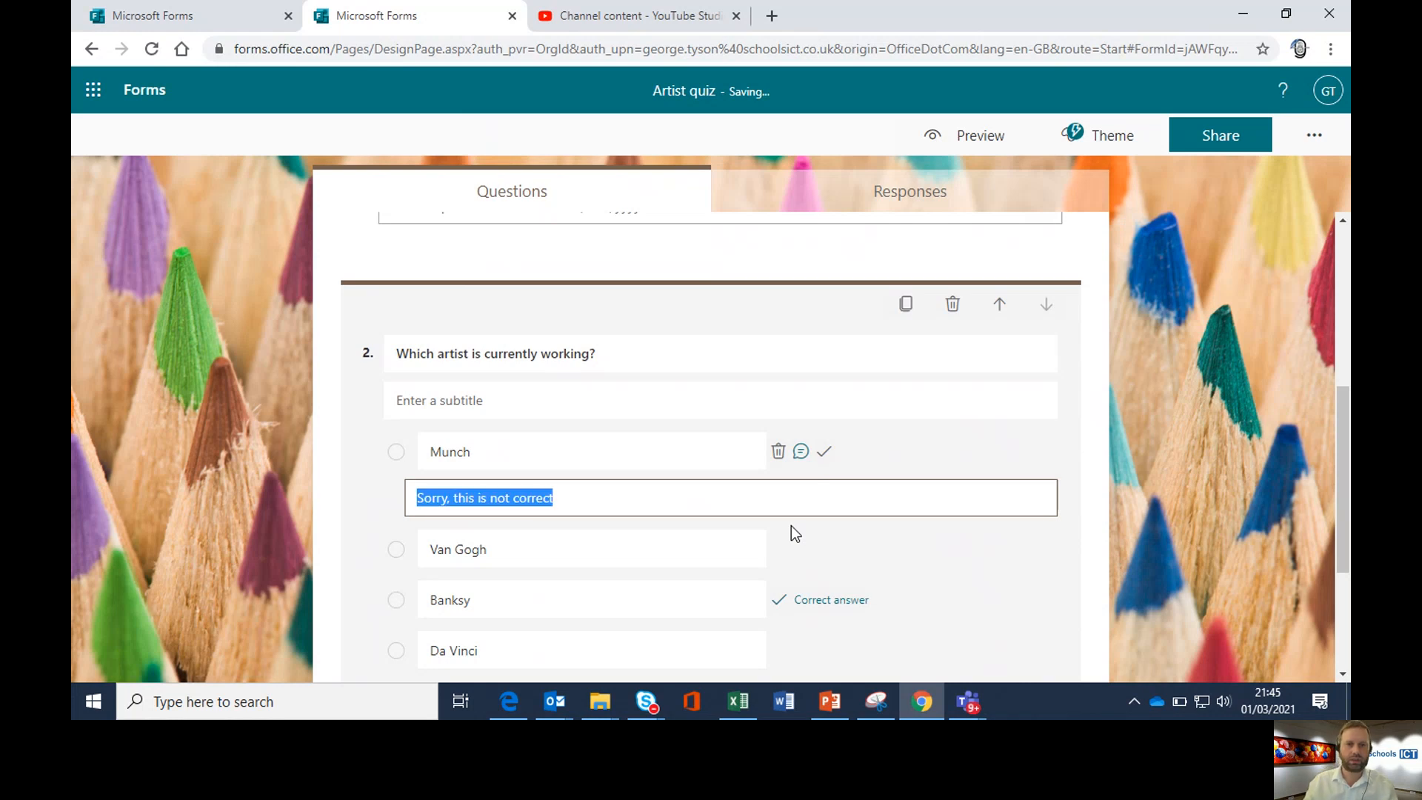
mouse_move(745, 546)
click(810, 552)
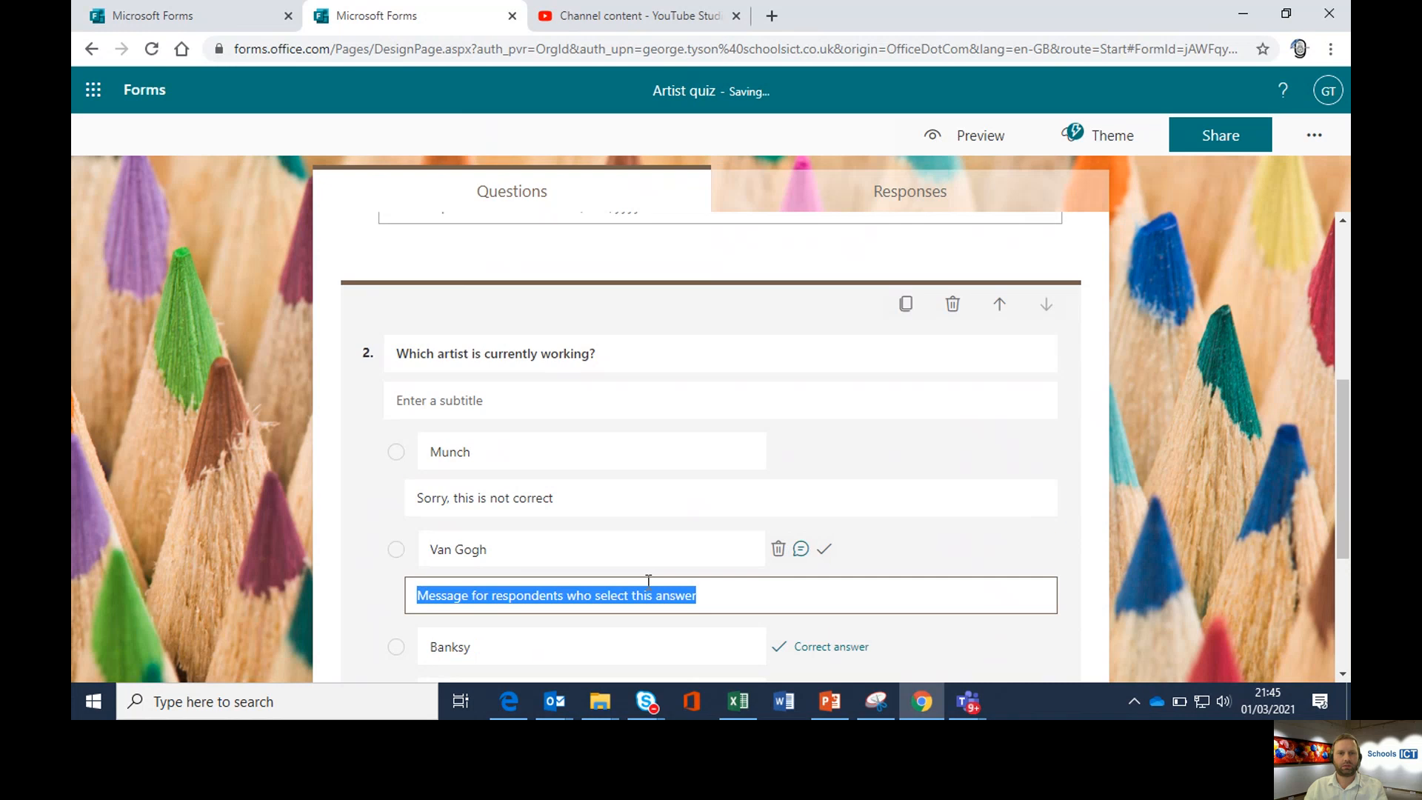
key(ctrl+v)
scroll(657, 589, down, 3)
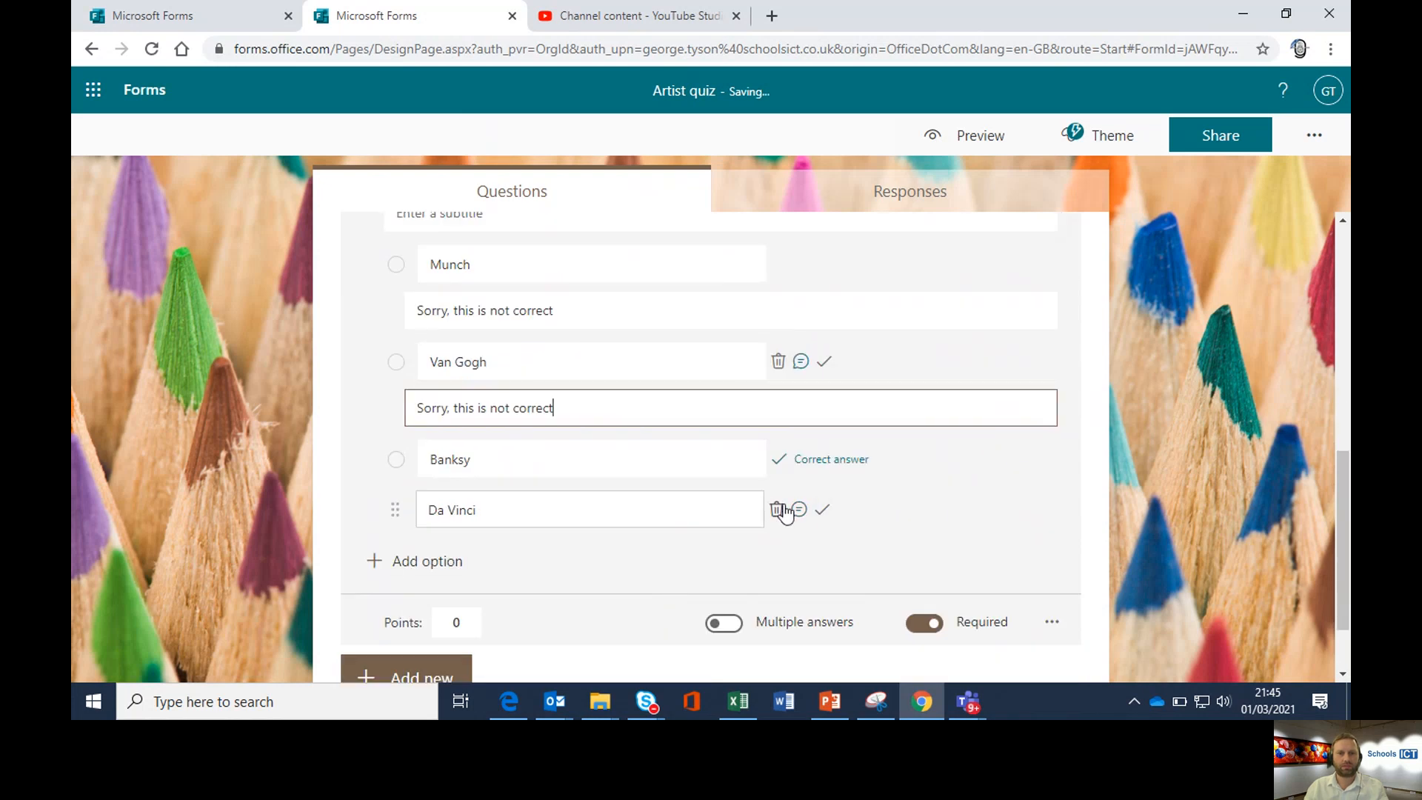
click(800, 511)
key(ctrl+v)
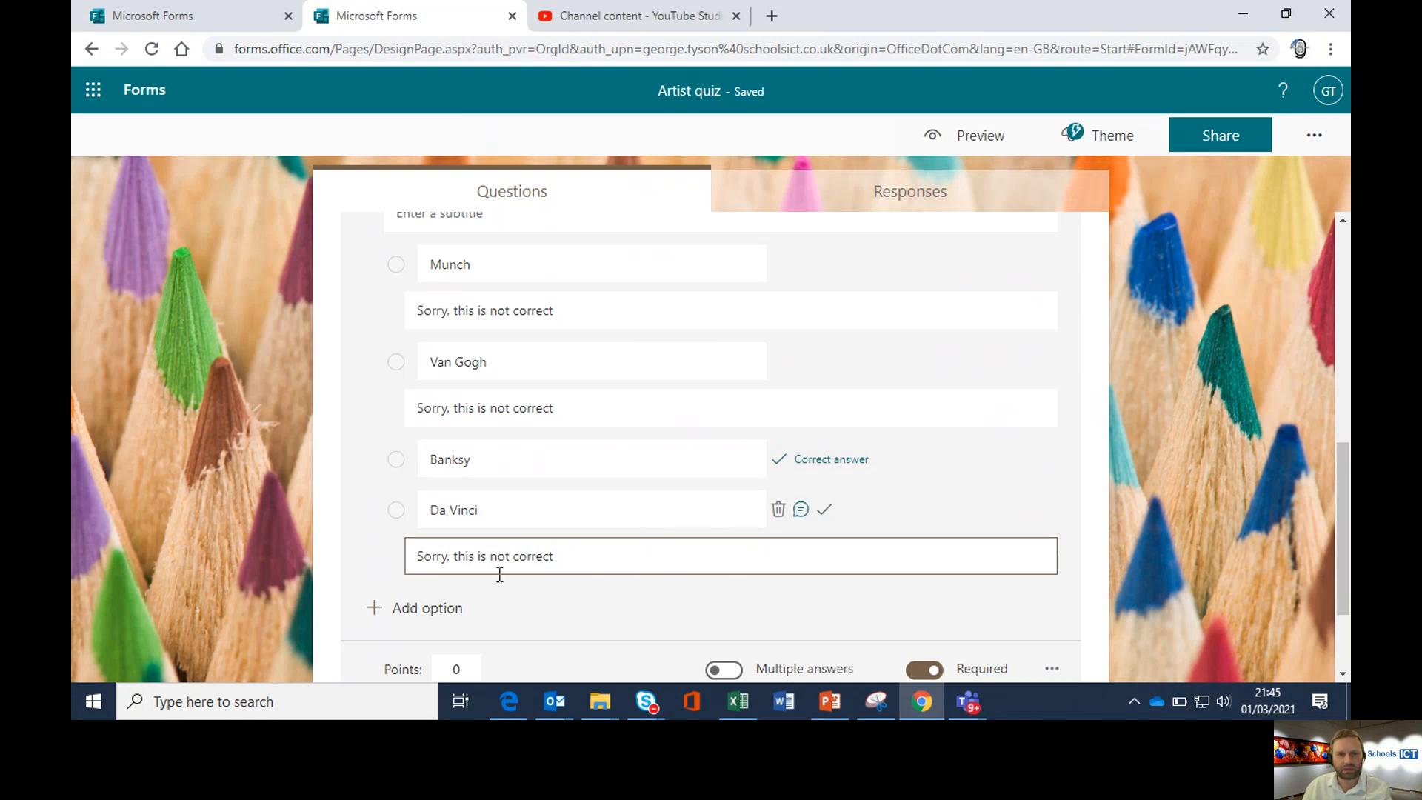
Set the points for the "Which artist is currently working?" question to 1
scroll(681, 543, down, 1)
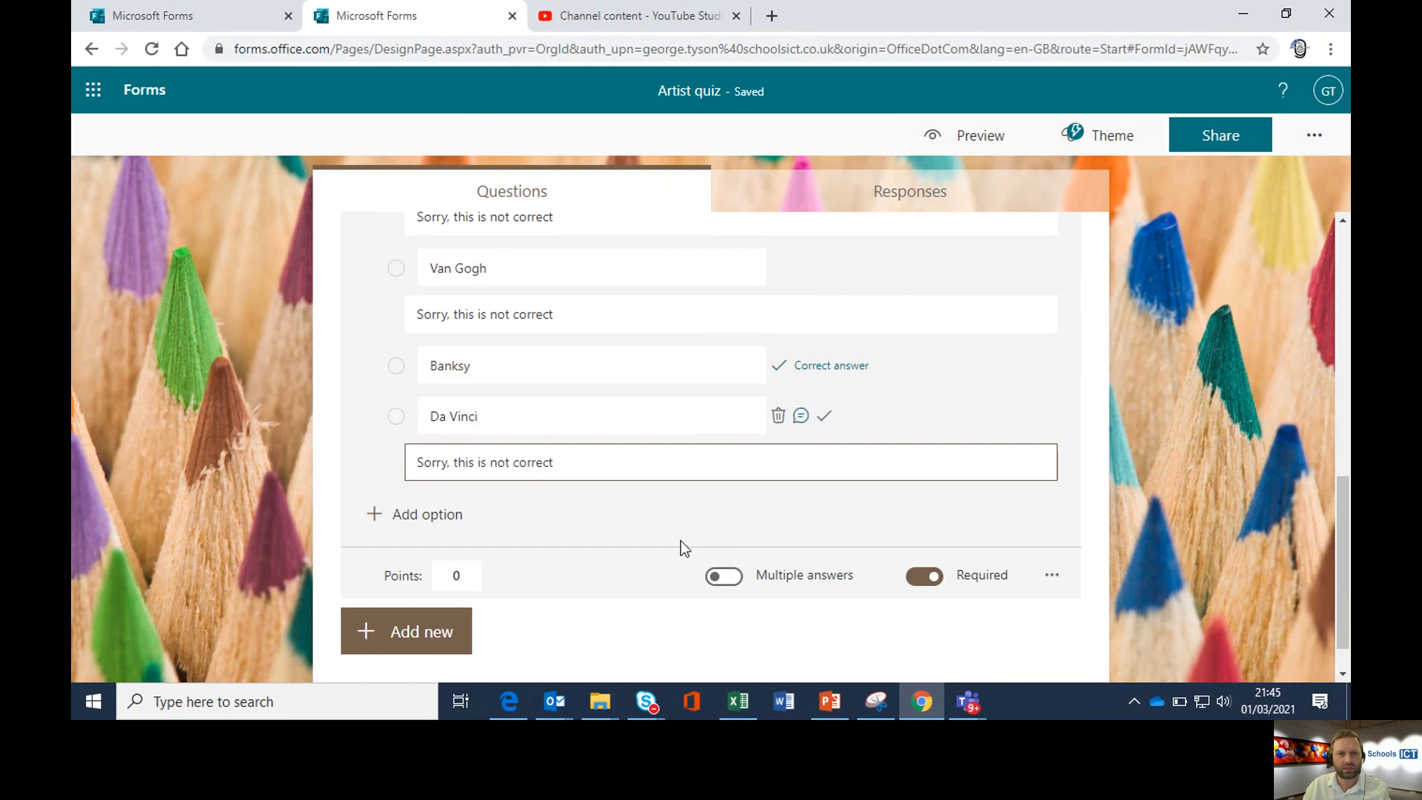
click(474, 576)
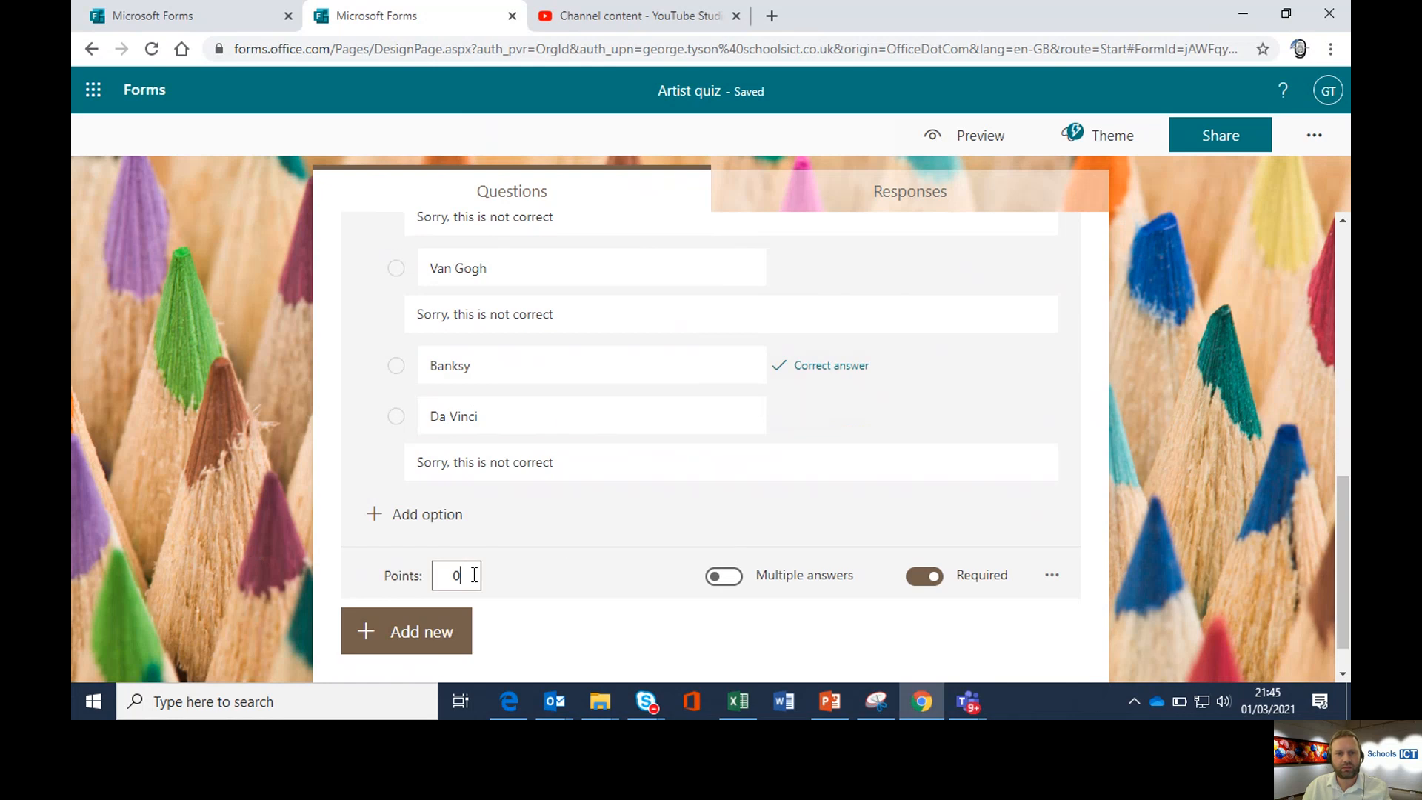
text(1)
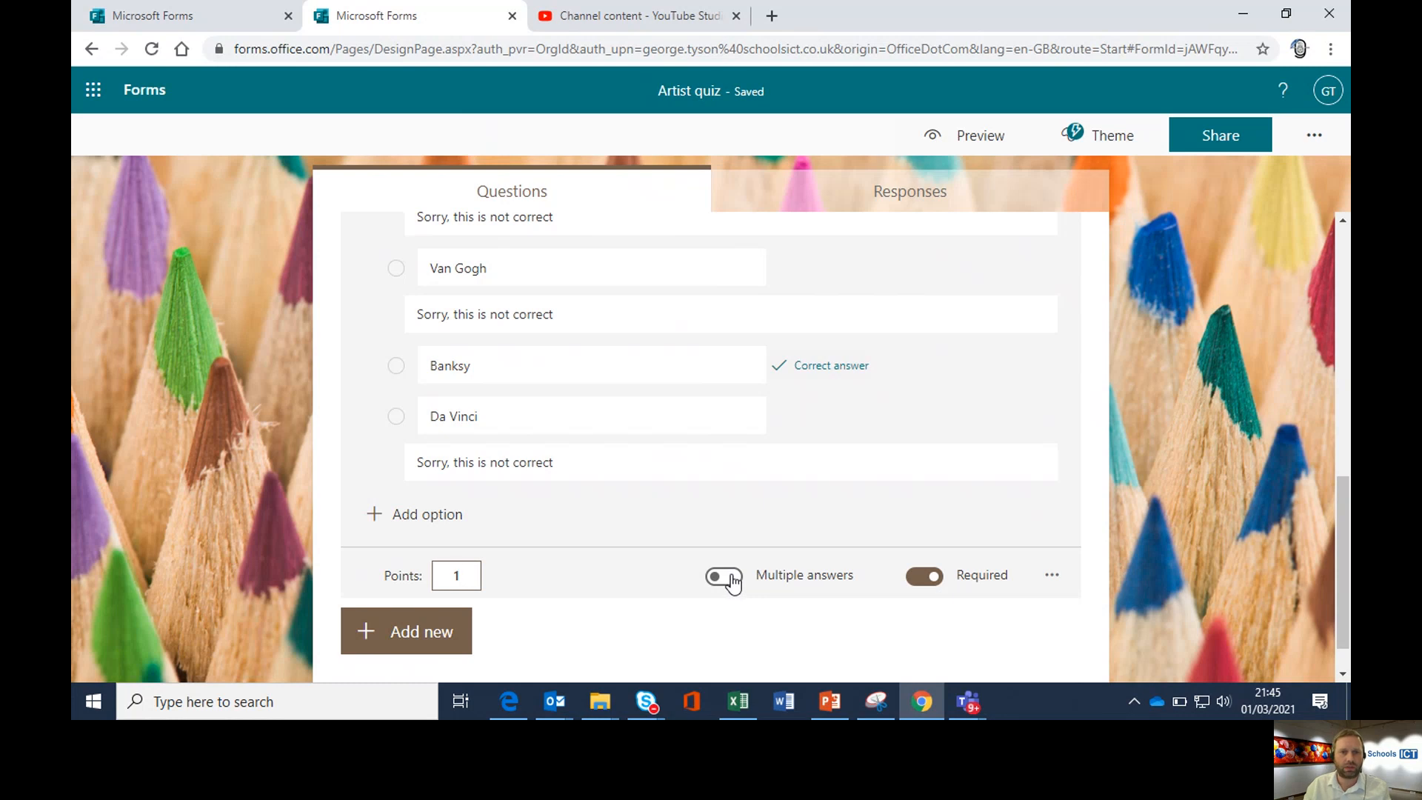
Add a new blank choice question below the artist question
scroll(524, 650, down, 1)
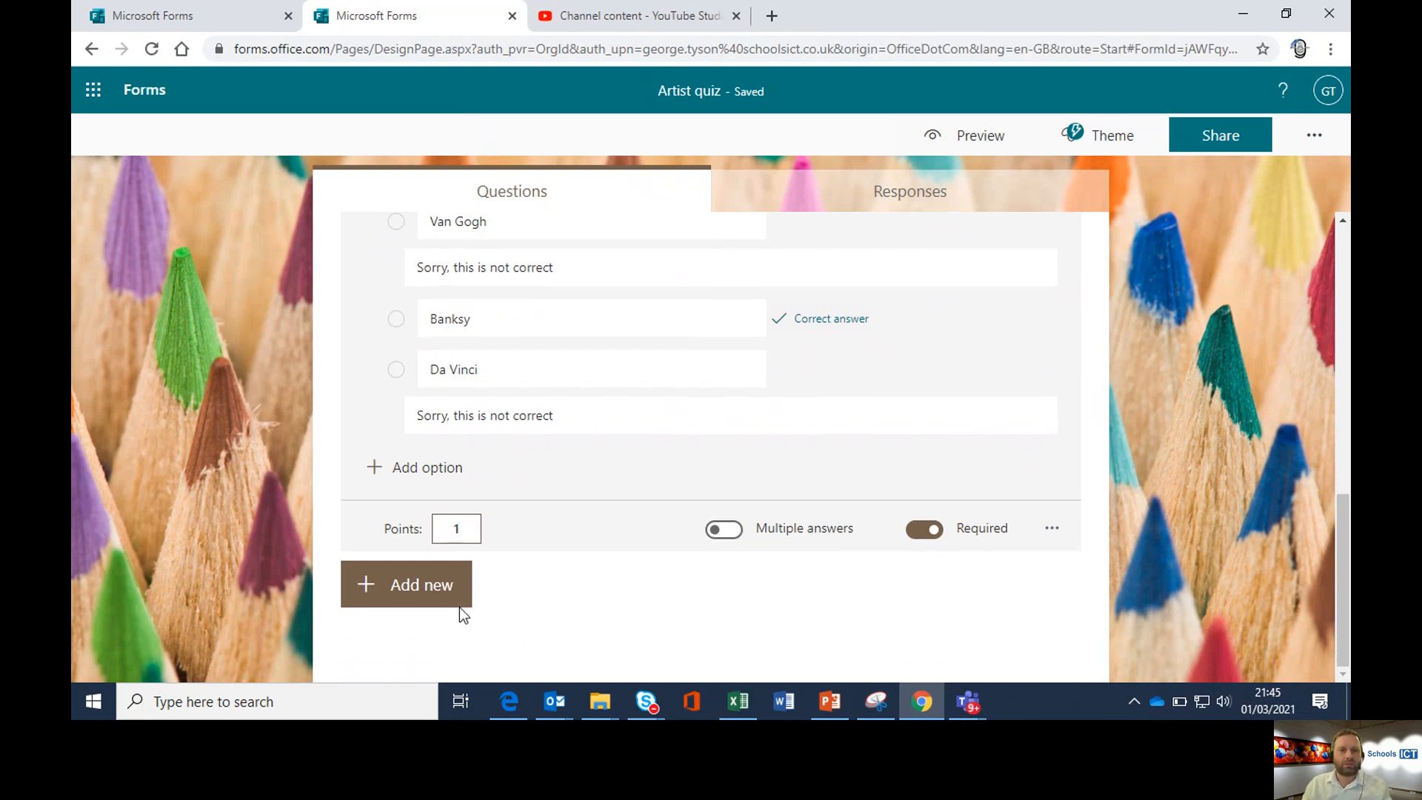
click(398, 591)
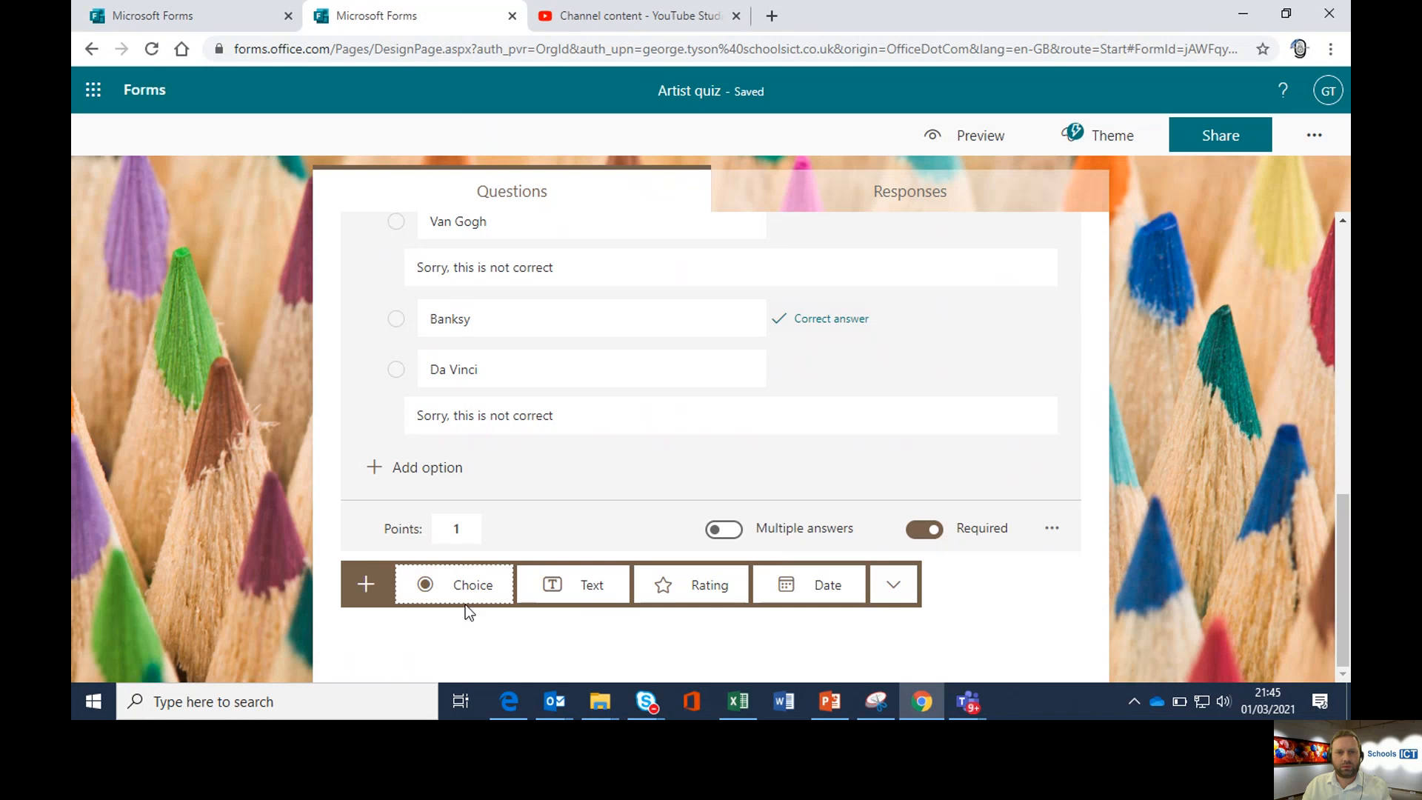
click(471, 586)
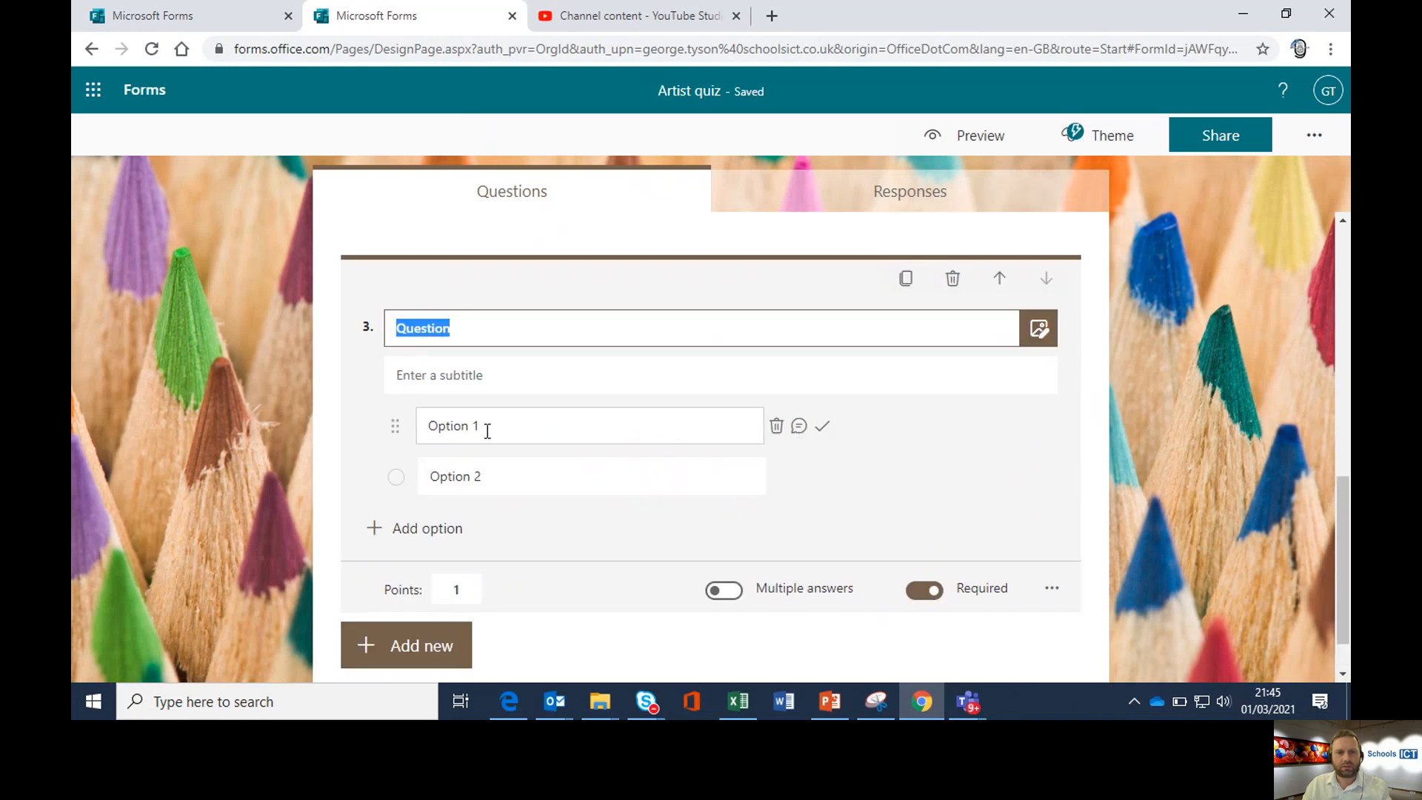
Duplicate the "Which artist is currently working?" question and allow multiple answers on the copy
scroll(540, 507, up, 8)
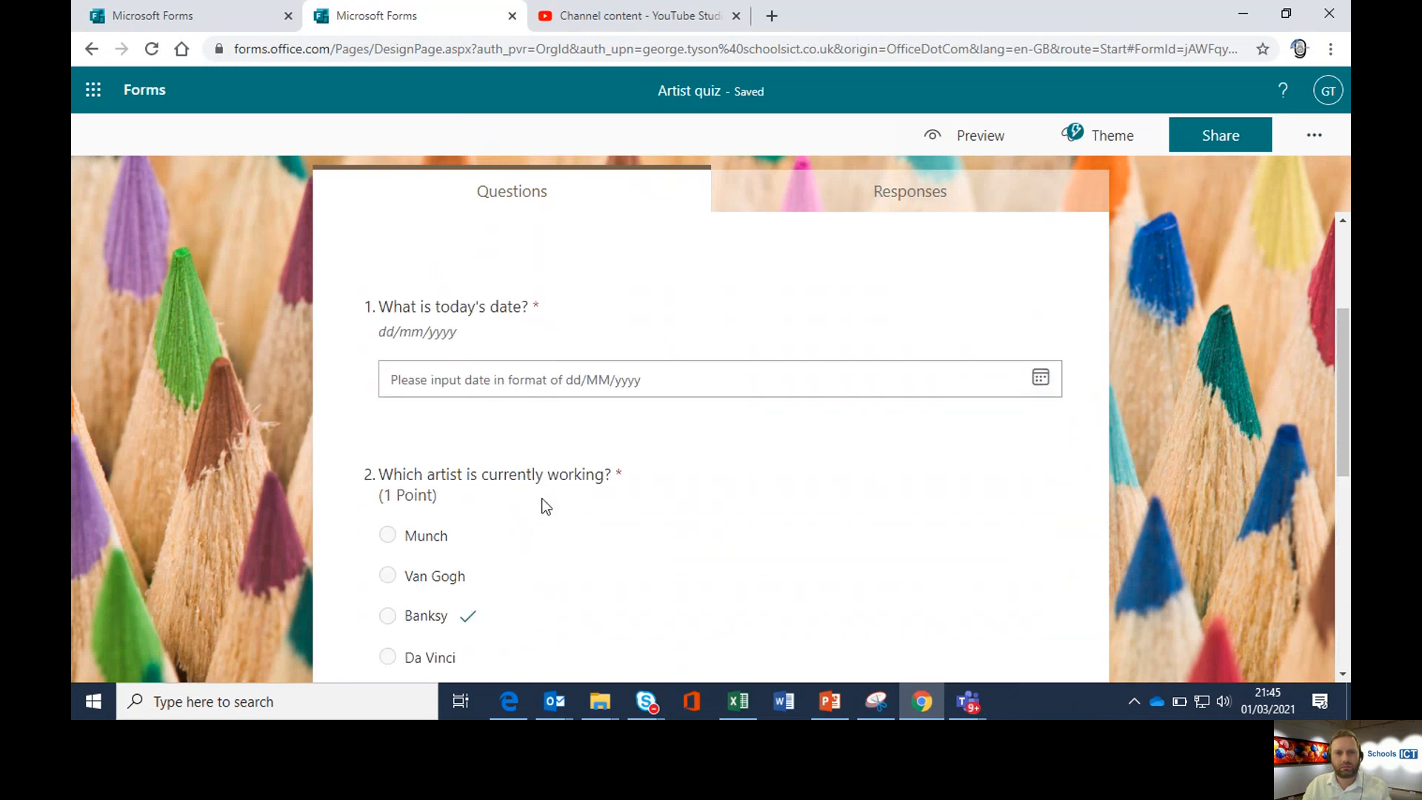
click(696, 515)
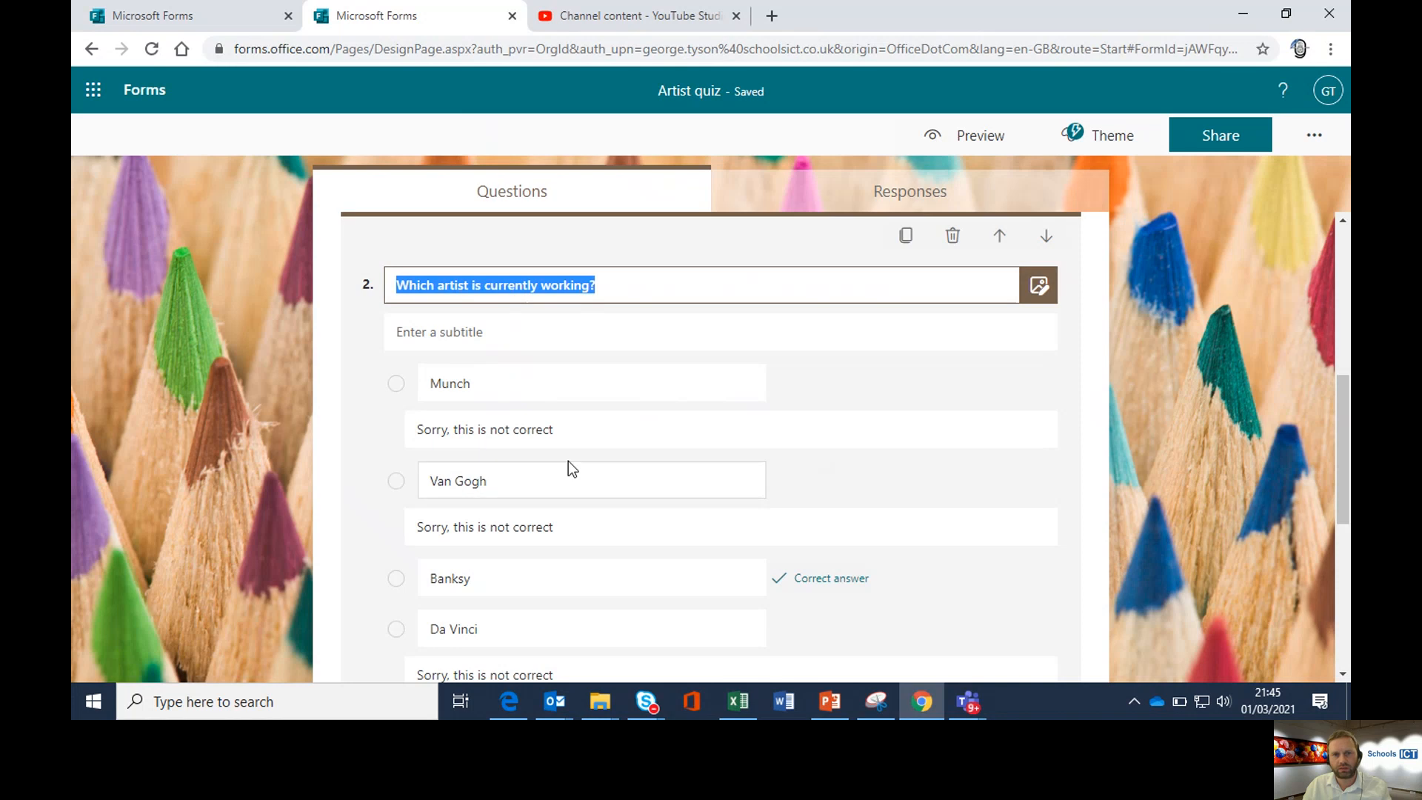
click(907, 237)
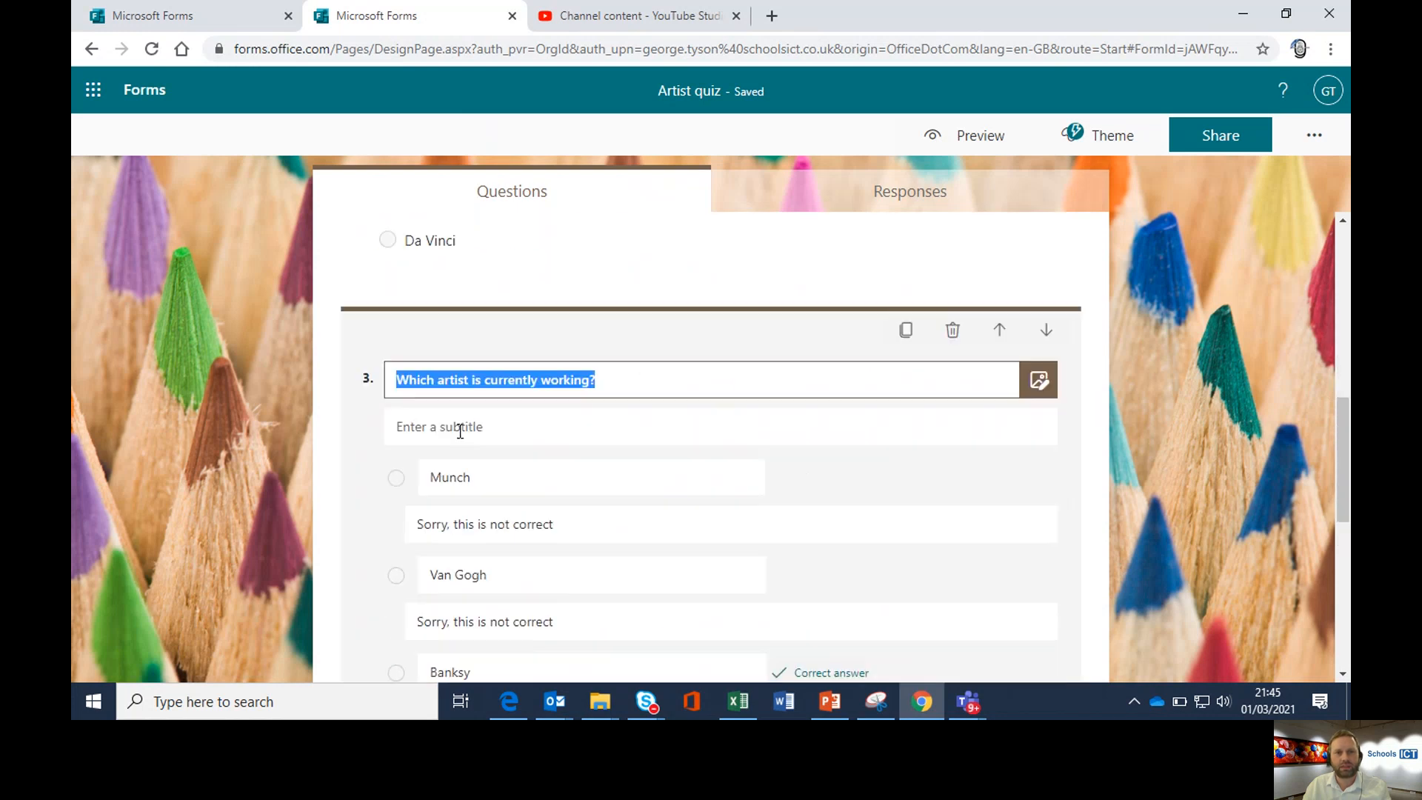
scroll(635, 460, down, 3)
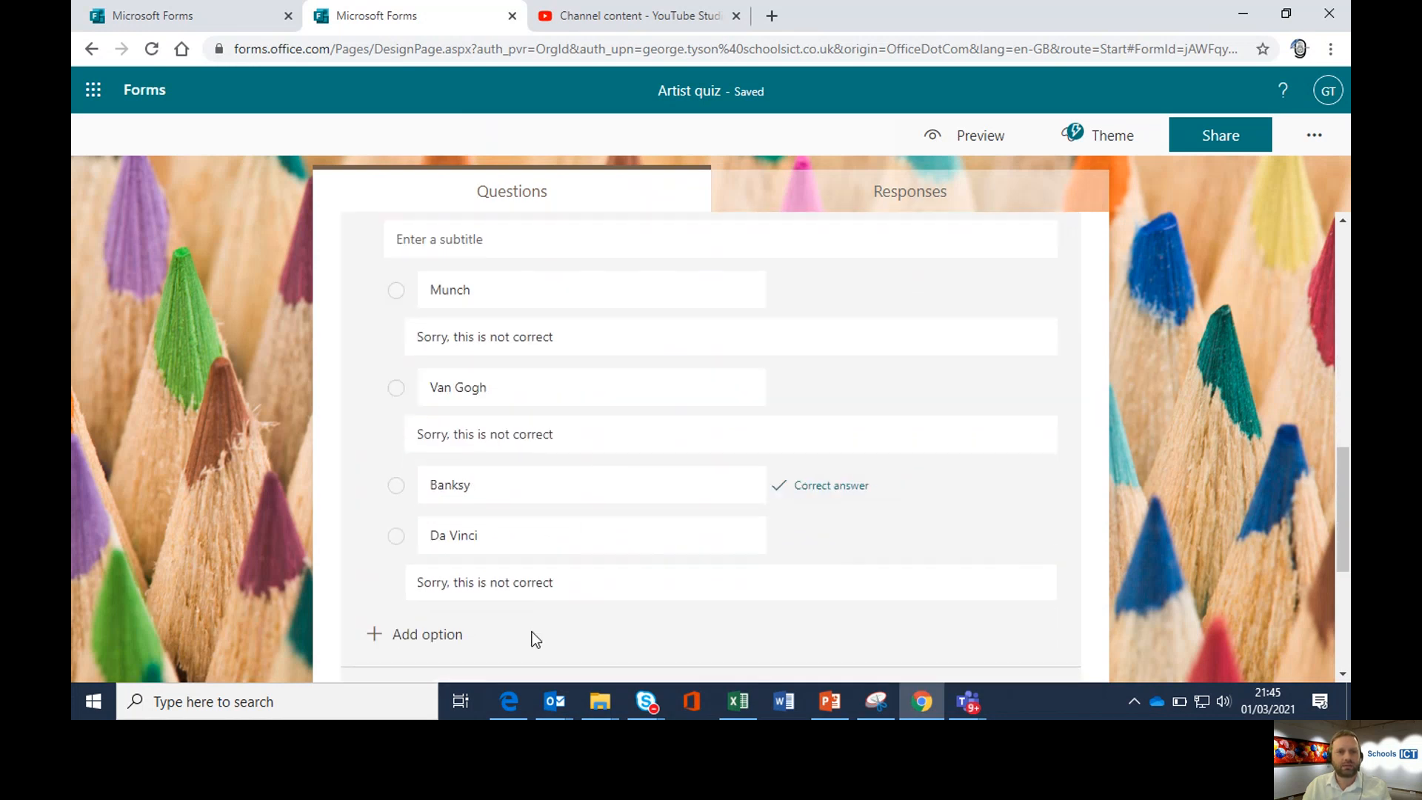
scroll(448, 600, down, 3)
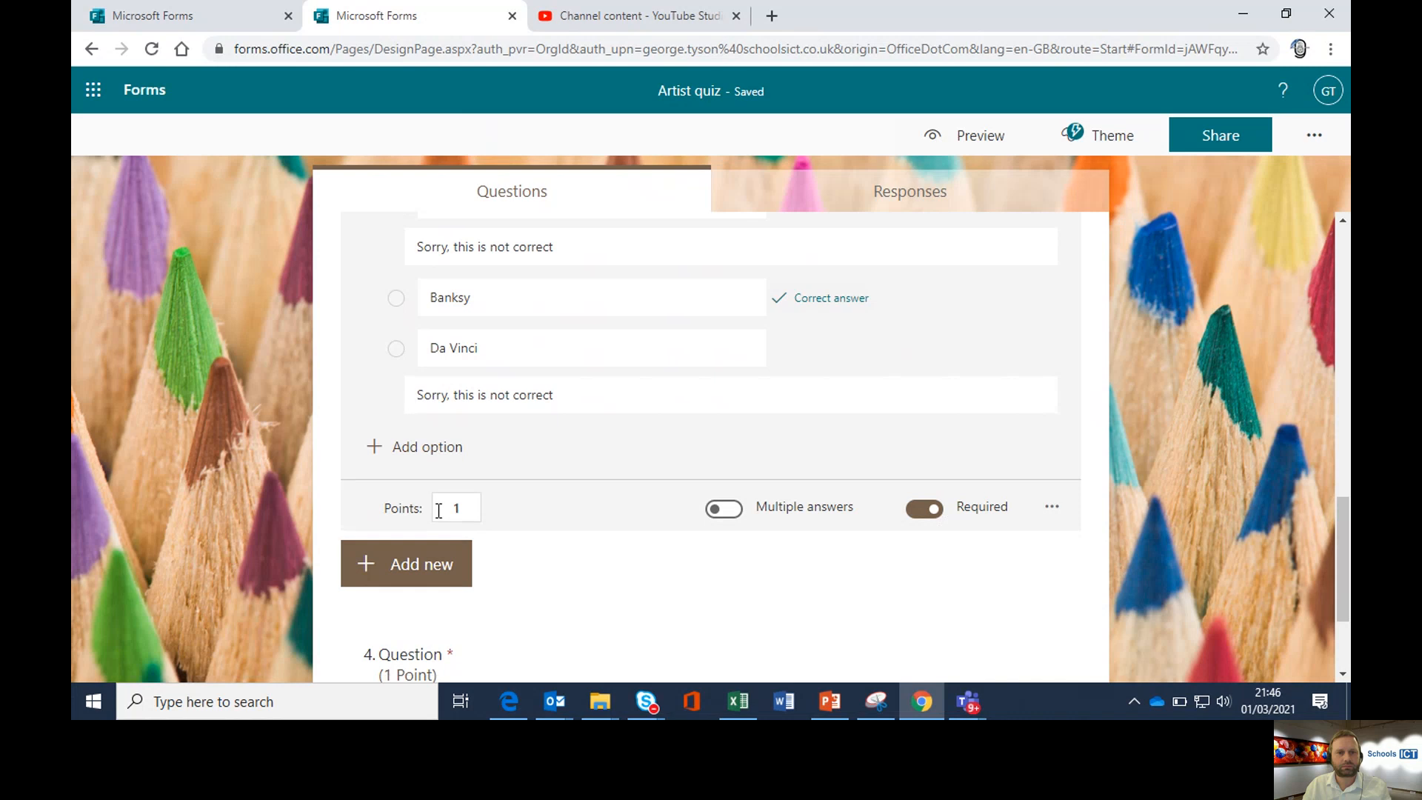
click(729, 515)
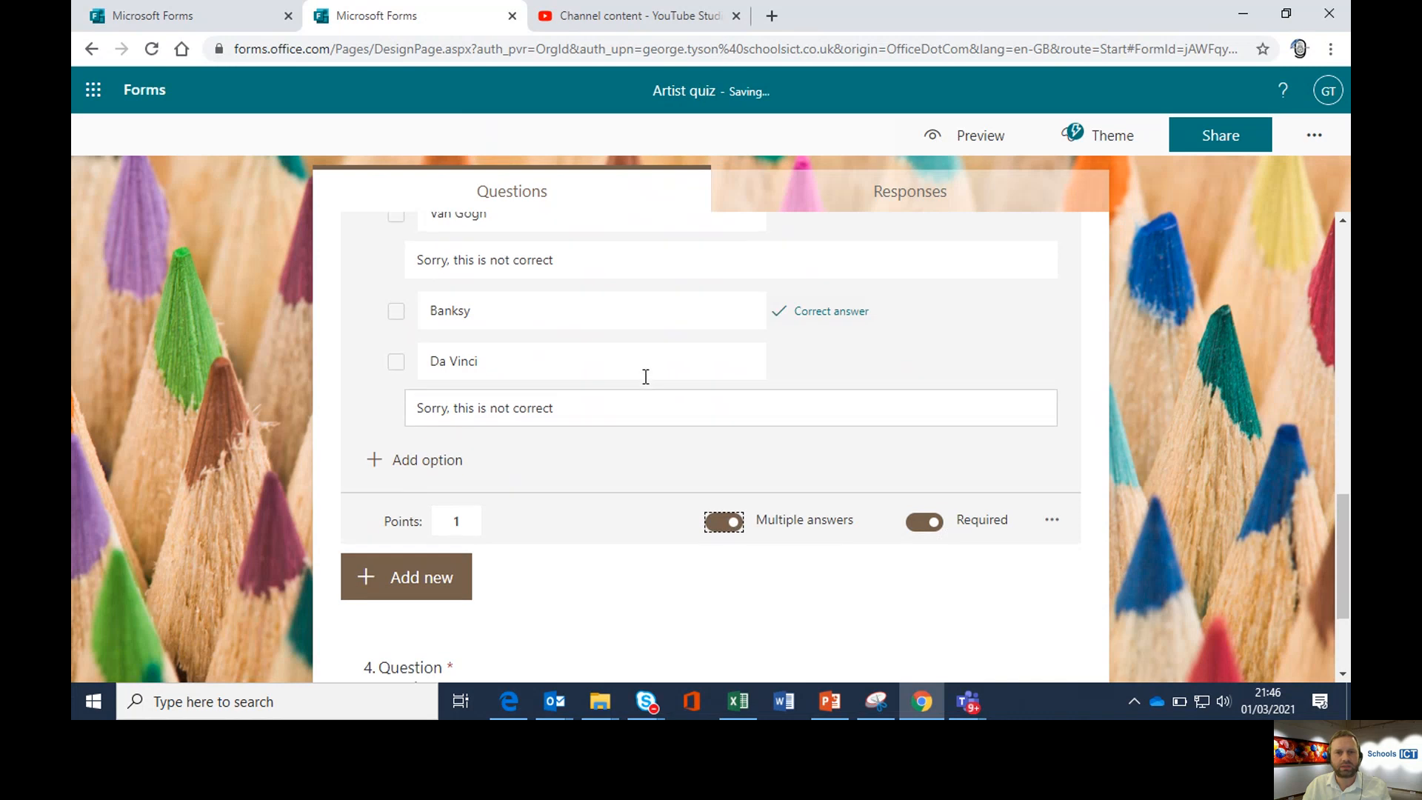
Delete the Munch option from the duplicated question and clear Van Gogh's respondent message and Banksy's correct-answer mark
scroll(644, 375, up, 3)
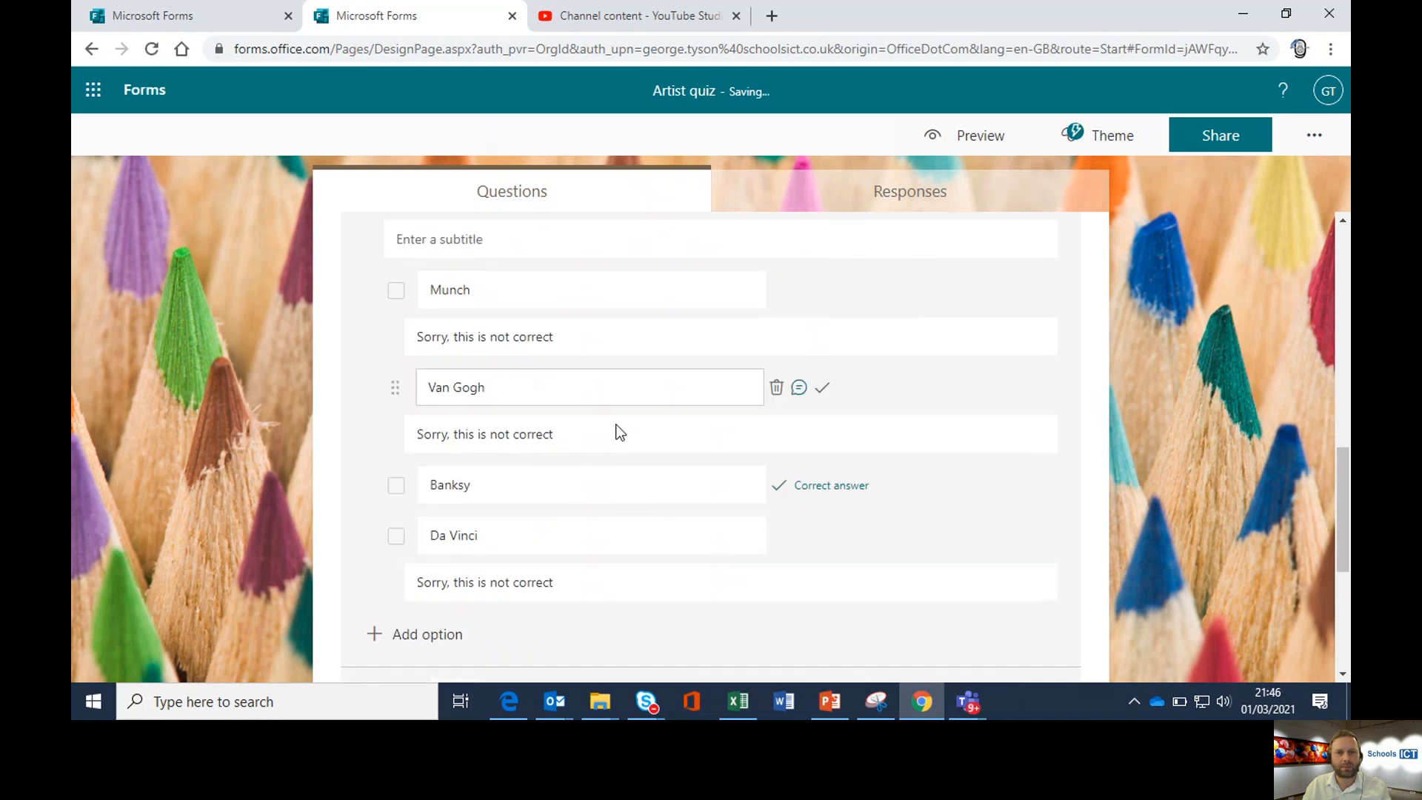
click(756, 296)
click(784, 294)
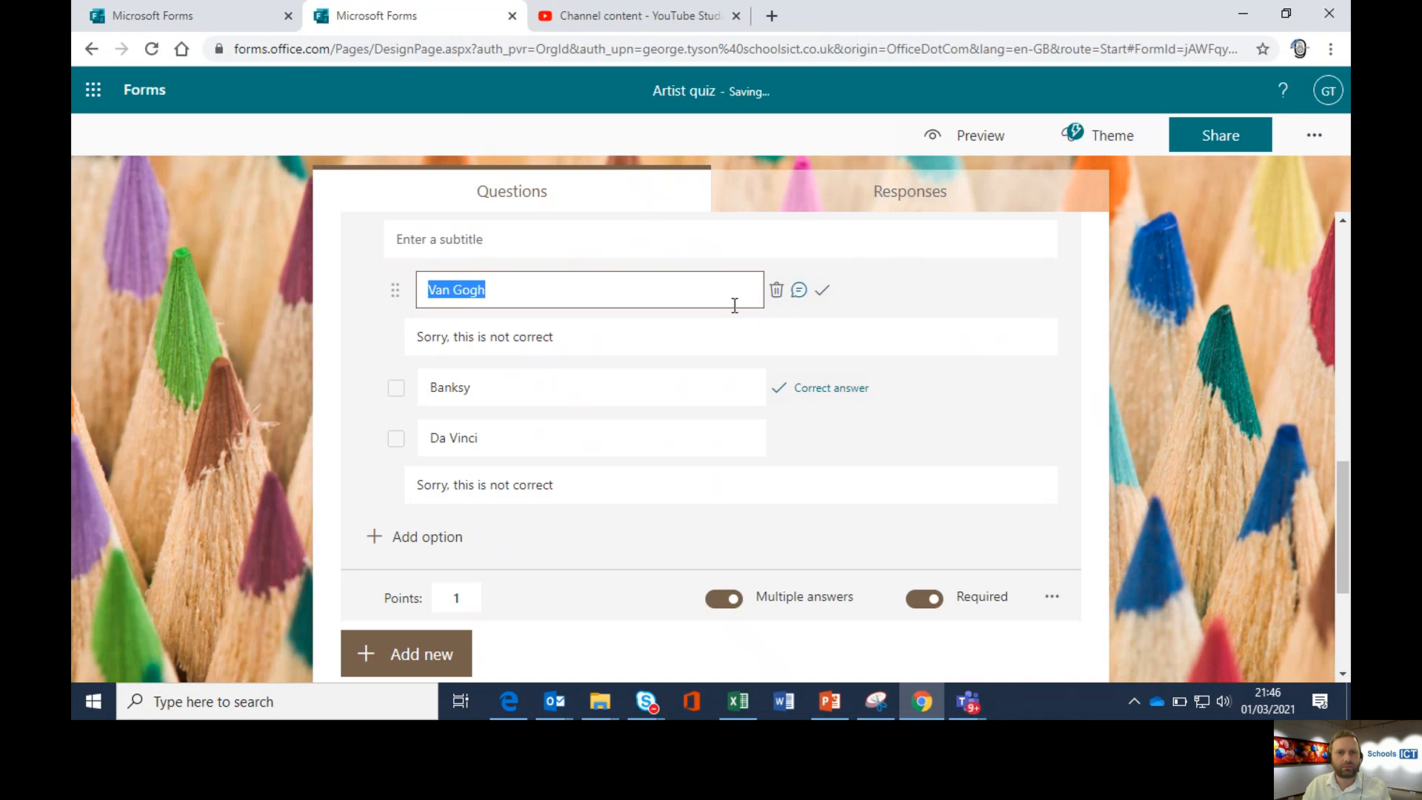
click(800, 291)
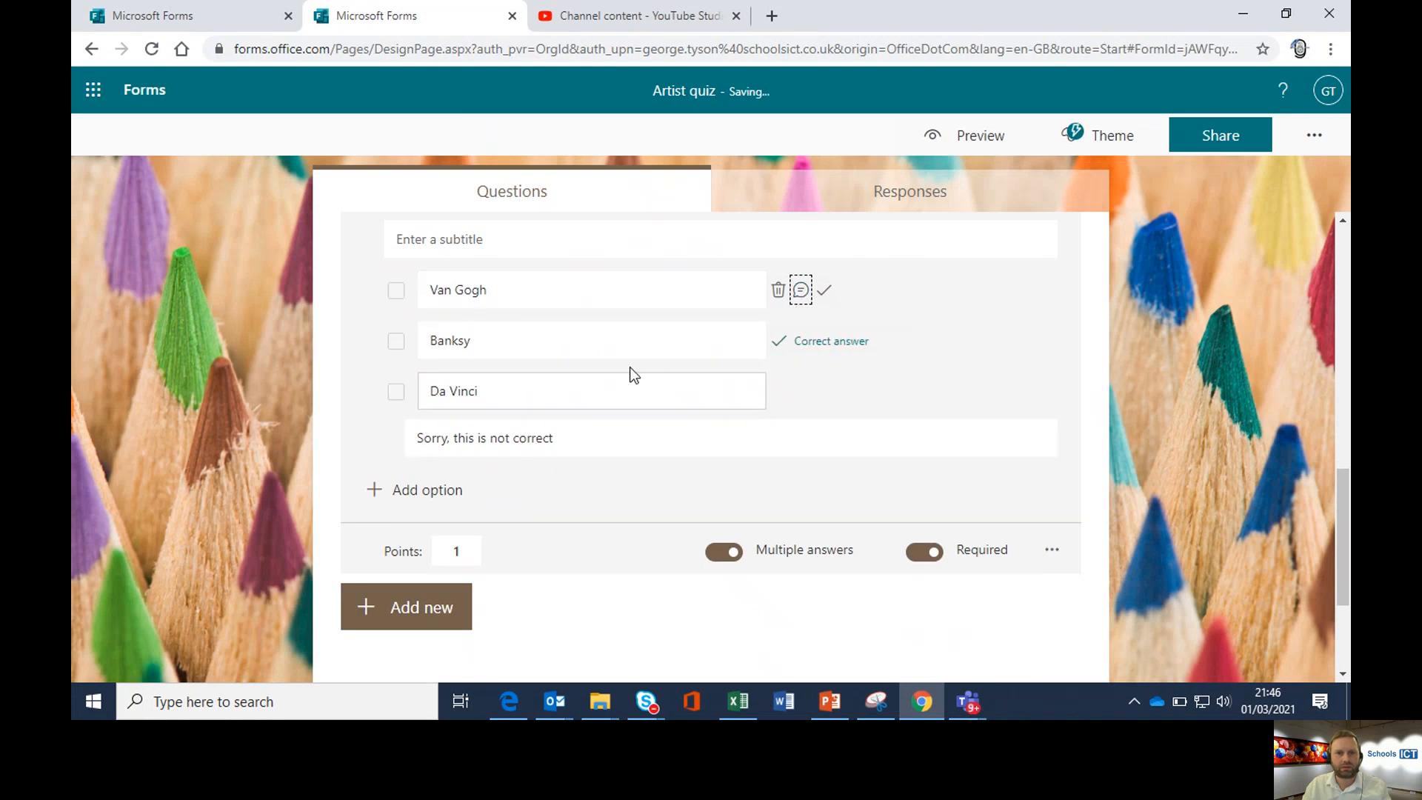
click(824, 342)
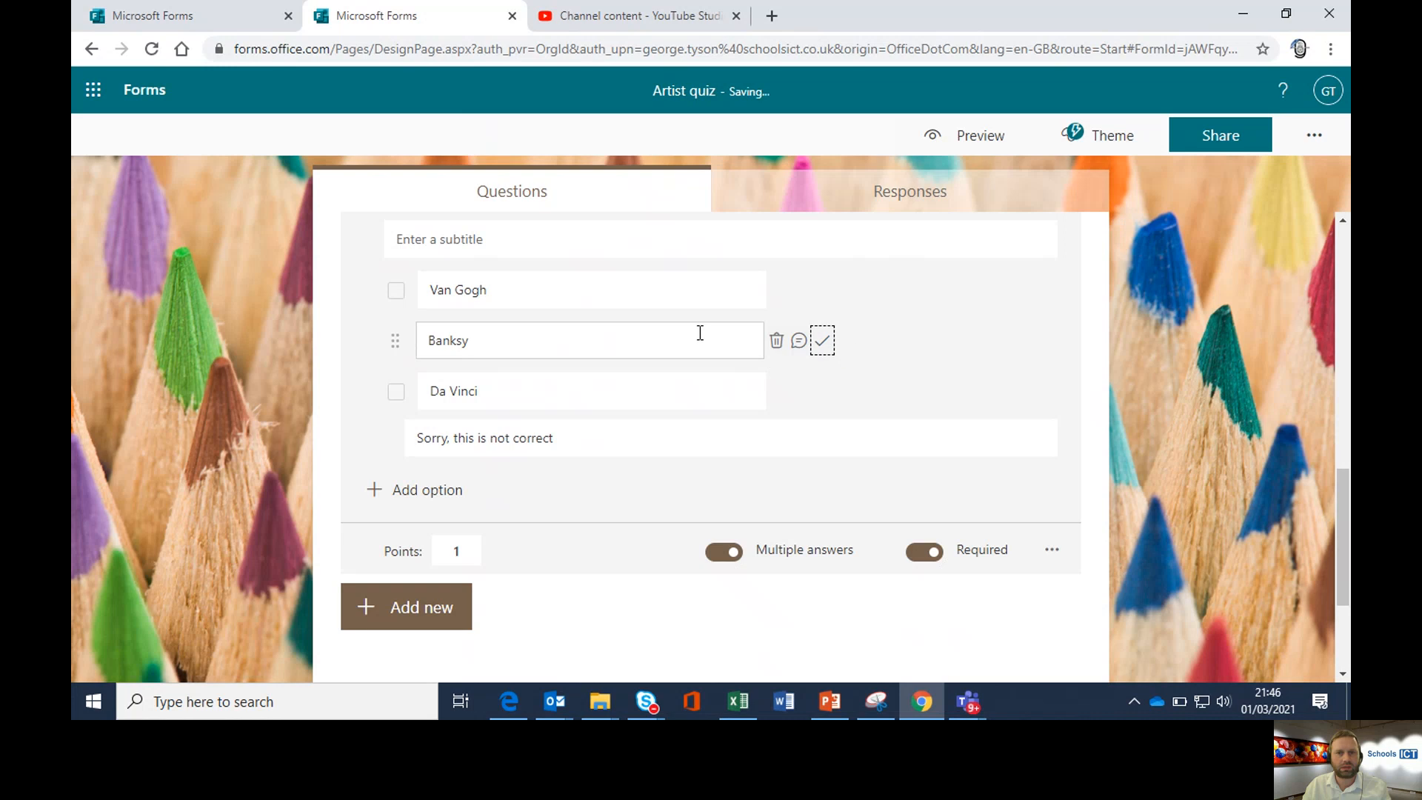
Remove the Da Vinci option's respondent message and add a fourth option named Munch to the duplicated question
click(393, 491)
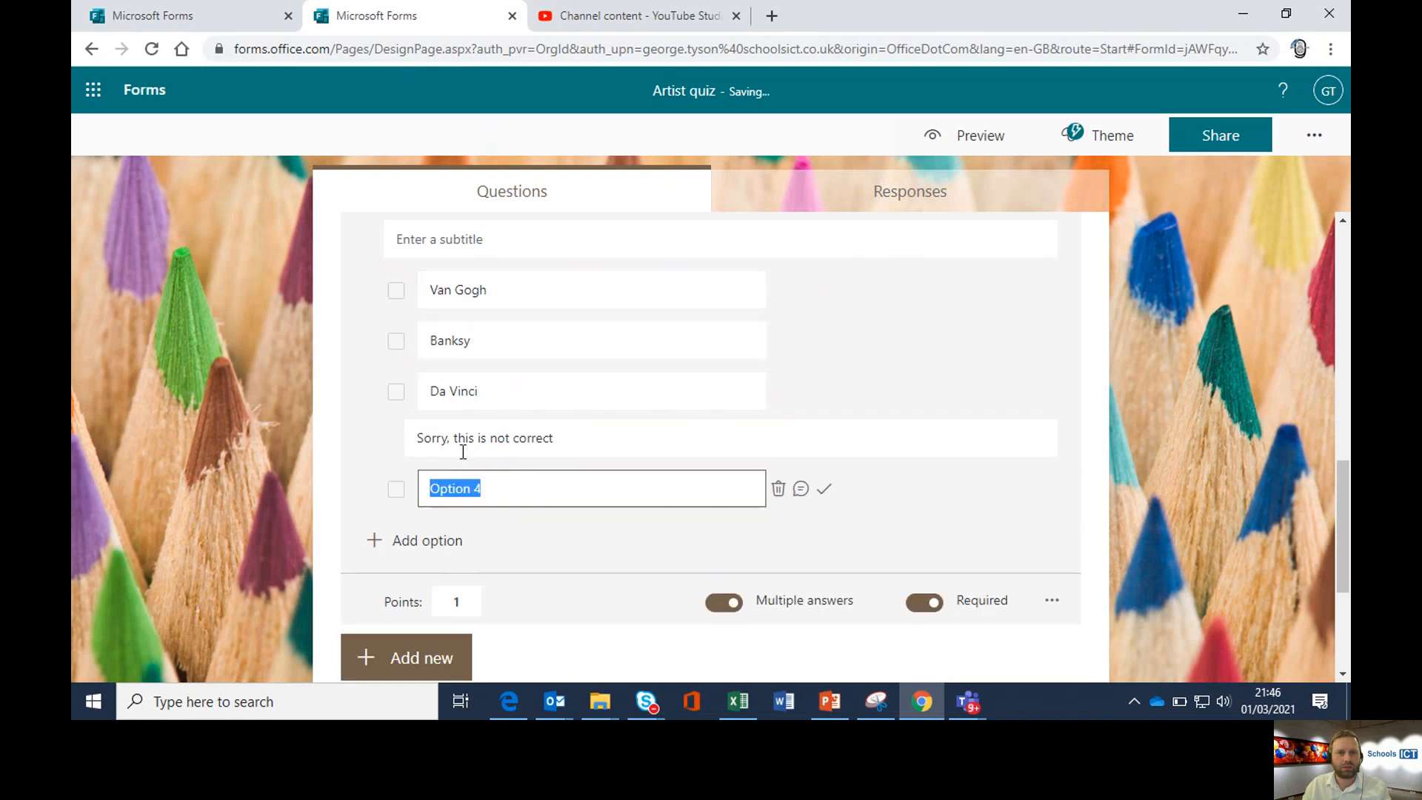
click(607, 435)
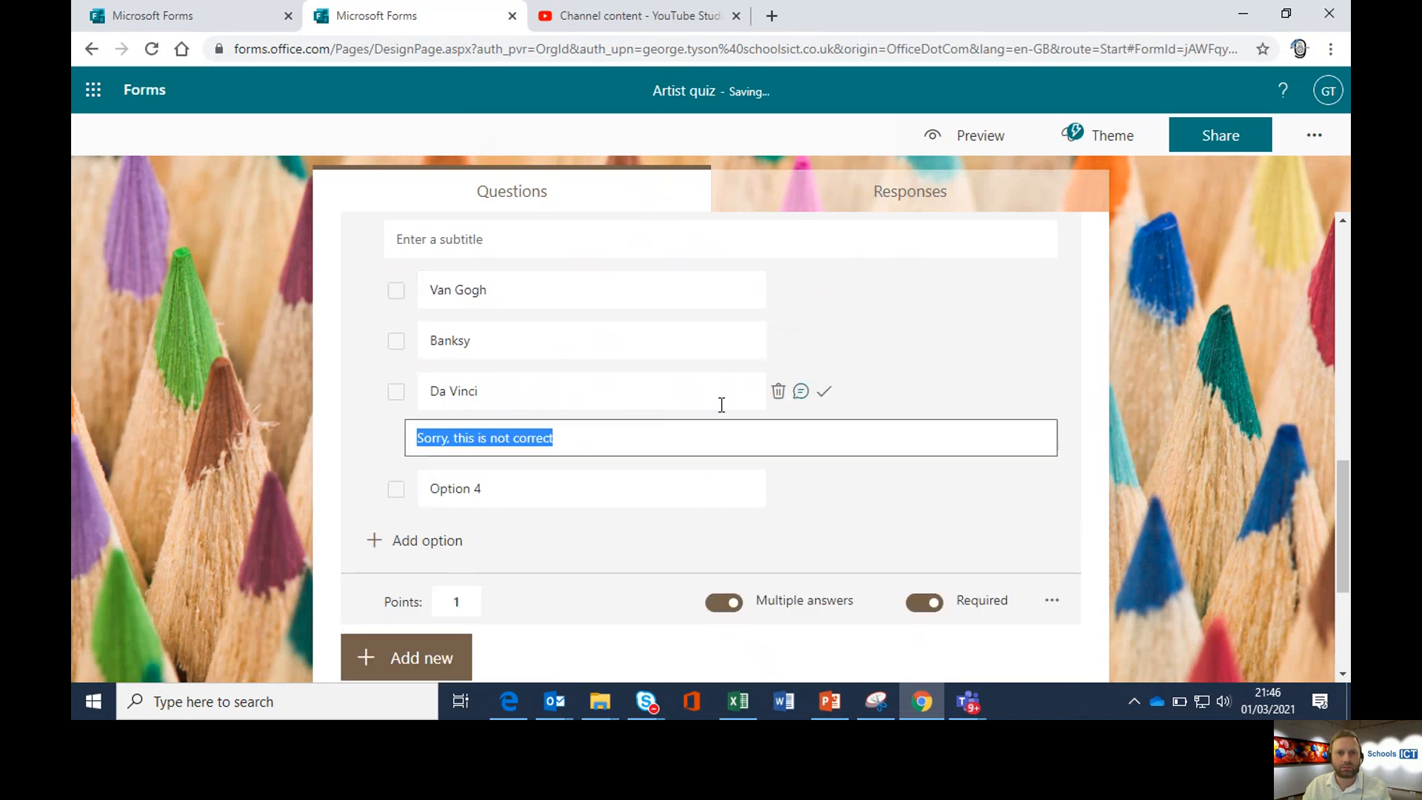
click(799, 390)
click(518, 441)
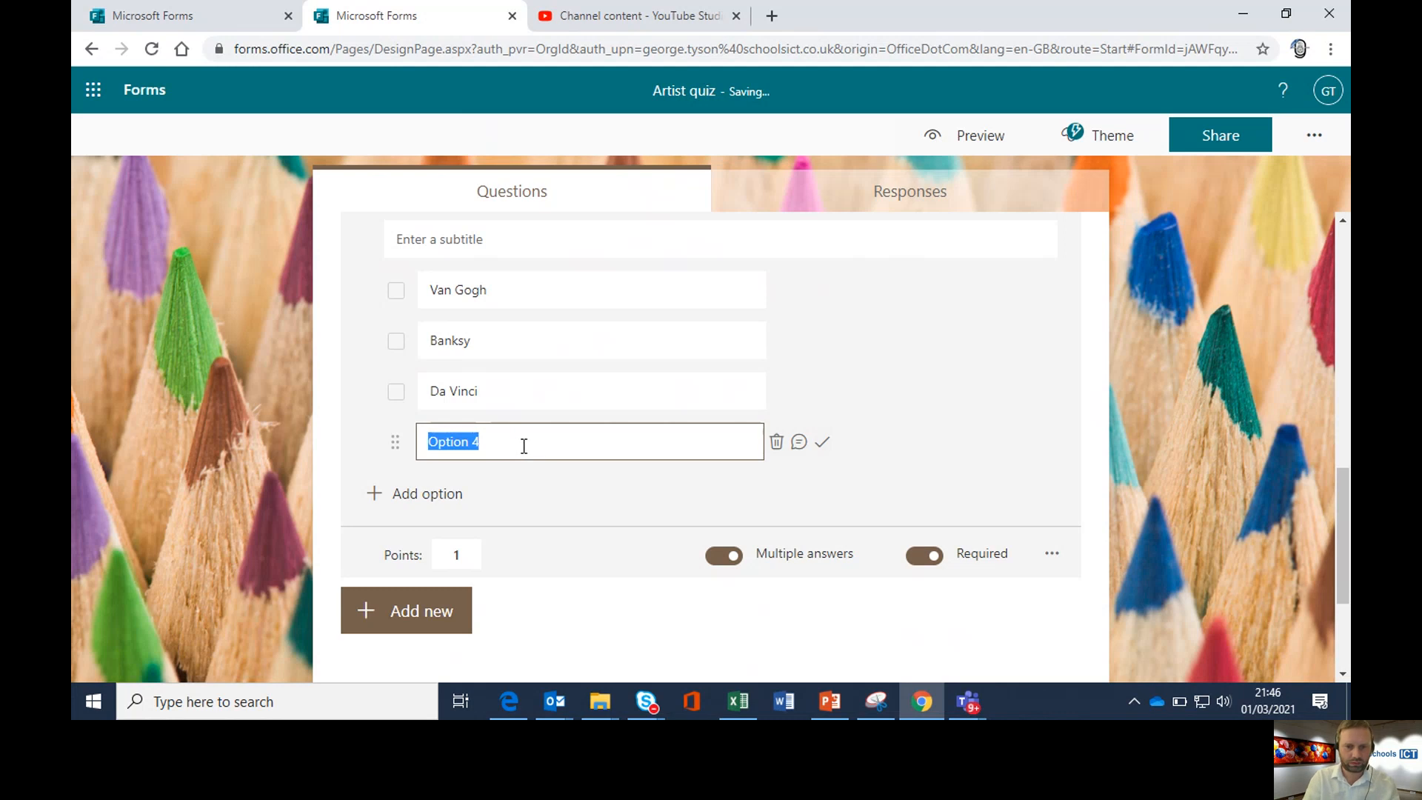
text(Munch)
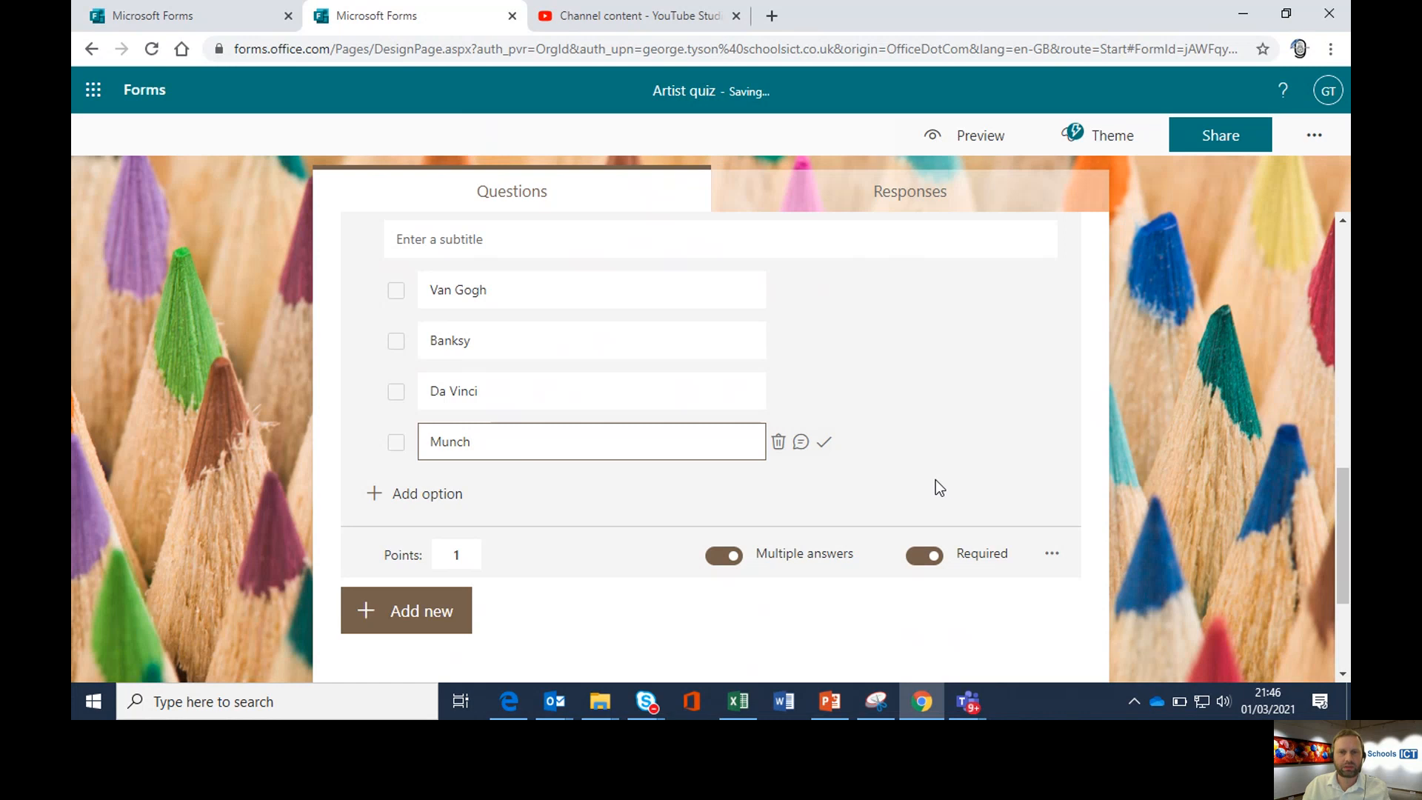
Mark Munch and Van Gogh as correct answers of the duplicated question
click(825, 442)
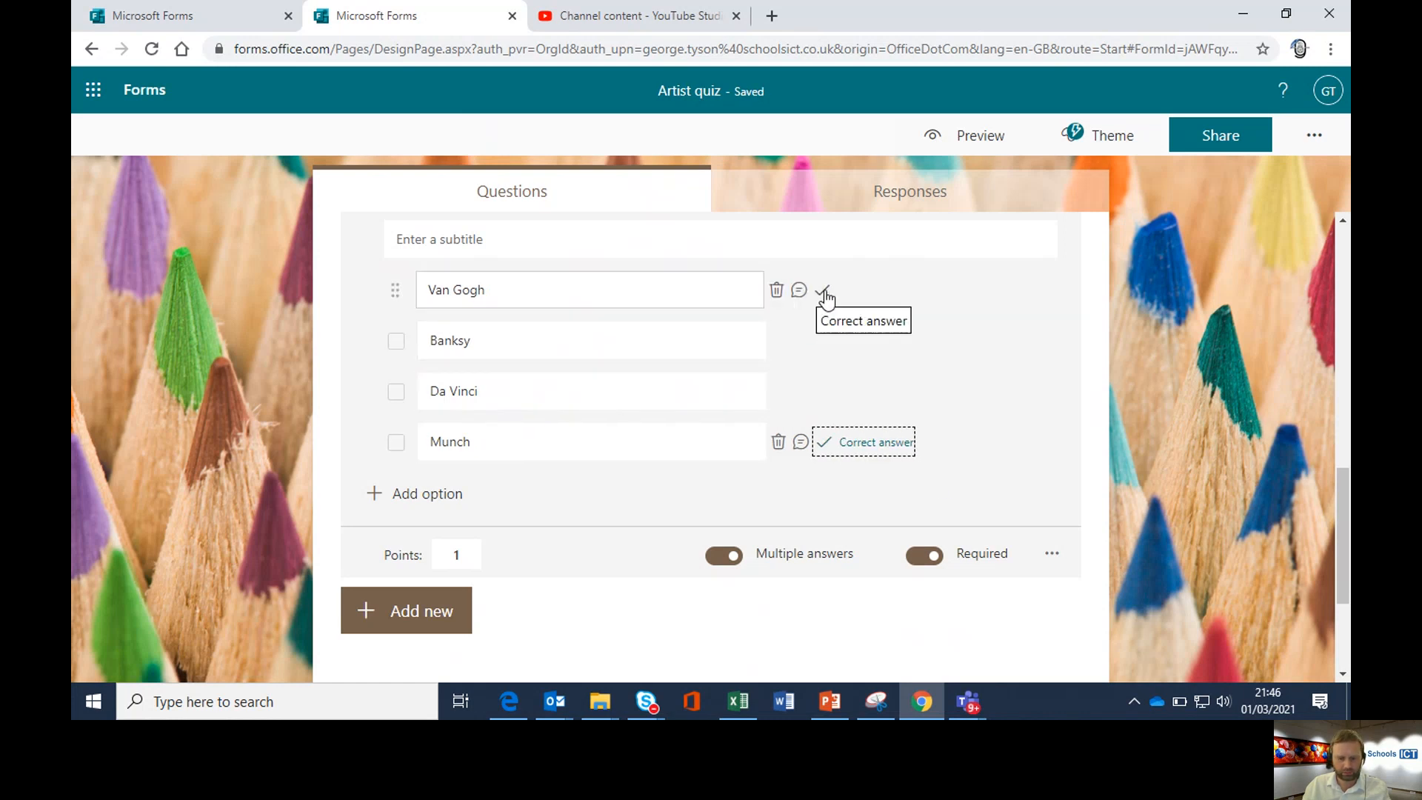
click(825, 293)
scroll(650, 339, up, 3)
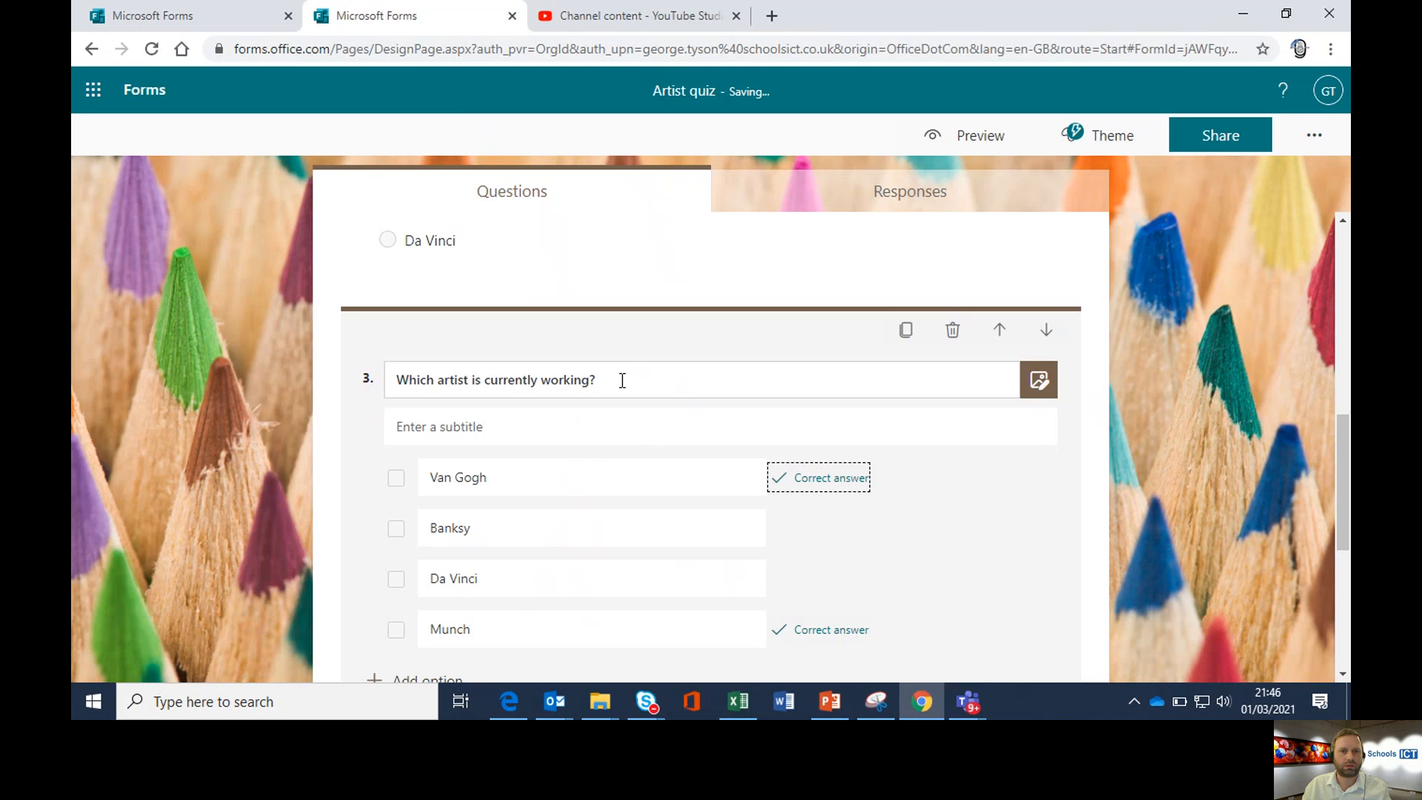
Change the duplicated question's title to "Which artists lived at roughly the same time?"
click(622, 380)
click(649, 382)
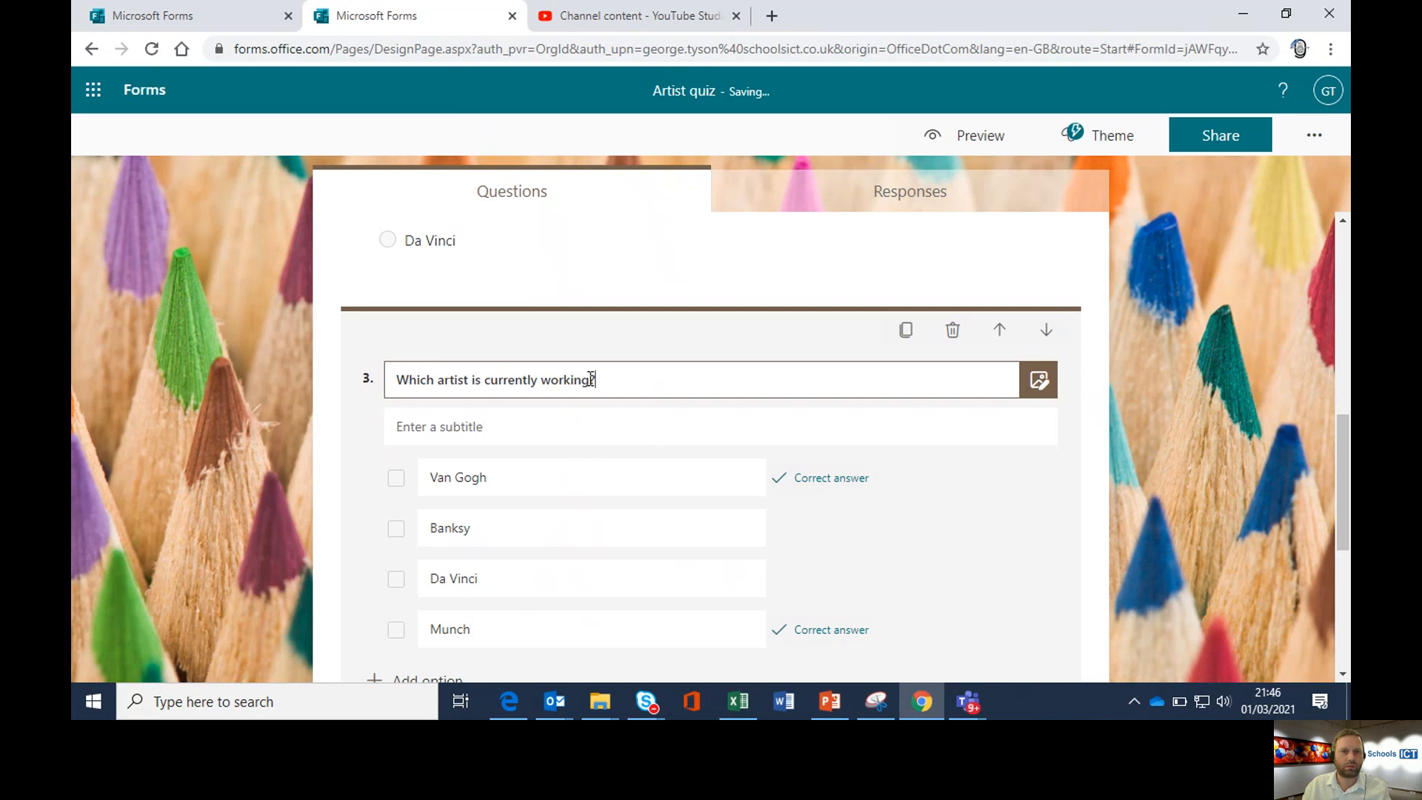
drag(591, 380, 481, 385)
key(BackSpace)
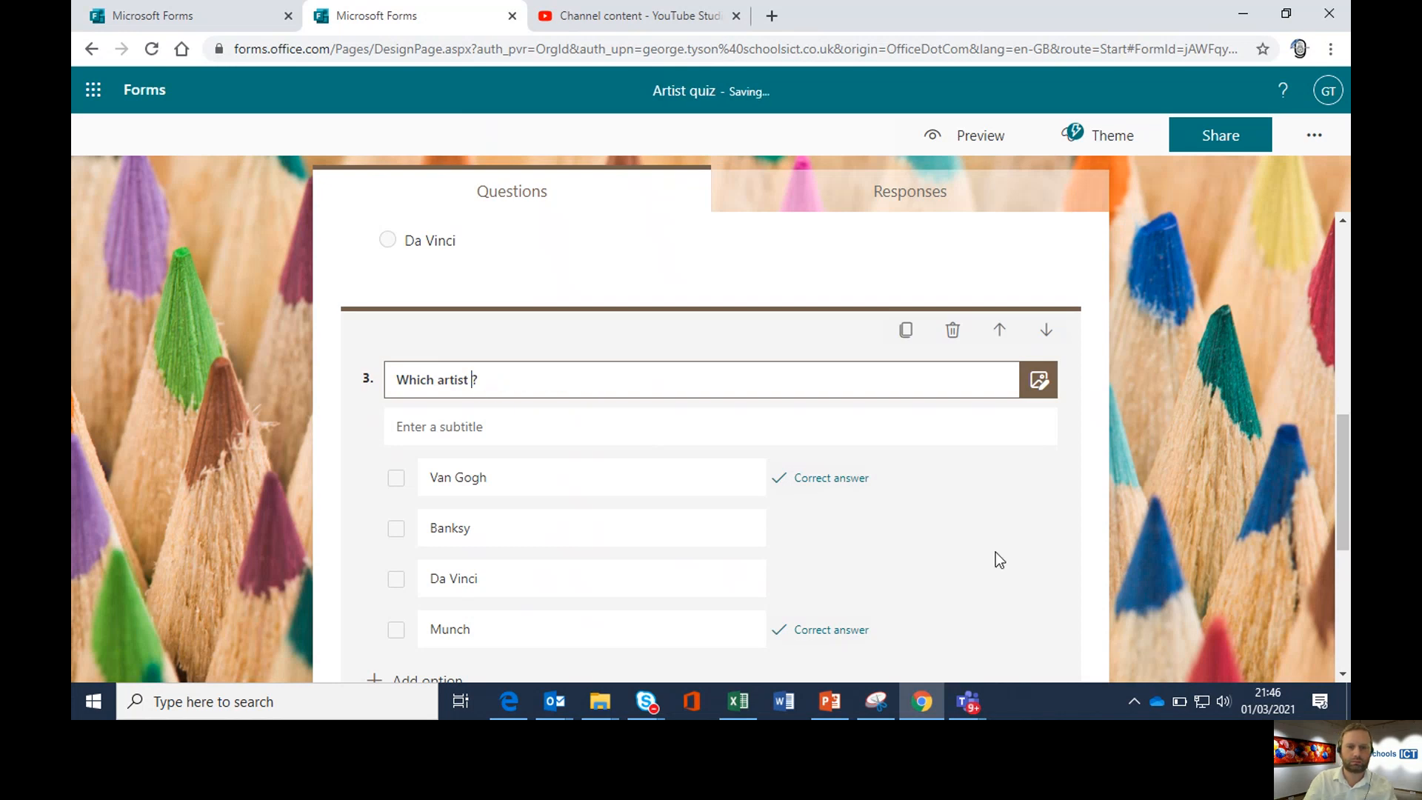
text(s lived at the same time)
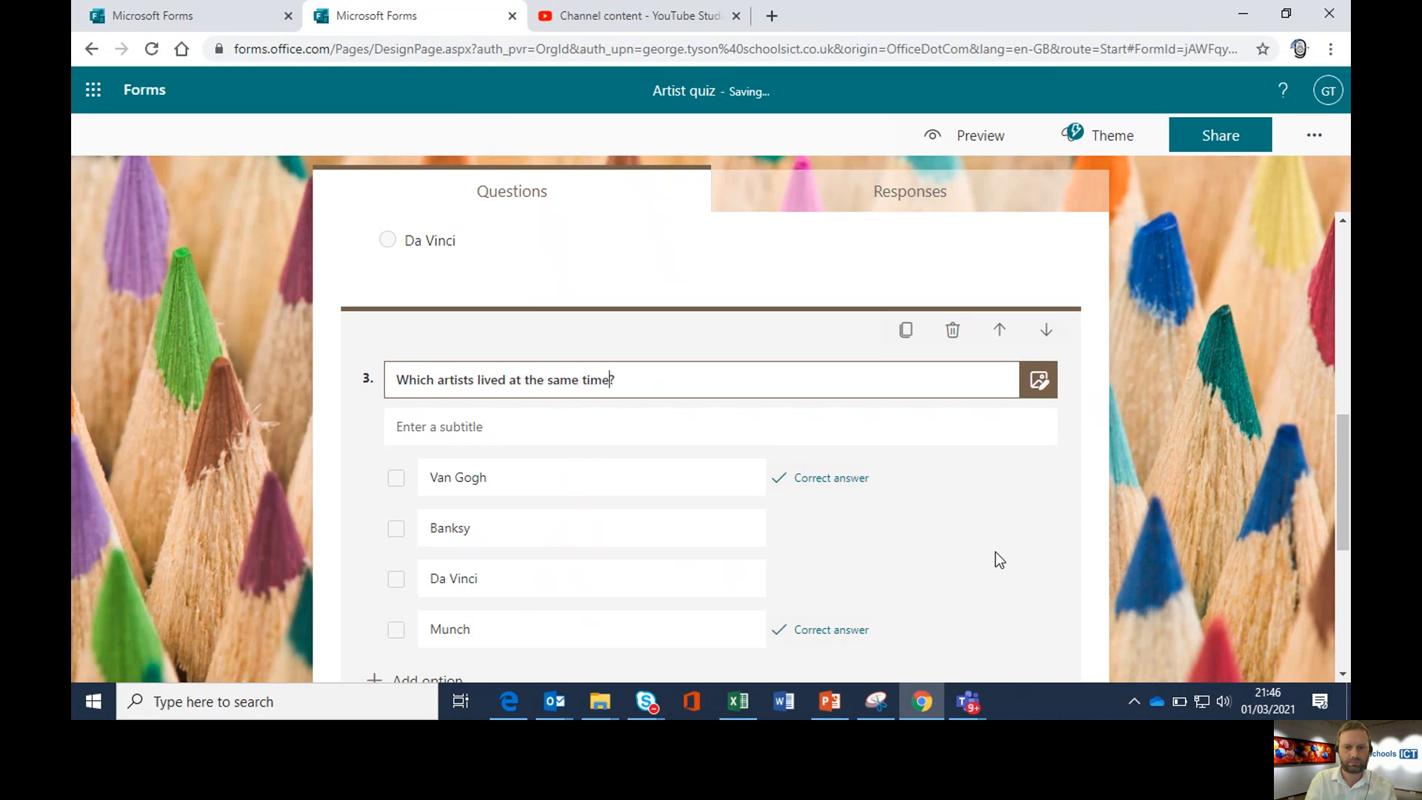
scroll(838, 452, down, 1)
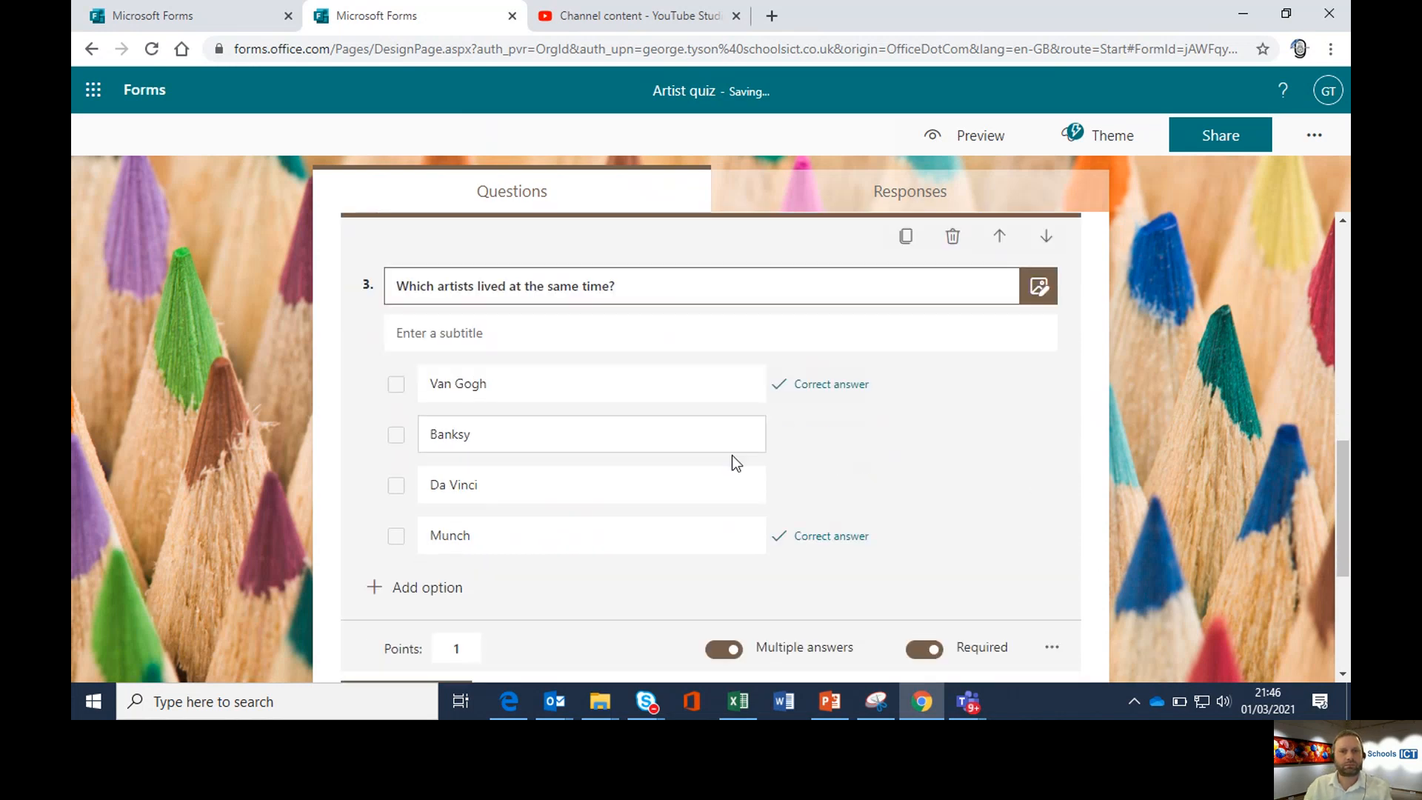
click(525, 286)
text(roughly)
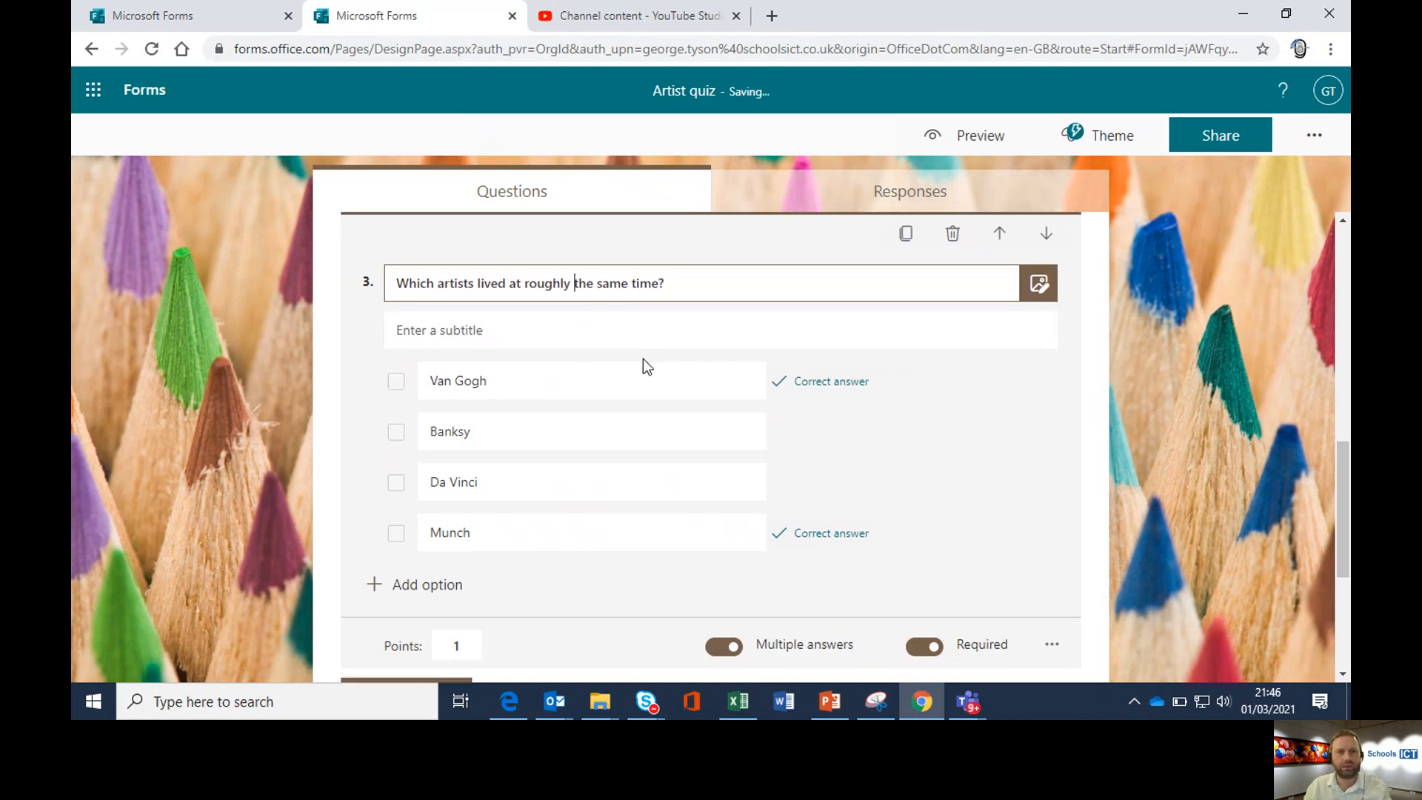
Remove the subtitle from the "Which artists lived at roughly the same time?" question
scroll(644, 363, down, 2)
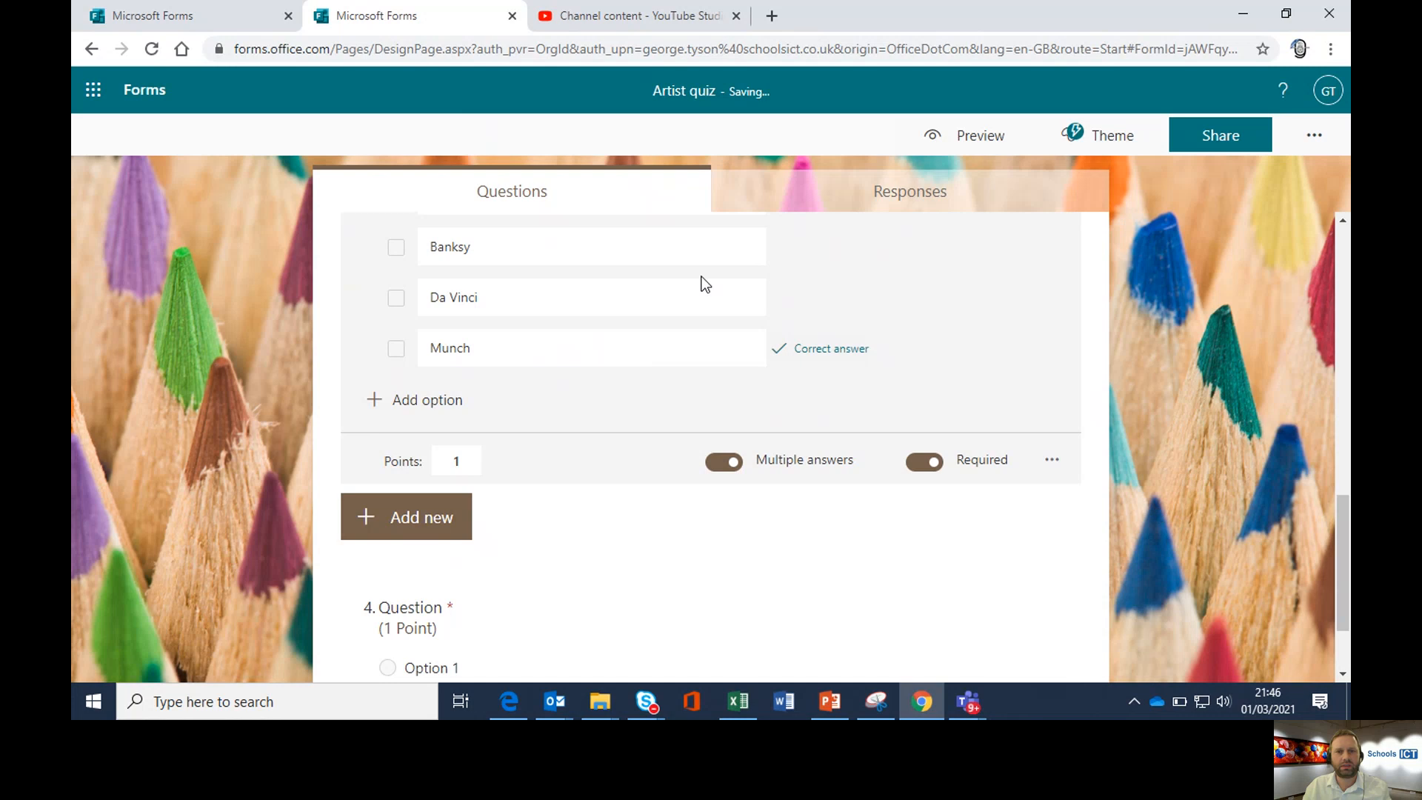
scroll(703, 285, up, 2)
scroll(785, 378, down, 1)
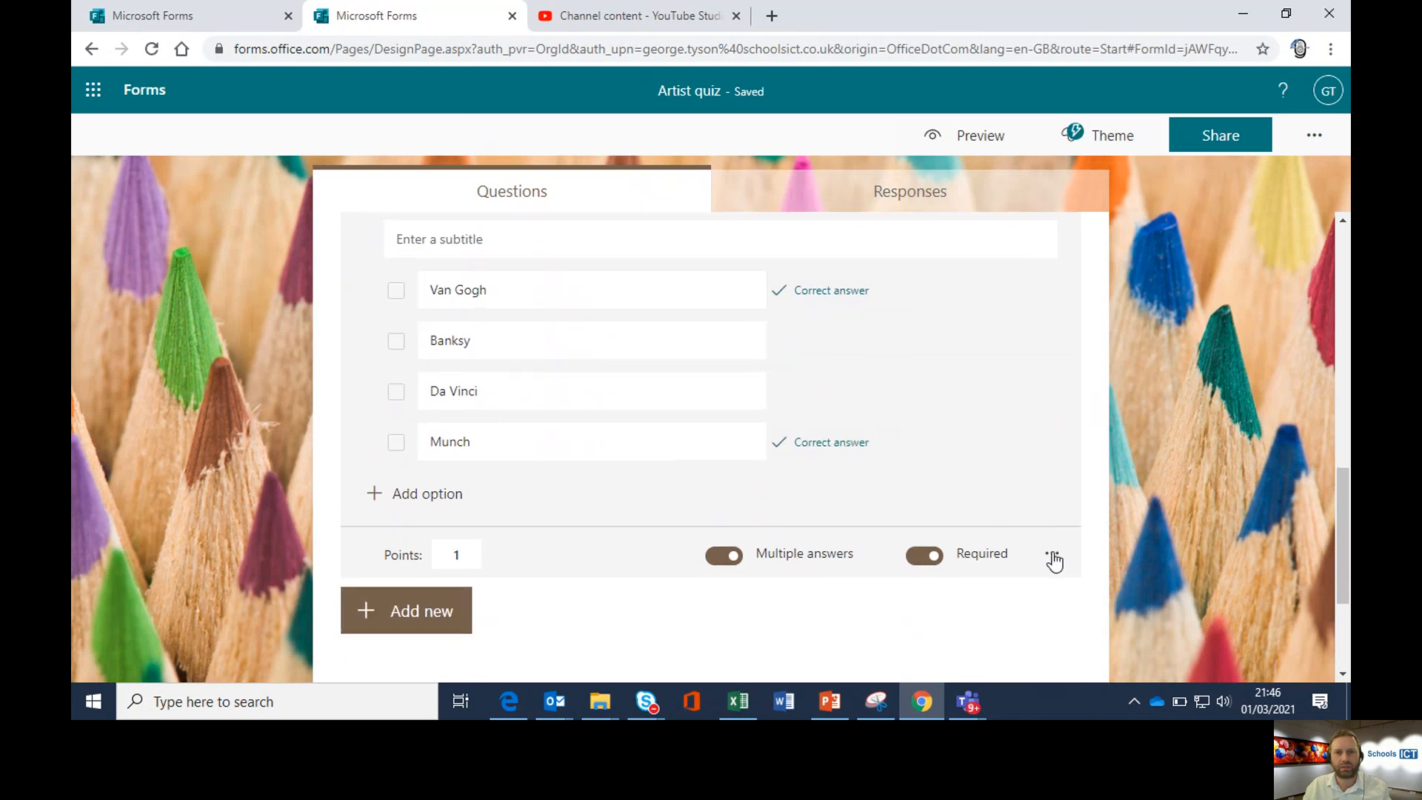
click(1052, 556)
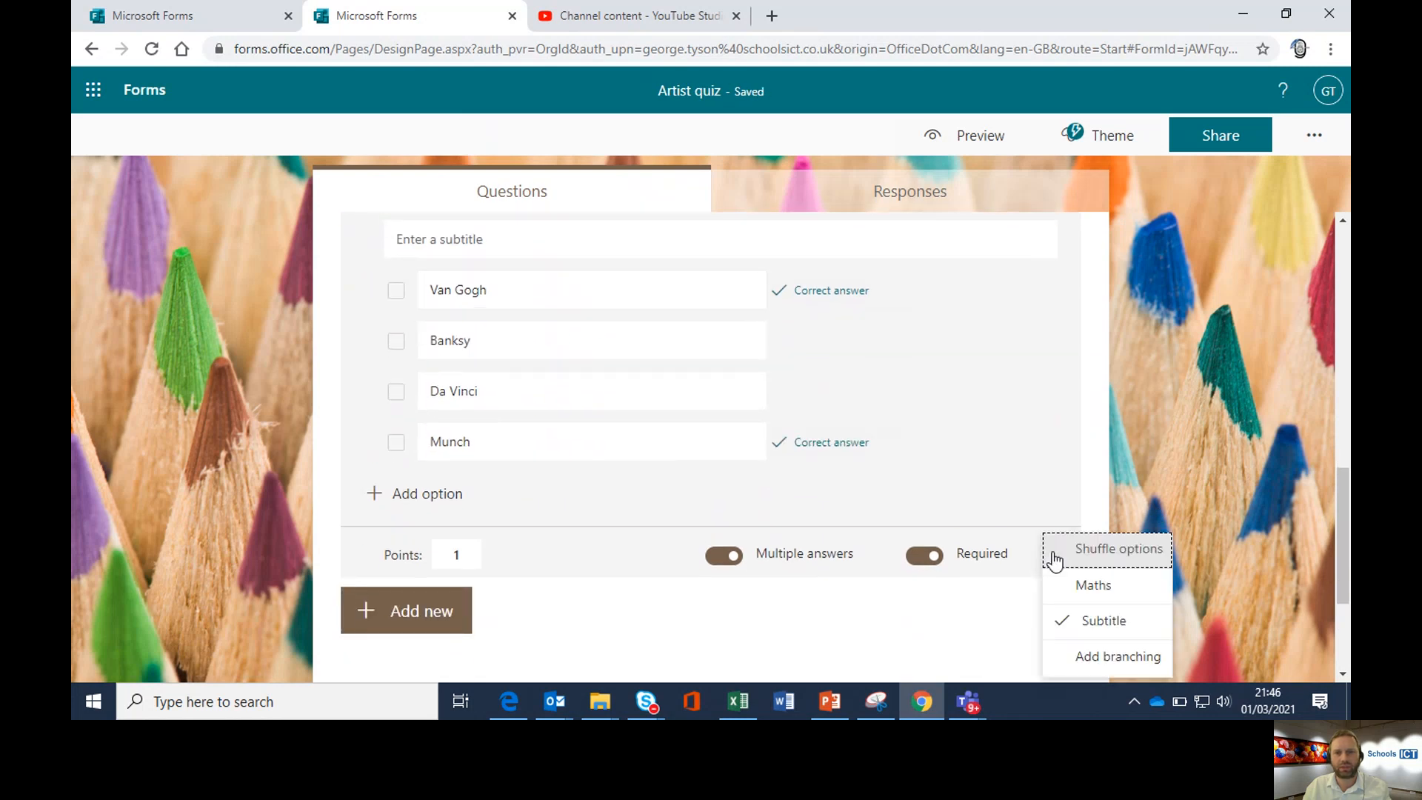
click(1111, 622)
scroll(749, 486, down, 3)
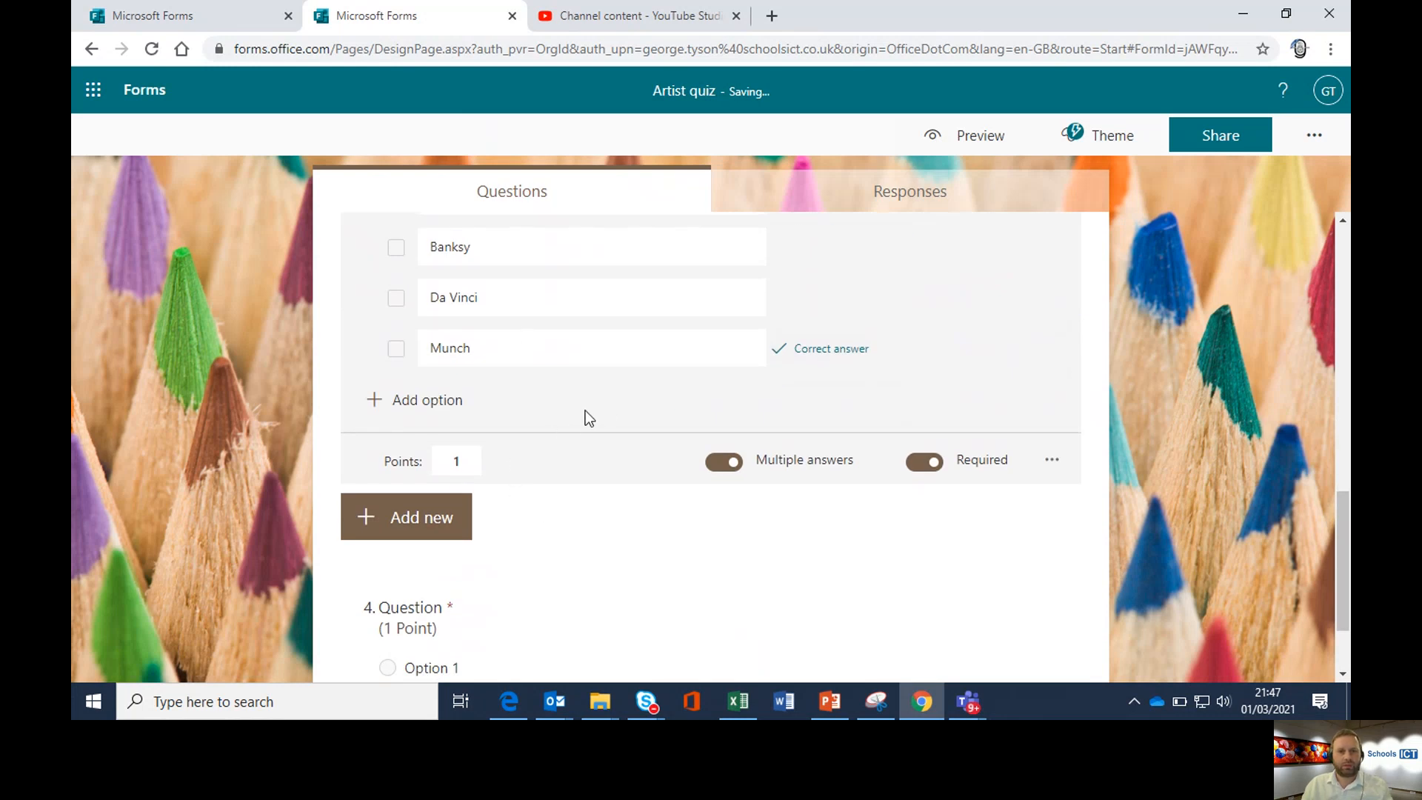
Set the points for the multiple-answer question to 2
scroll(541, 518, down, 1)
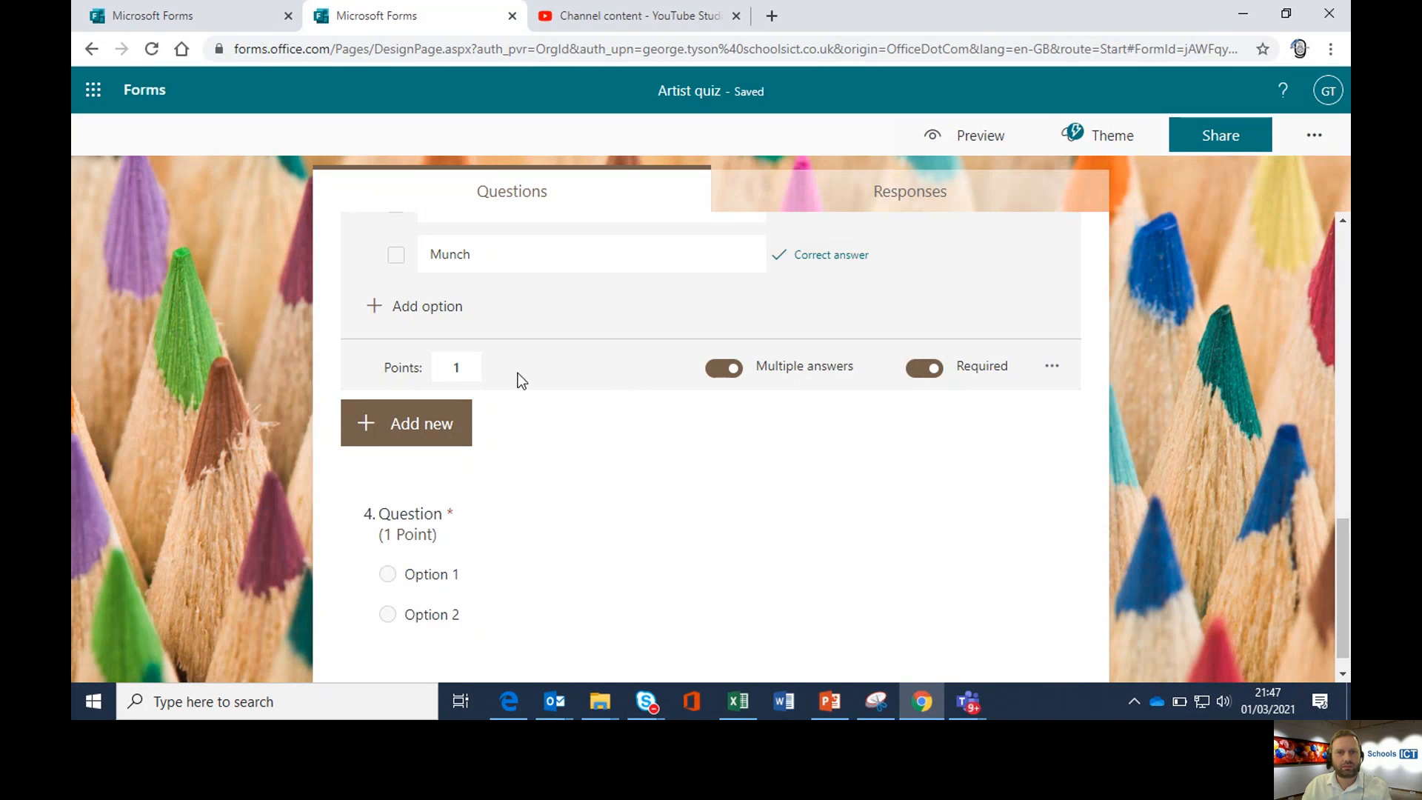
click(459, 366)
key(BackSpace)
text(2)
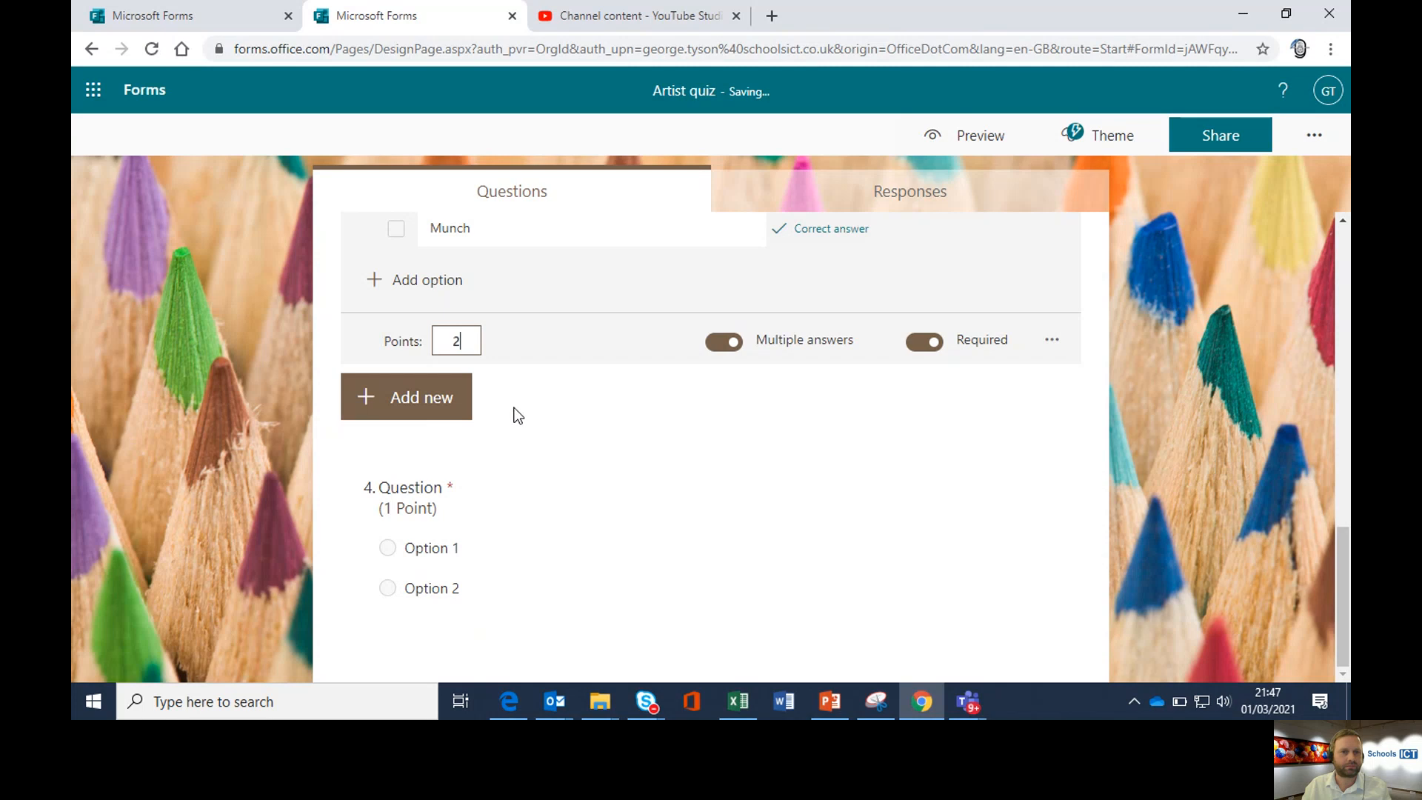
Delete the blank fourth choice question and add a text question after question 3 in its place
click(508, 502)
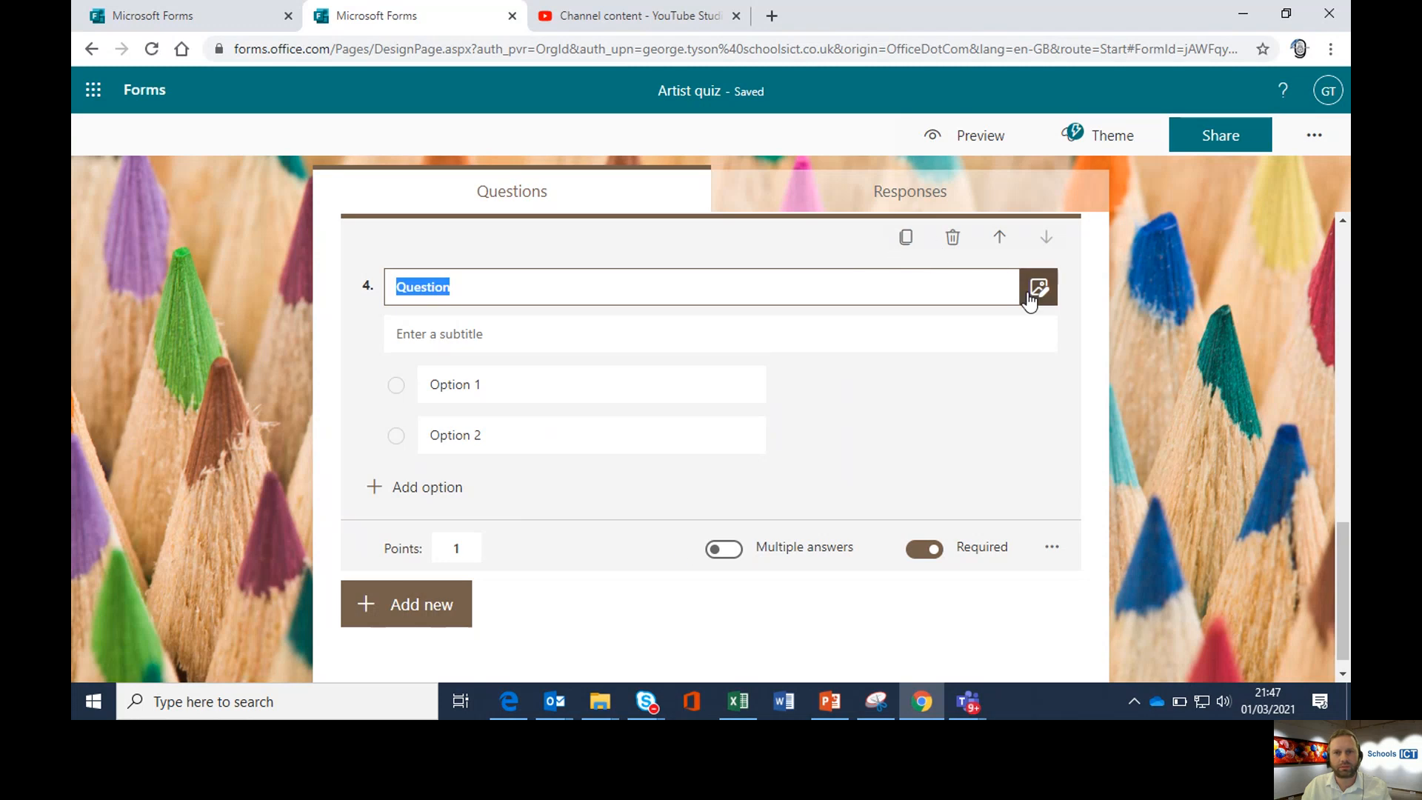
click(953, 238)
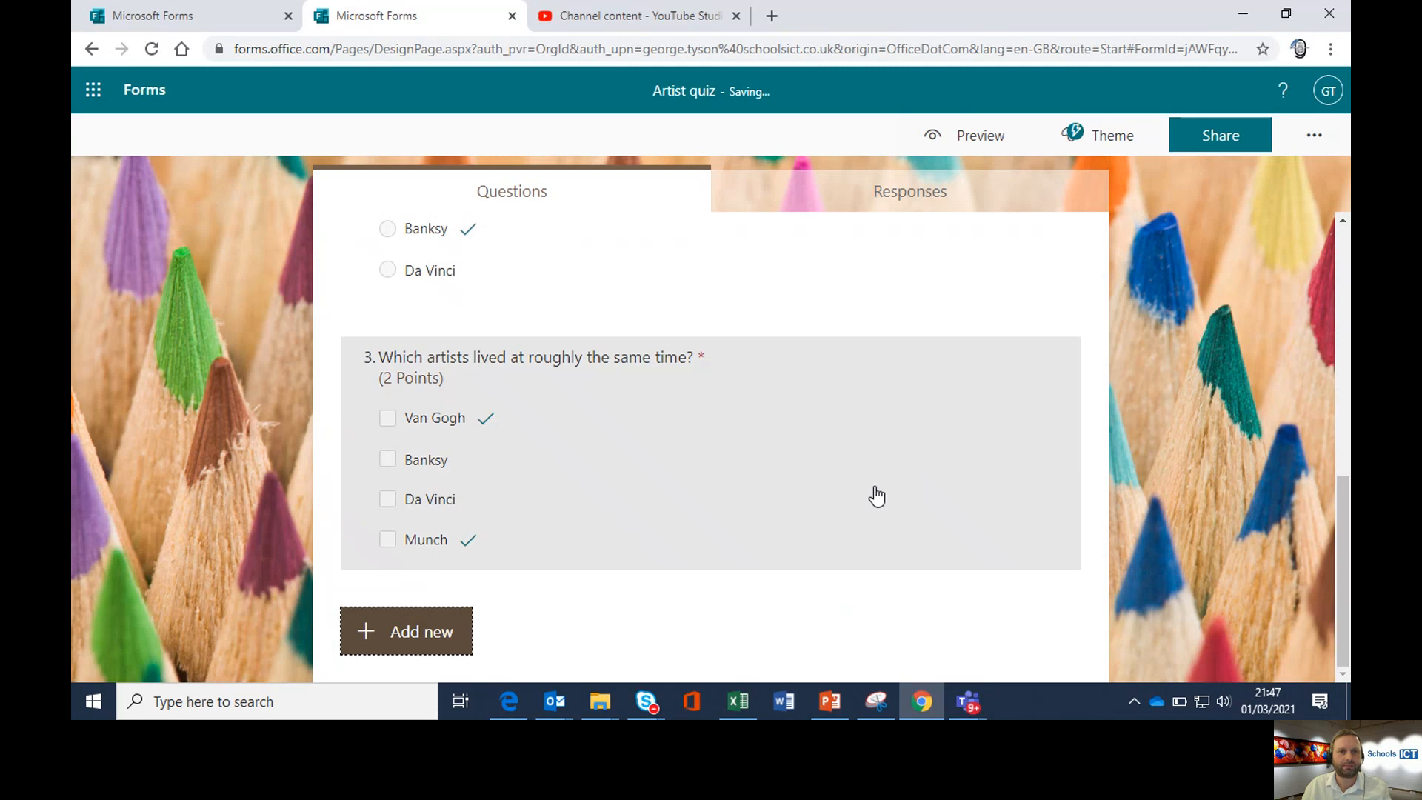
scroll(714, 397, up, 2)
scroll(714, 394, down, 2)
click(400, 642)
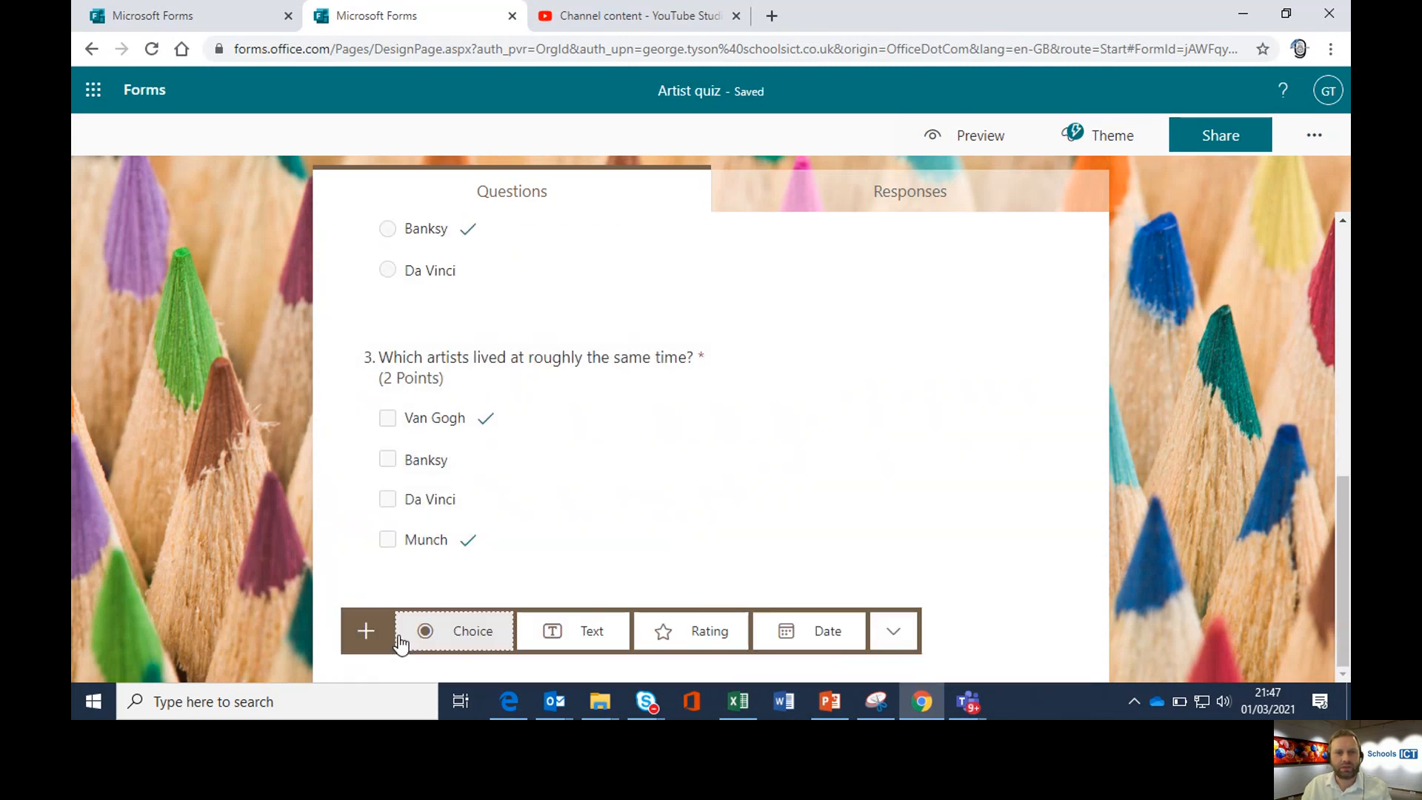
click(593, 631)
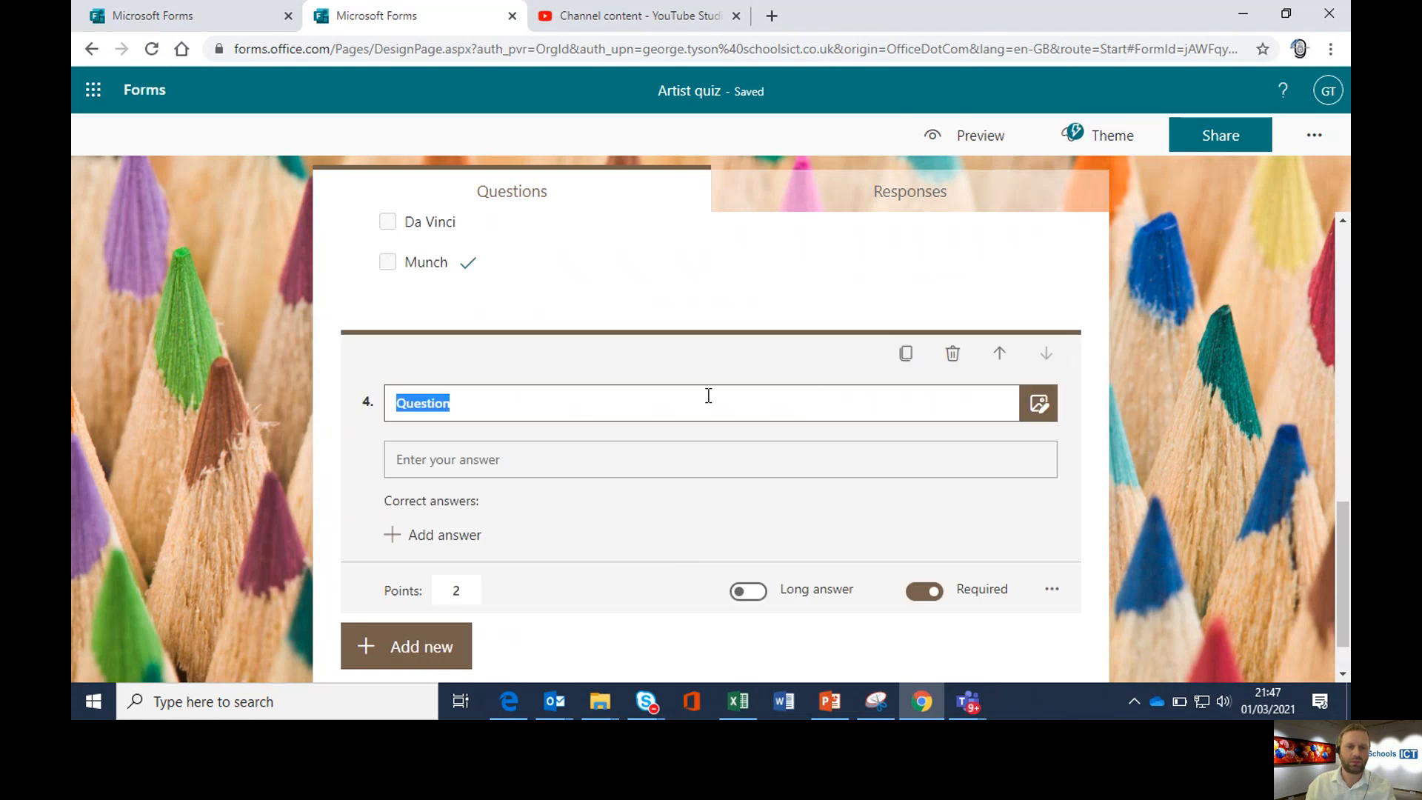
text(Comp)
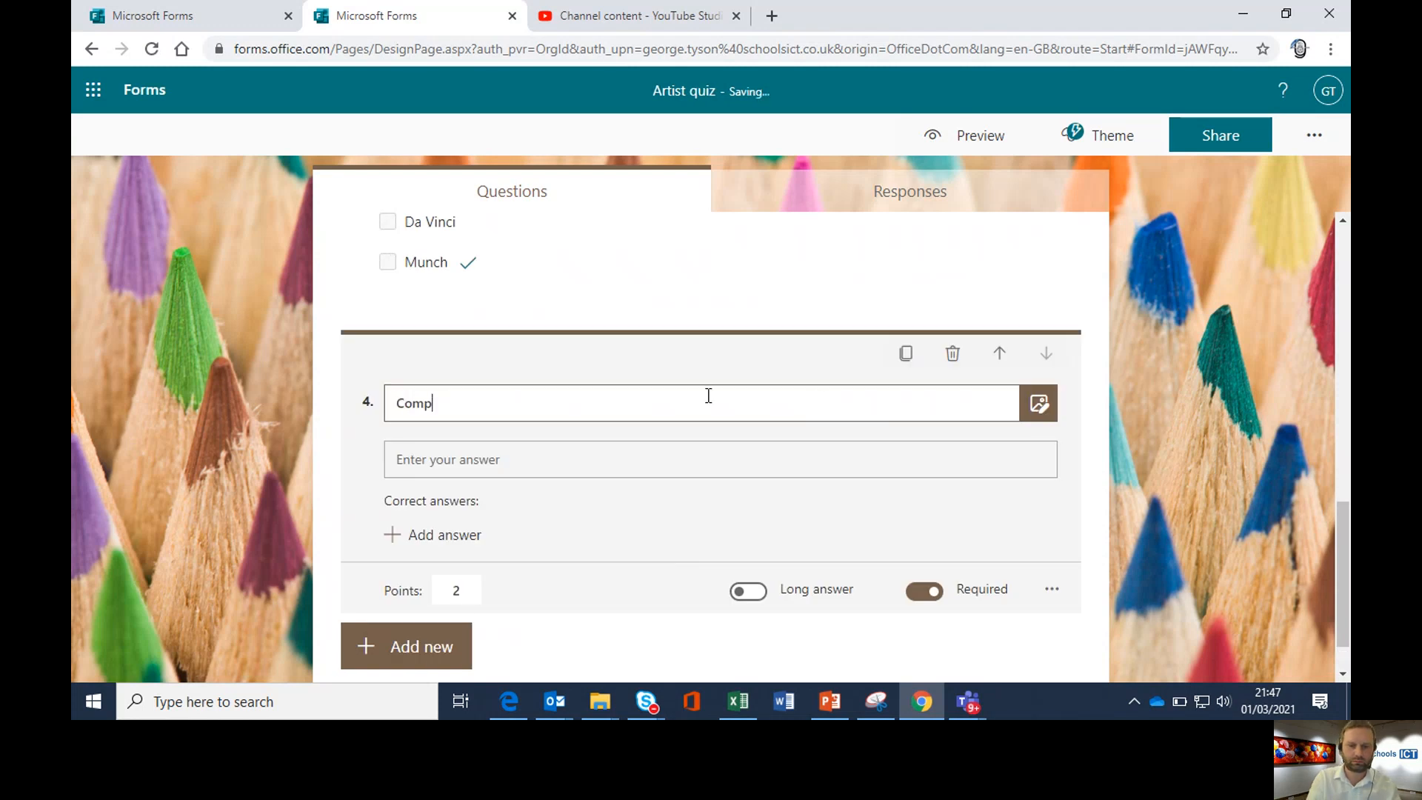
key(BackSpace)
key(BackSpace)
key(BackSpace)
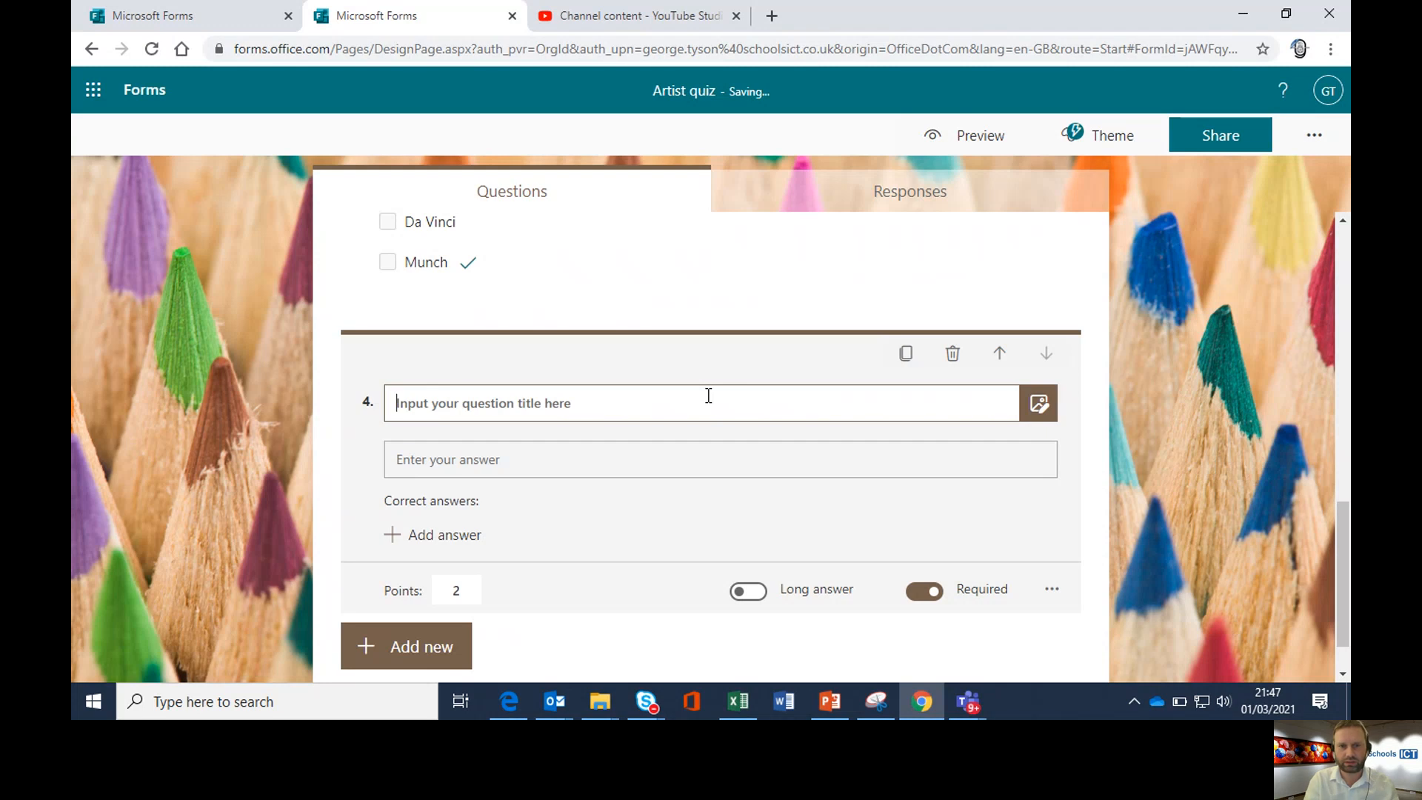
text(Describe the most famou)
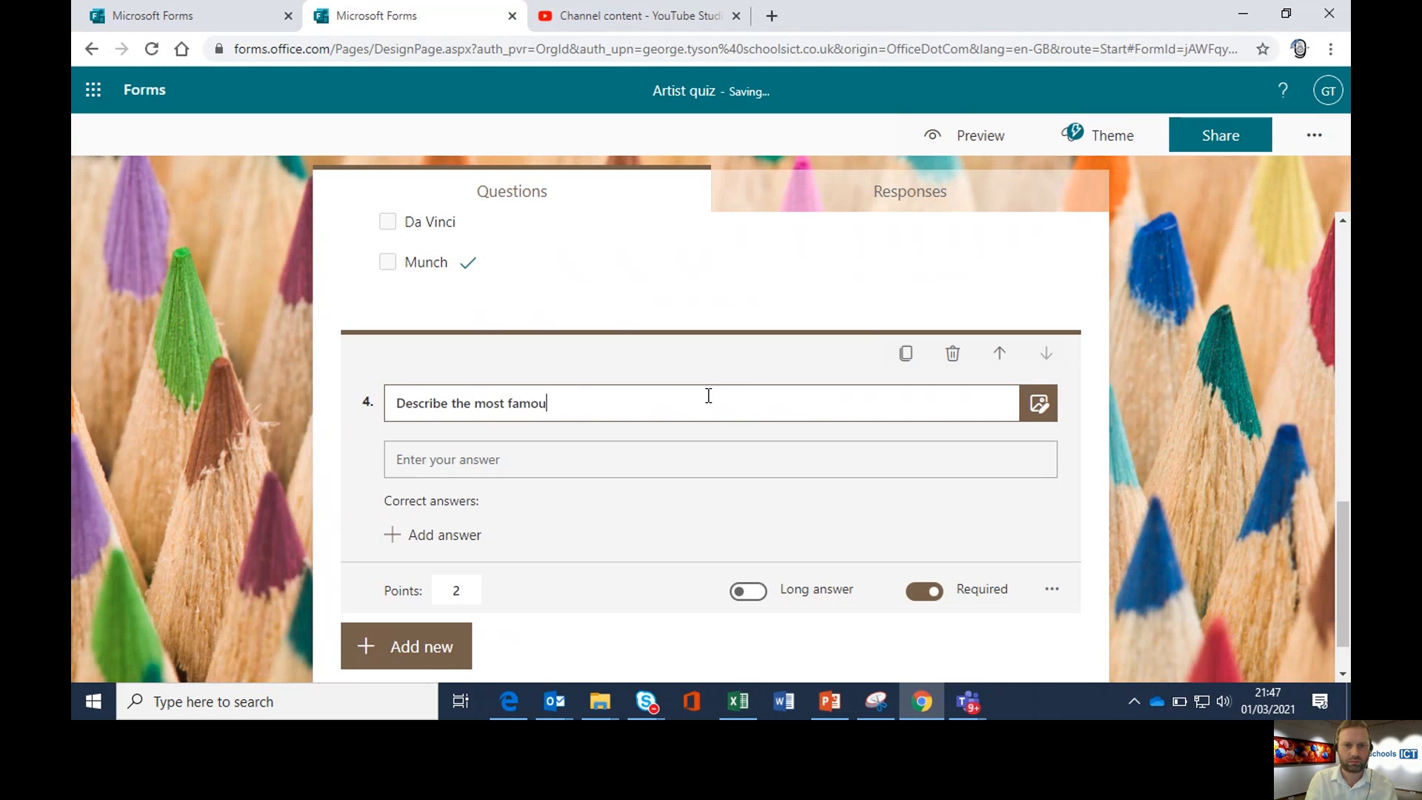
key(BackSpace)
key(BackSpace)
key(BackSpace)
key(BackSpace)
key(BackSpace)
key(BackSpace)
key(BackSpace)
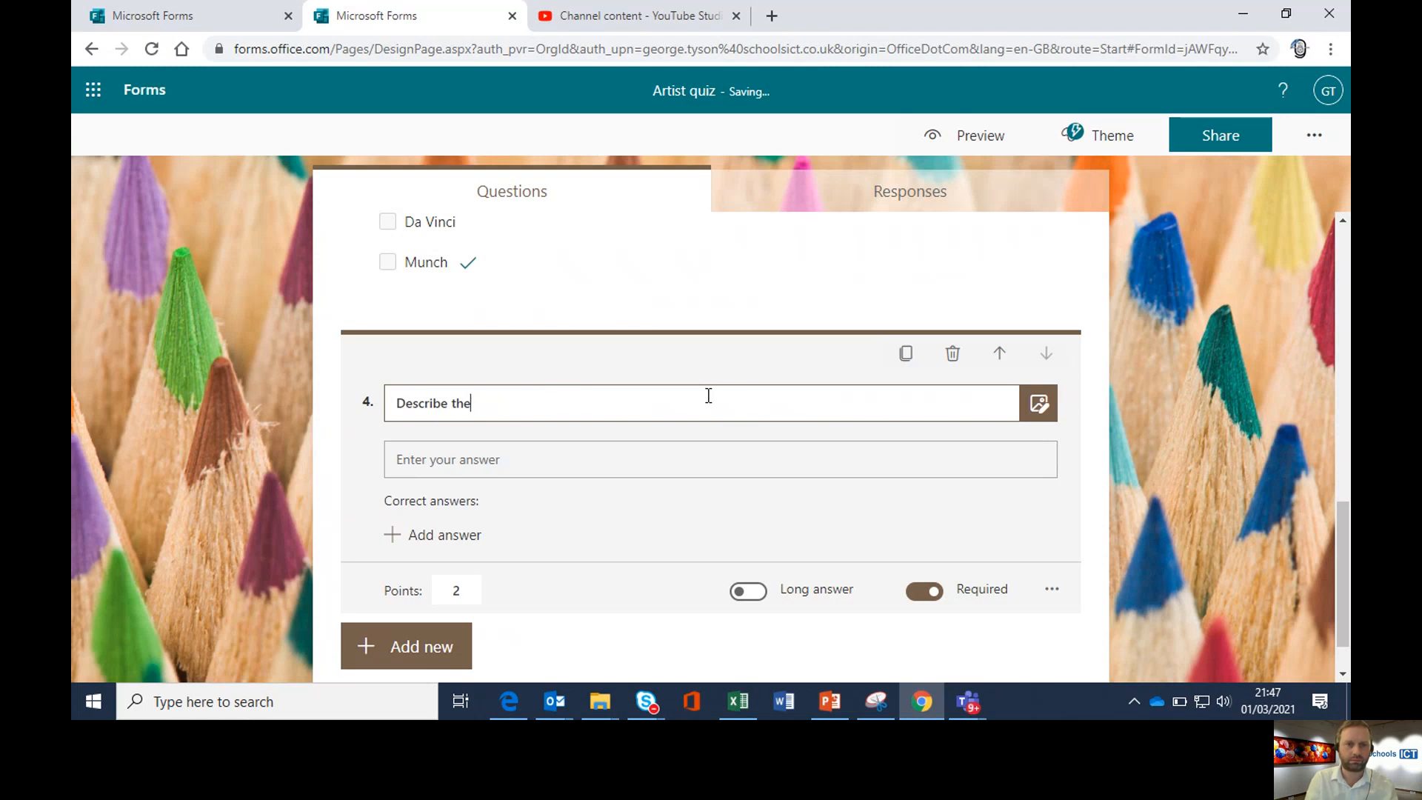
key(BackSpace)
key(BackSpace)
key(BackSpace)
key(BackSpace)
Title the text question "Name the flowers made famous by Van Gogh" and add "sunflowers" and "Sun flowers" as its correct answers
text(Name the flowers made f)
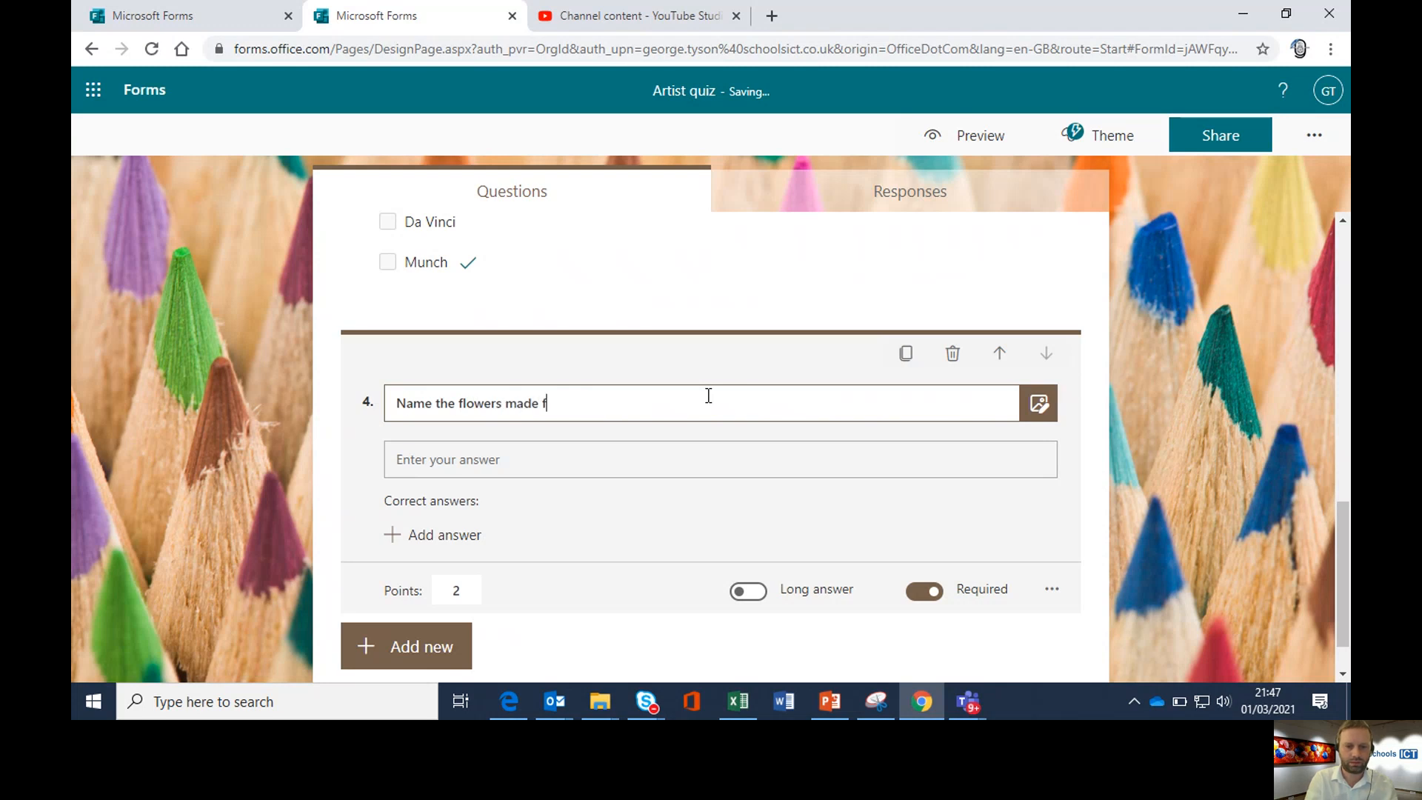
text(amous by Van Gogh)
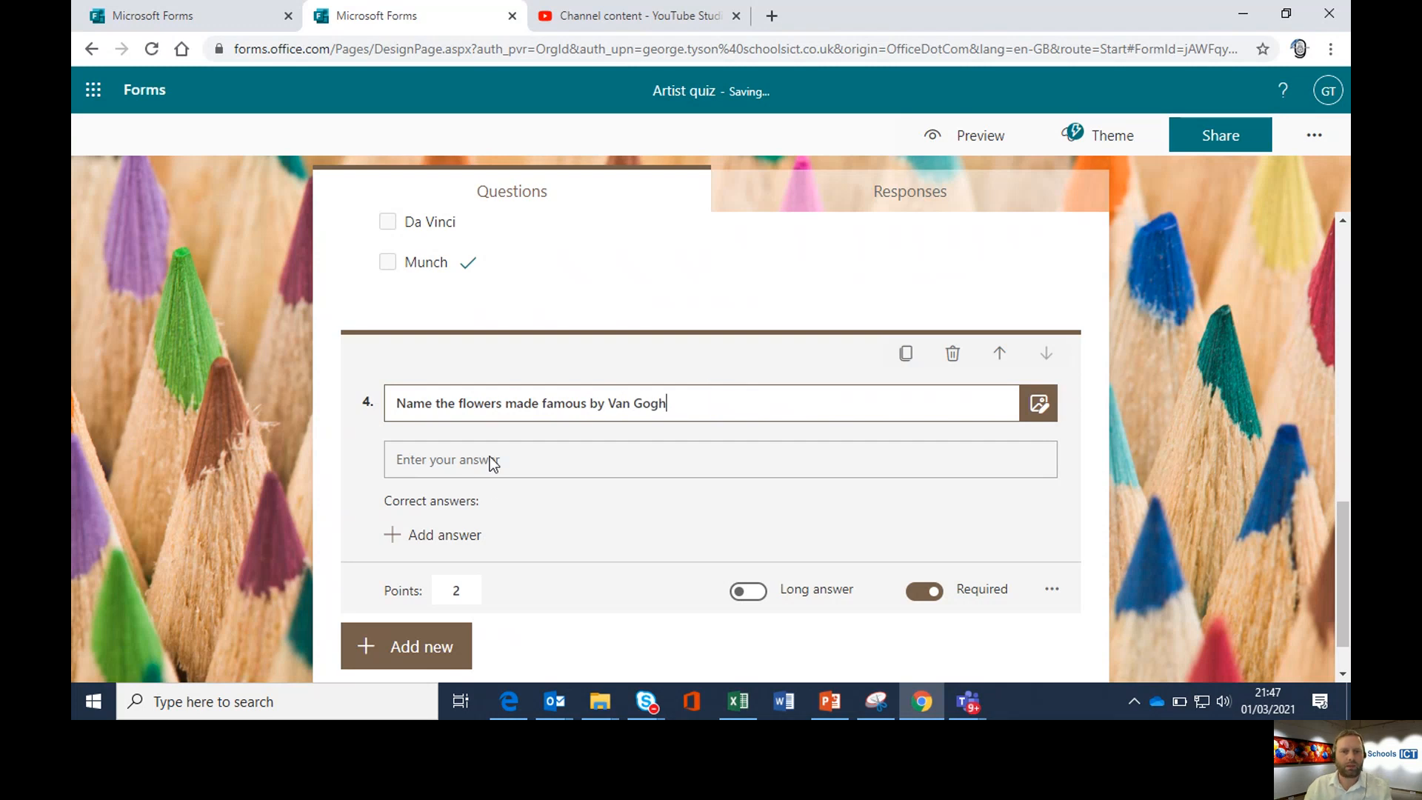
click(450, 535)
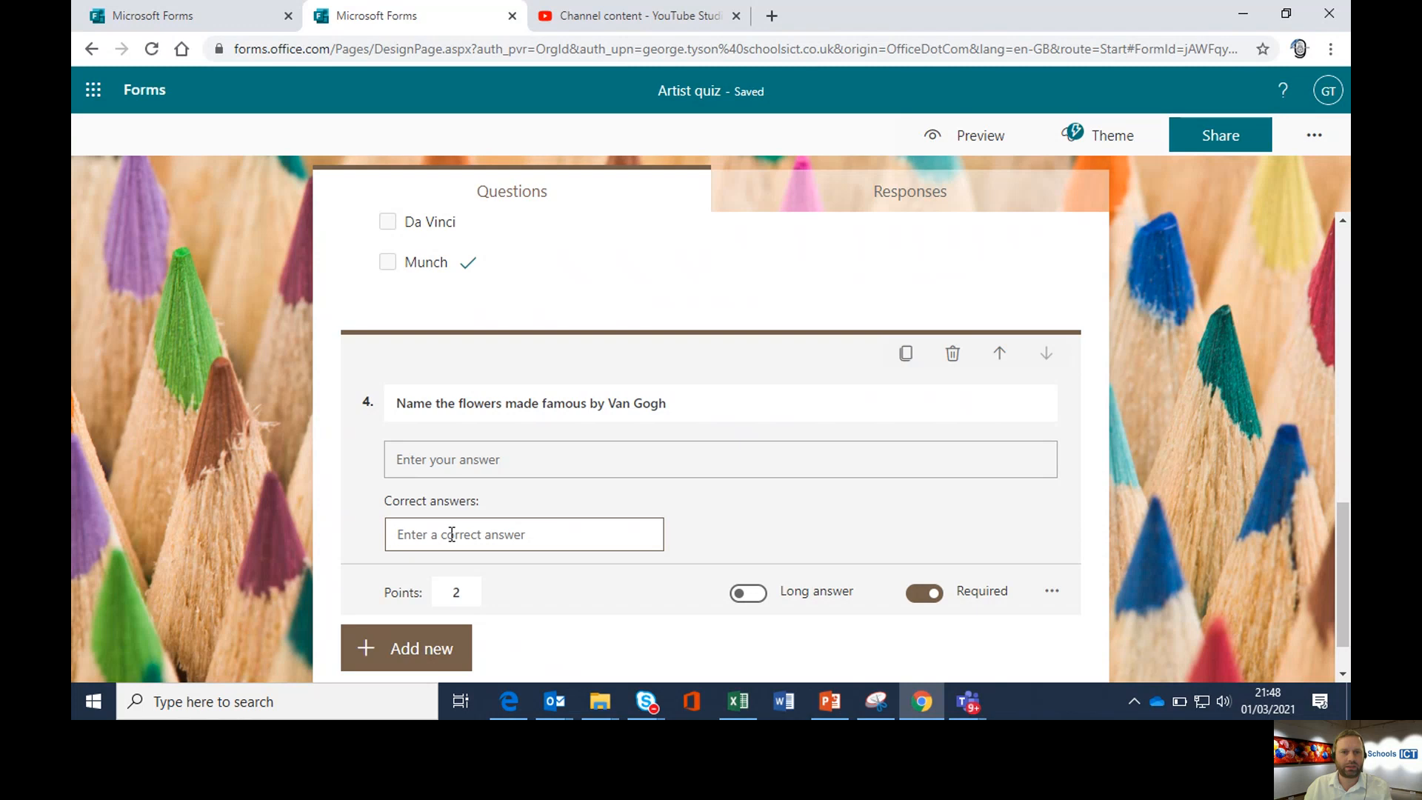
text(sunflowers)
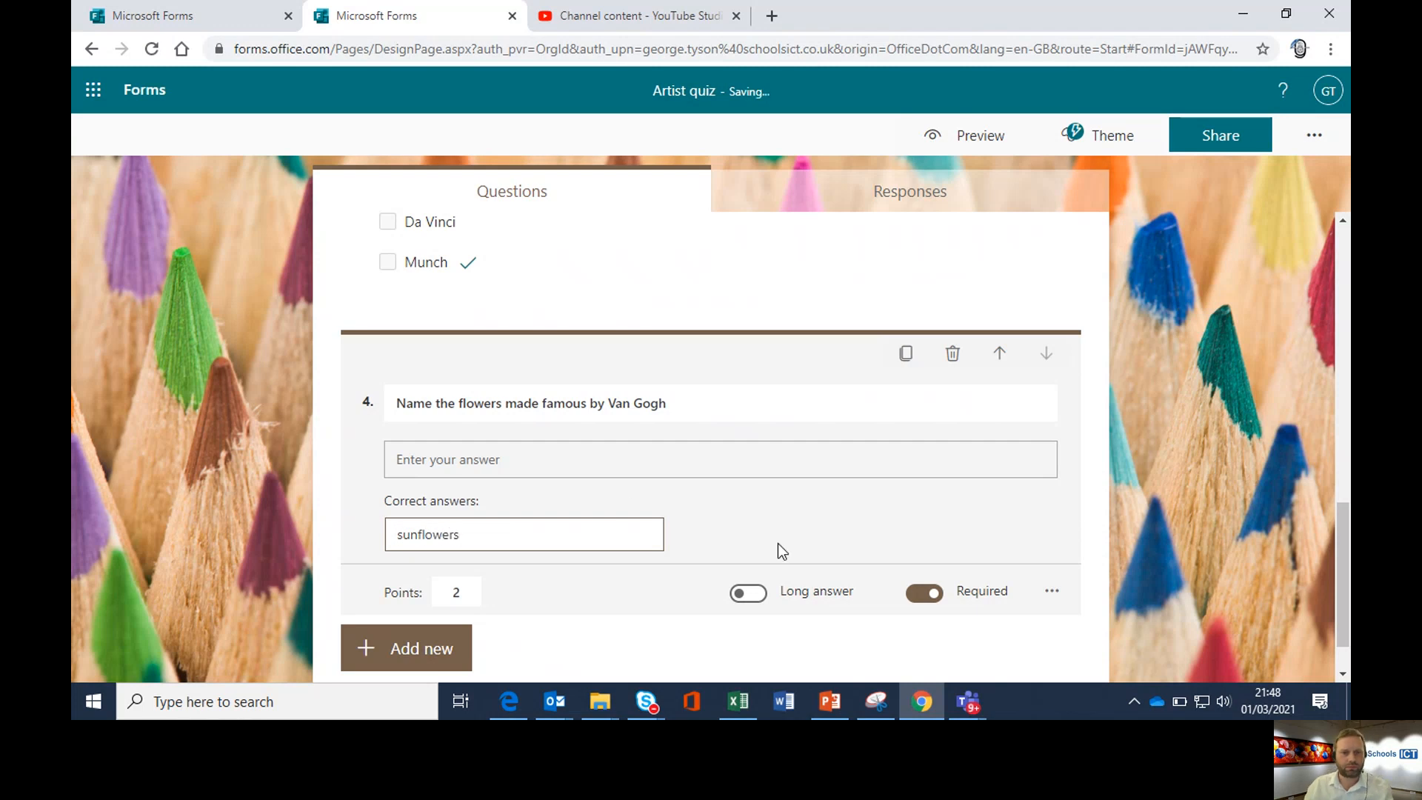
click(829, 520)
click(563, 534)
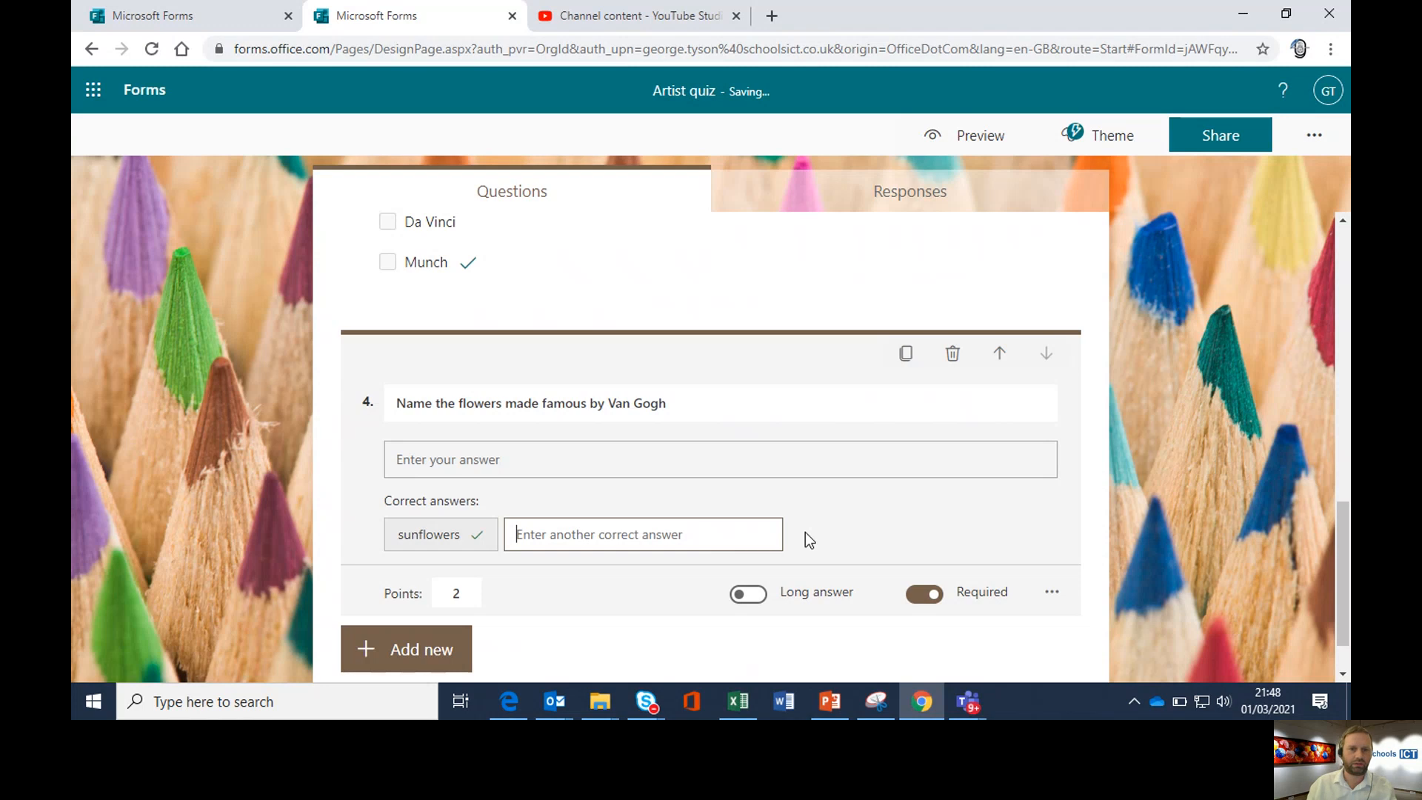
text(Sun)
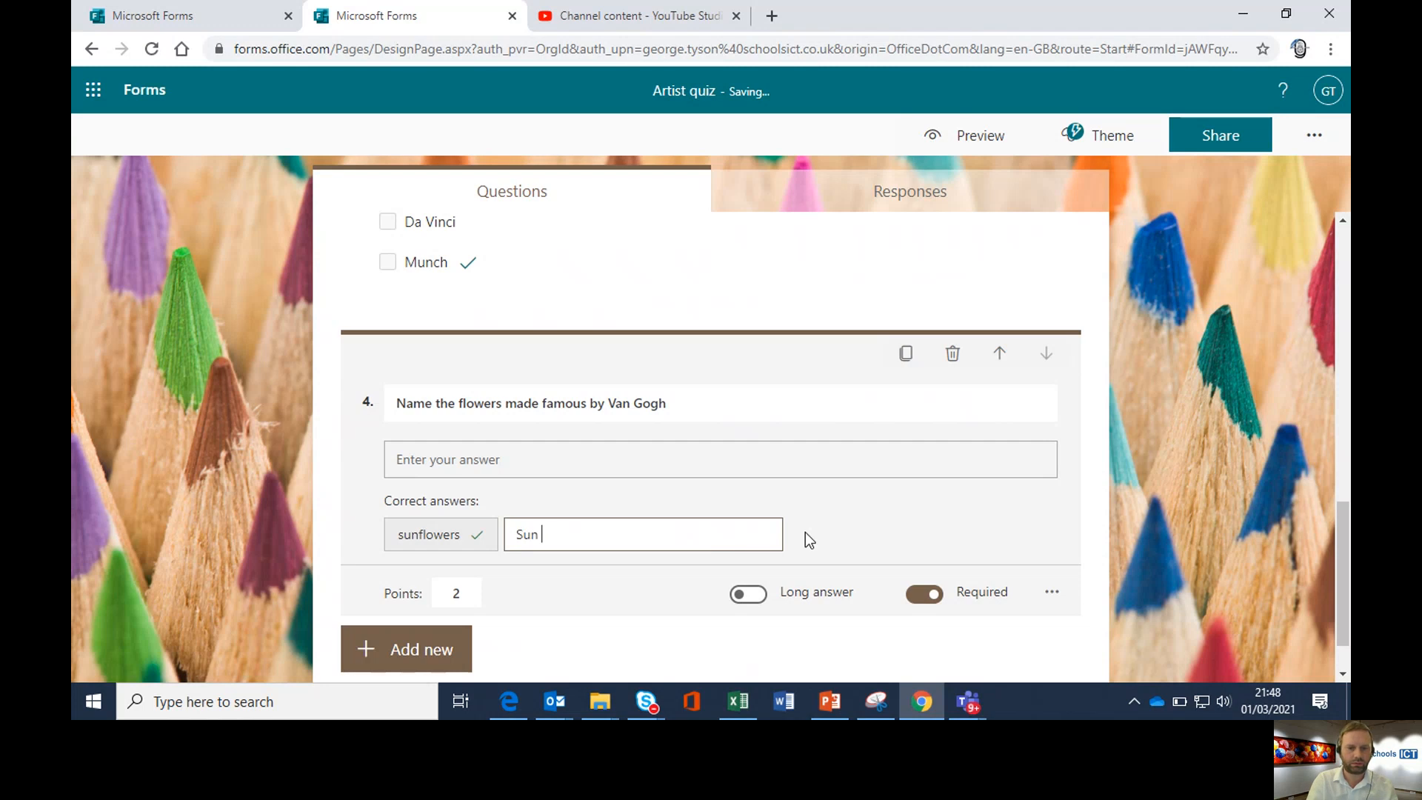
text( flowers)
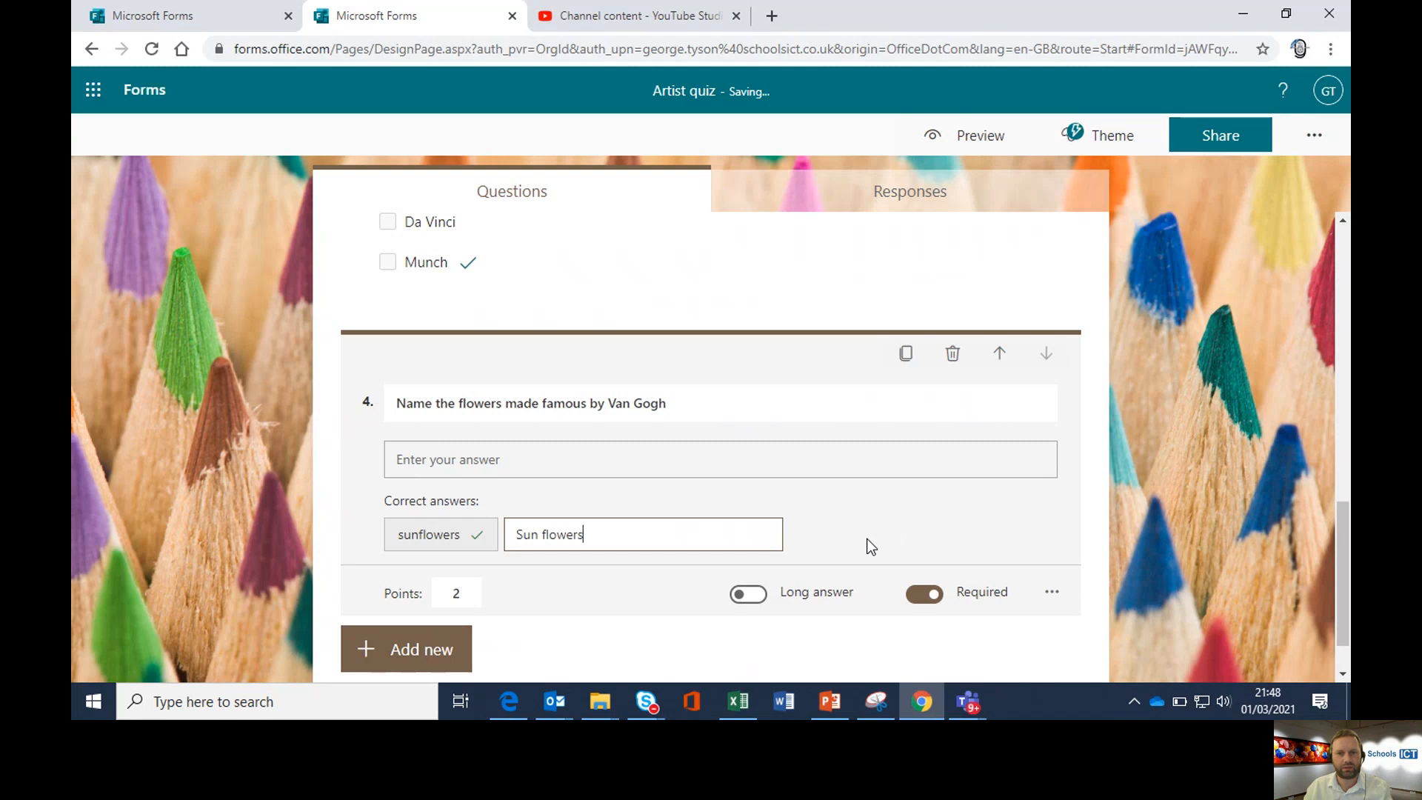
Set the points for the Van Gogh flowers question to 1
click(480, 600)
key(BackSpace)
text(1)
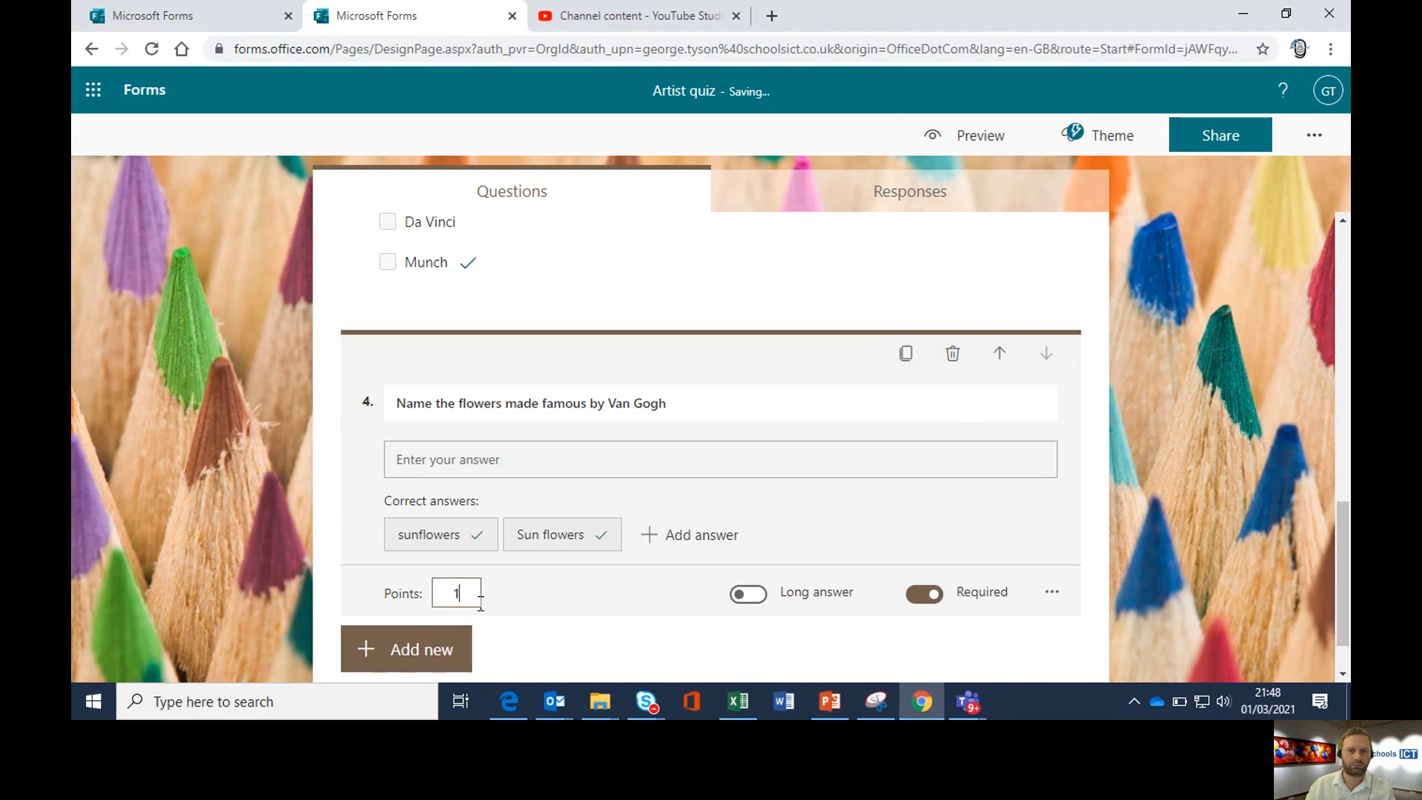
Try to add the capitalised "Sunflowers" as a third correct answer to the Van Gogh flowers question
click(664, 545)
text(Su)
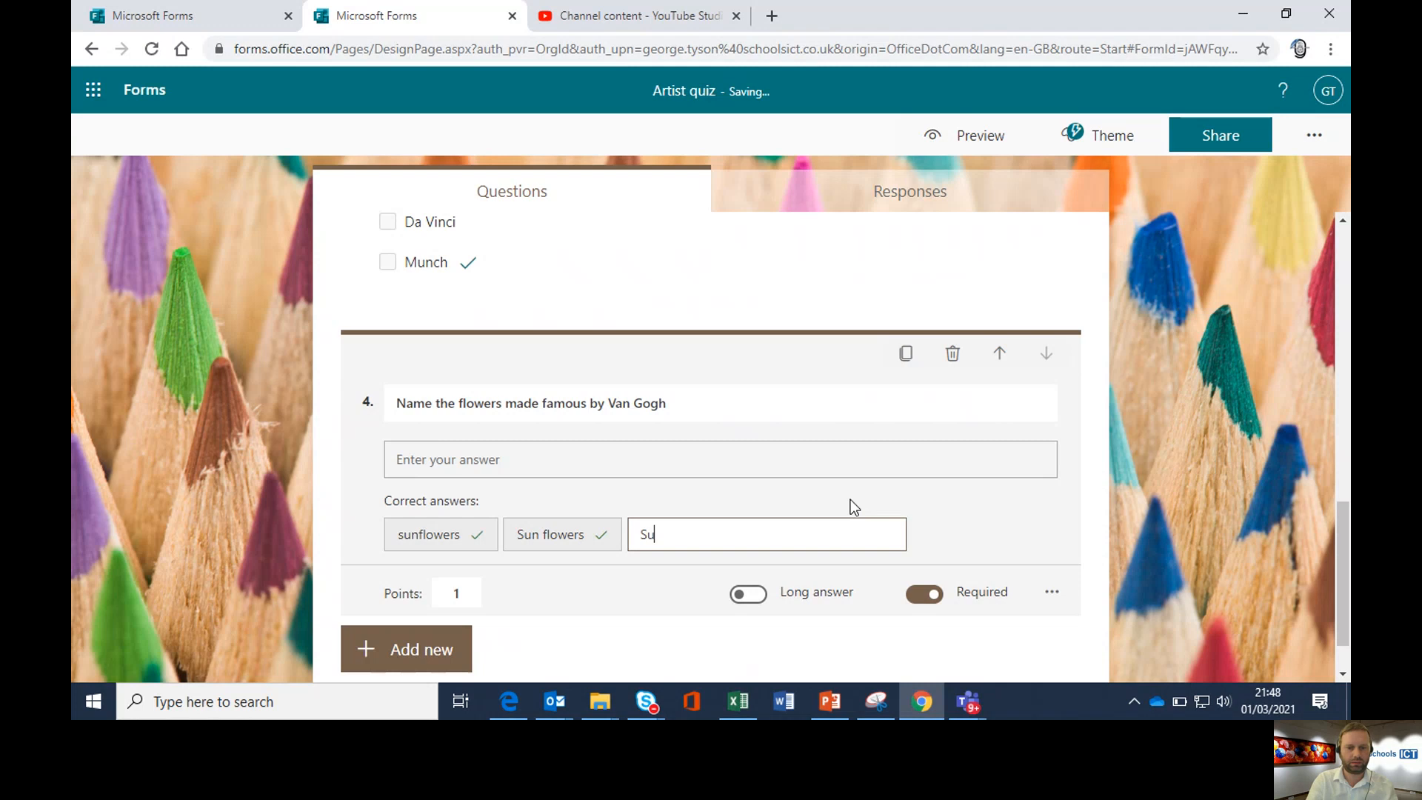
text(nflowers)
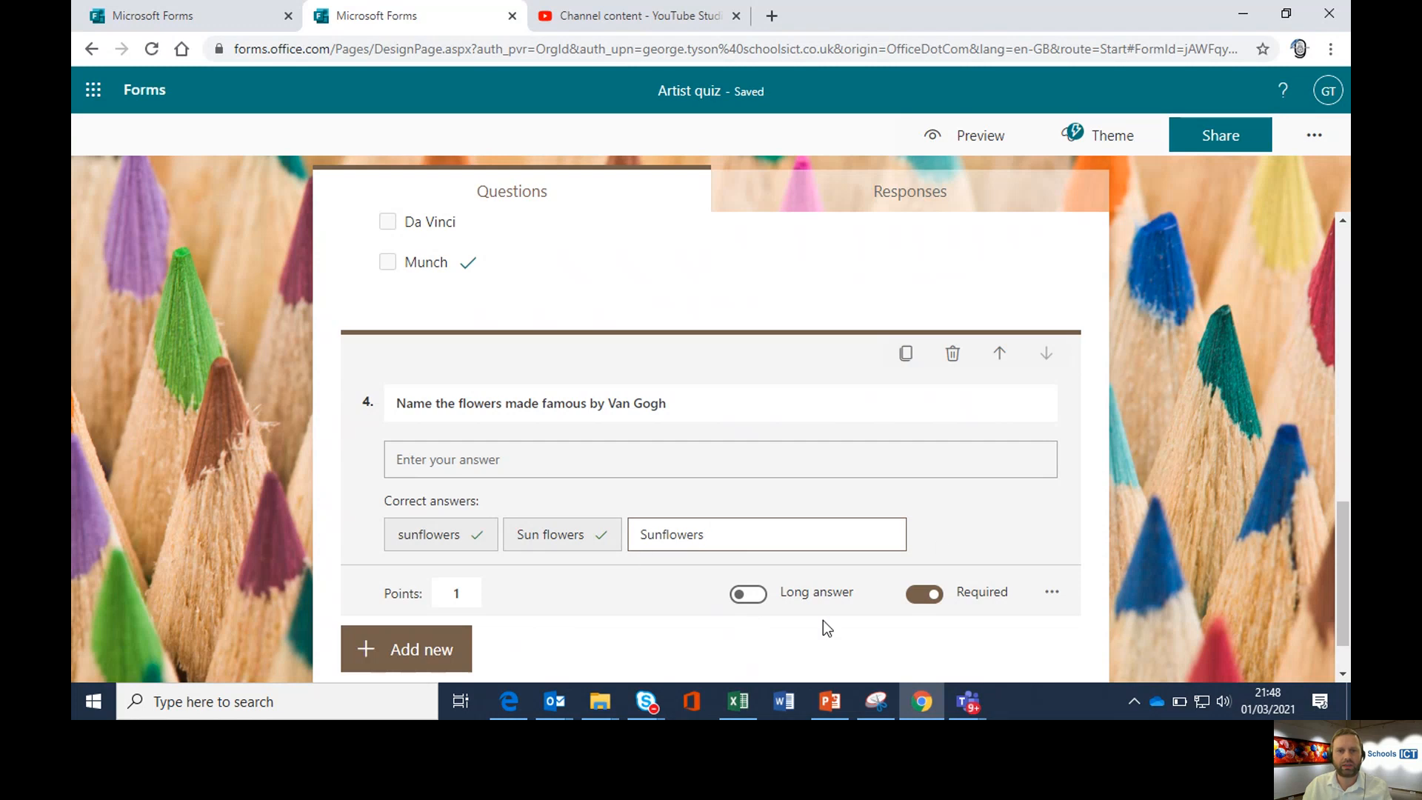
click(750, 600)
click(753, 549)
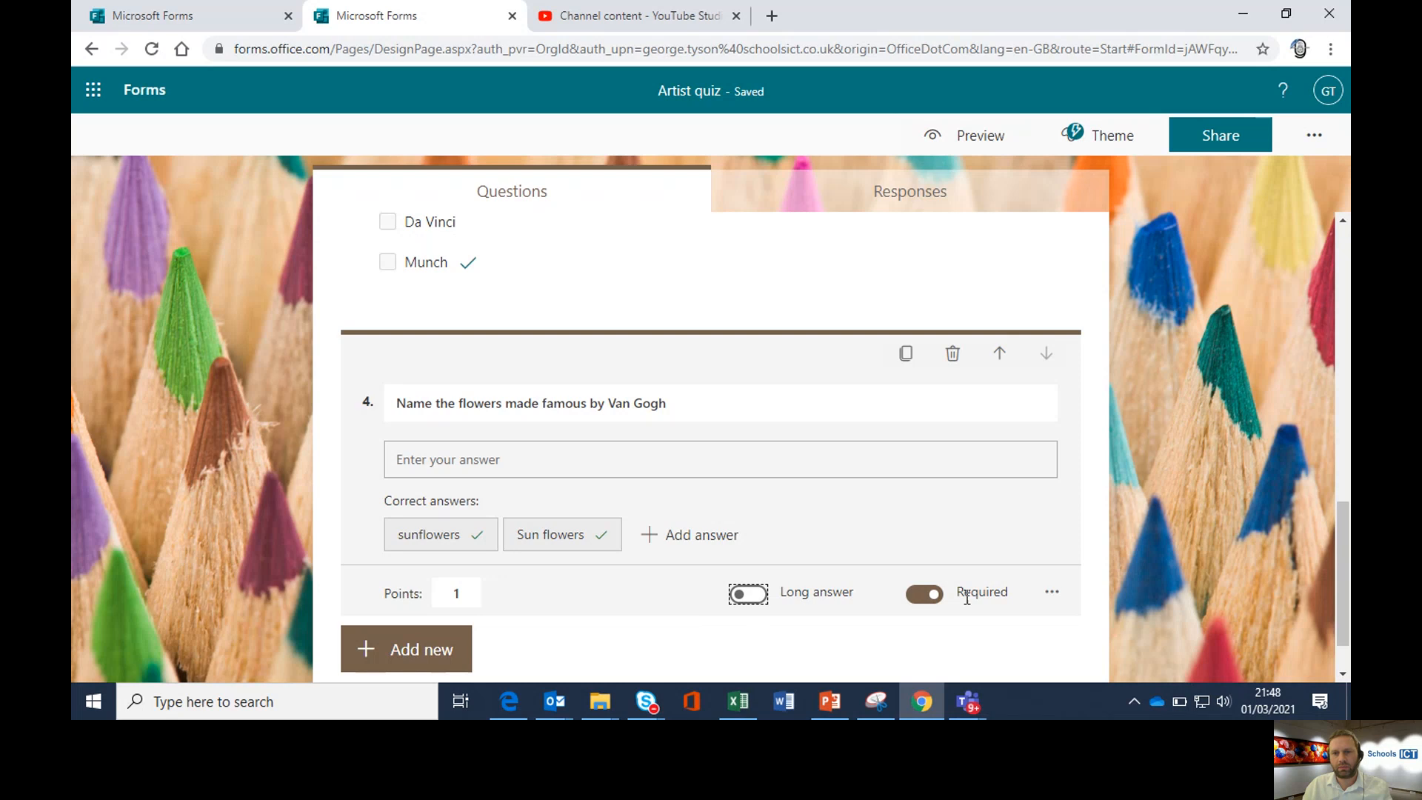
Add a ranking question after the Van Gogh flowers question and title it "Rank the artists in order of date of birth"
scroll(828, 575, down, 1)
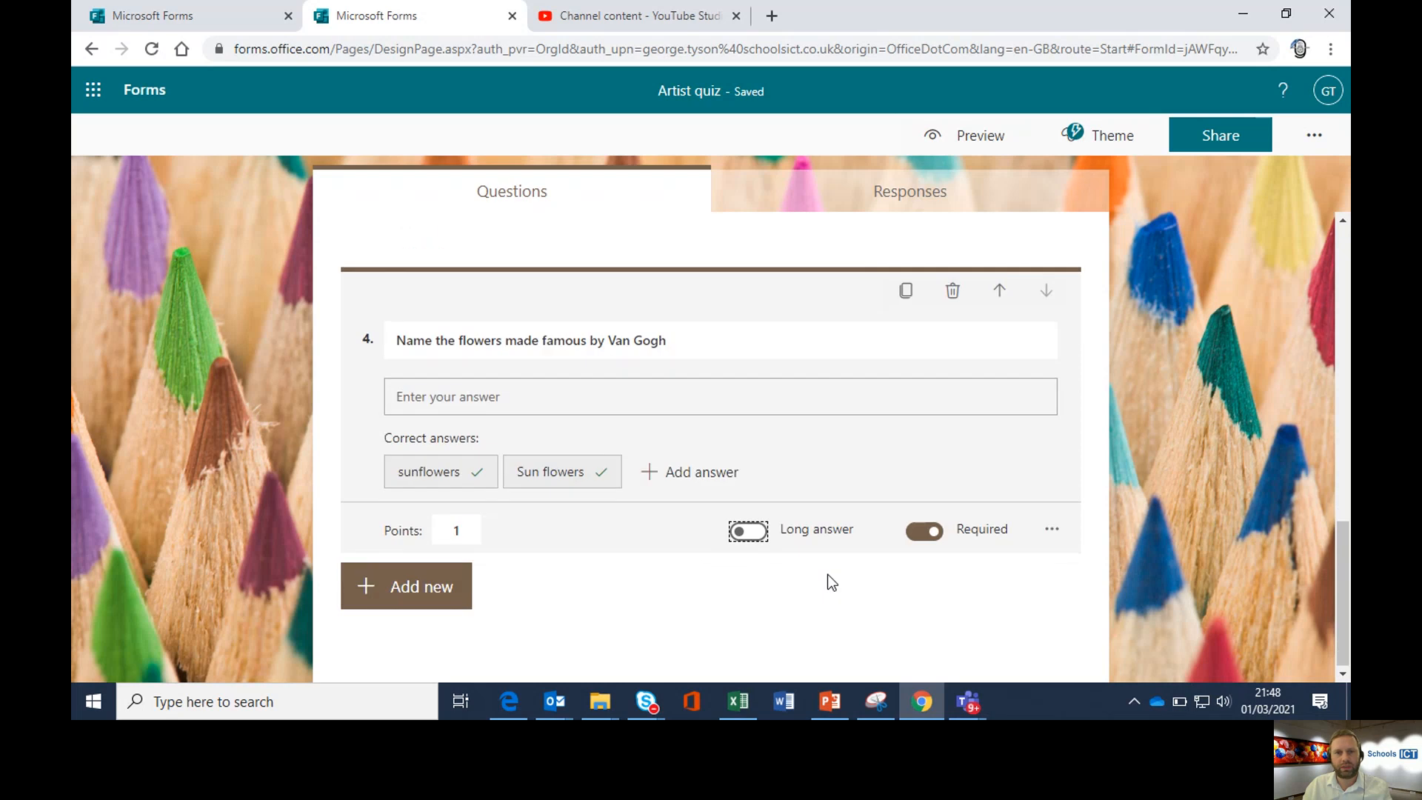
click(383, 595)
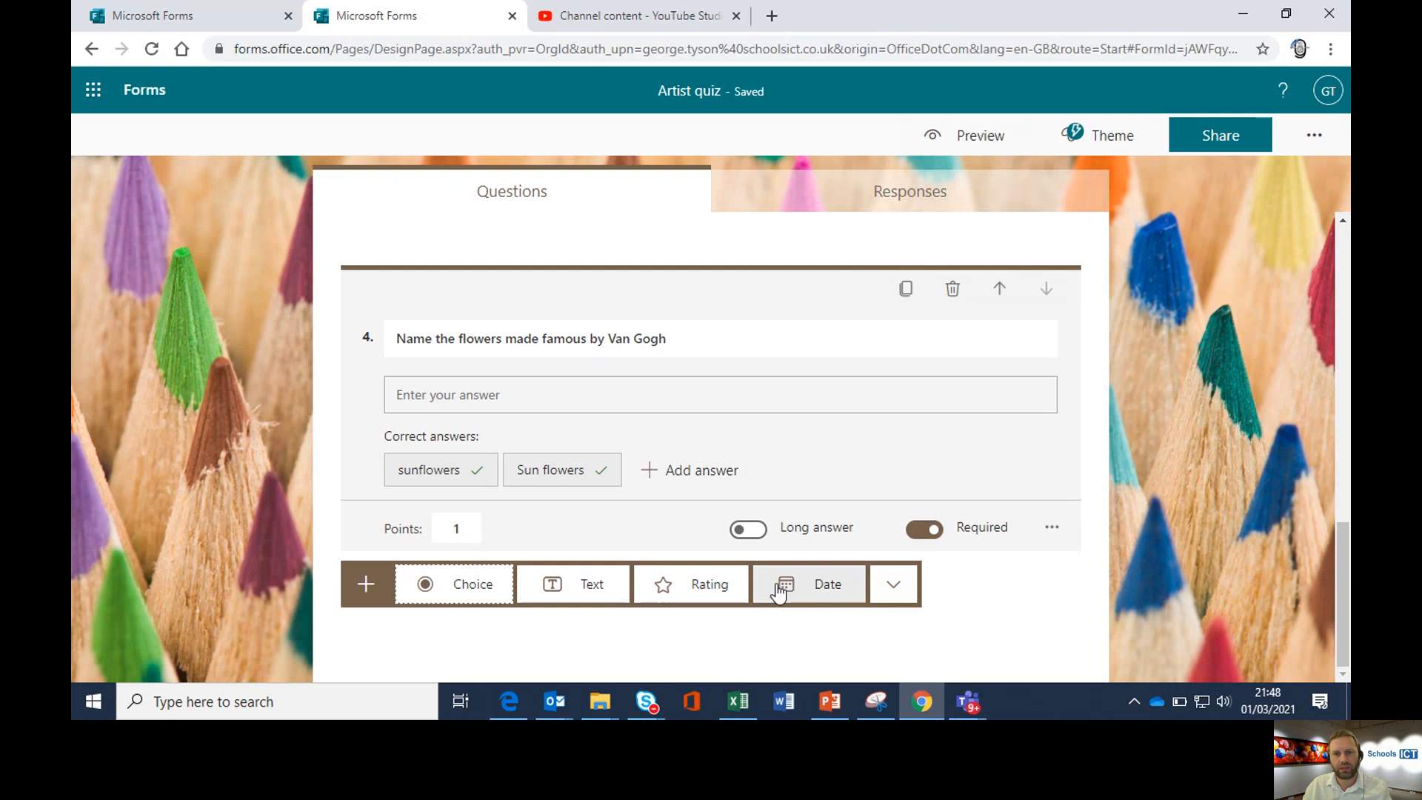
click(894, 587)
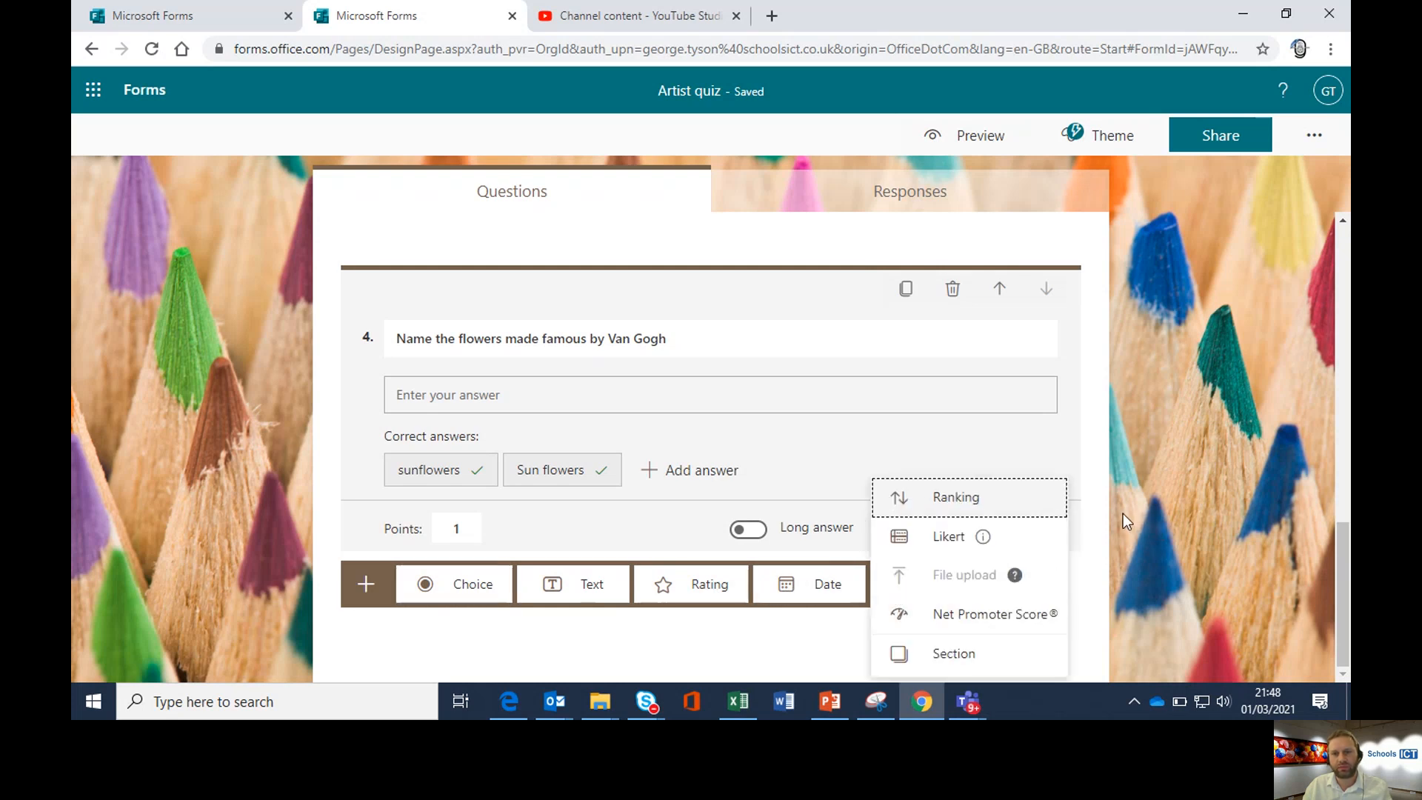
click(1009, 508)
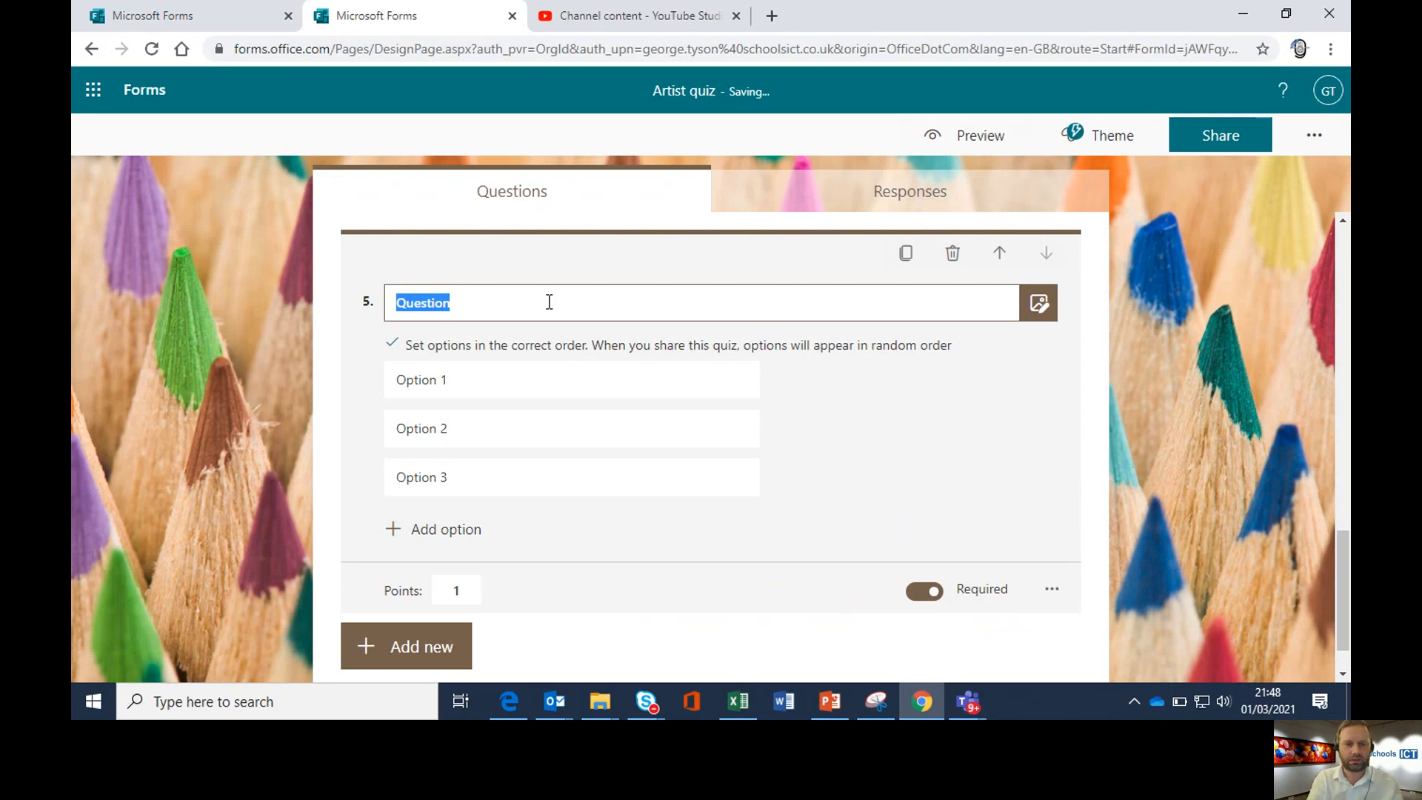
text(Rank the artists)
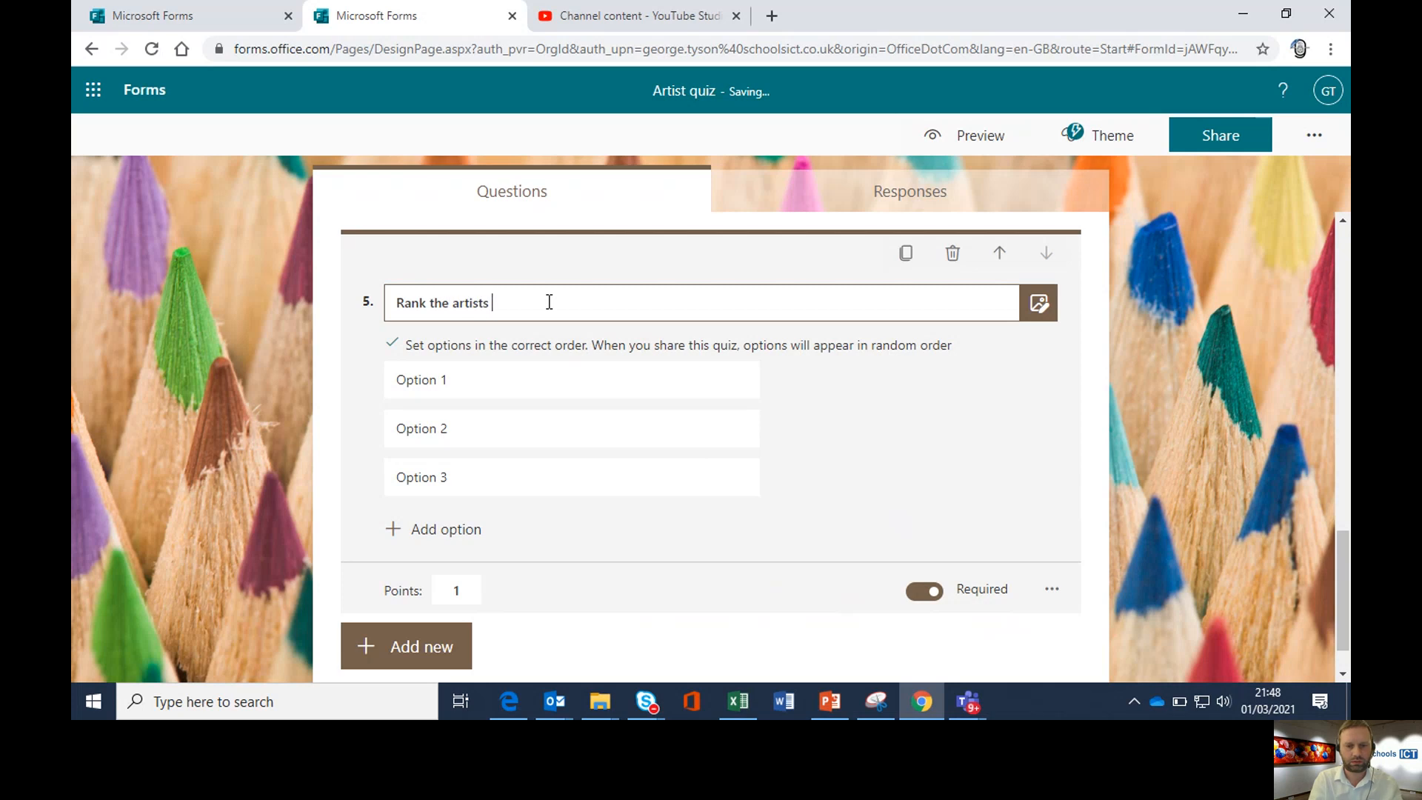
text(in order of)
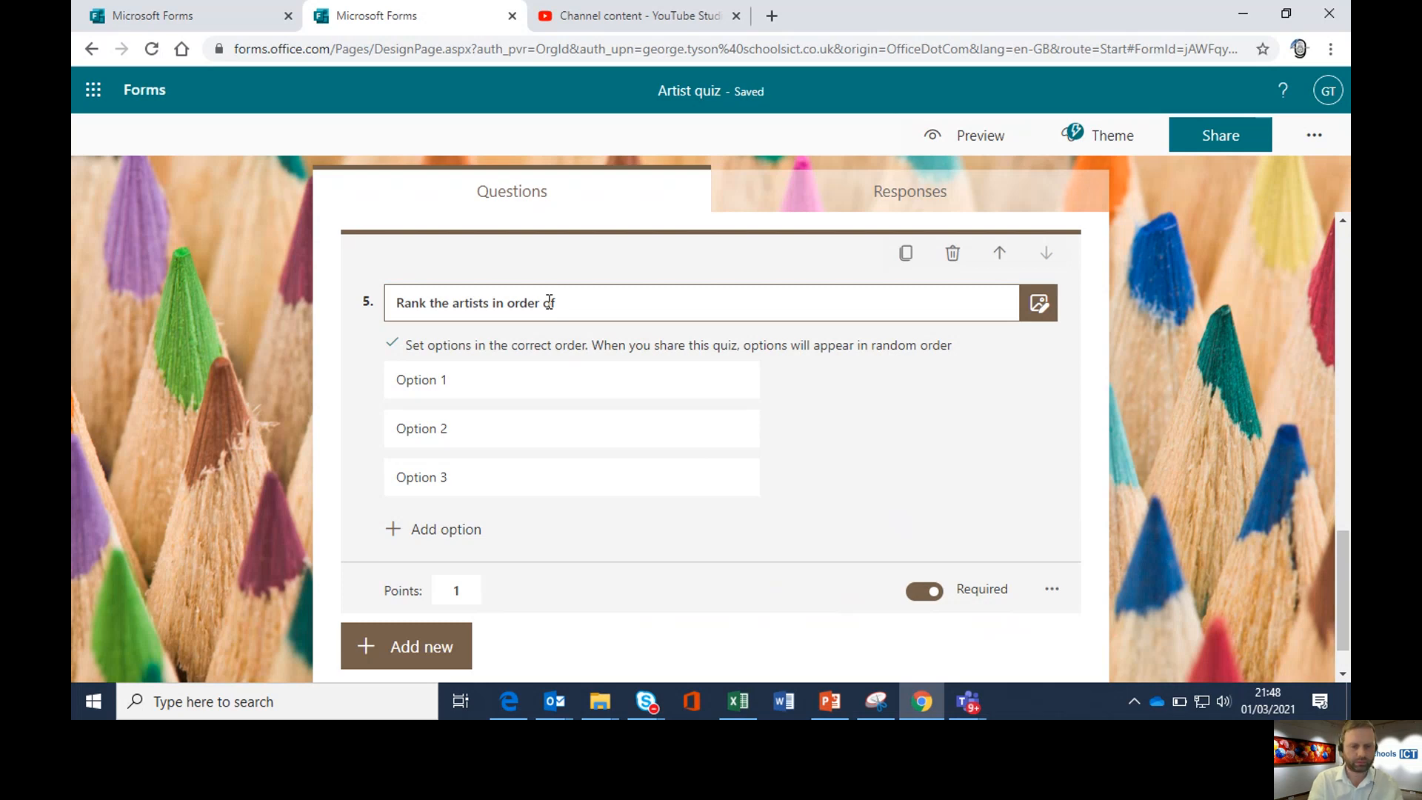
text(date of bit)
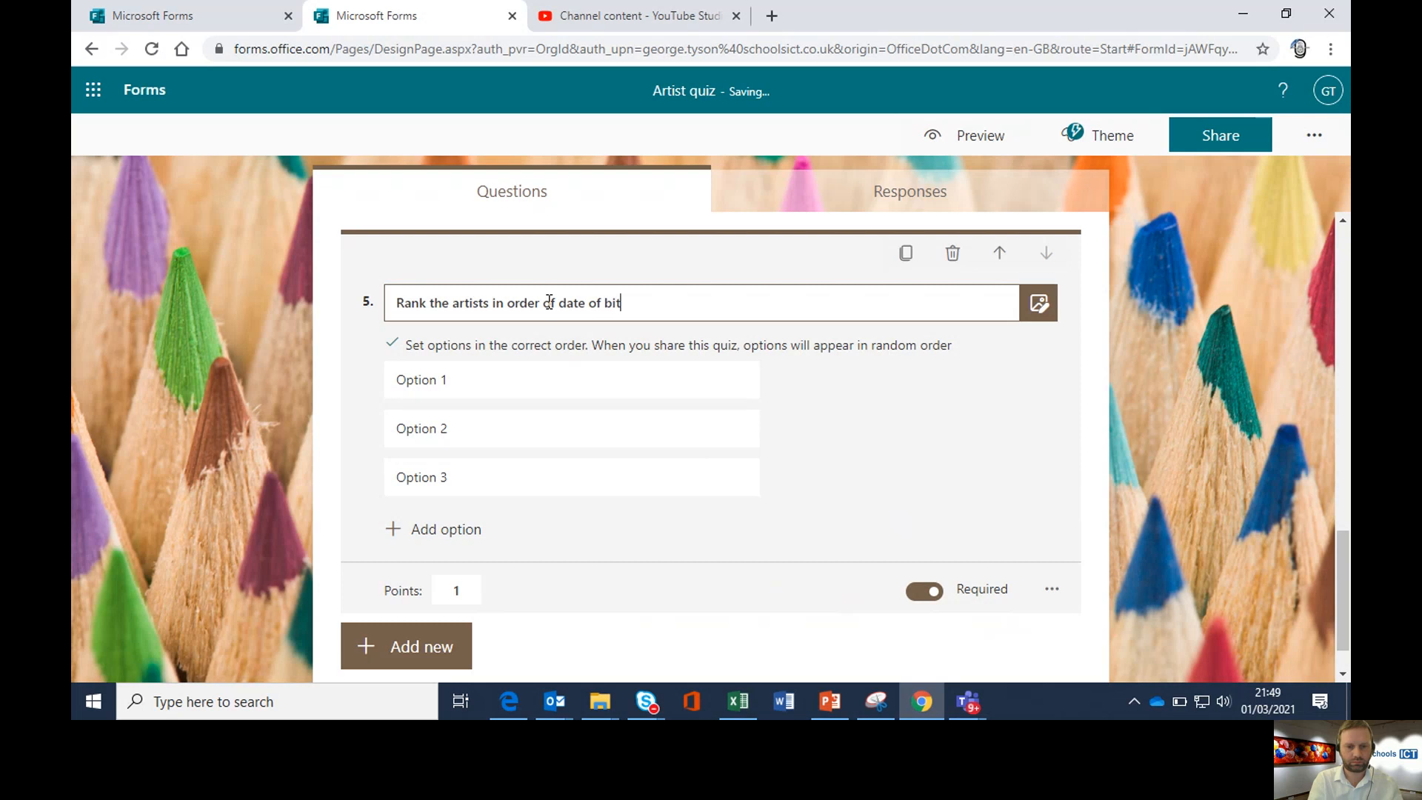
key(BackSpace)
text(rth)
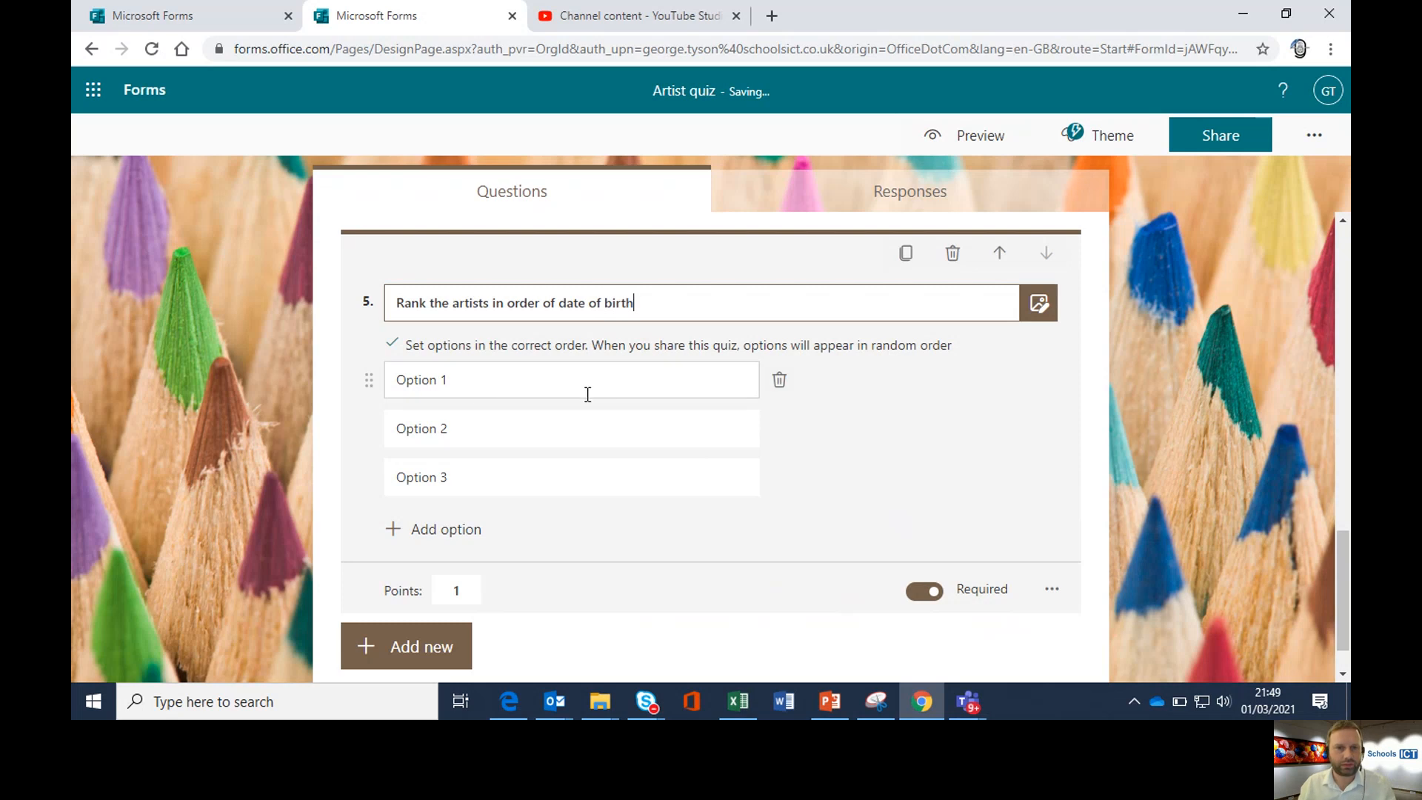
Extend the ranking question's title with "from first to most recent"
click(497, 386)
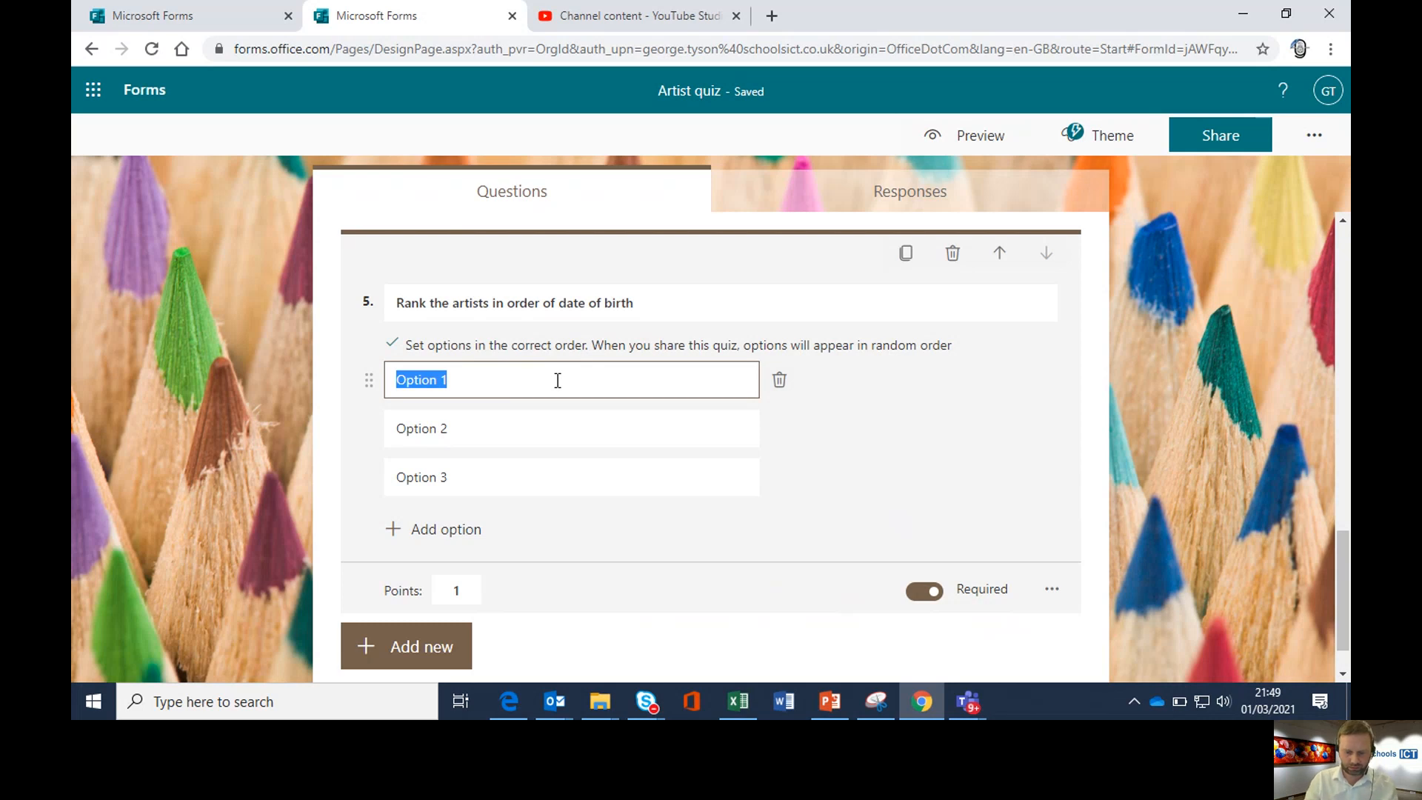
click(670, 310)
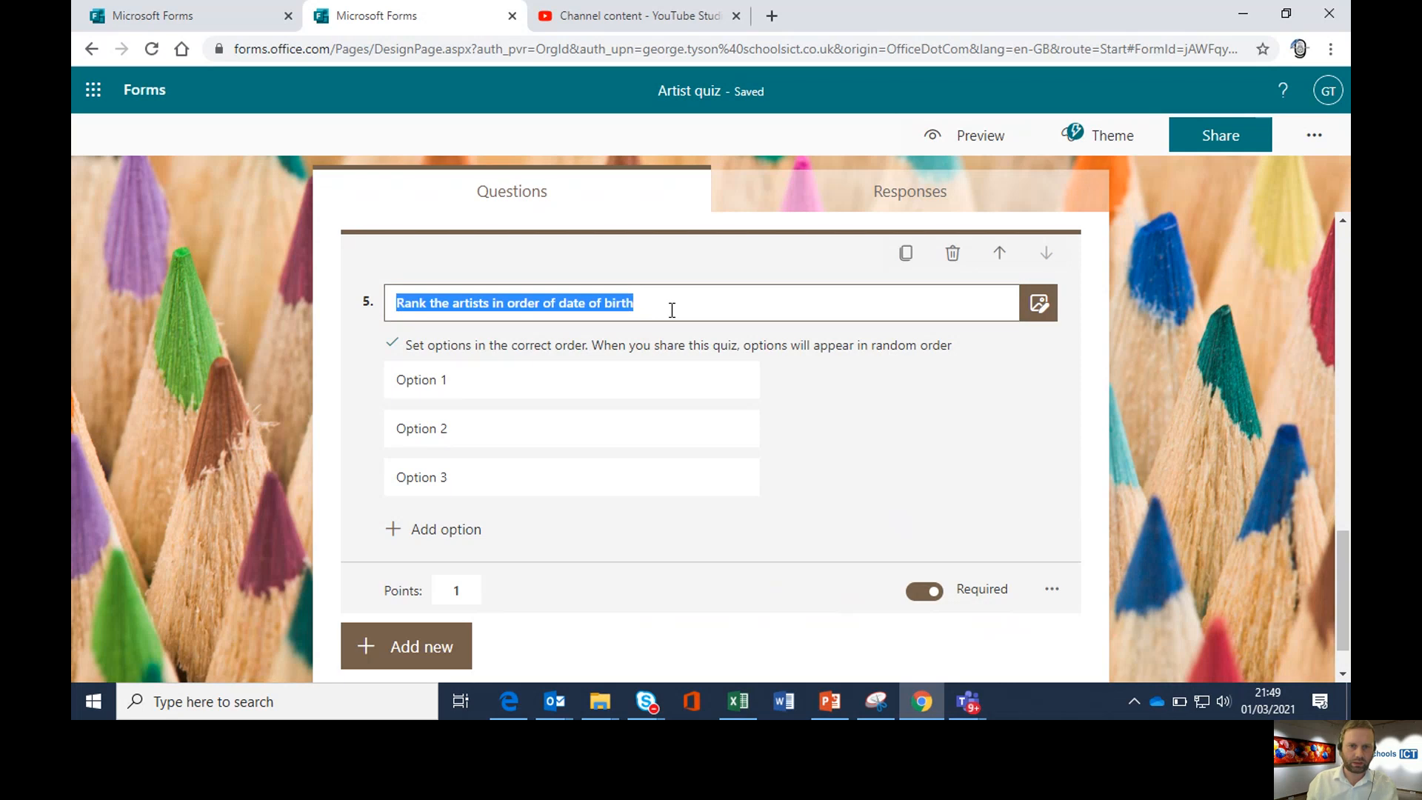
click(672, 311)
text(fro)
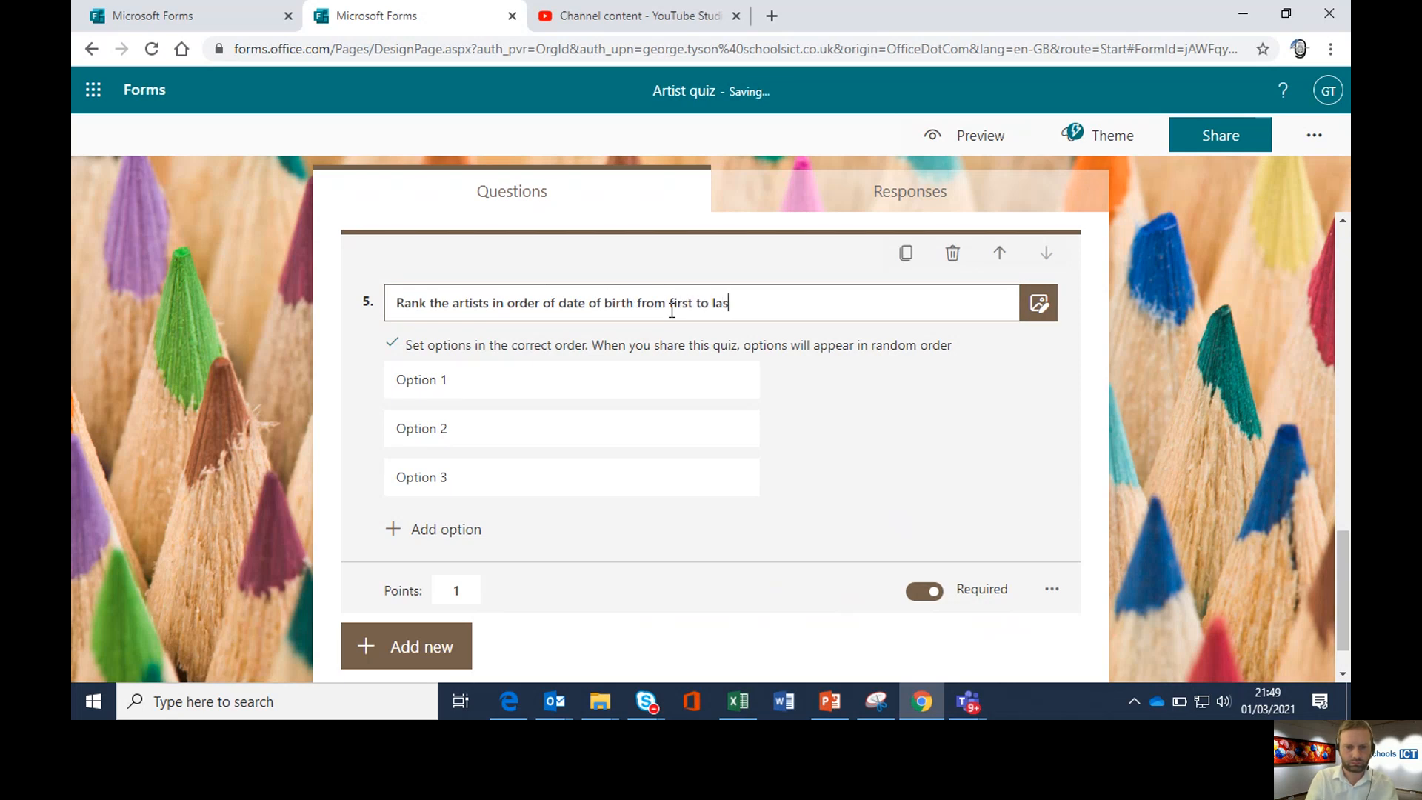
text(m first to most recent)
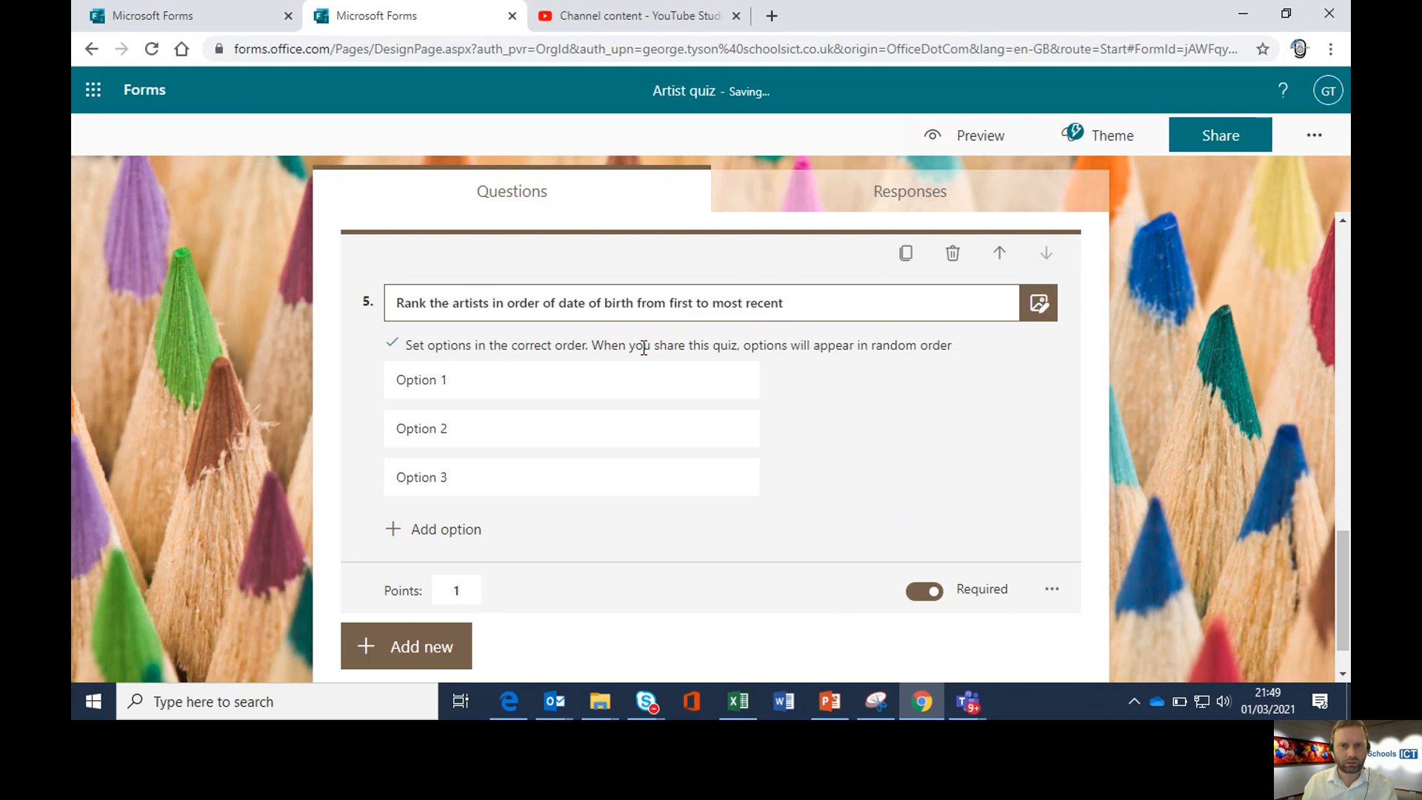
Name the ranking question's three options, in order, "Van Gogh", "Munch" and "Banksy"
click(479, 382)
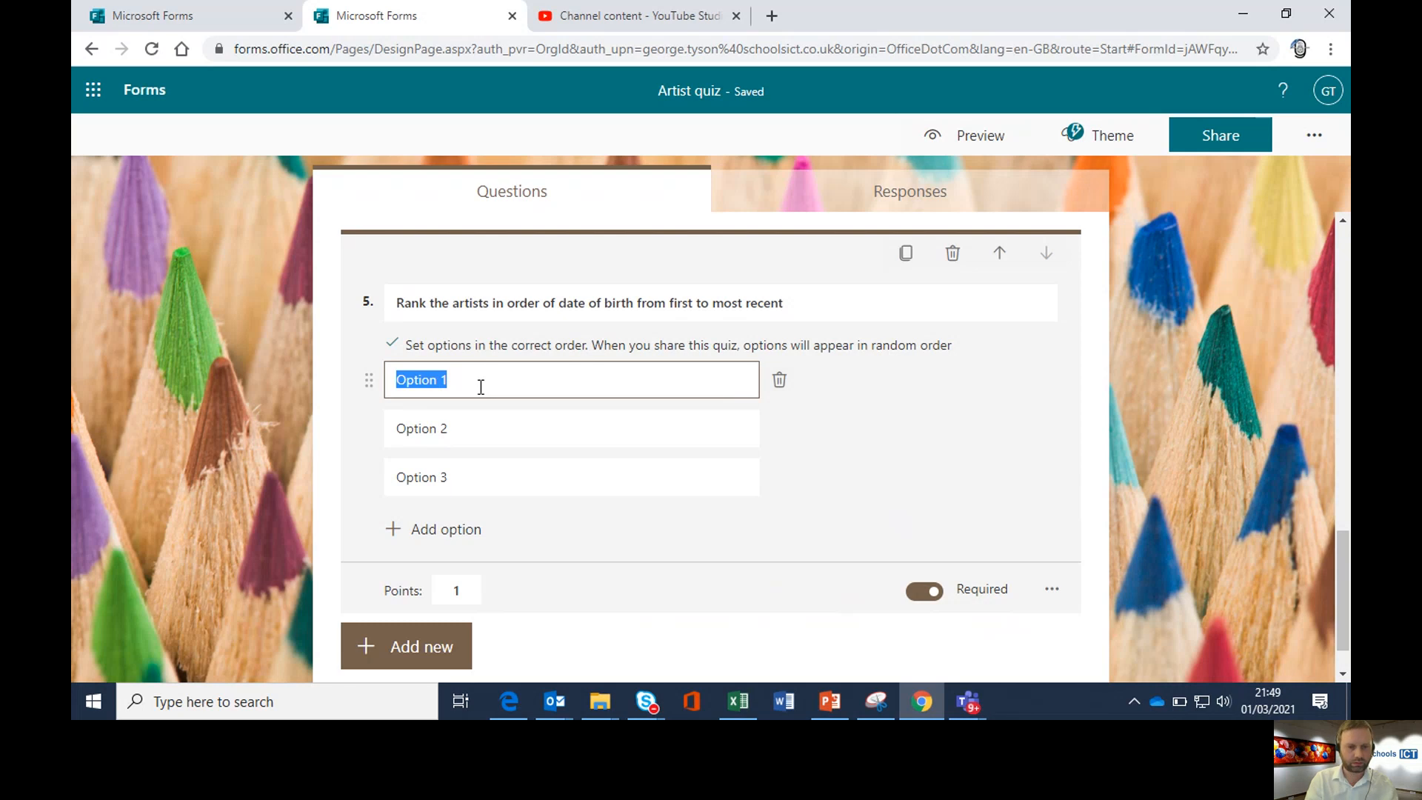
text(Van Gogh)
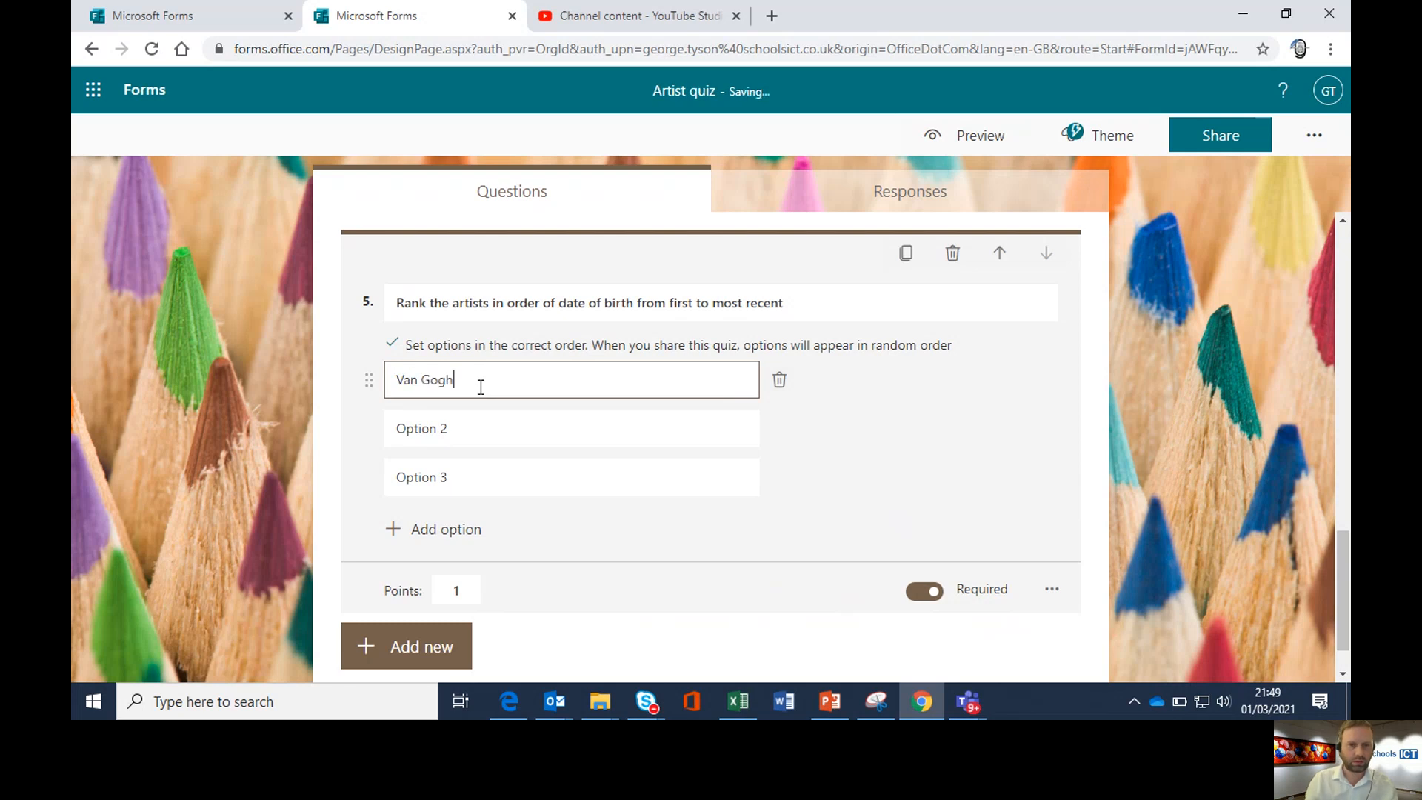
click(476, 428)
text(M)
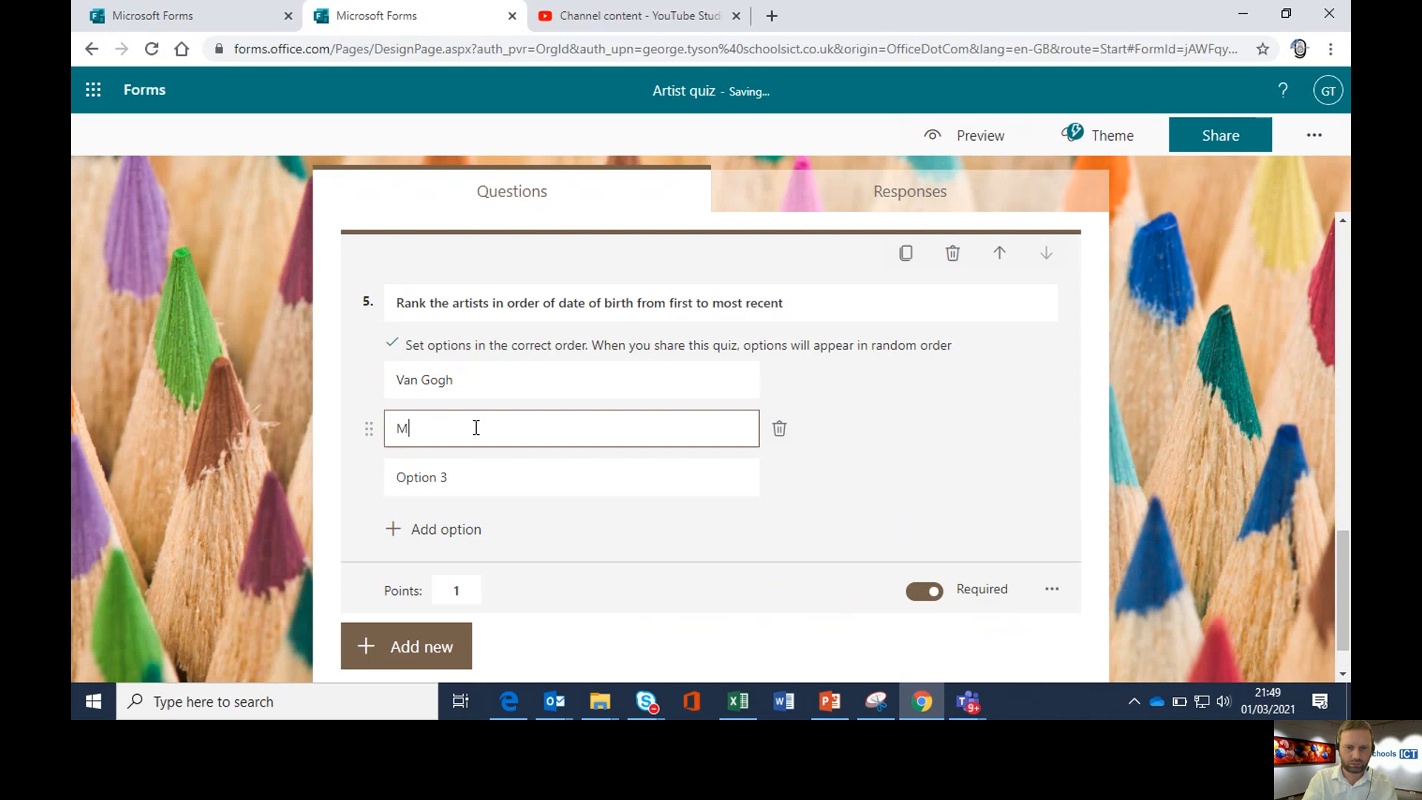
text(unch)
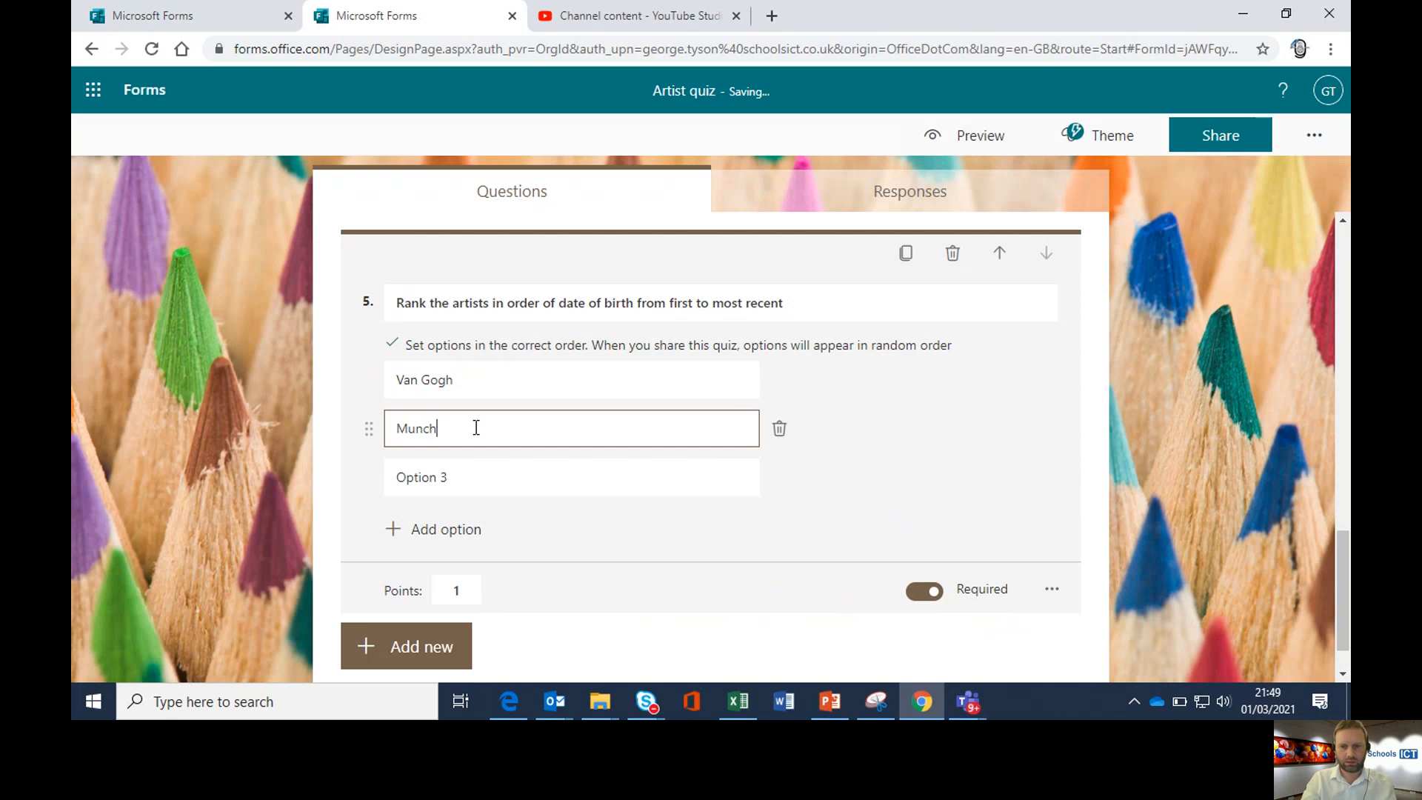
key(Tab)
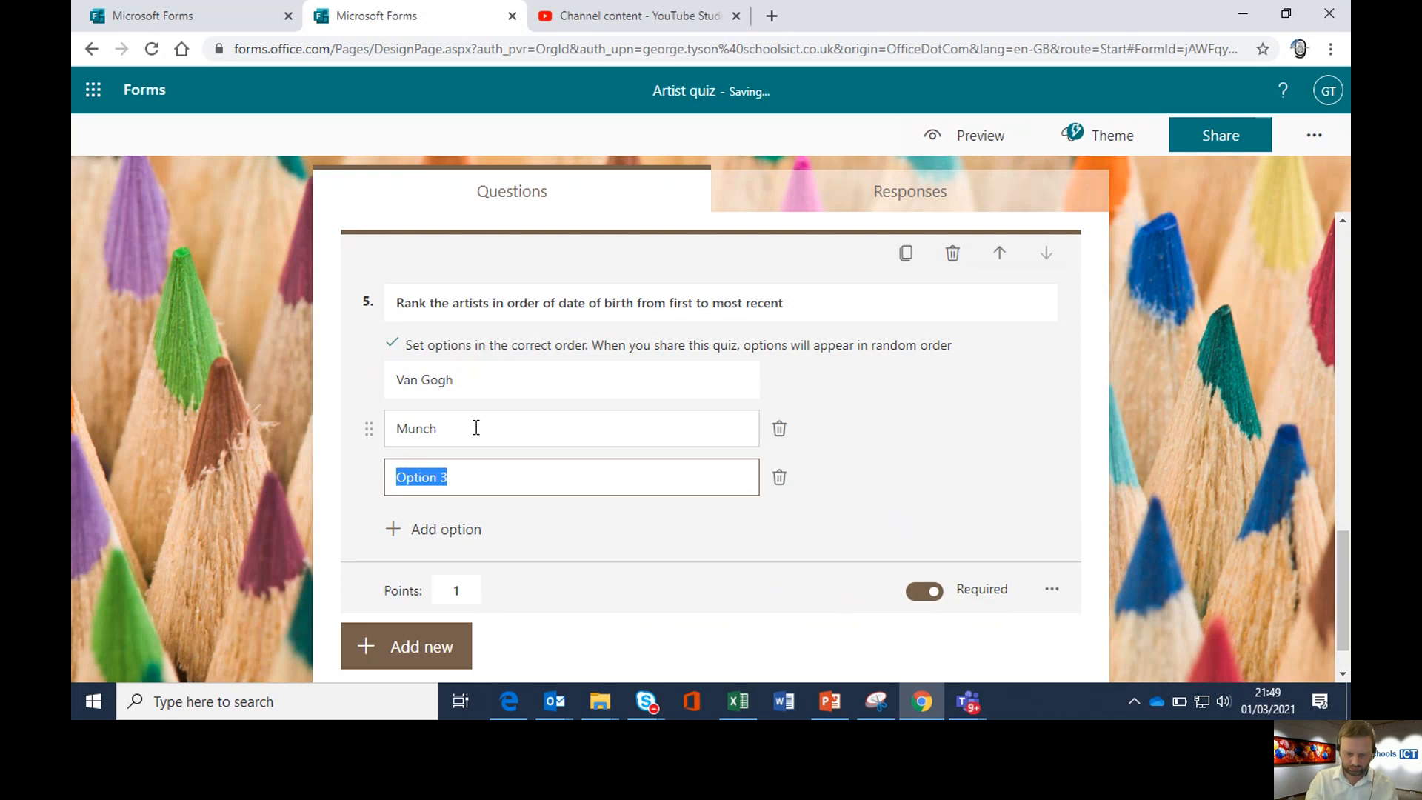
text(Ban)
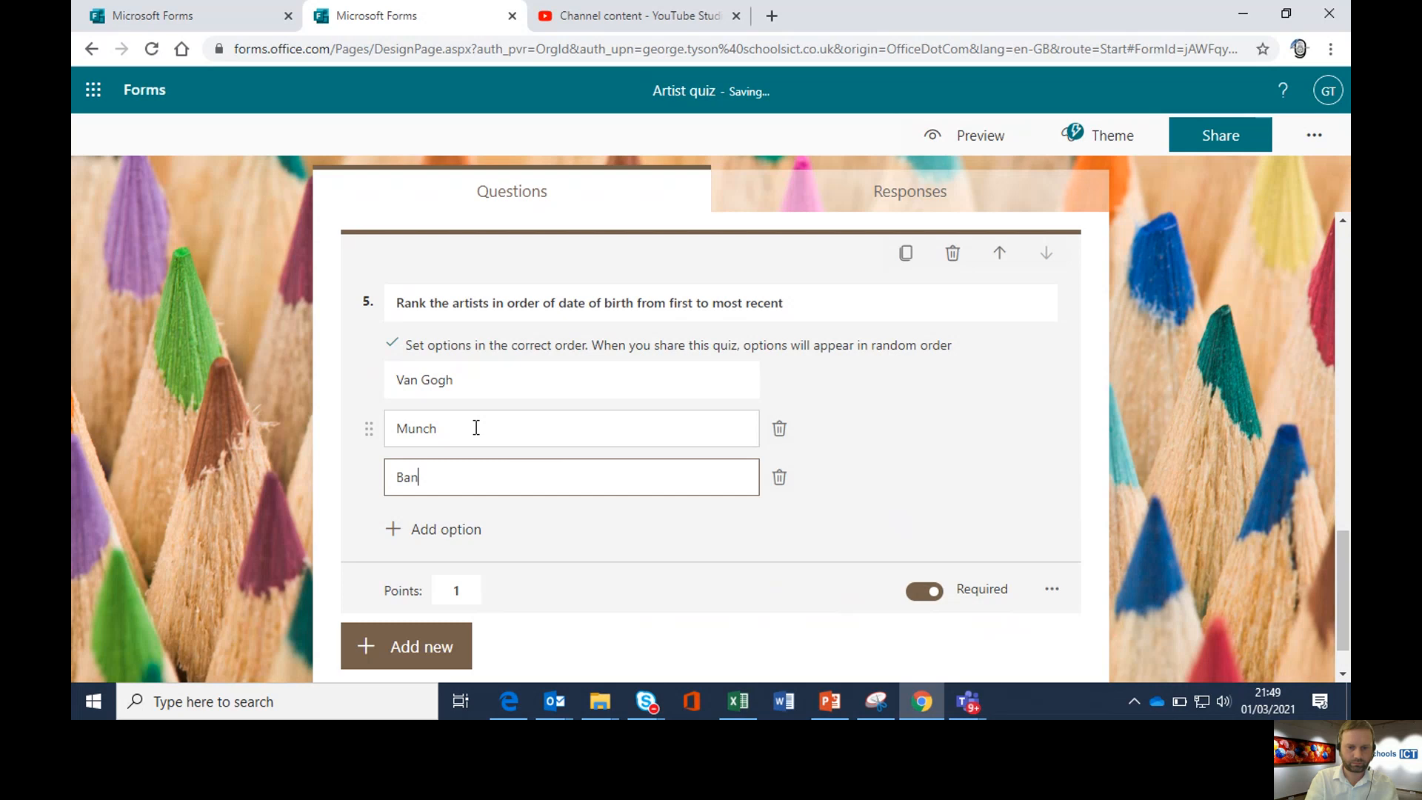
text(ksy)
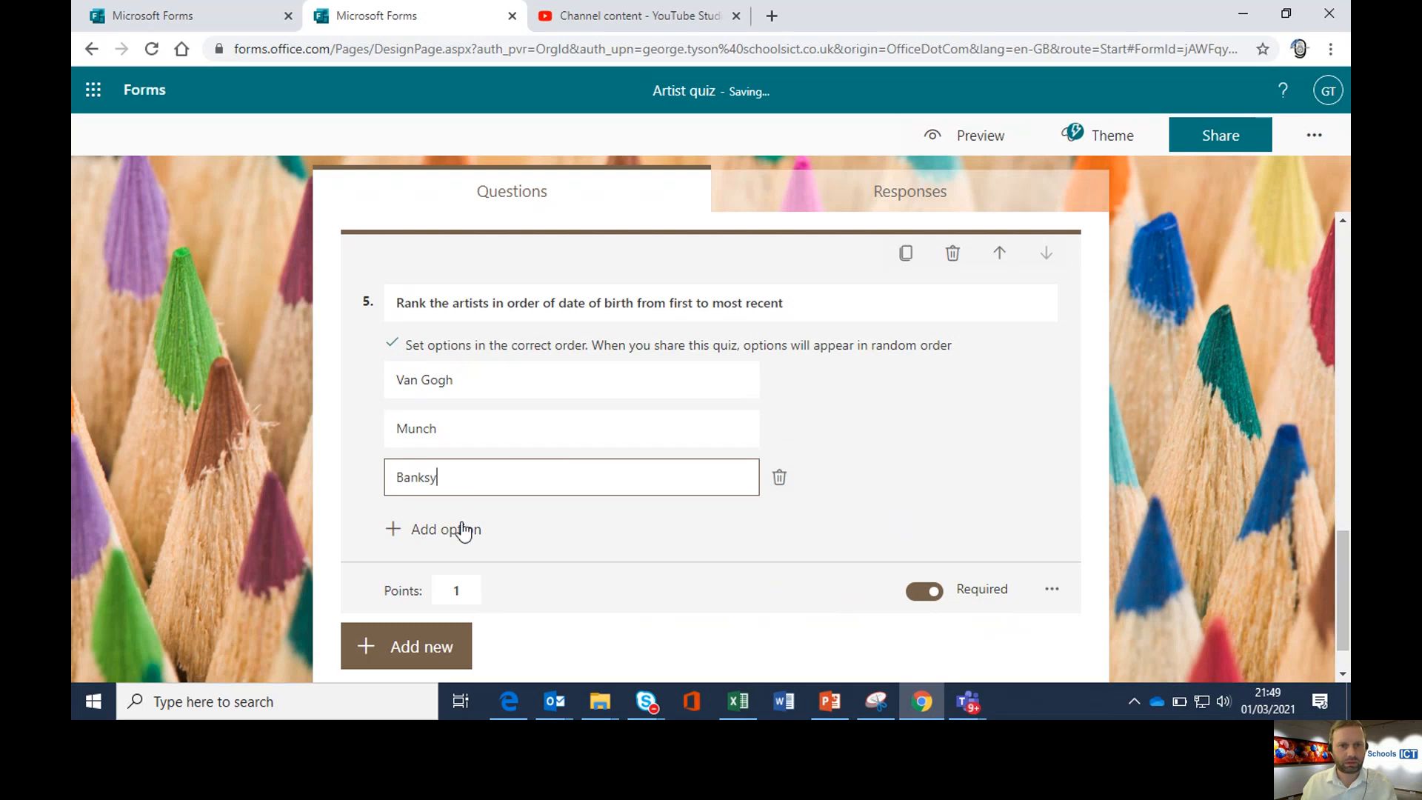
Add a fourth ranking option, move it to first place above Van Gogh and name it "Da Vinci"
click(437, 528)
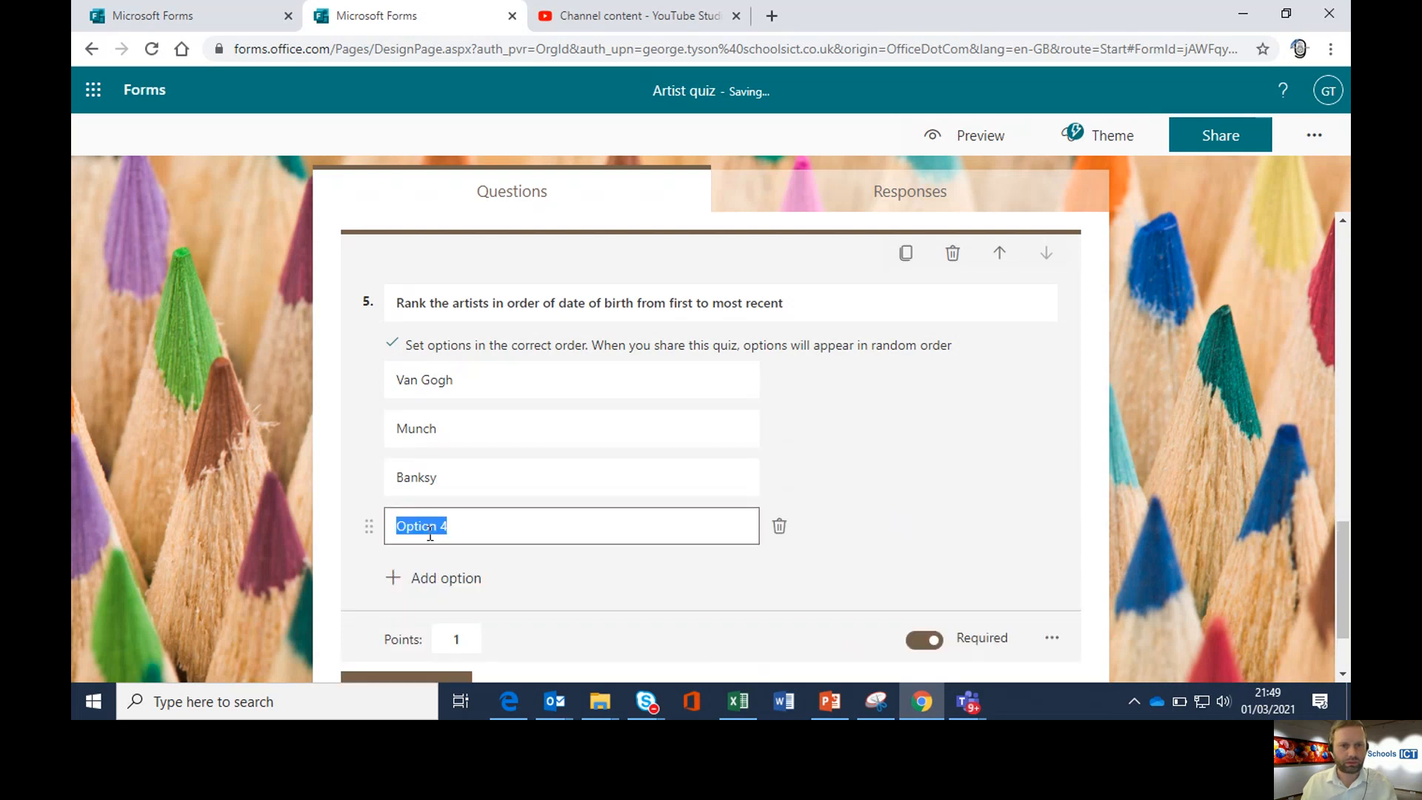
click(369, 532)
drag(370, 530, 427, 385)
click(427, 385)
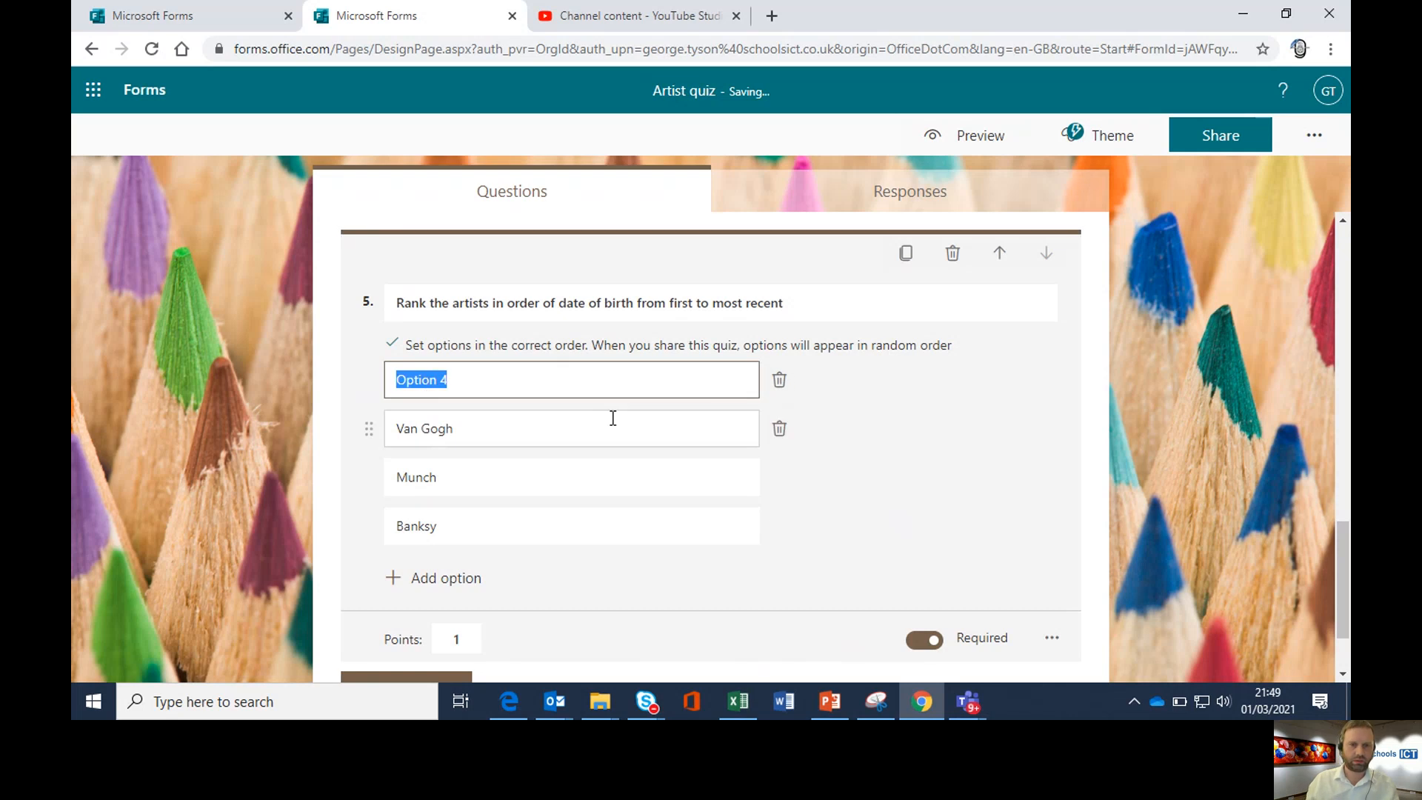
text(Da Vi)
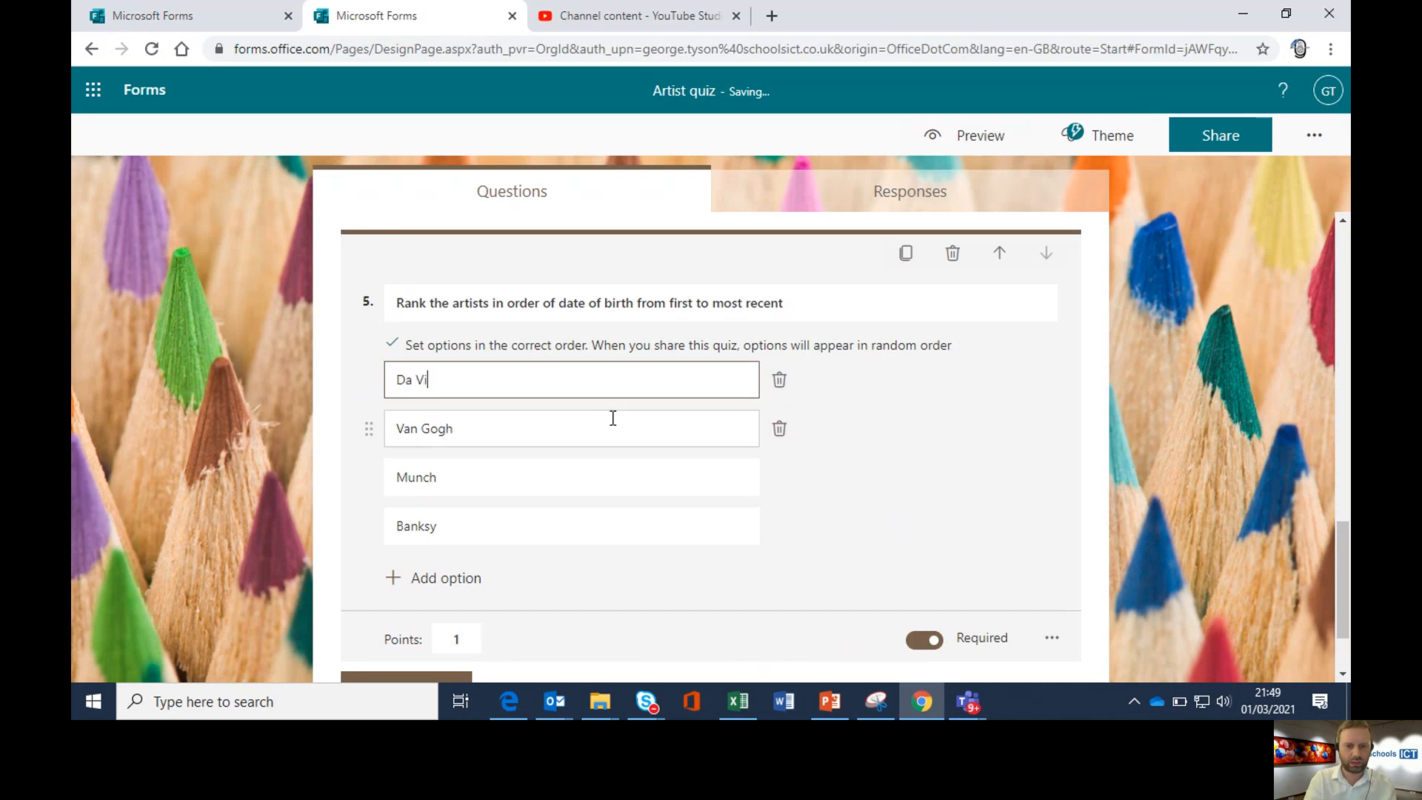
text(nci)
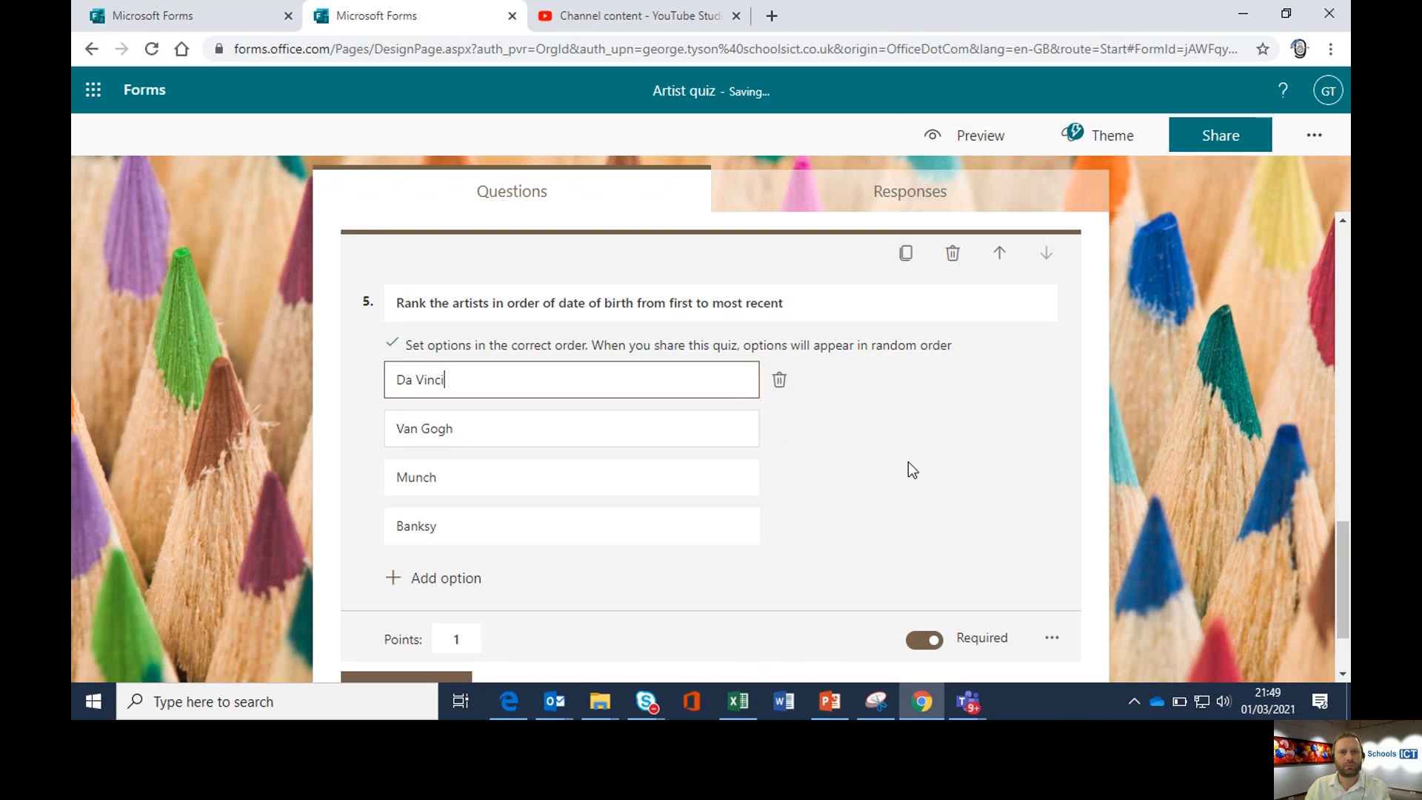
Set the points for the artist ranking question to 4
scroll(917, 460, down, 1)
scroll(919, 459, down, 1)
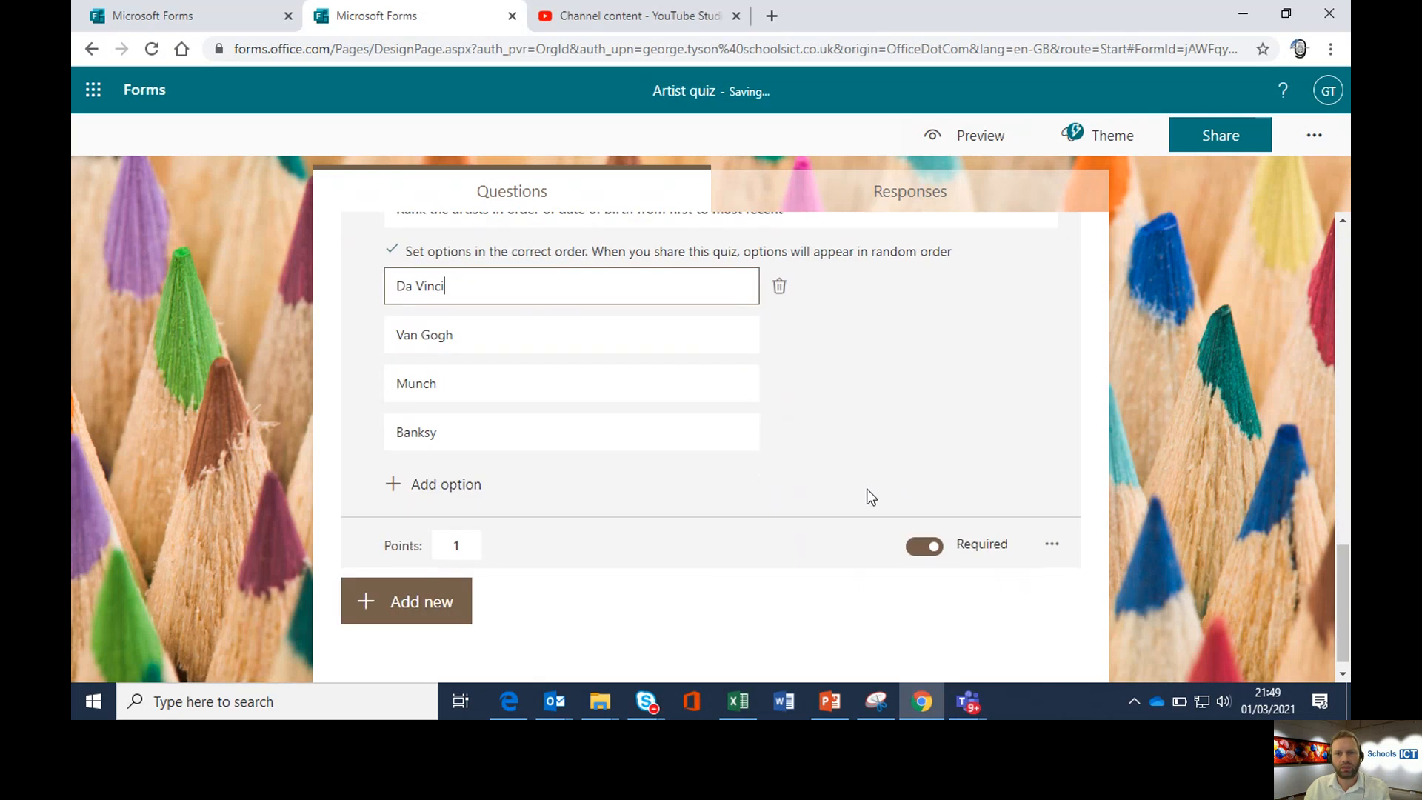
click(473, 545)
key(BackSpace)
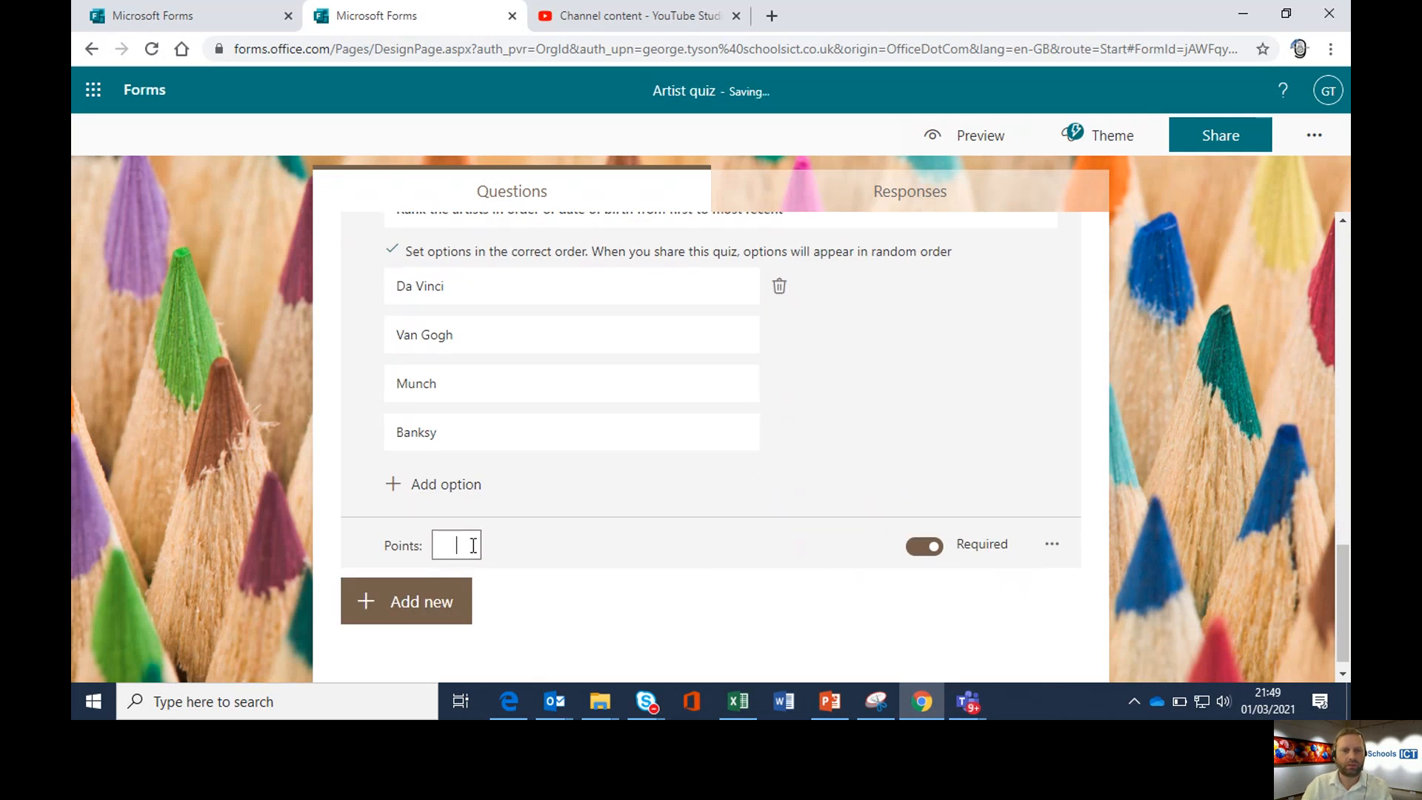
text(4)
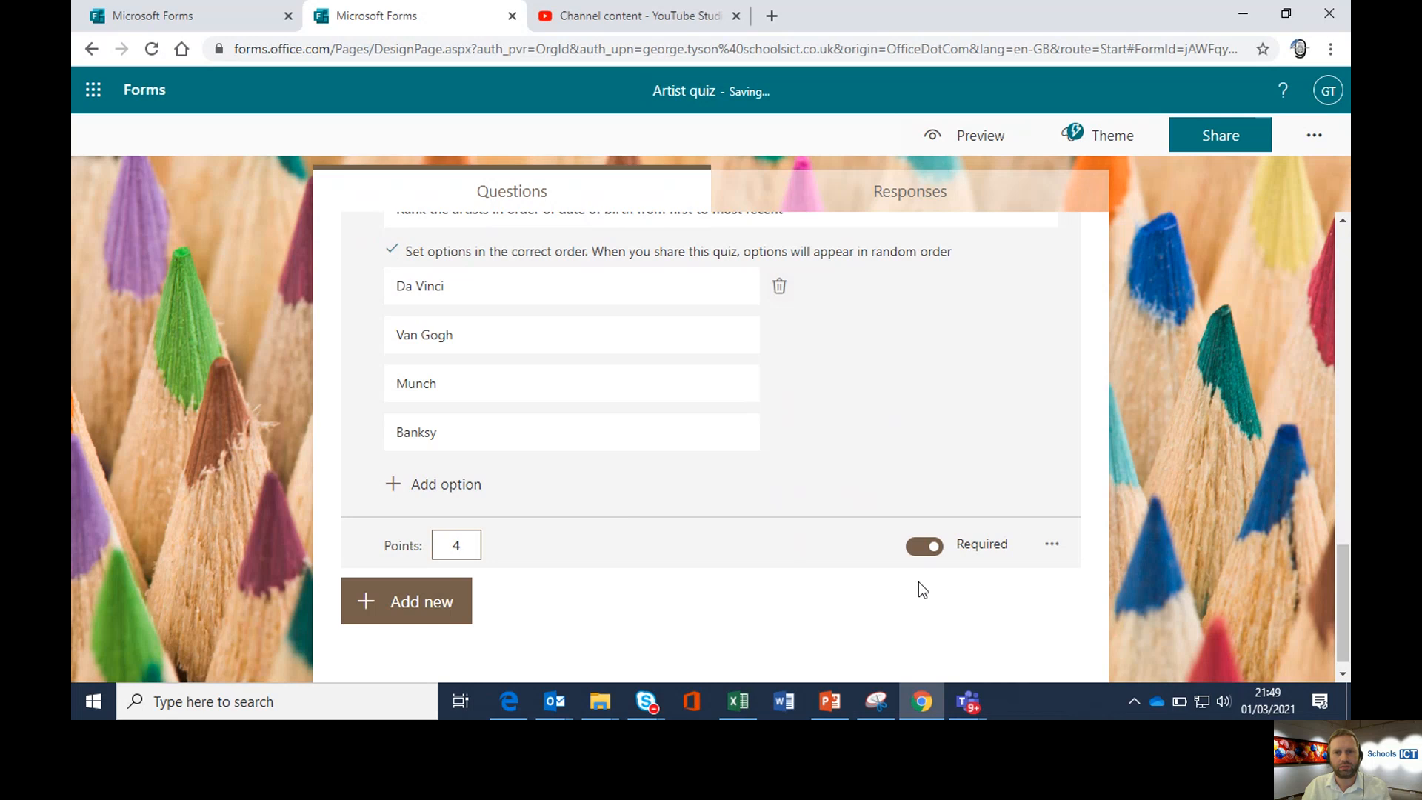
Add a Likert question after the ranking question and title it "What do you think of each artist?"
click(415, 602)
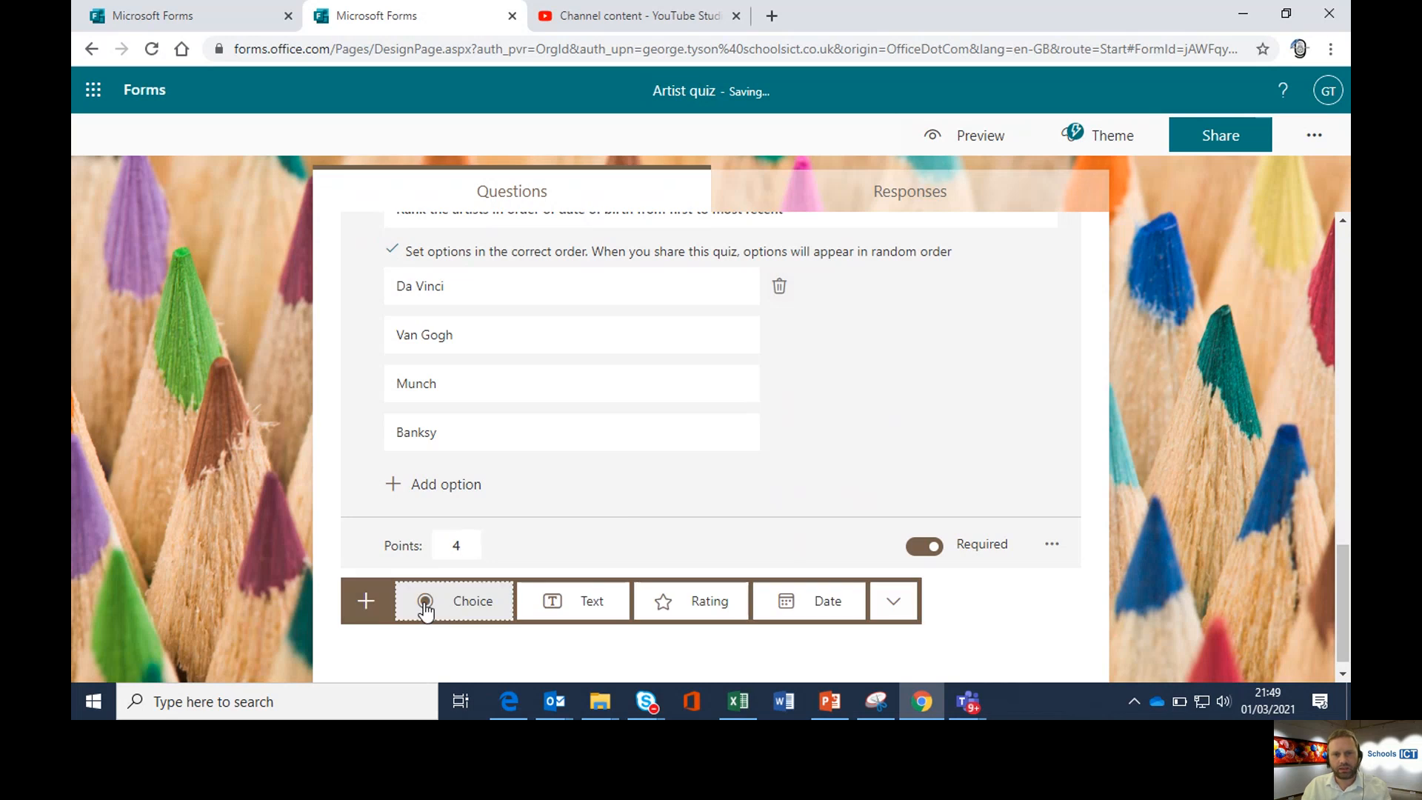
click(891, 608)
mouse_move(963, 541)
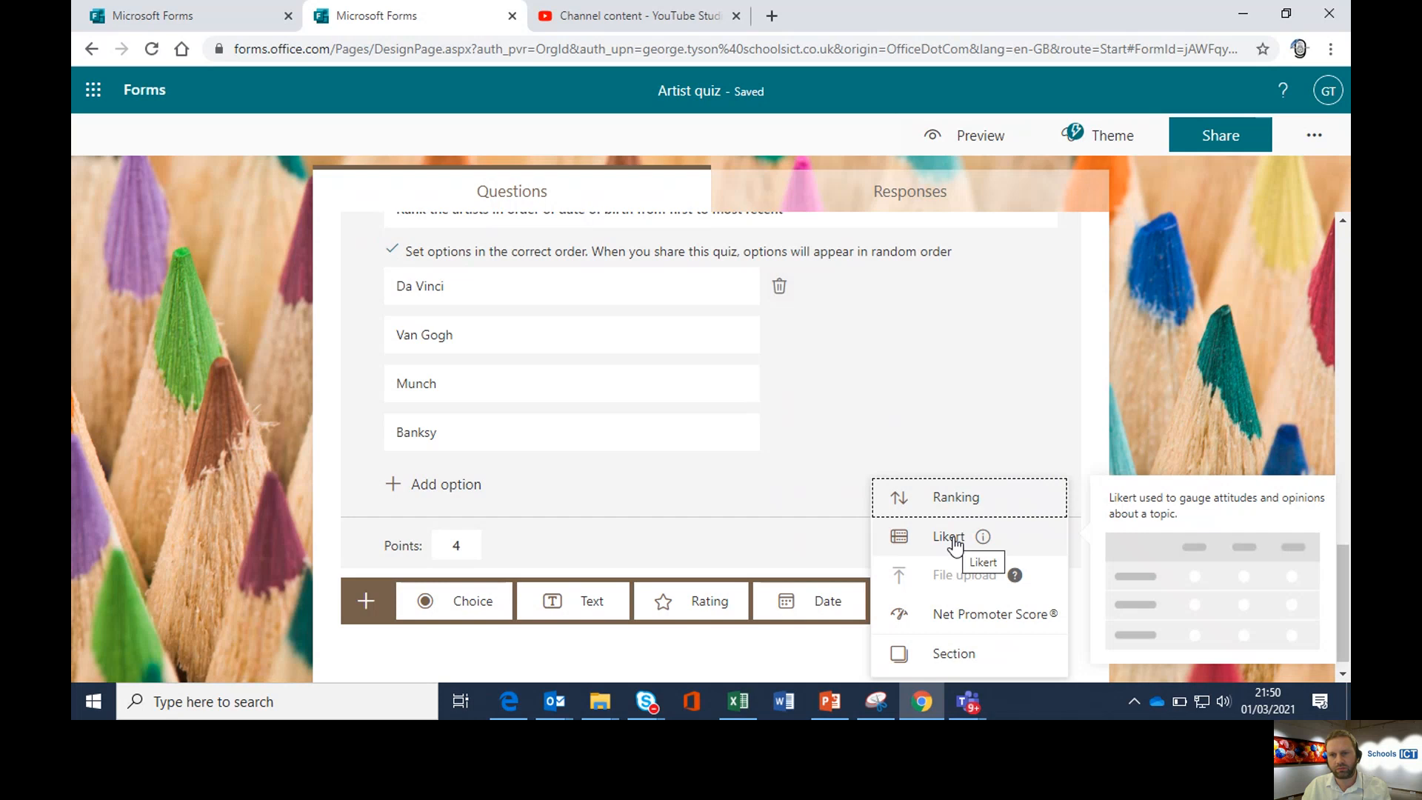
click(954, 539)
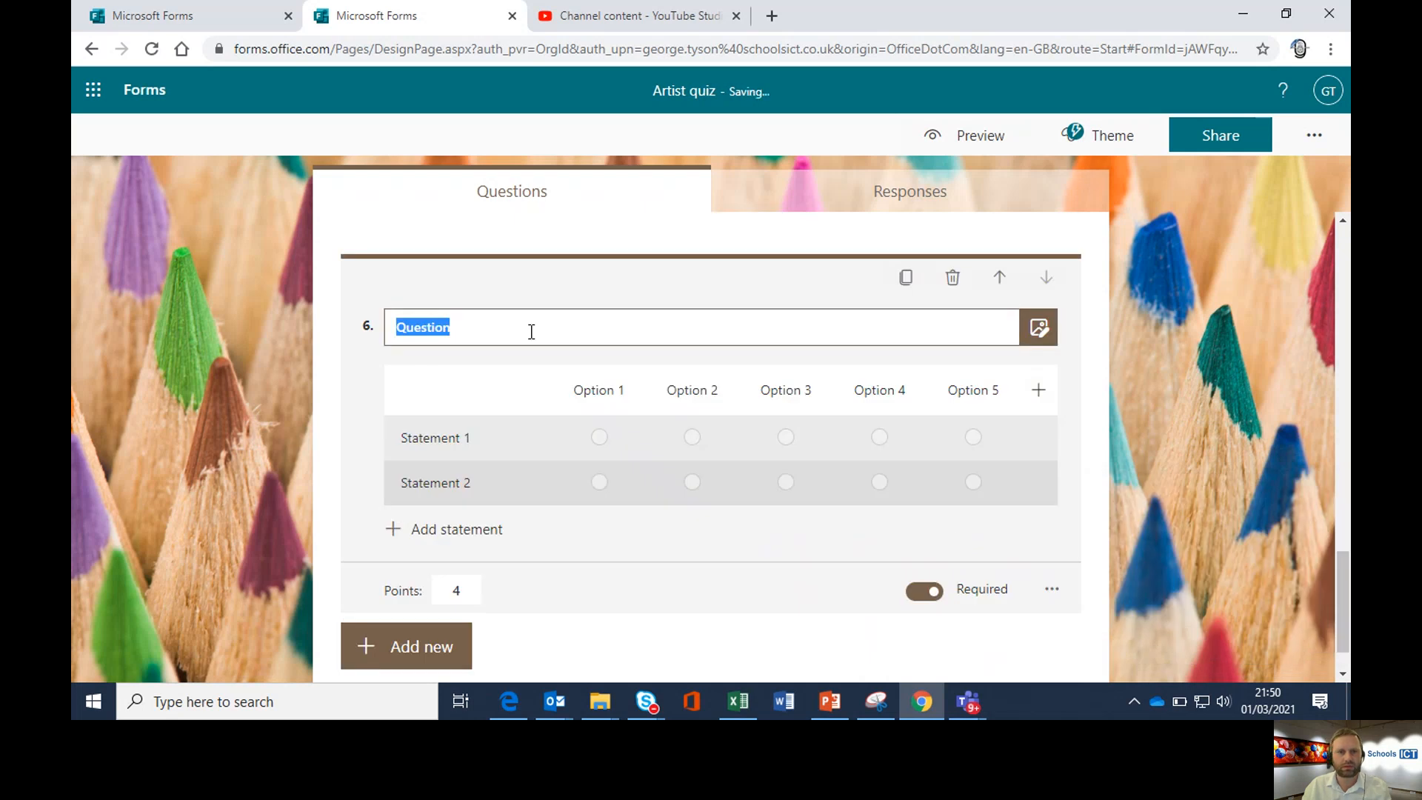
text(What d)
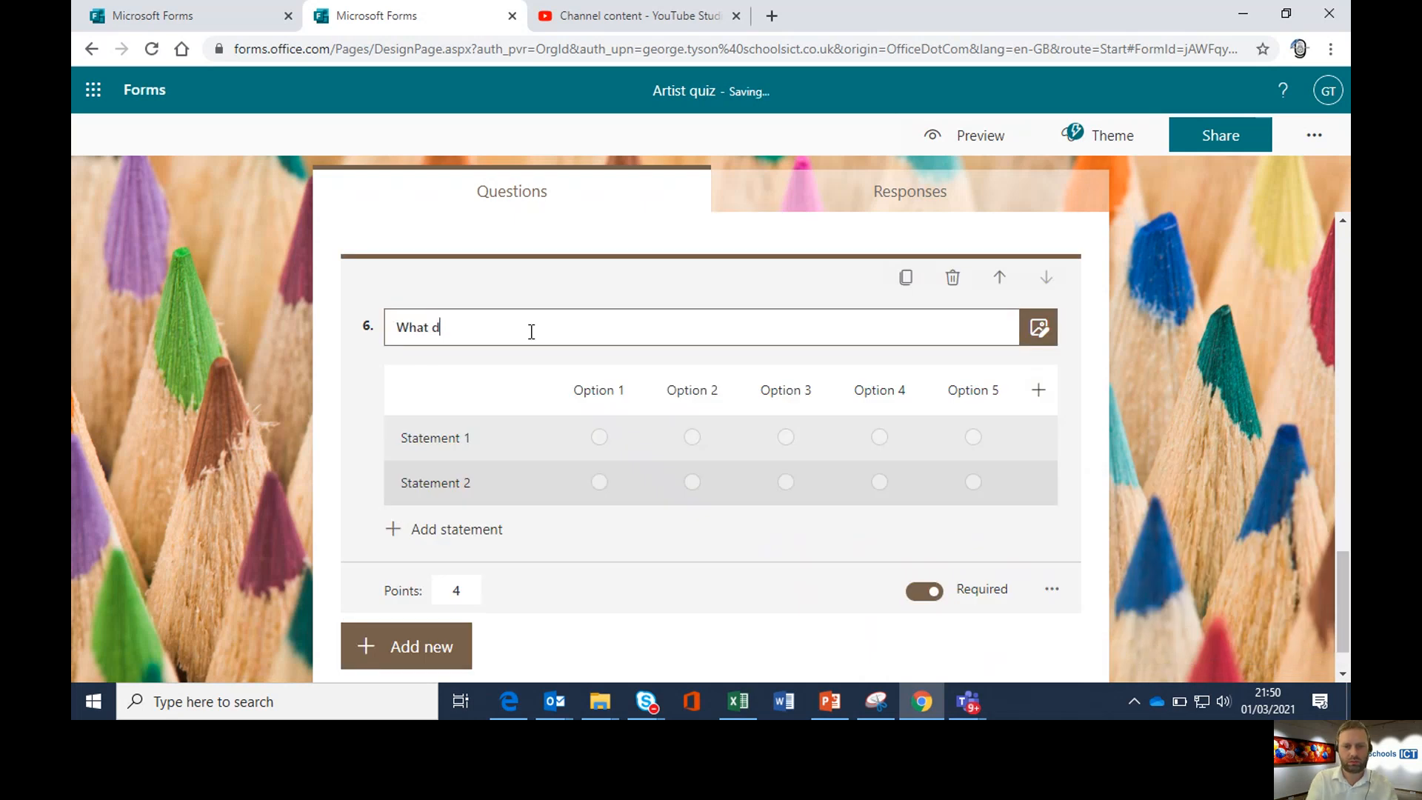
text(o you t)
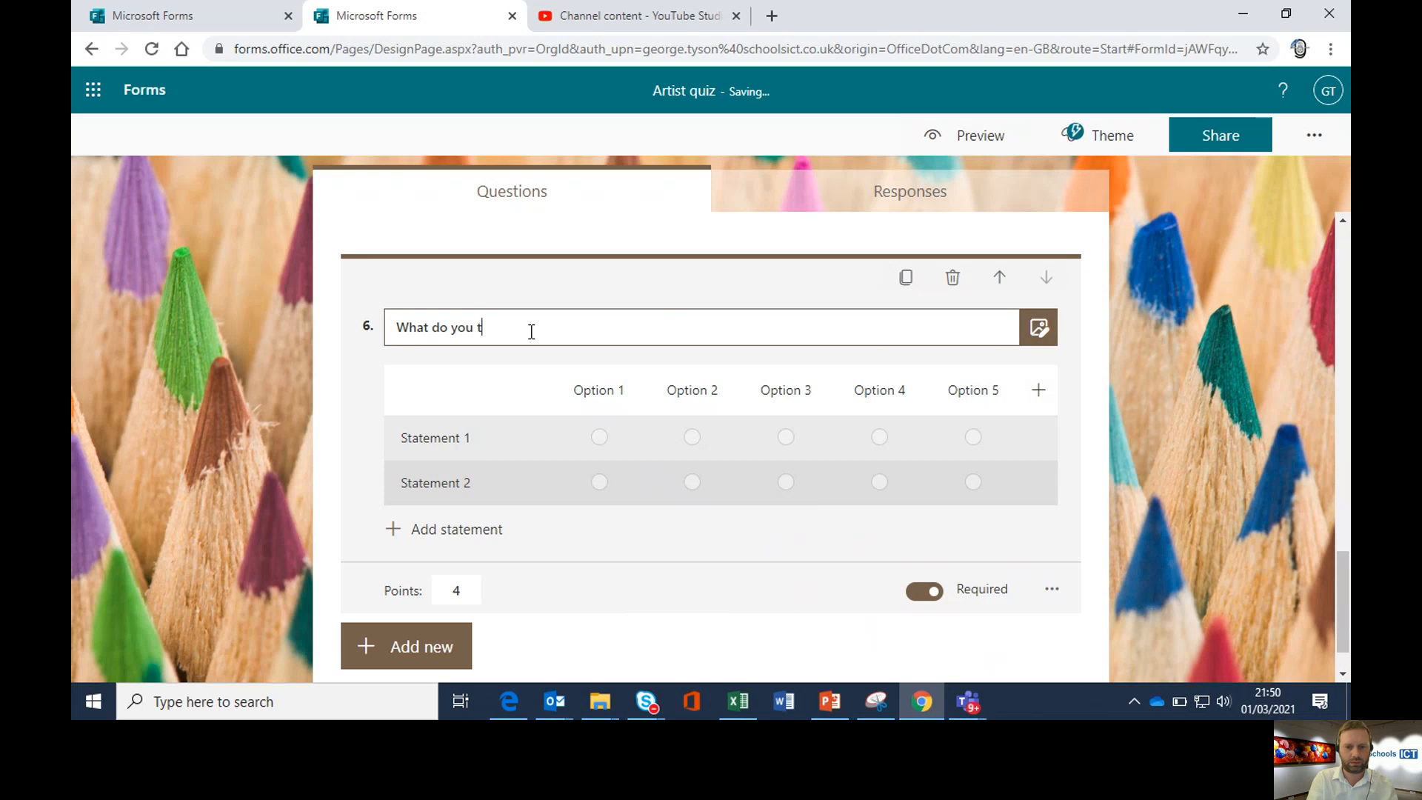
text(hink of each artist?)
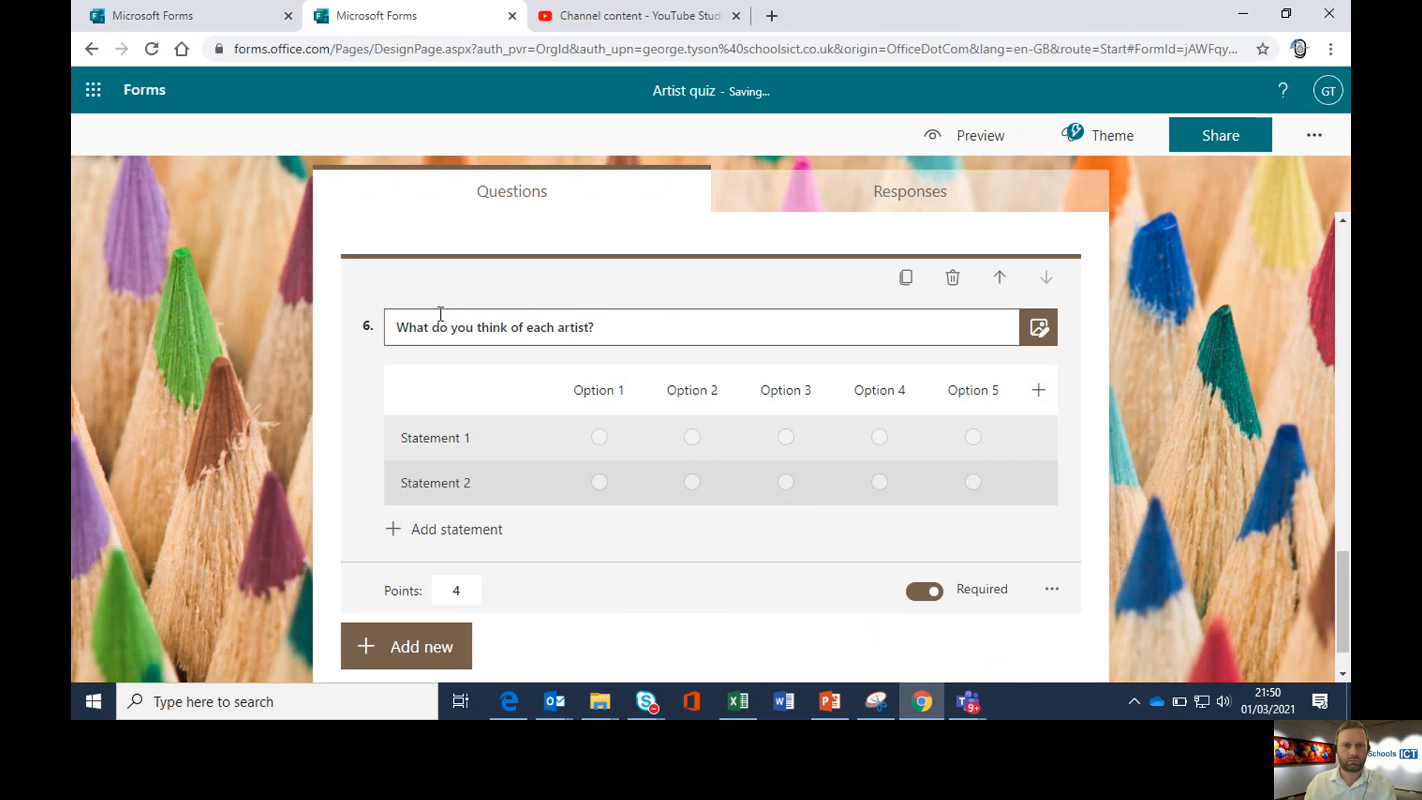
Name the Likert question's two existing statements "Van Gogh" and "Banksy"
click(467, 436)
text(Van)
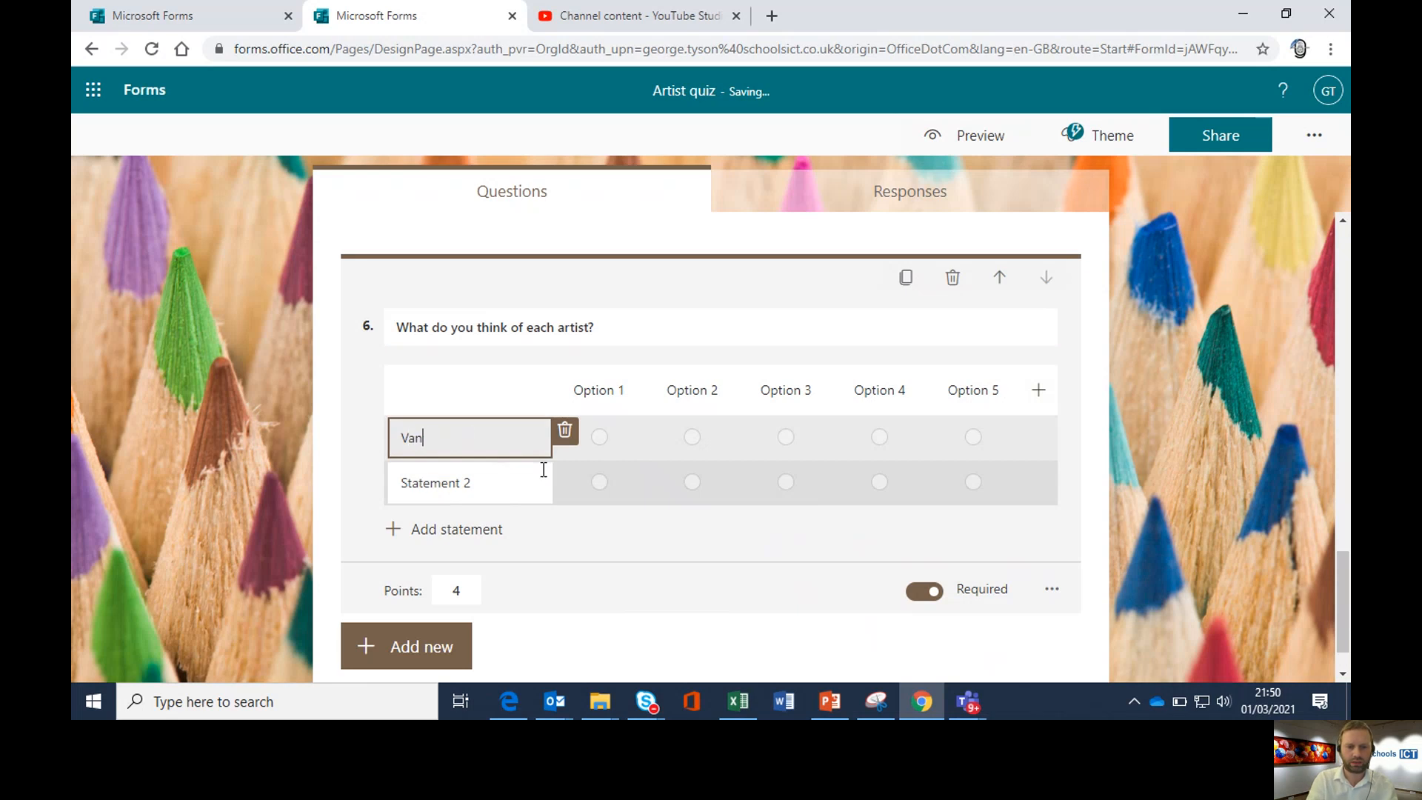
text( Gogh)
click(543, 469)
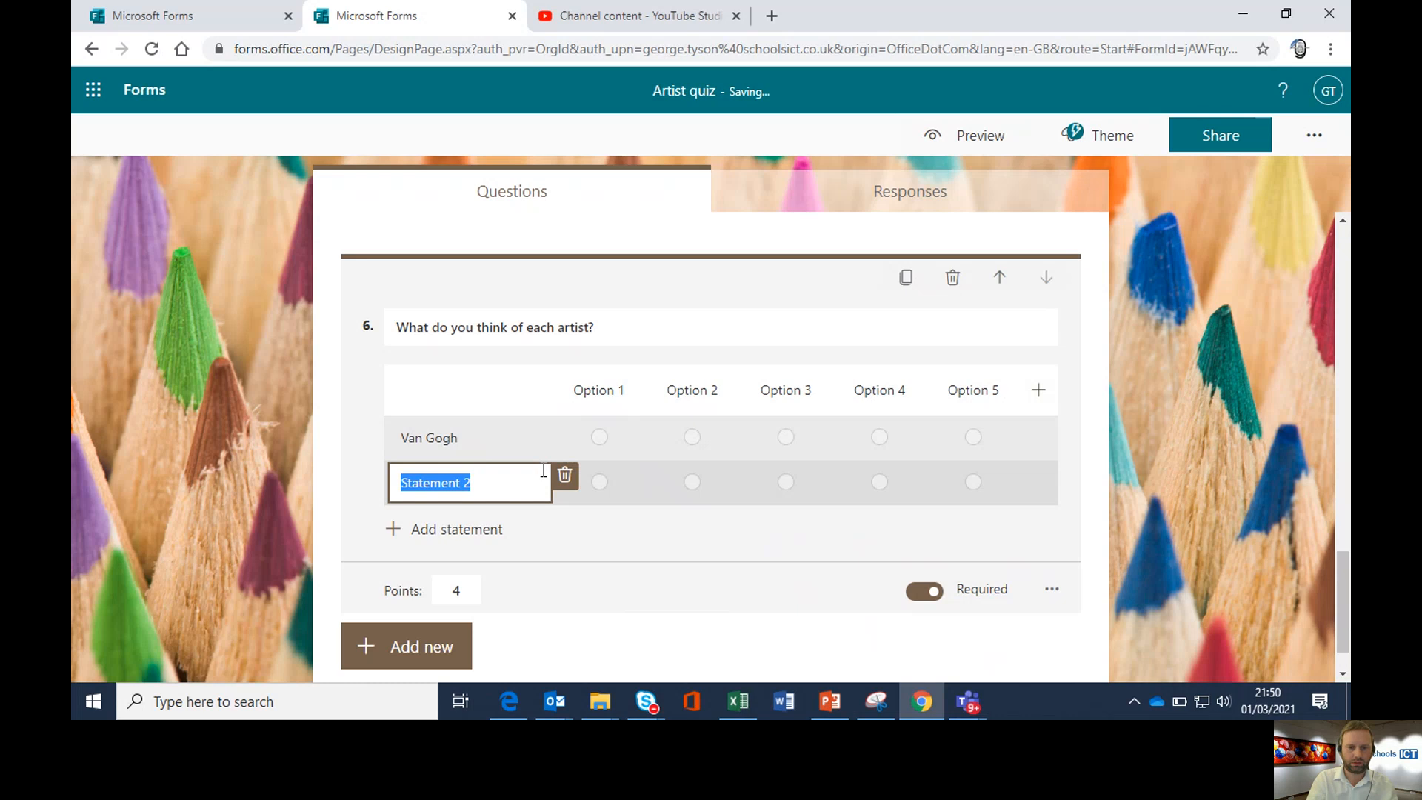
text(Ba)
text(nks)
key(BackSpace)
text(ks)
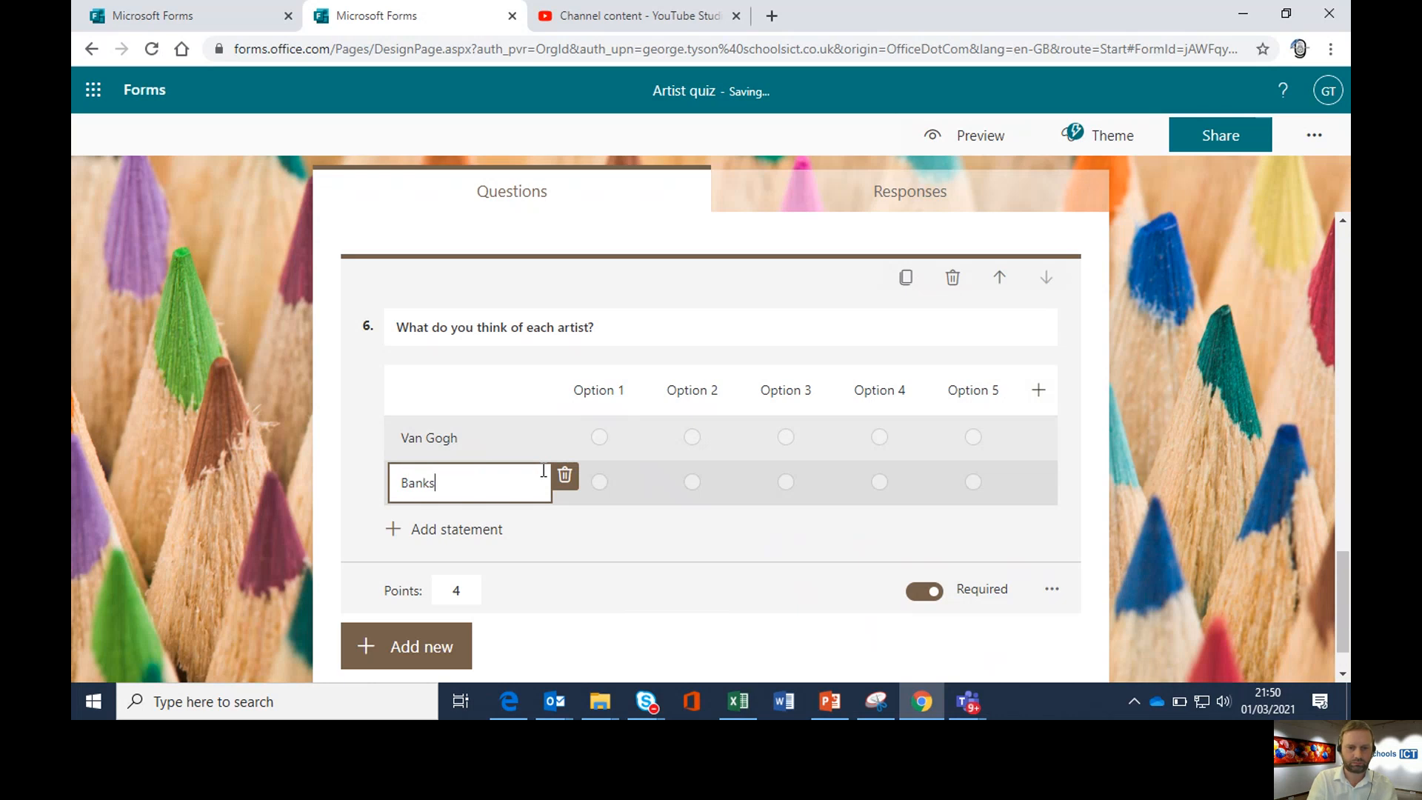
text(y)
Add two more statements below Banksy in the Likert question, named "Da Vinci" and "Munch"
key(Return)
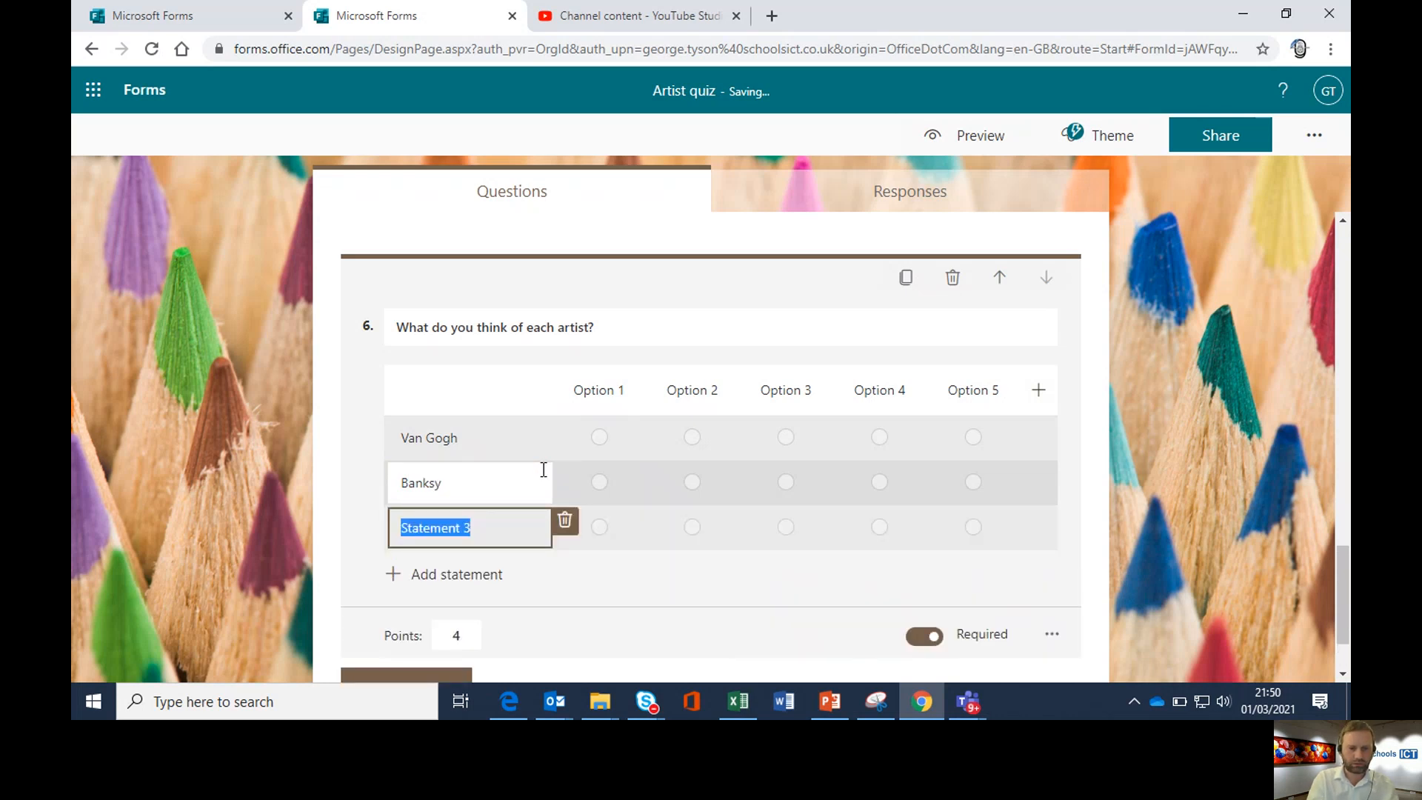
text(Da Vinci)
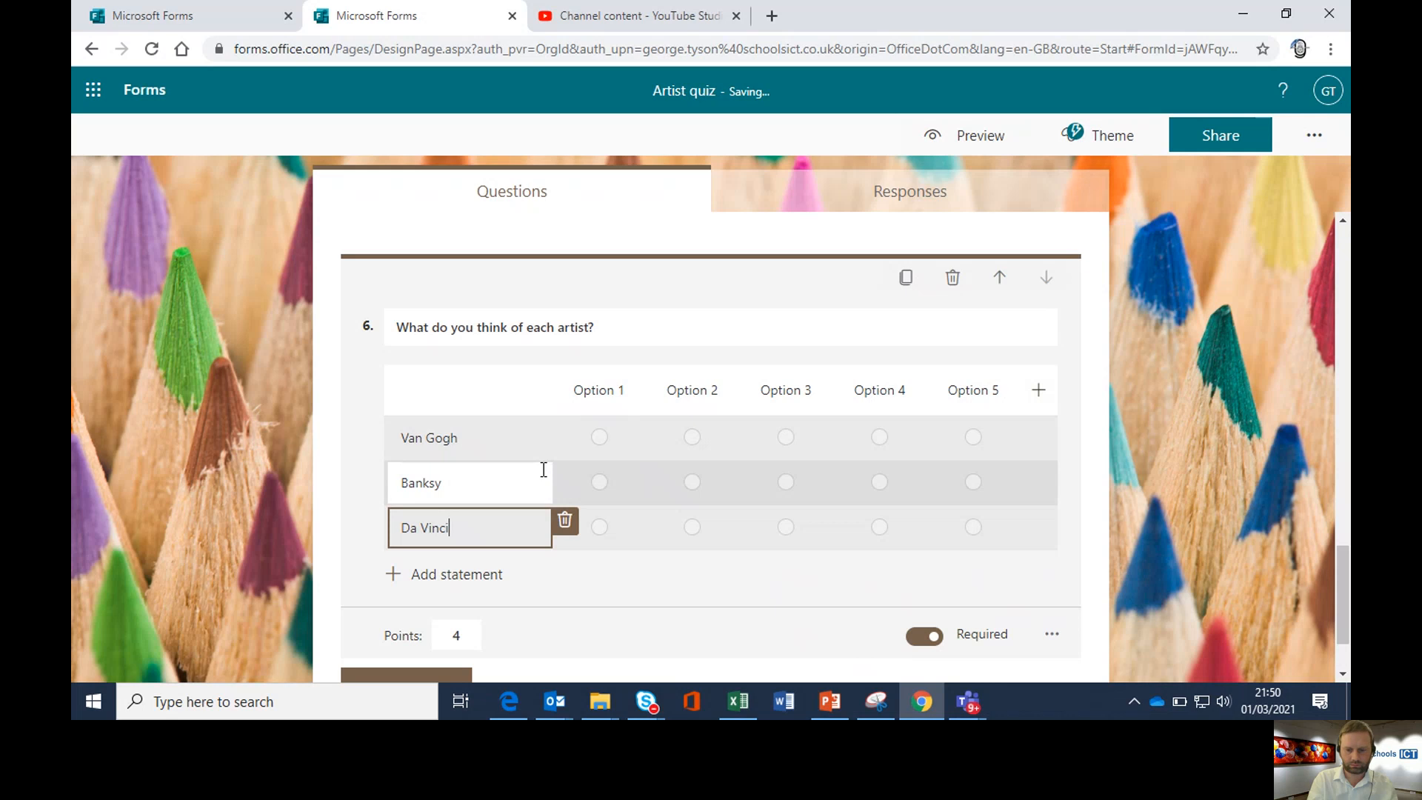
key(Return)
text(Munch)
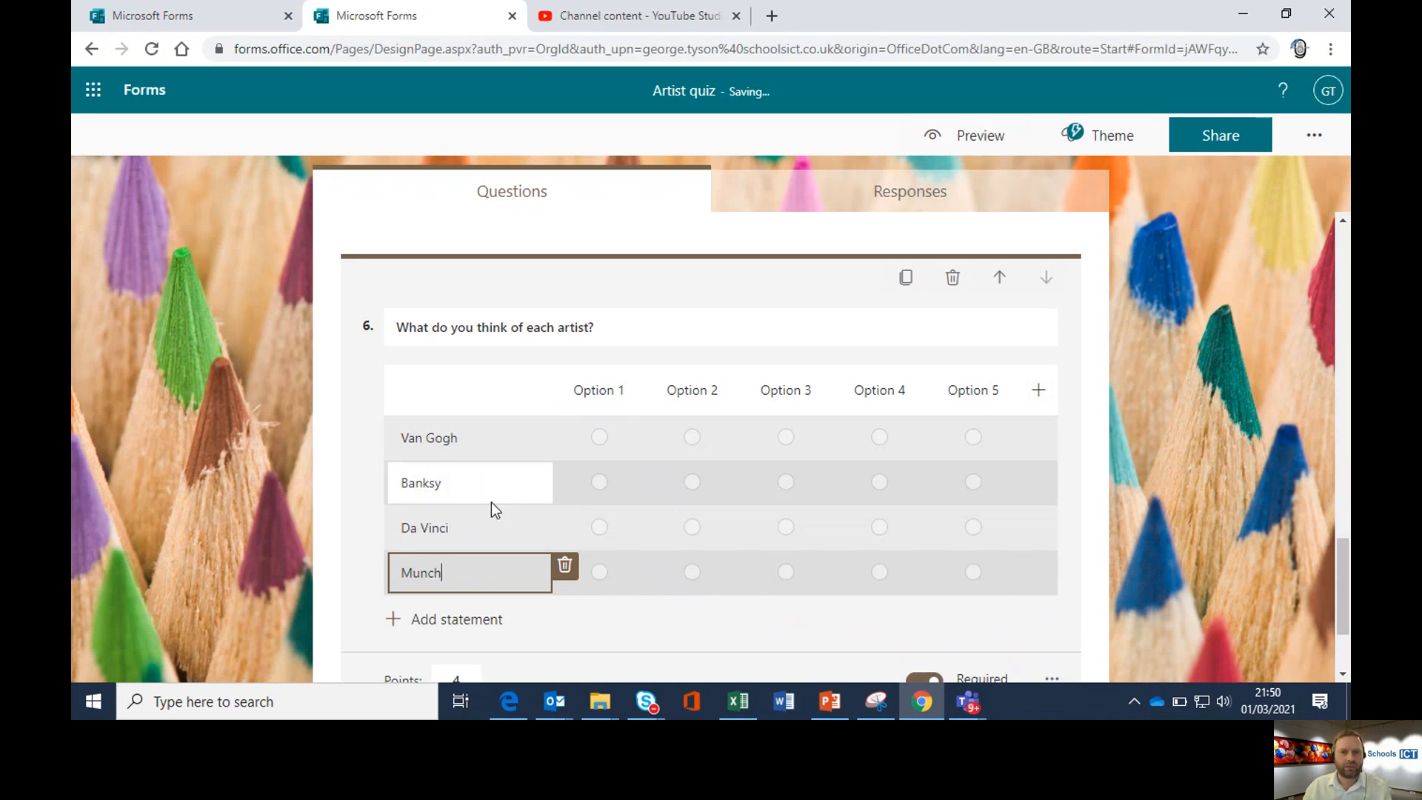
Name the Likert question's five rating options, in order, "Bad", "Ok", "Good", "Great" and "Awesome!"
scroll(548, 491, down, 2)
click(637, 318)
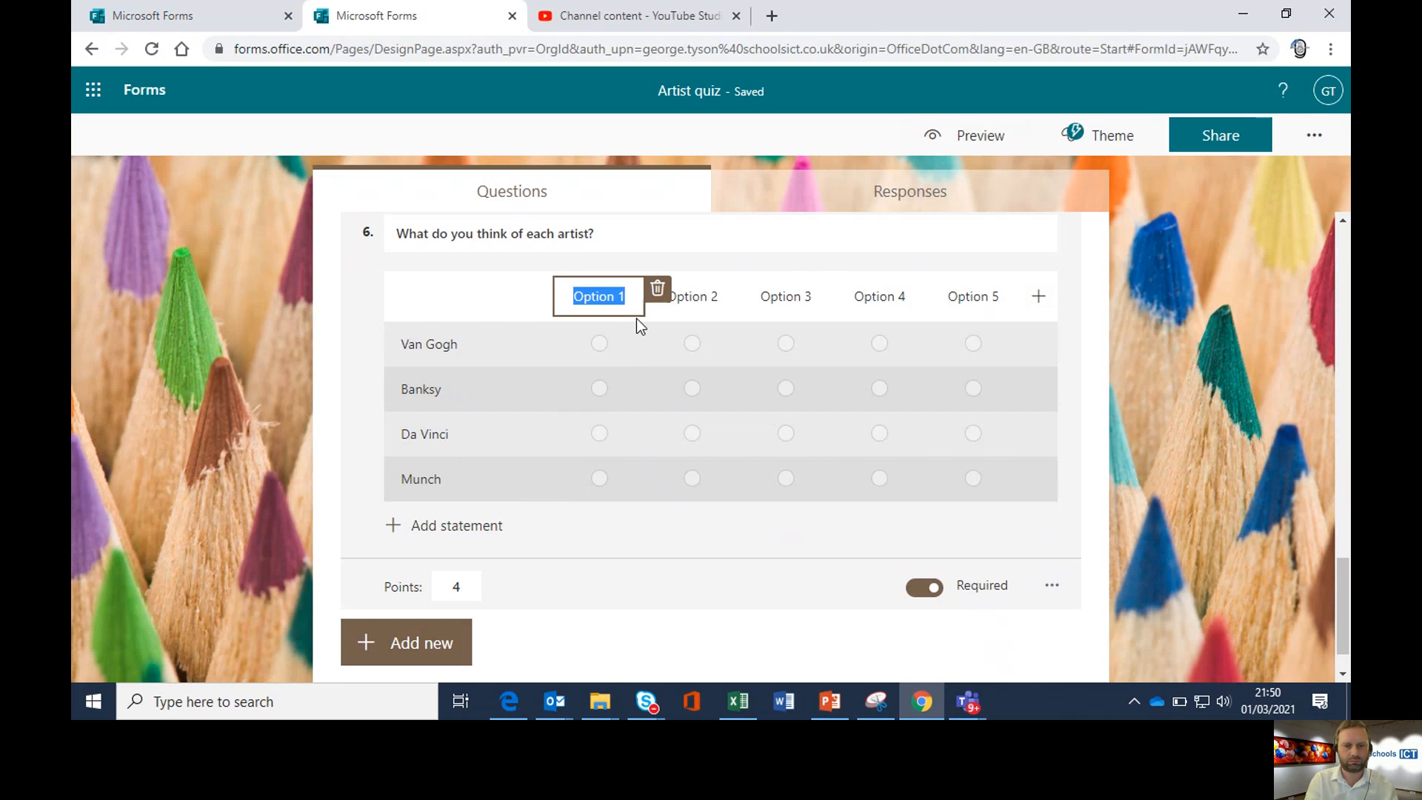
text(Bad)
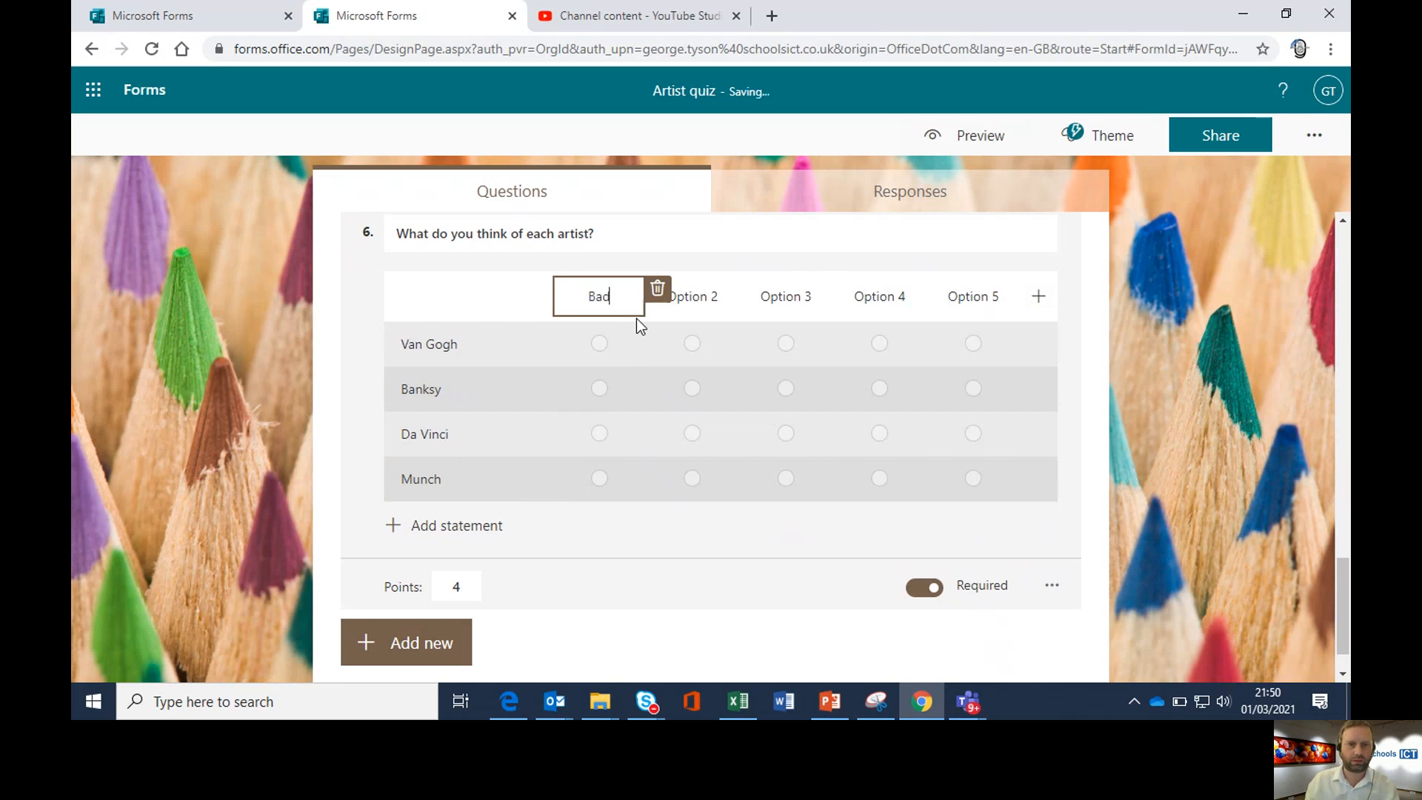
key(Tab)
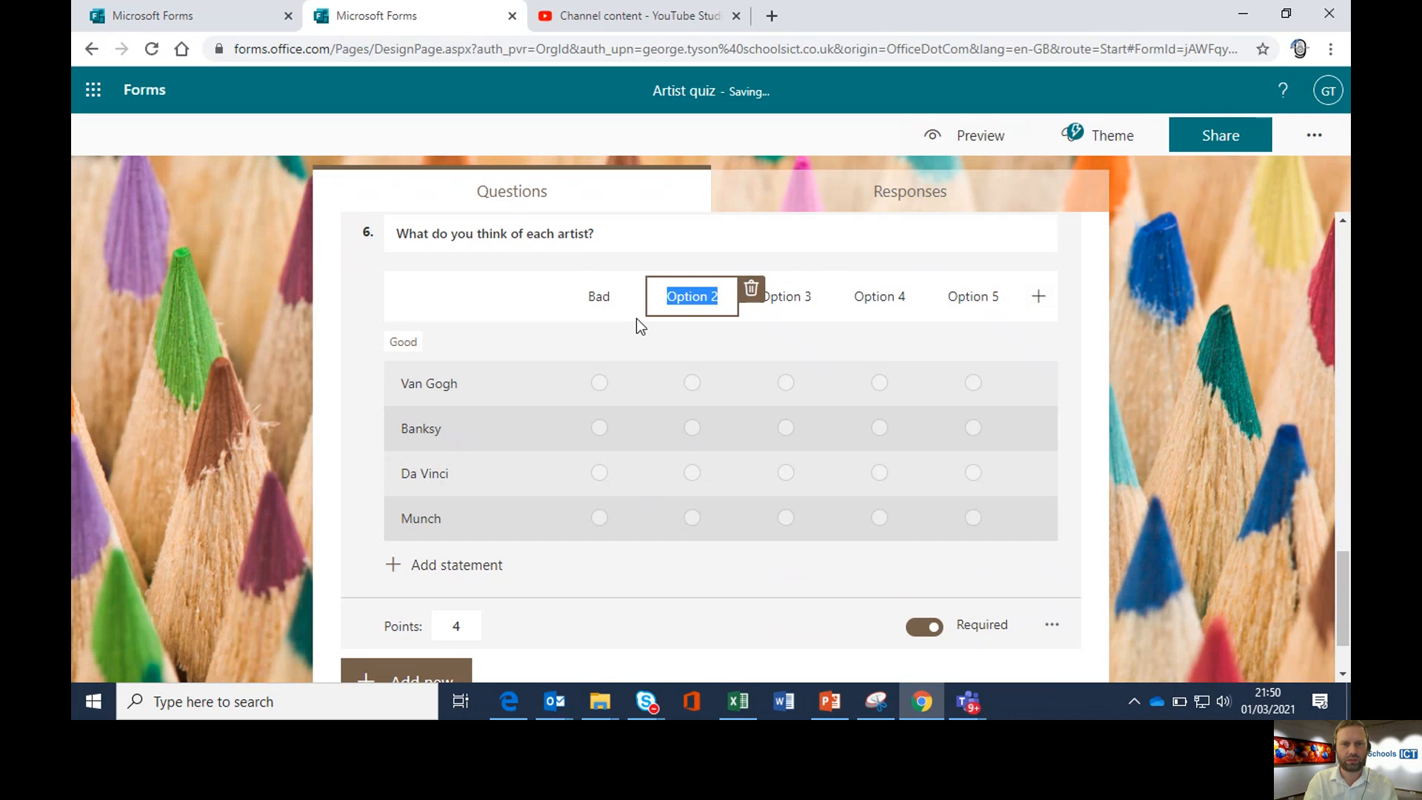
text(Ok)
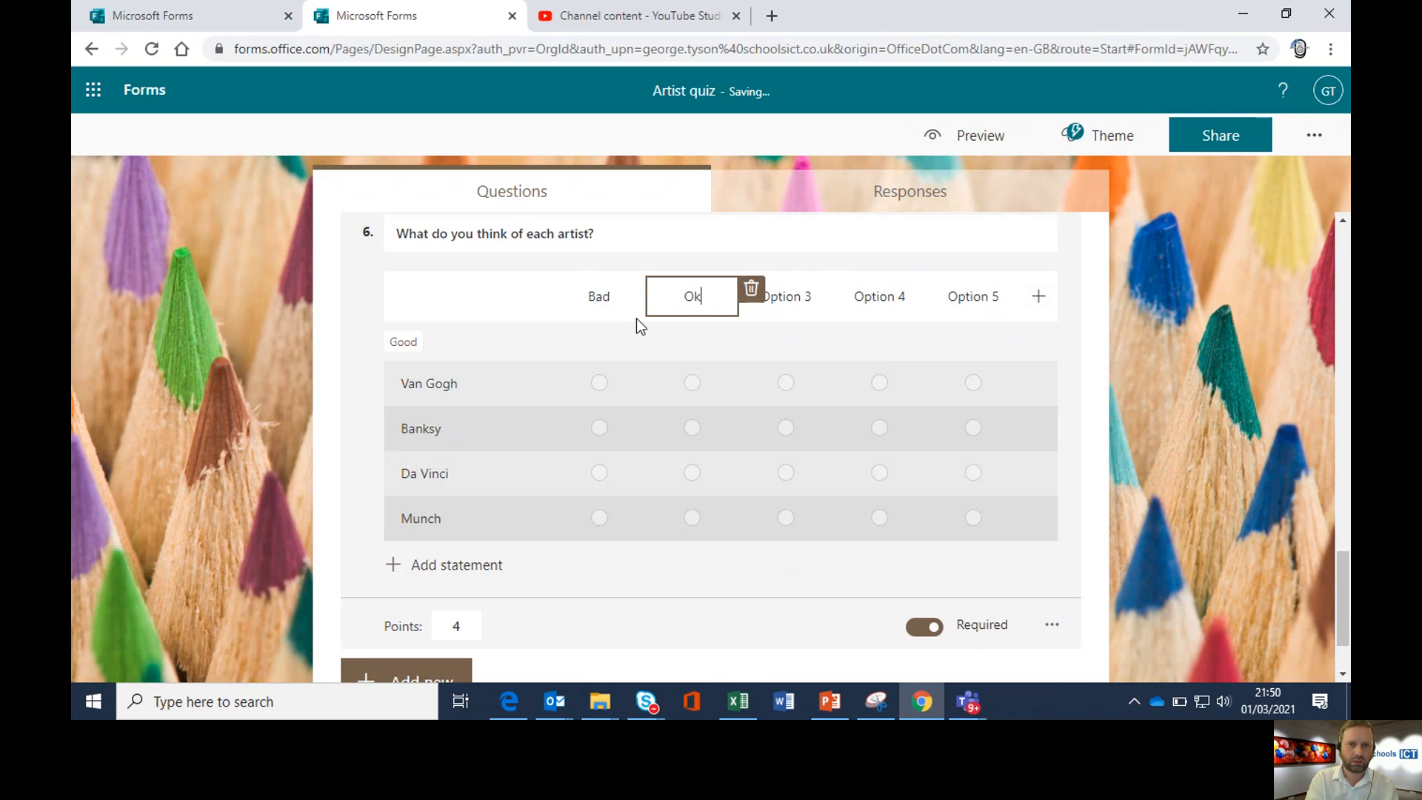
key(Tab)
text(Good)
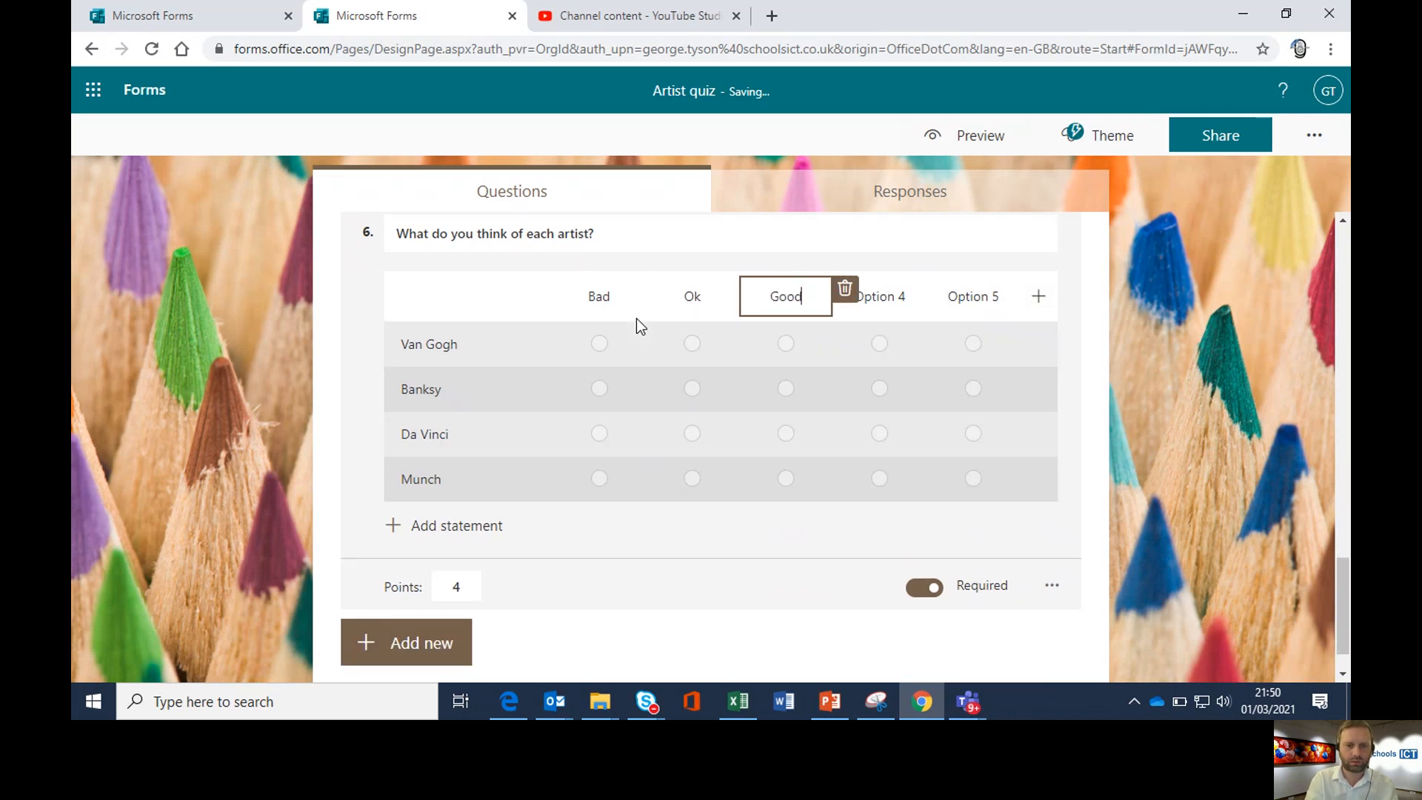
key(Tab)
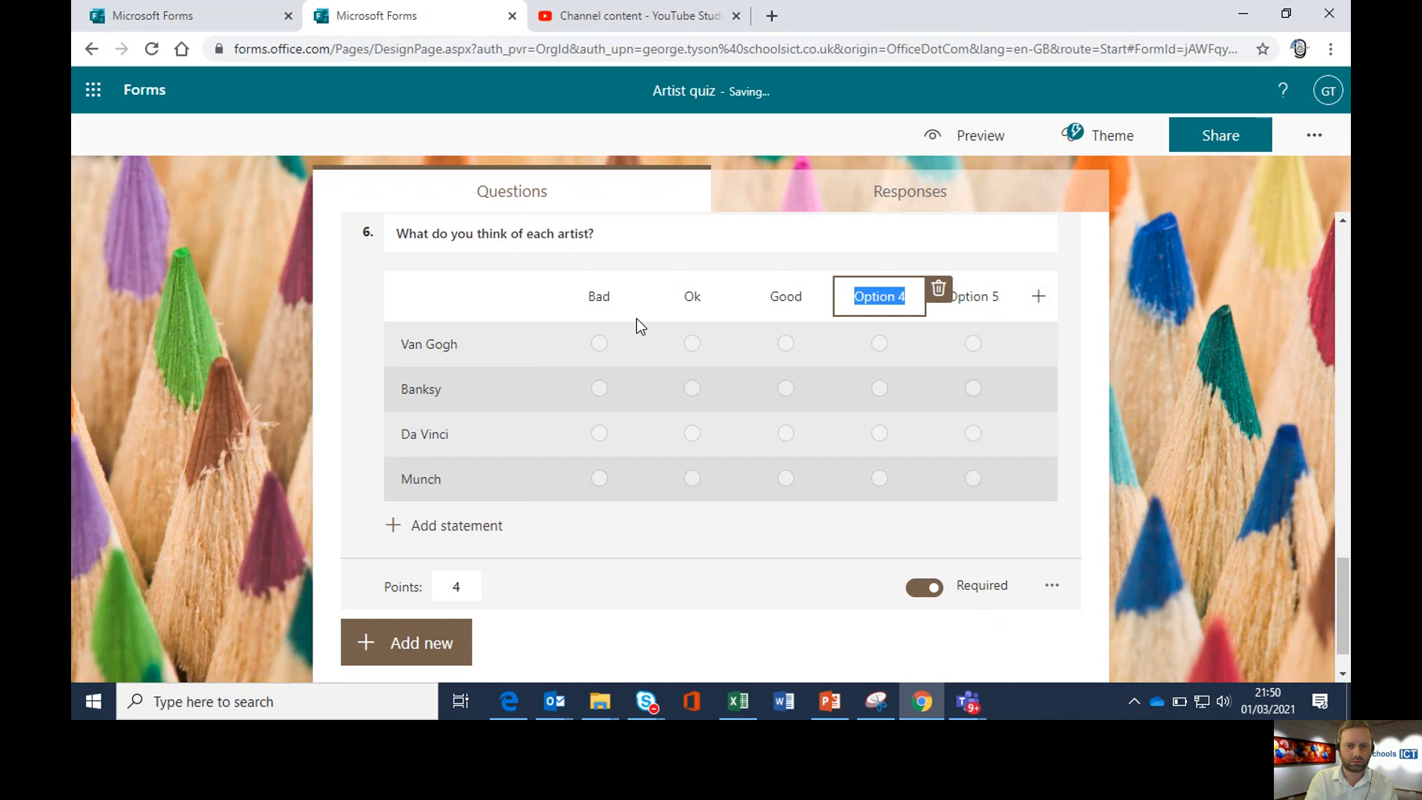
text(Great)
key(Tab)
text(Awesome!)
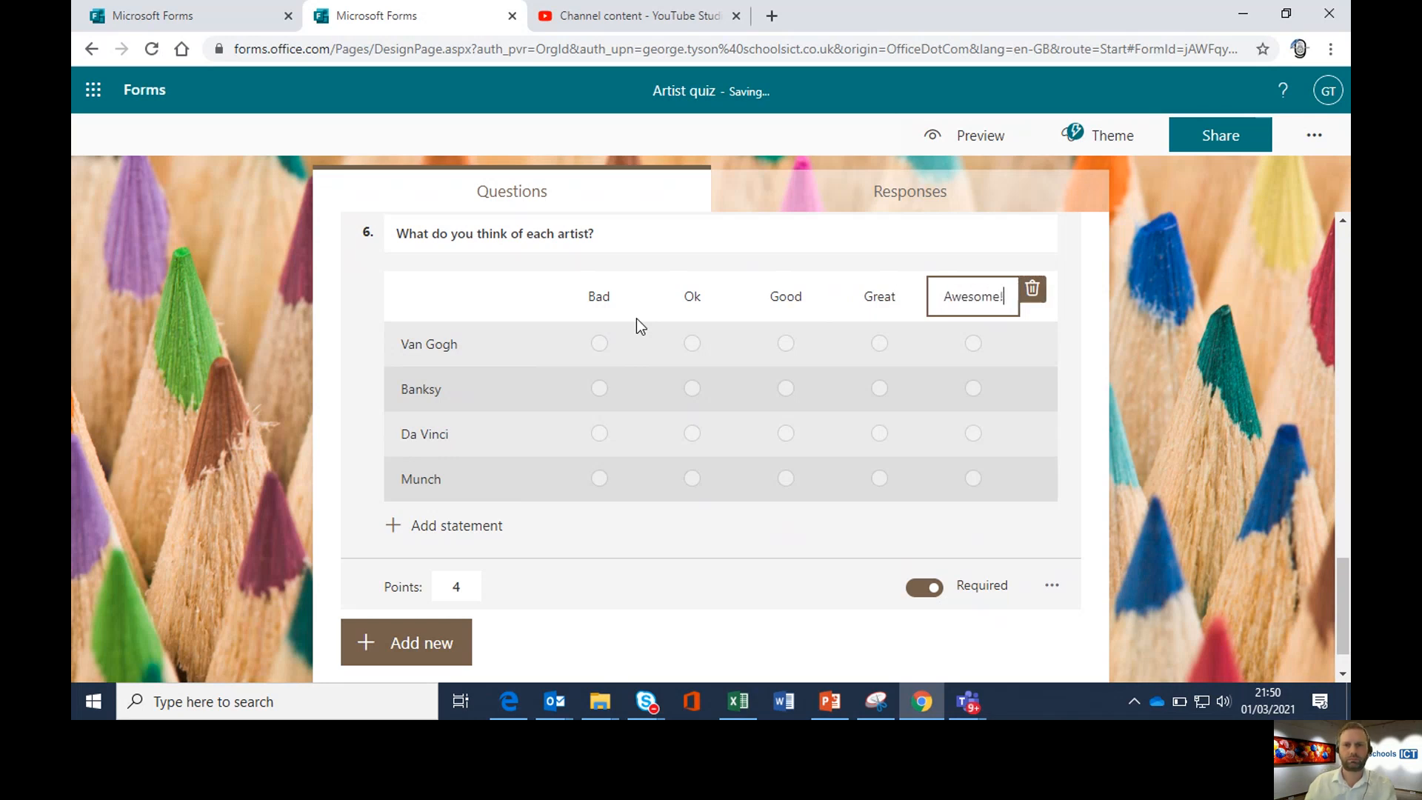
Add a new section after the Likert question and title it "Maths time!"
scroll(733, 546, down, 1)
scroll(731, 548, down, 1)
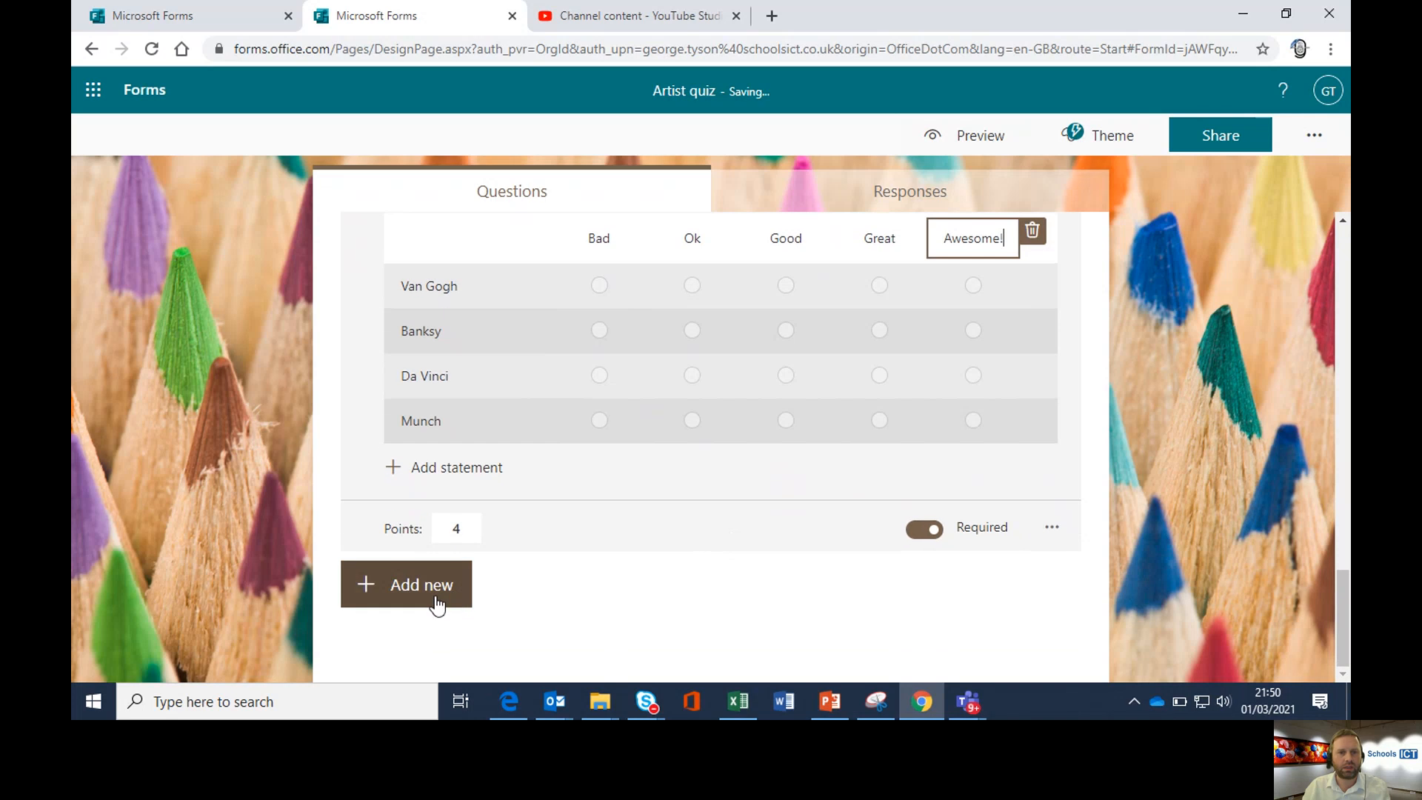
click(433, 593)
click(899, 589)
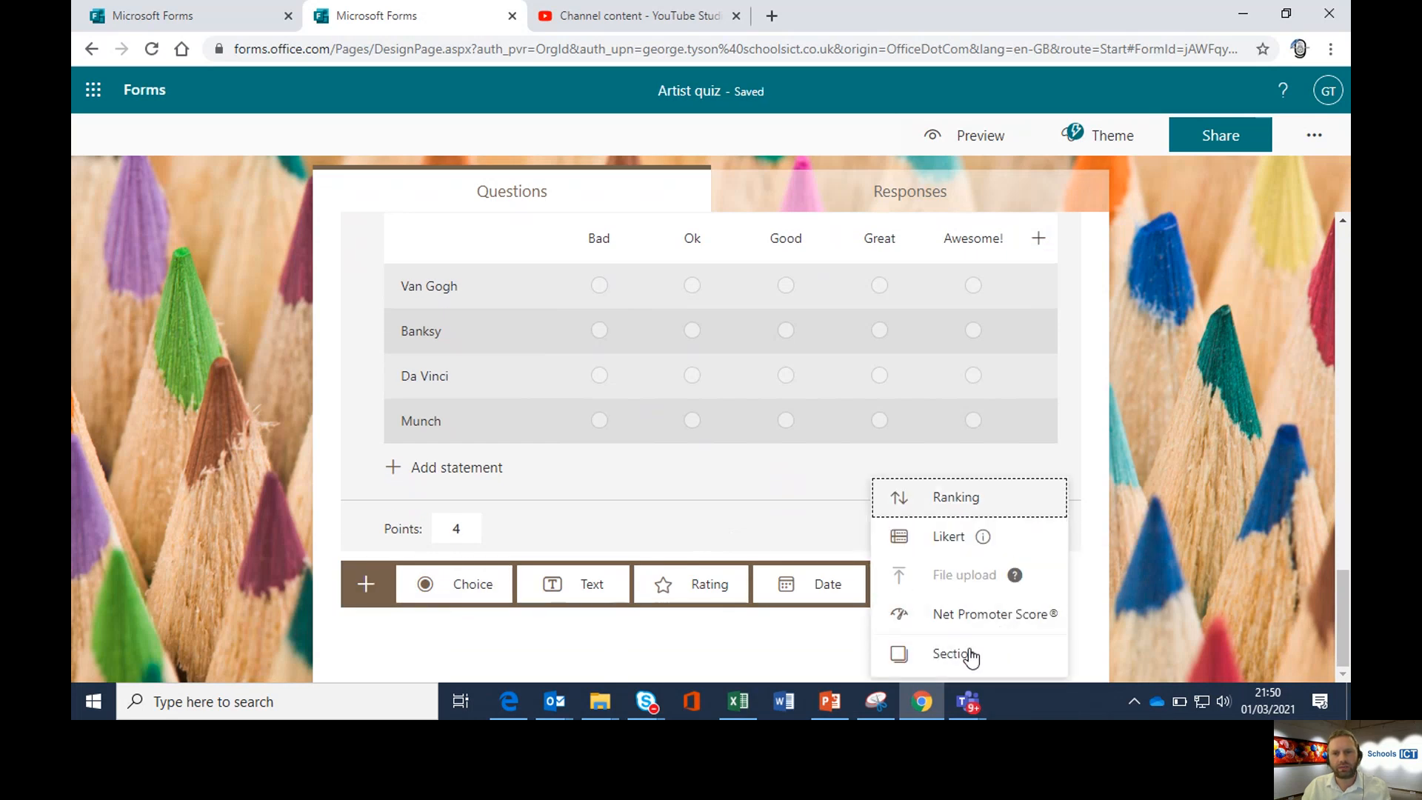
scroll(1041, 393, up, 8)
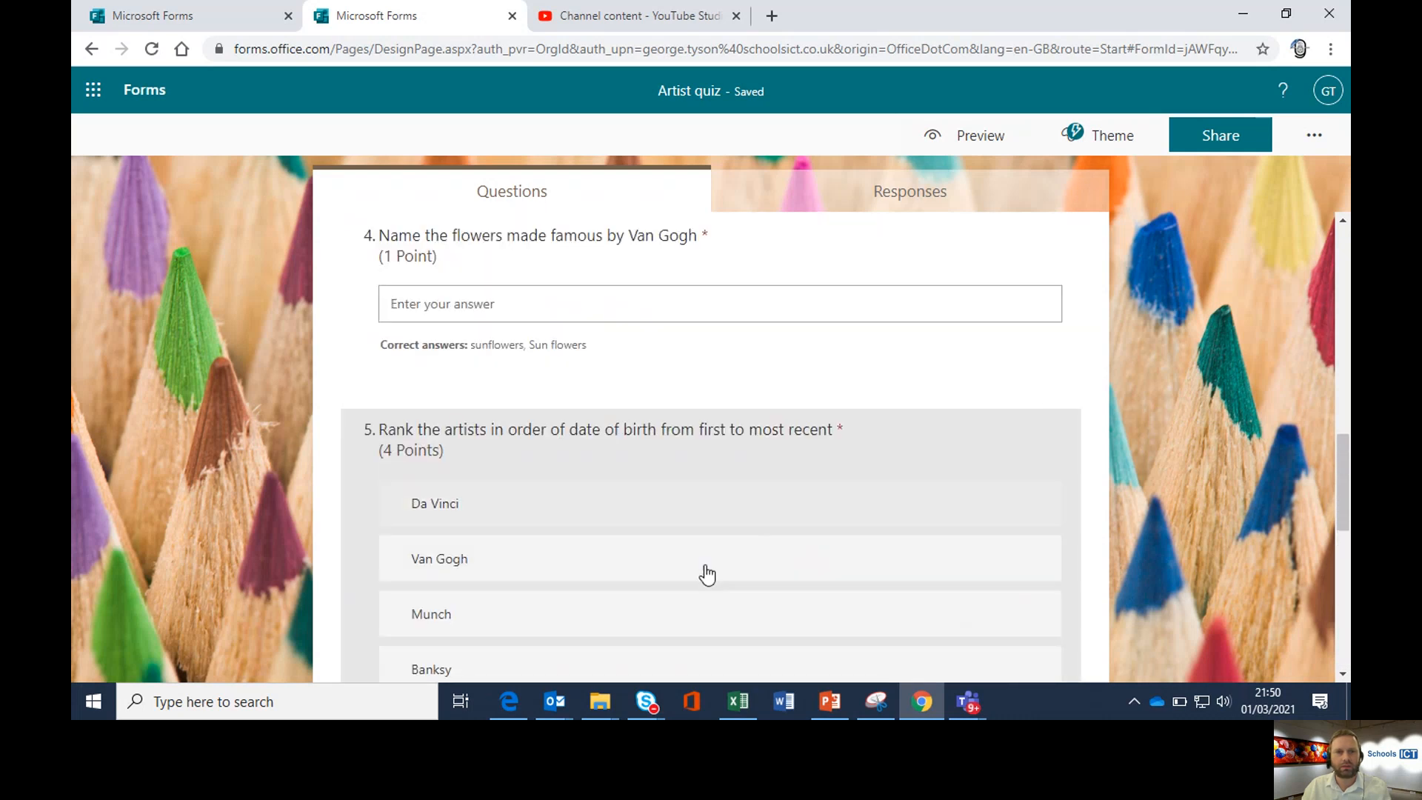
scroll(643, 474, up, 3)
scroll(644, 473, up, 3)
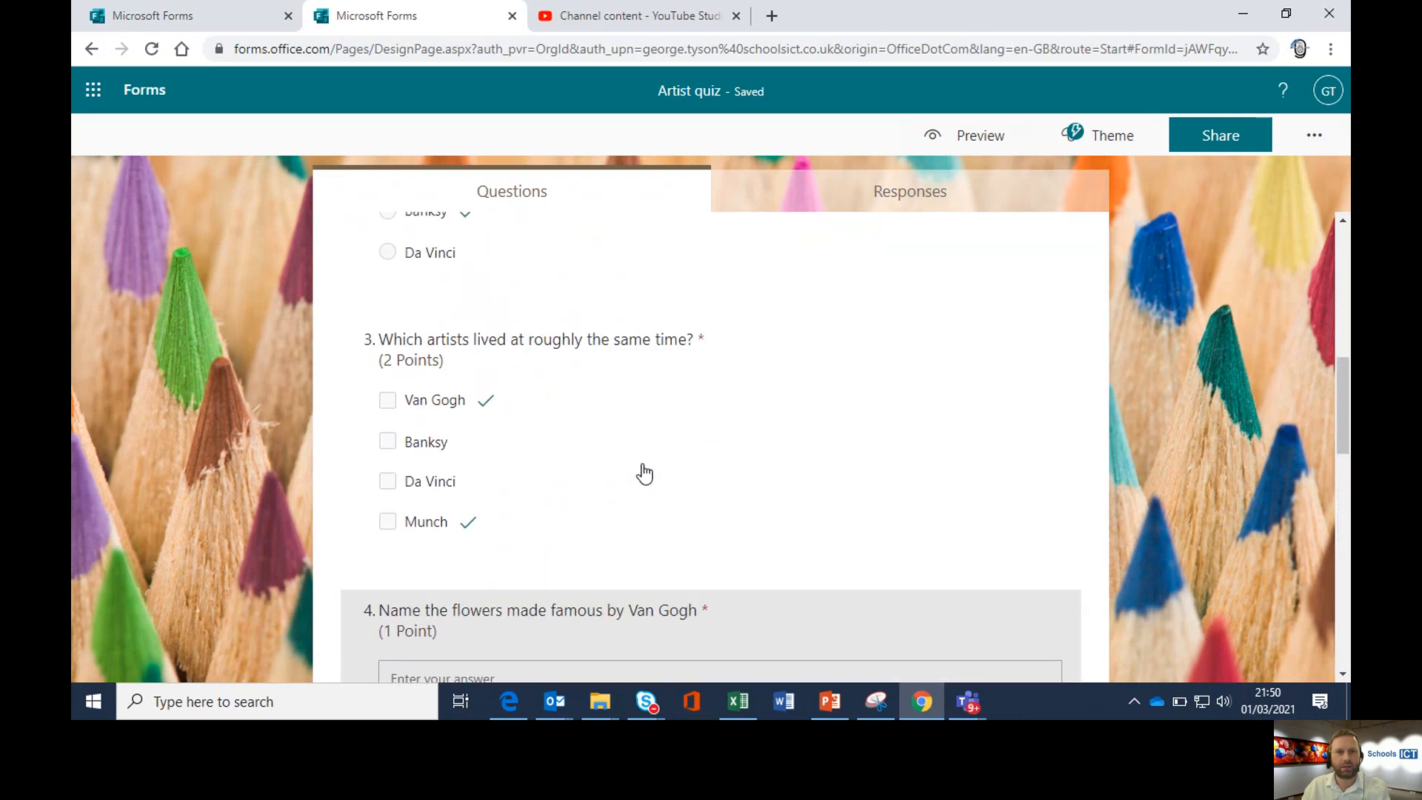
scroll(645, 474, down, 12)
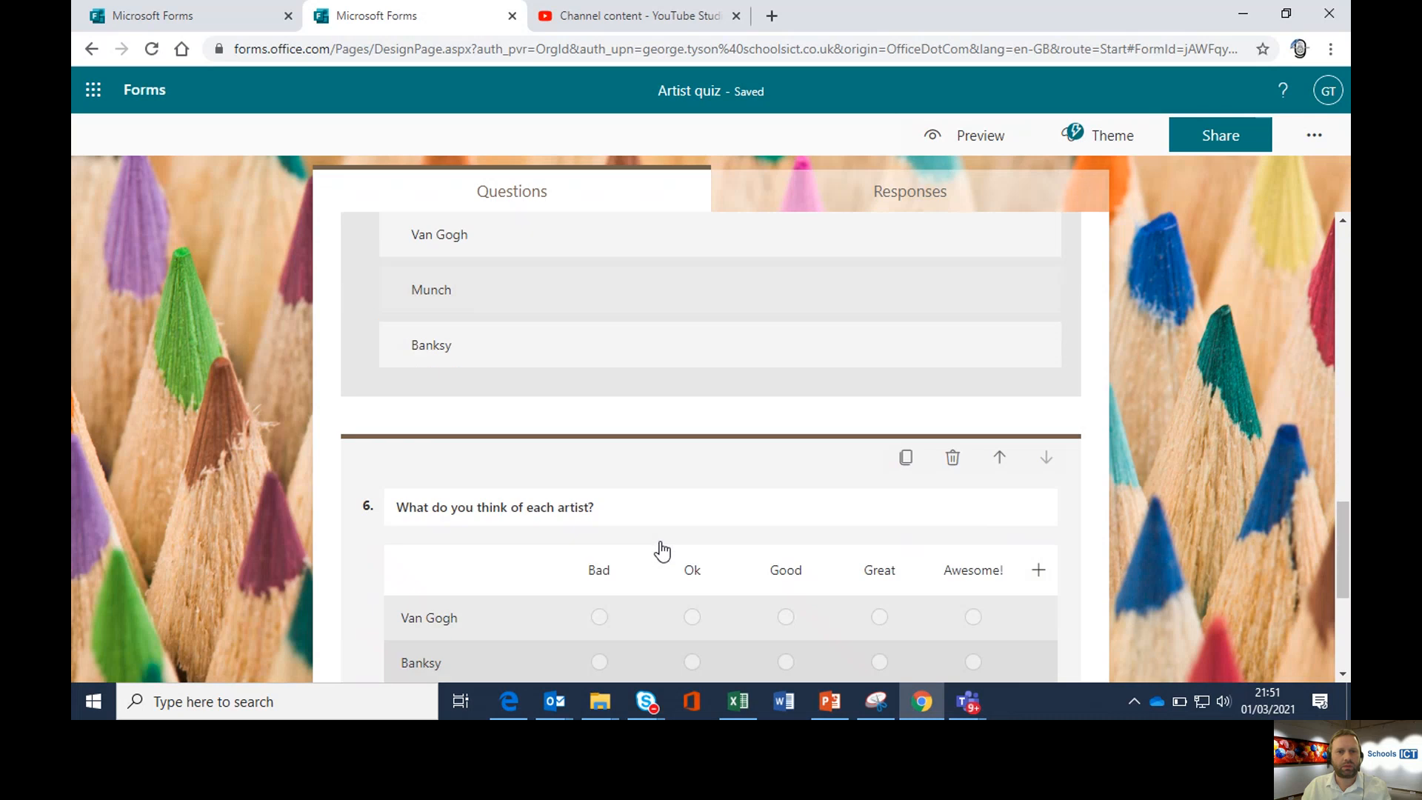
scroll(663, 552, down, 1)
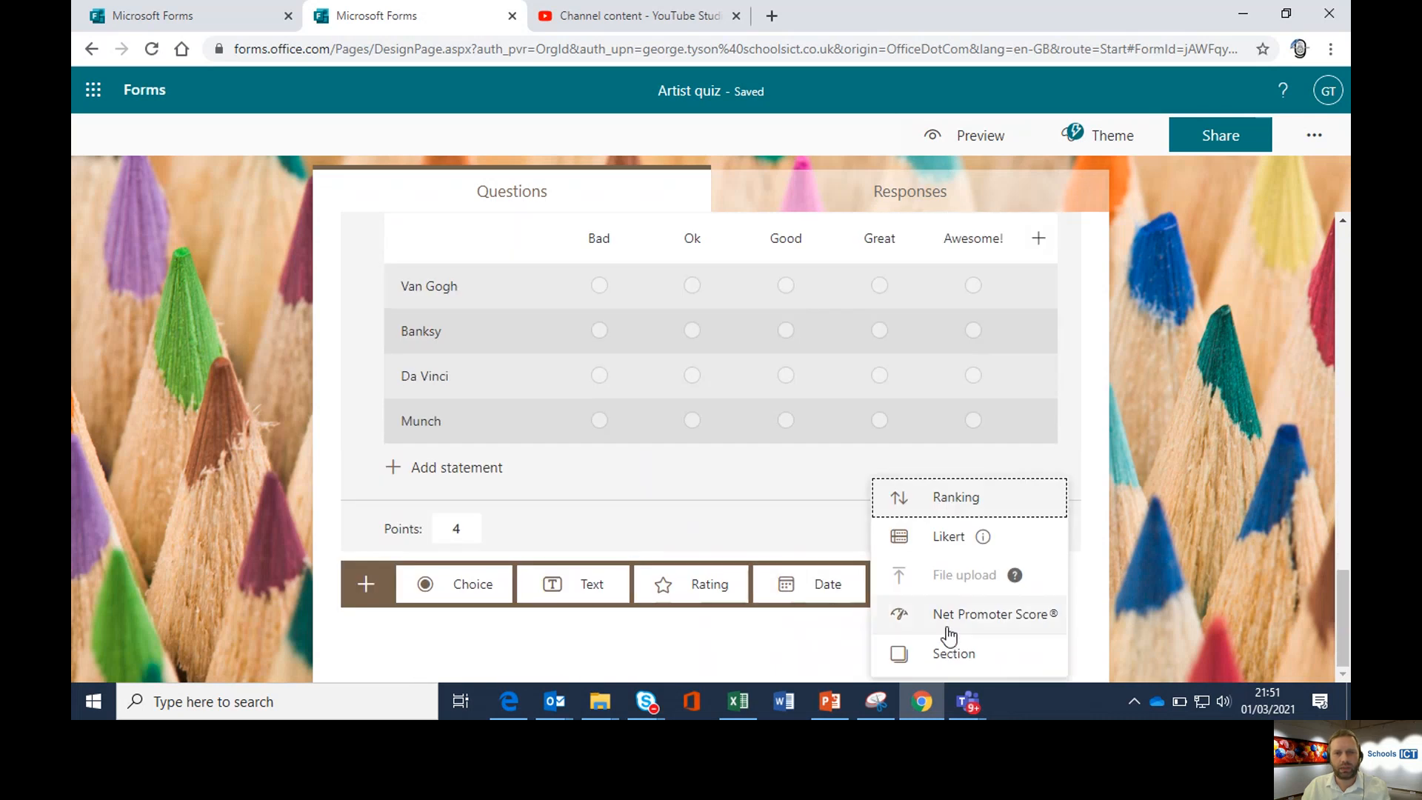
click(960, 655)
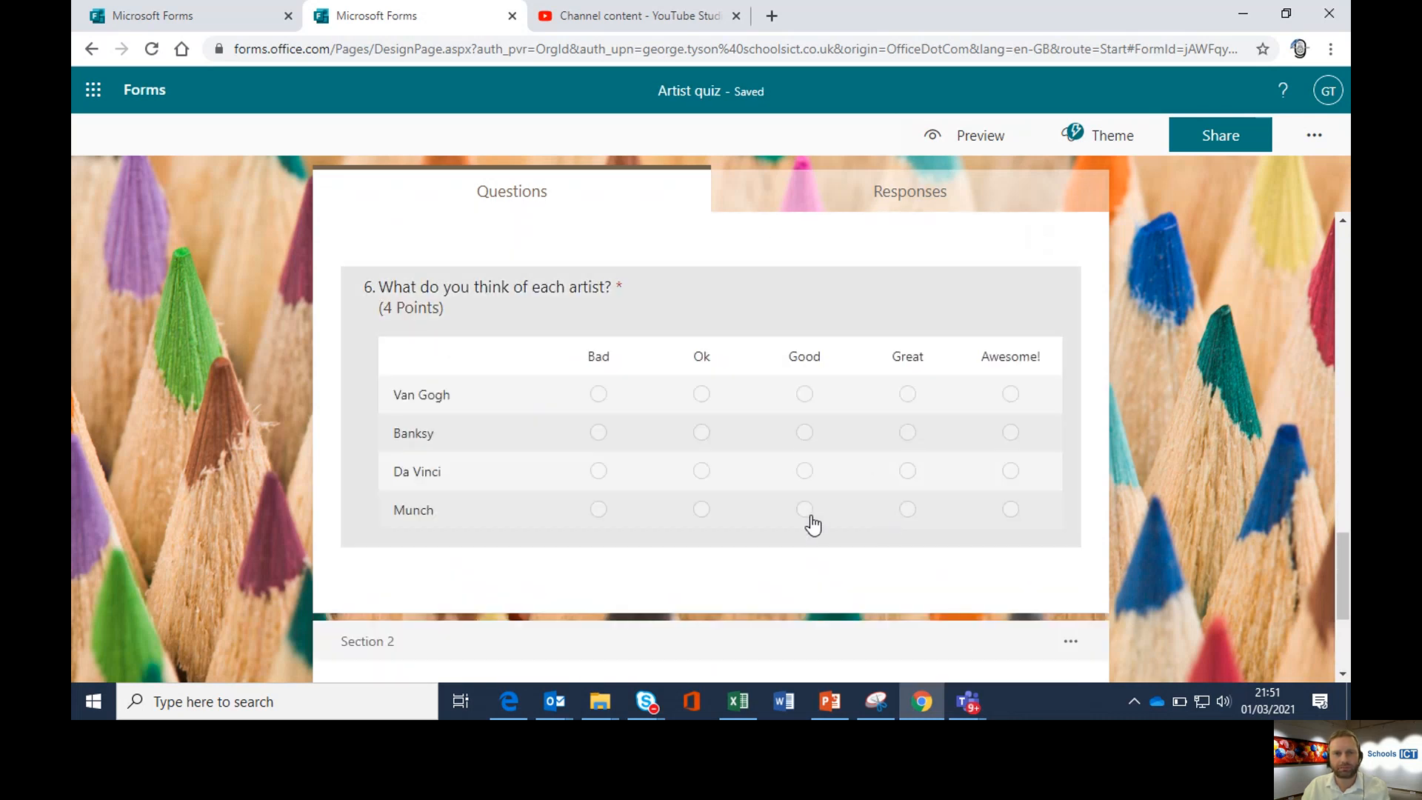
text(M)
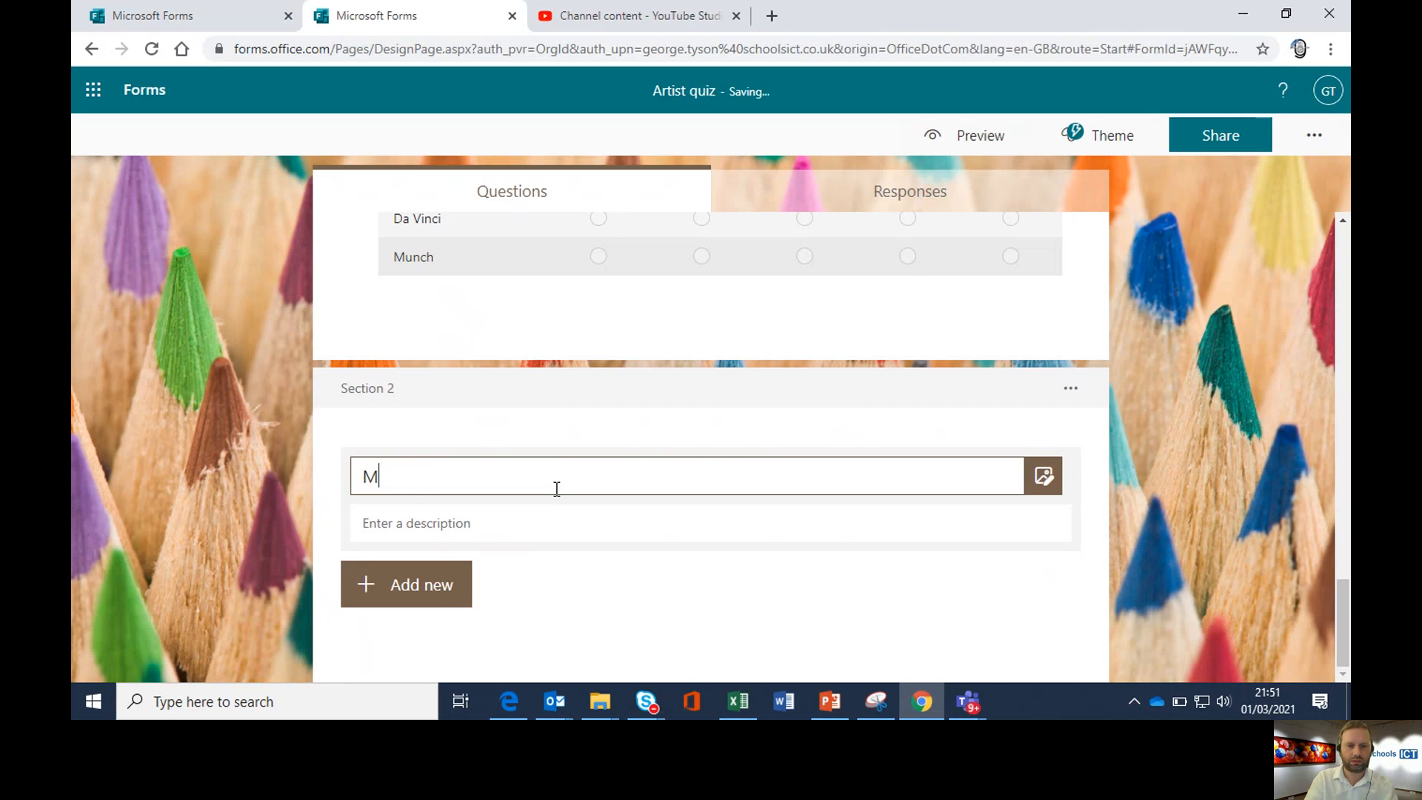
text(aths time!)
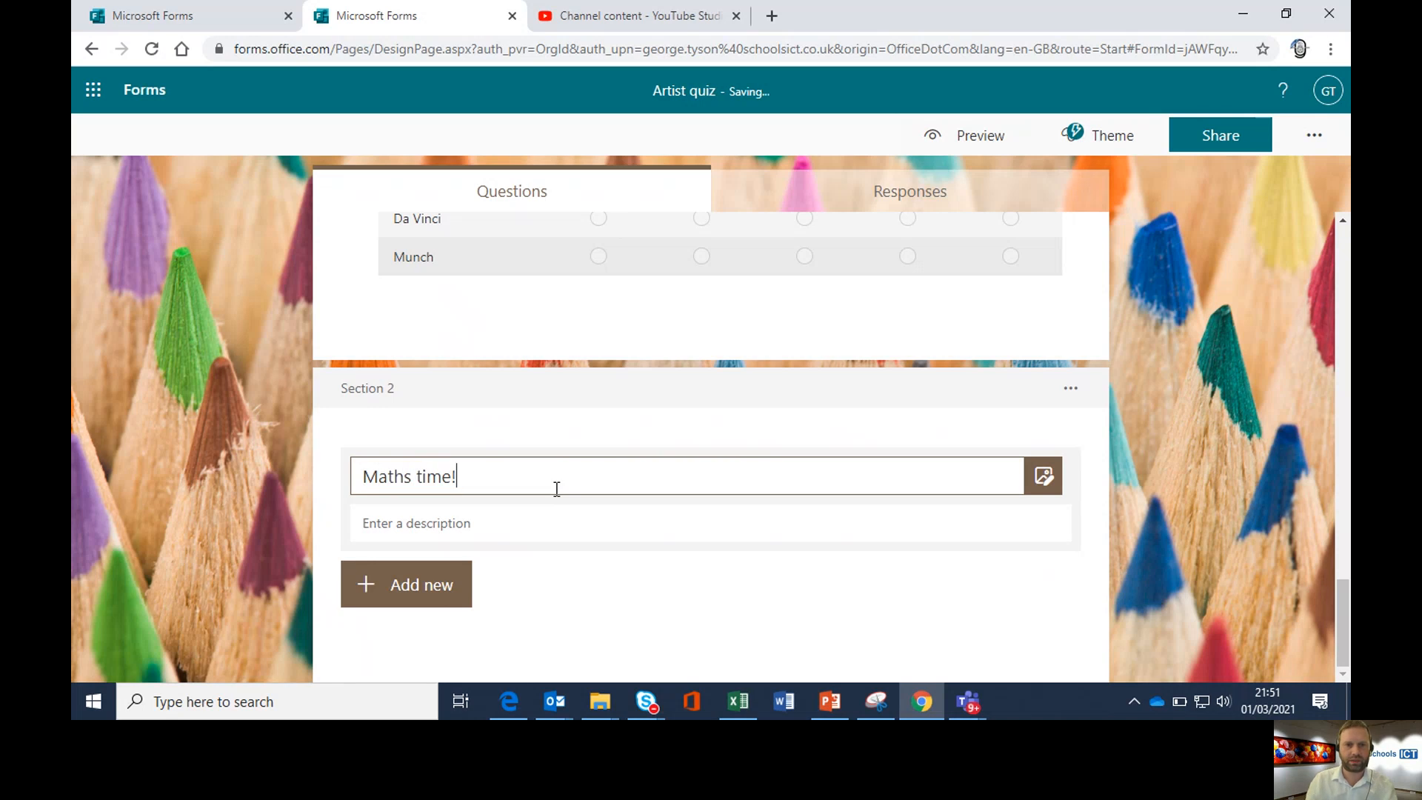
Add a choice question to the maths section and title it "Solve for x, x+3=7"
click(424, 587)
click(474, 587)
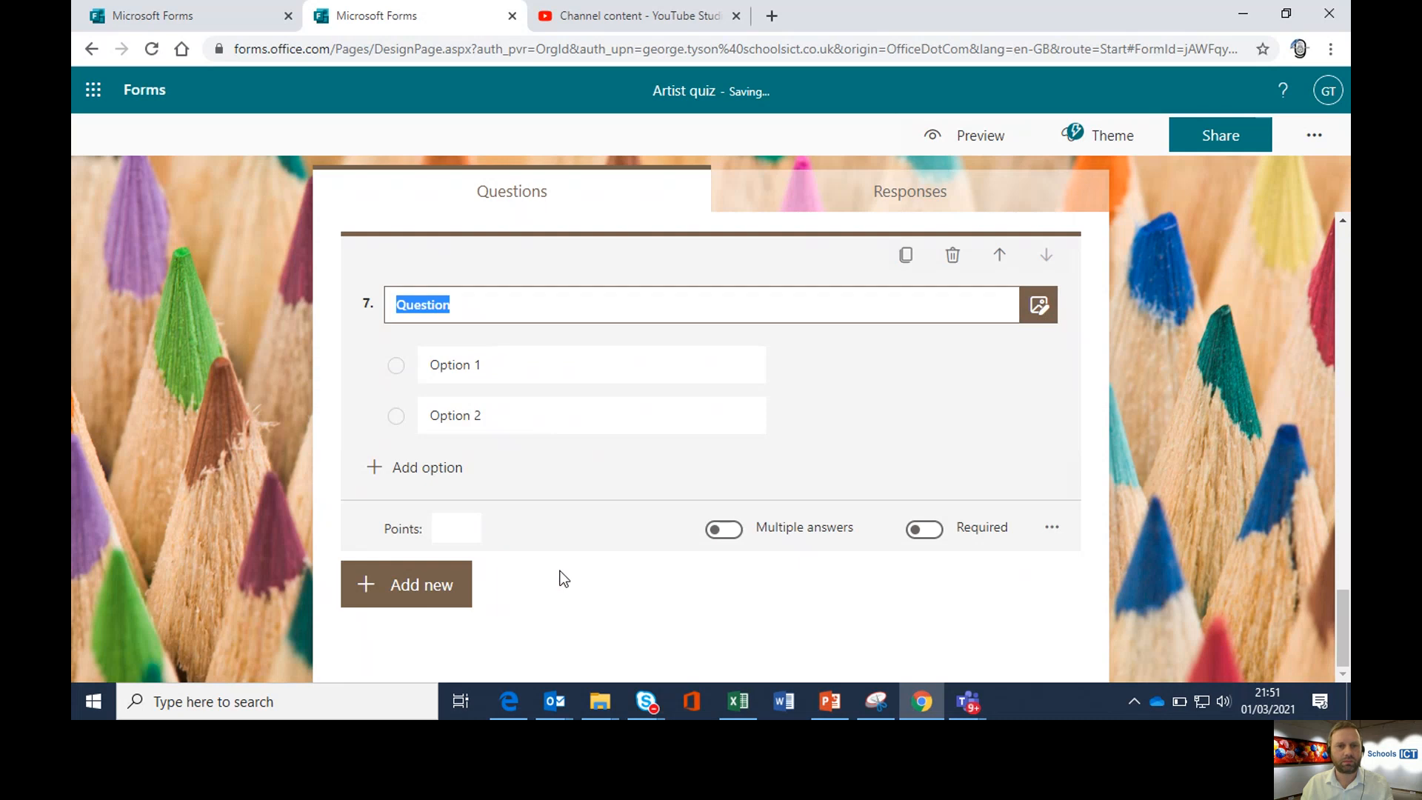
text(Sol)
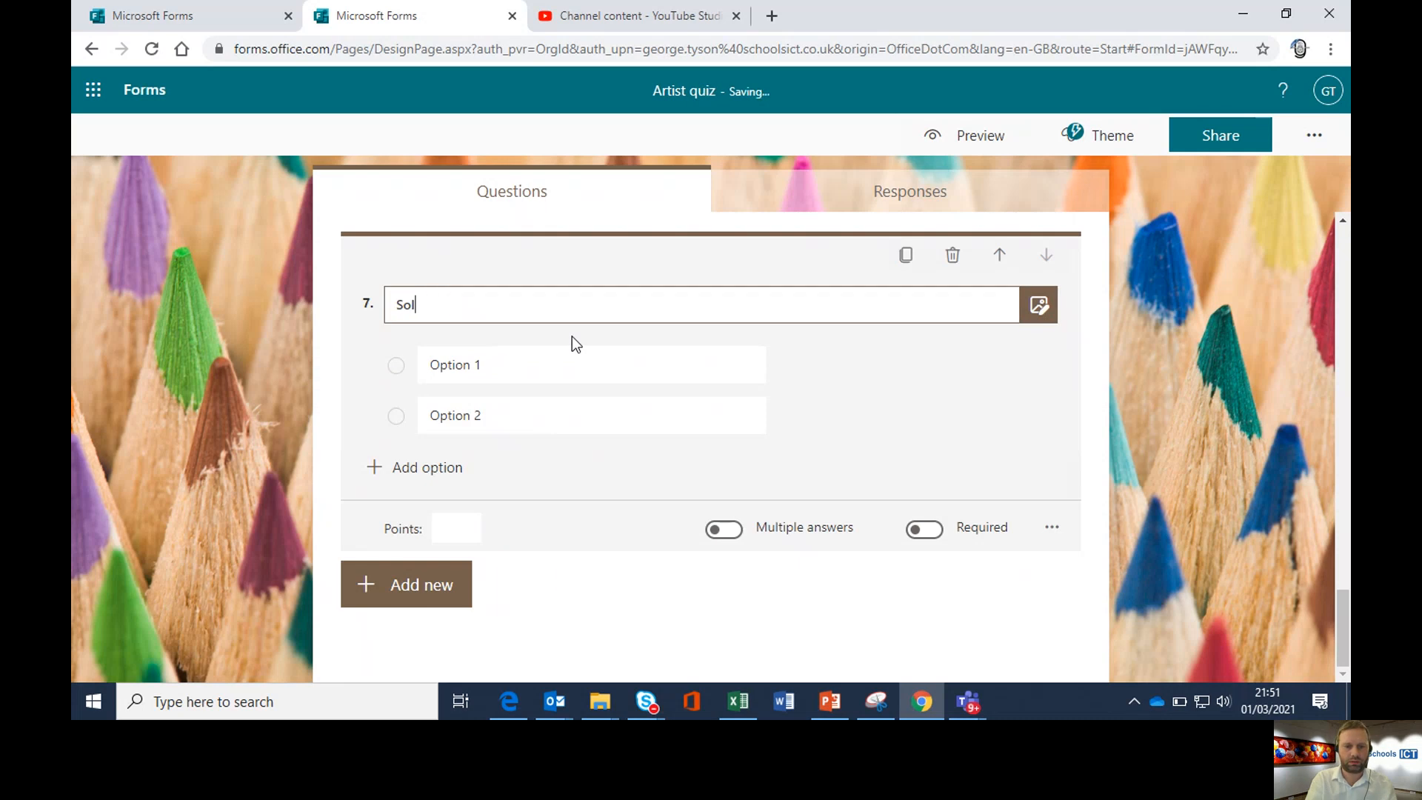
text(ve for x)
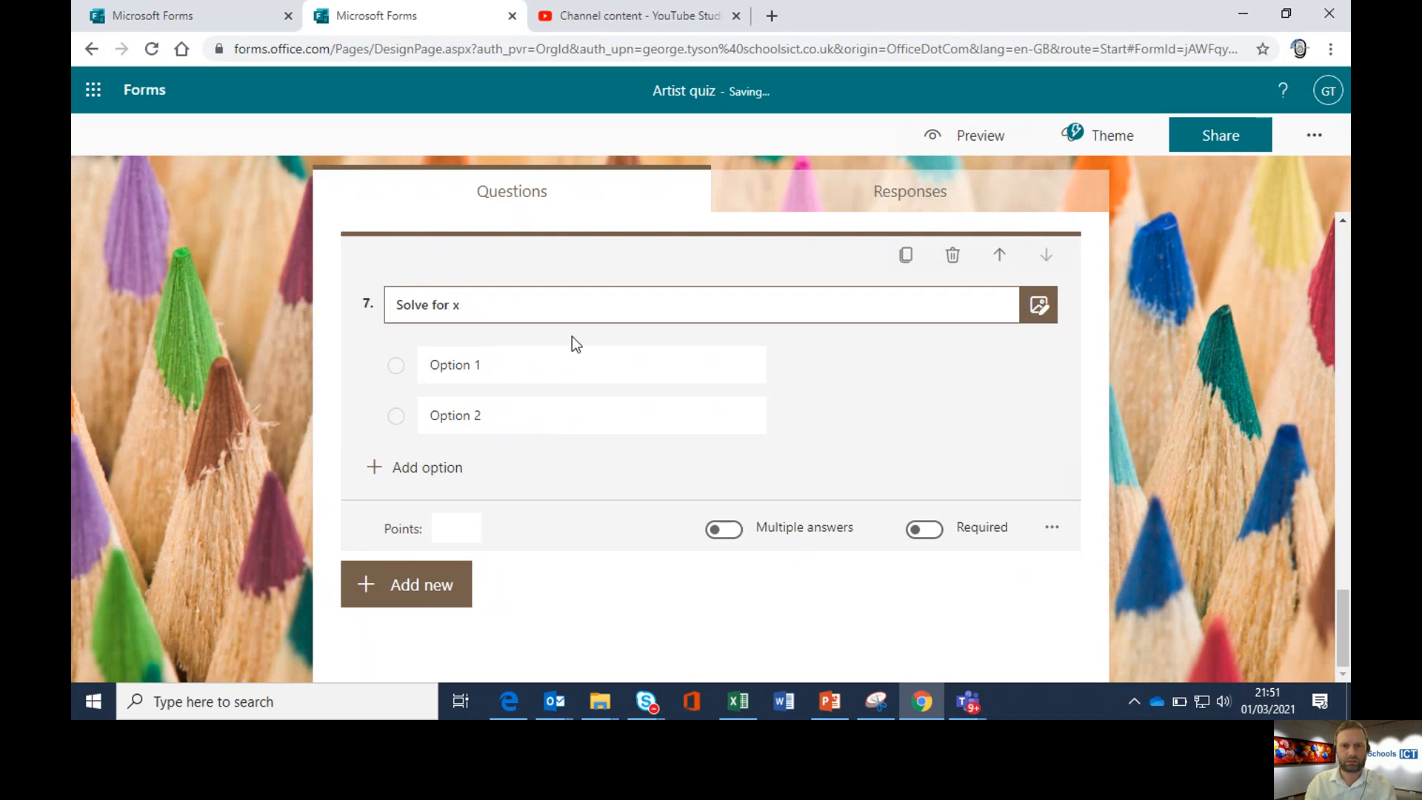
text(,)
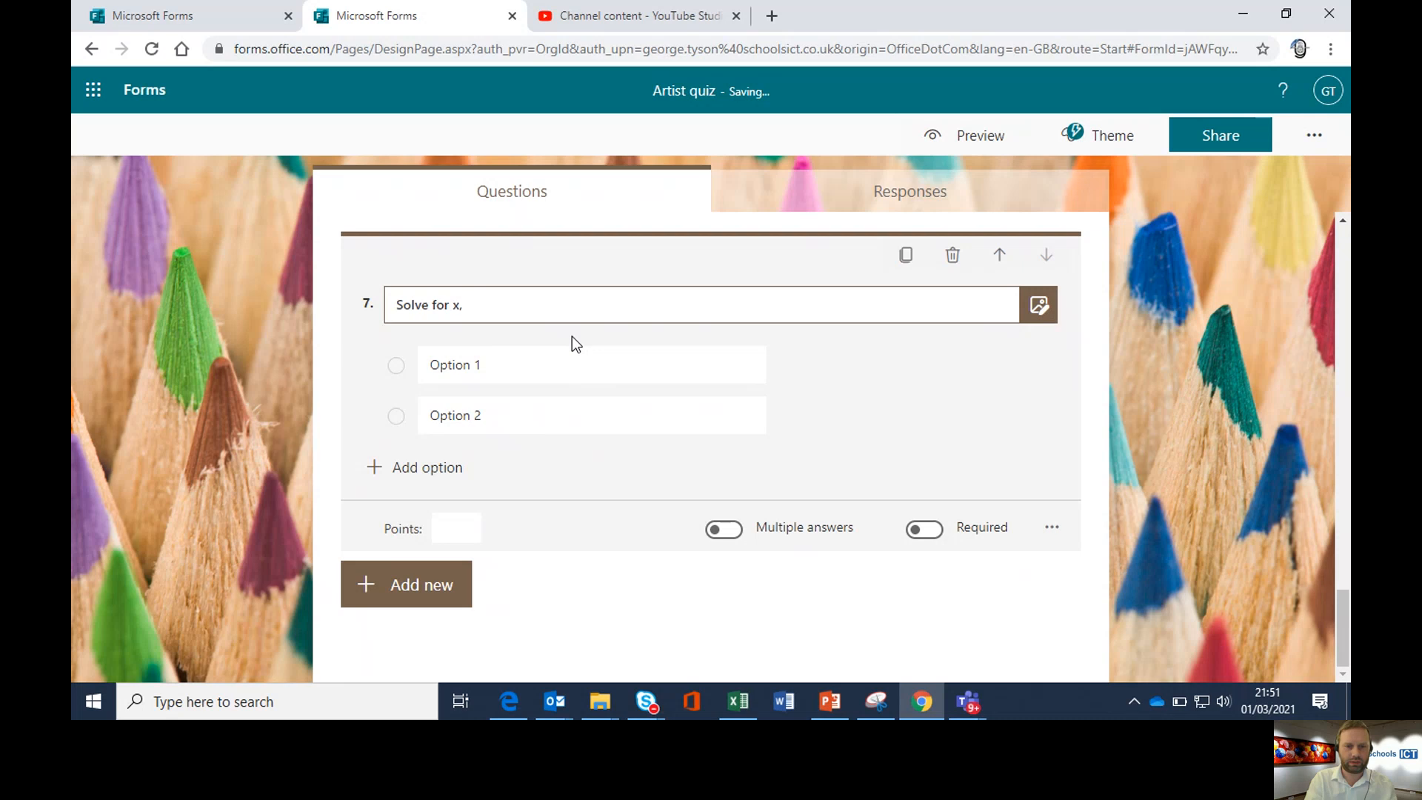
text( x+)
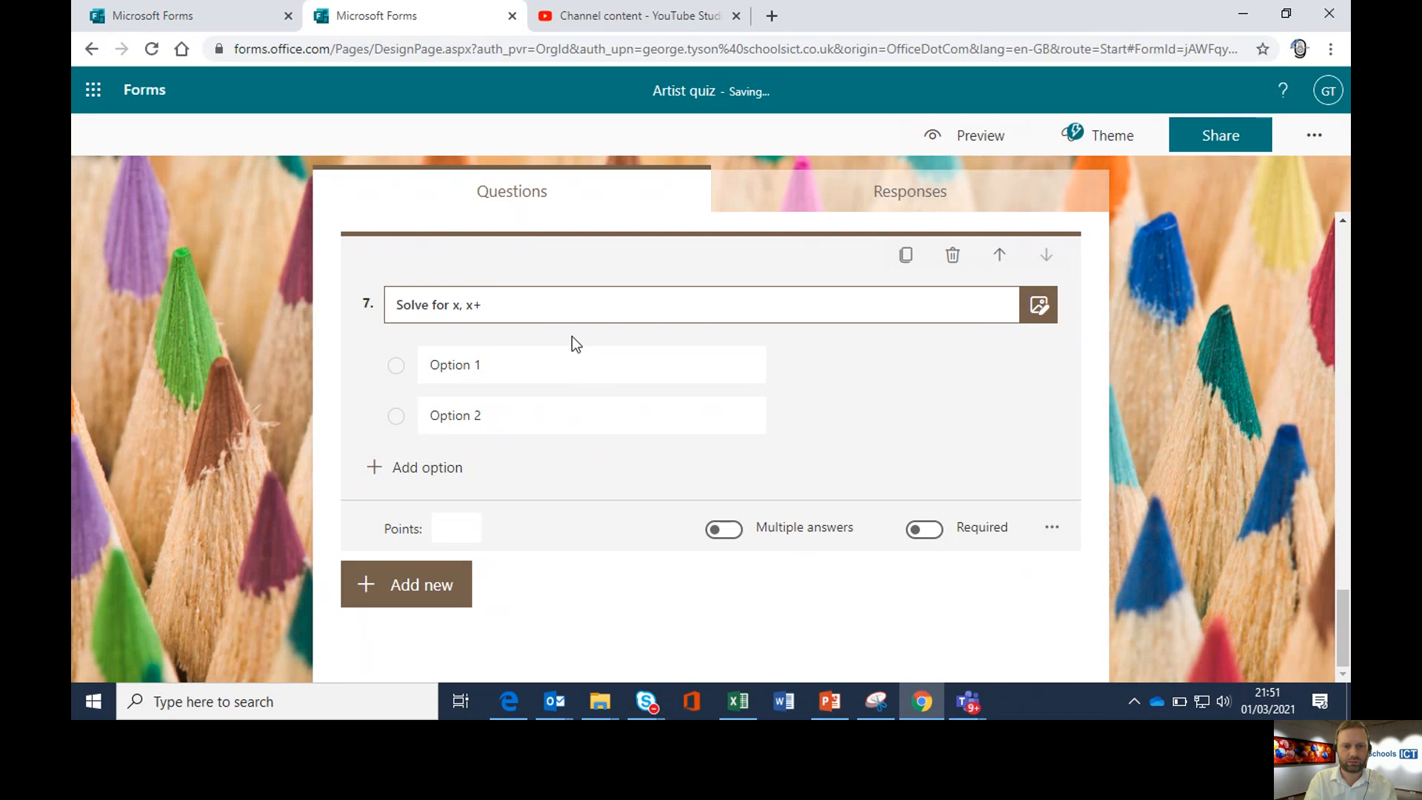
text(3=7)
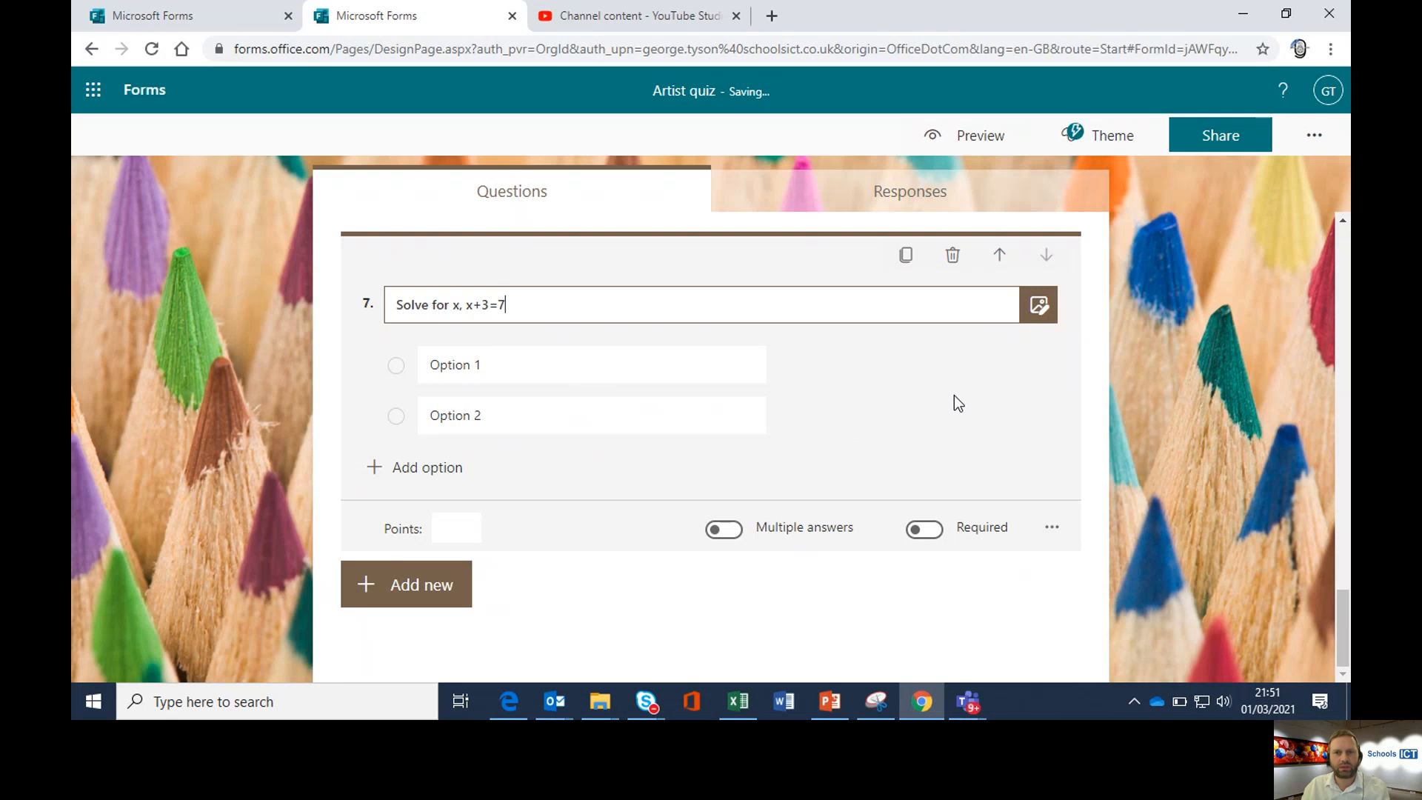
click(907, 407)
Turn on the Maths option for the "Solve for x" question
click(1052, 528)
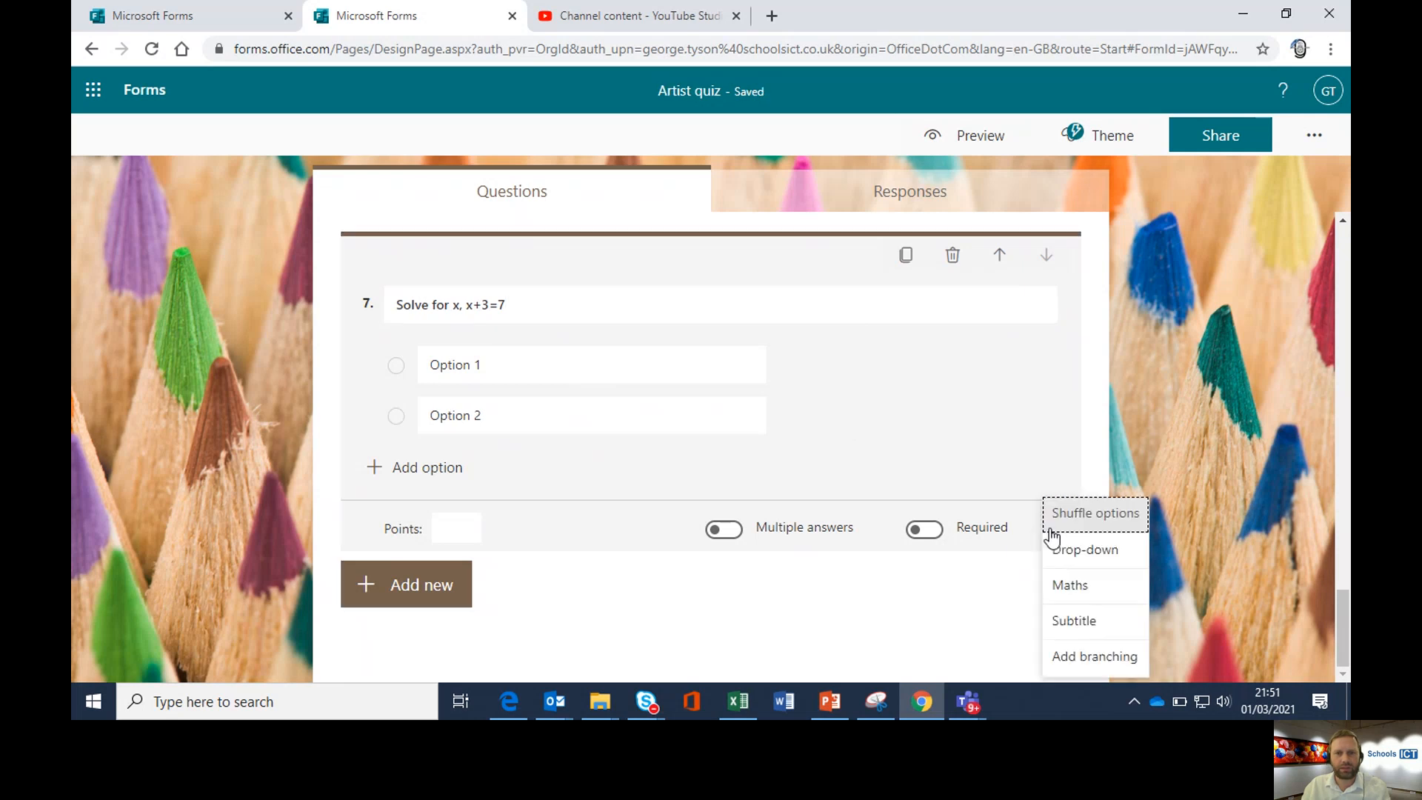
click(1094, 589)
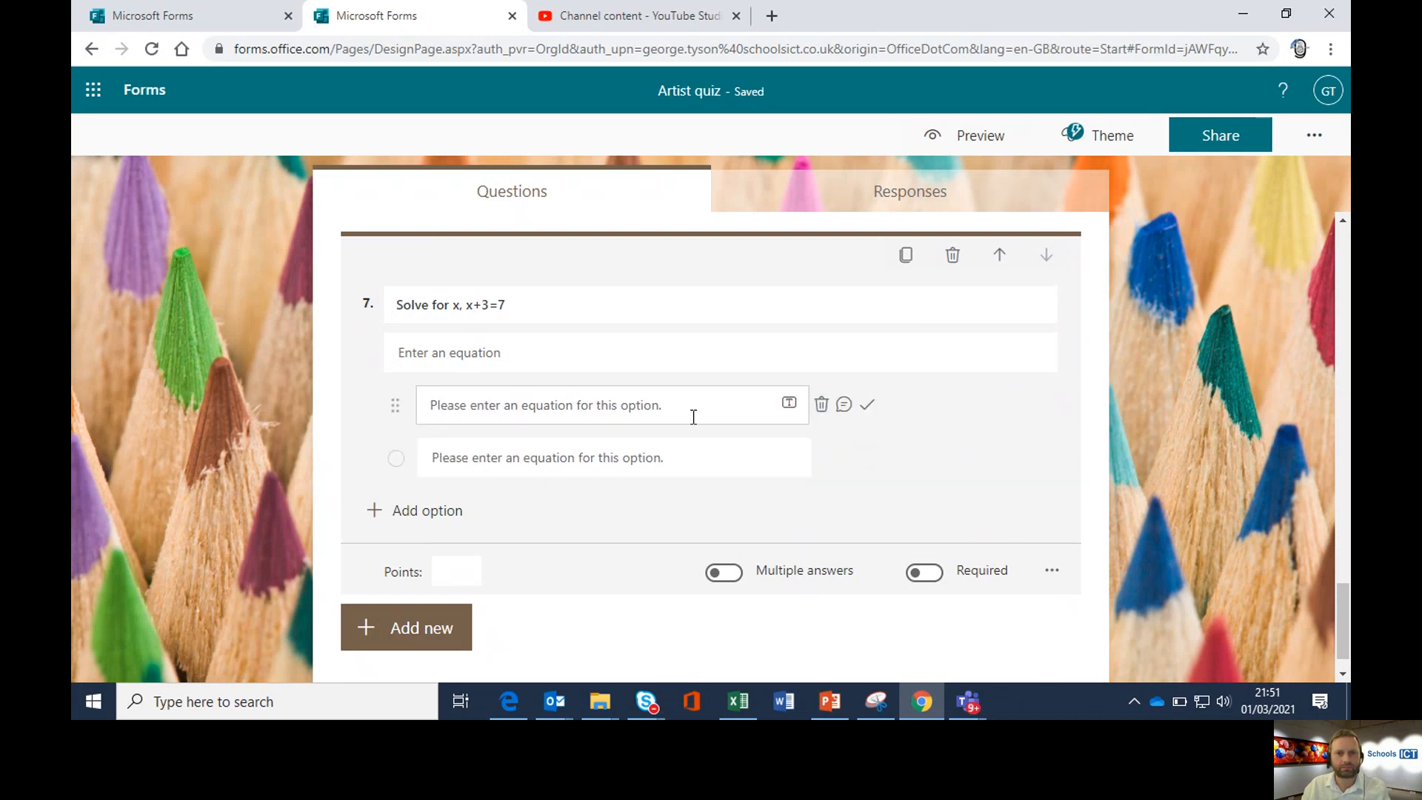
click(1051, 572)
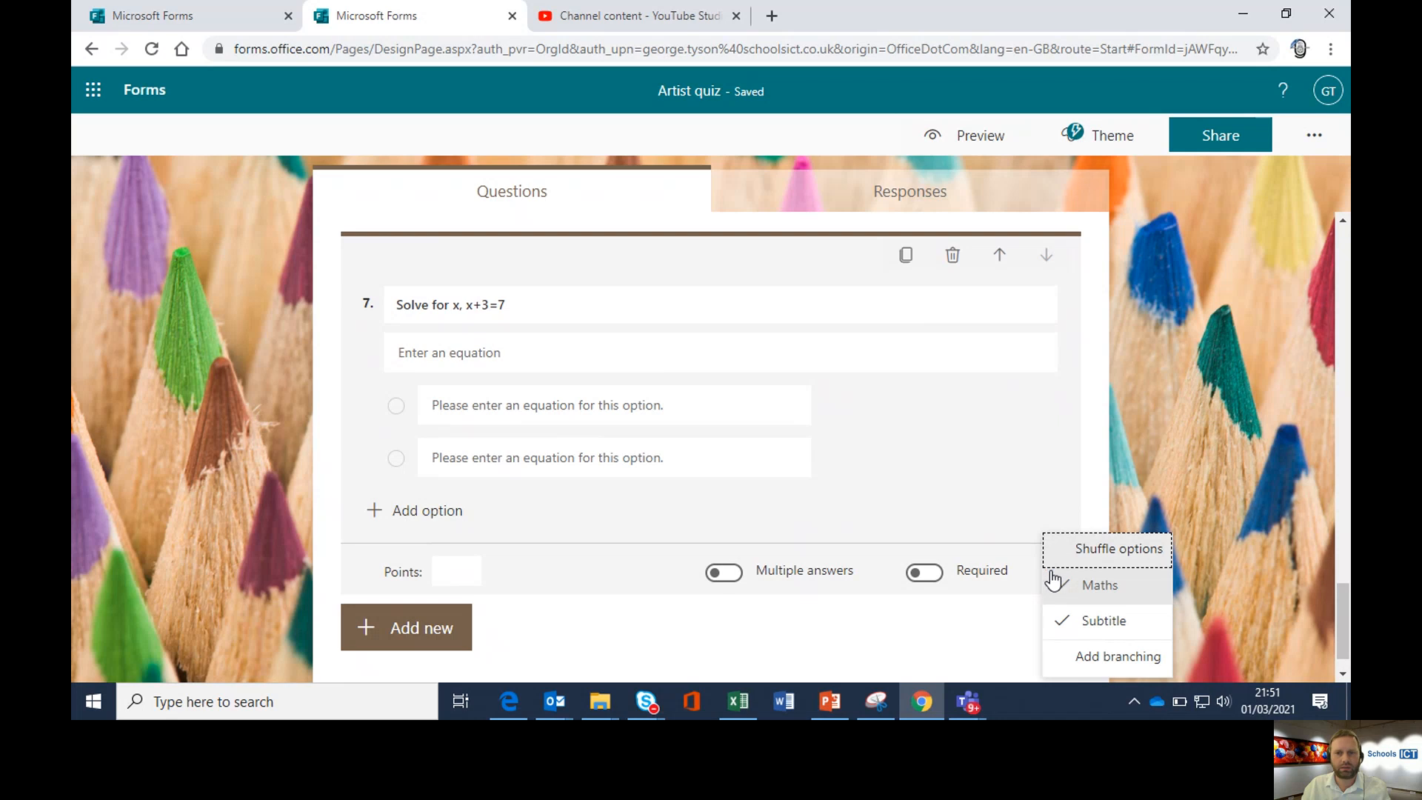
Enter the equation x + 3 = 7 in the equation field of question 7
click(528, 359)
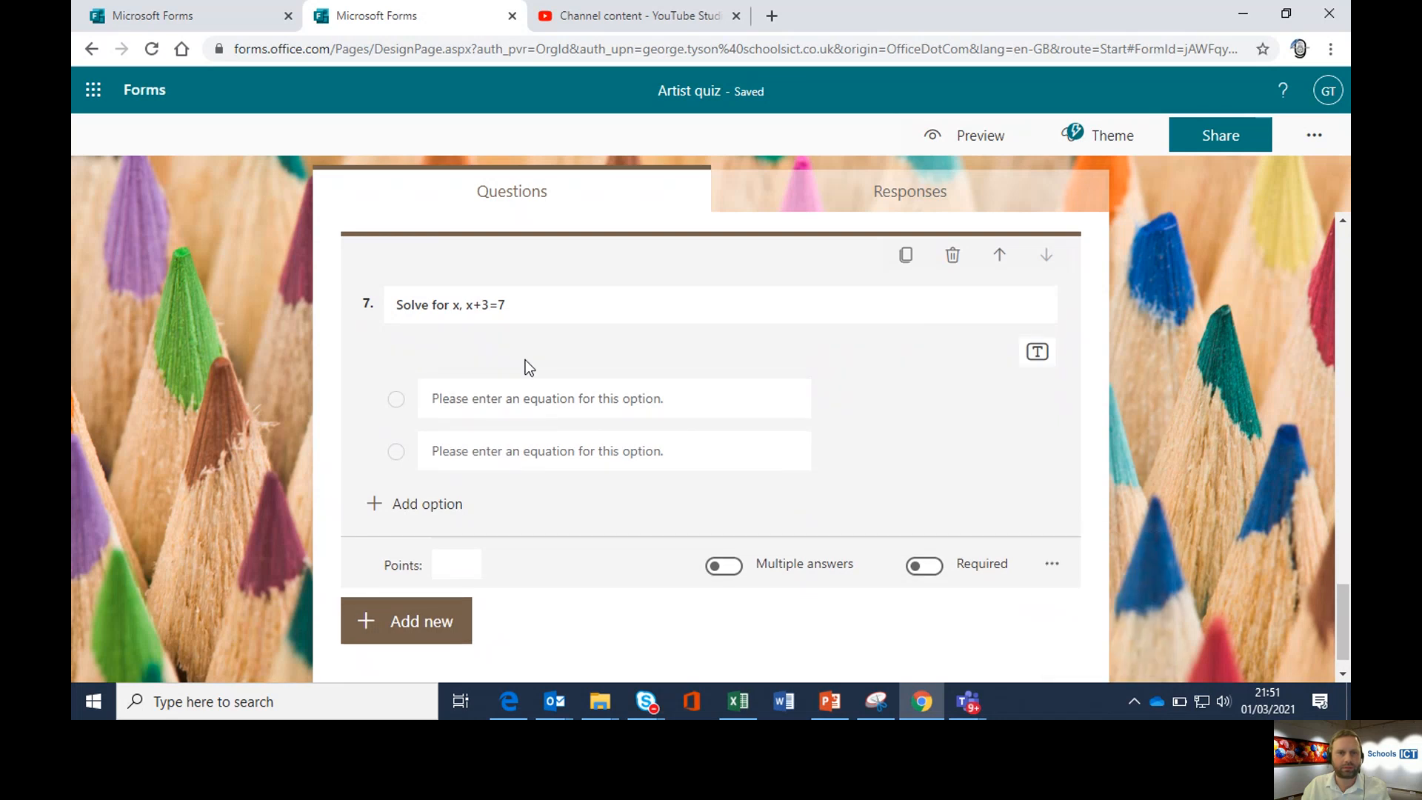
click(419, 400)
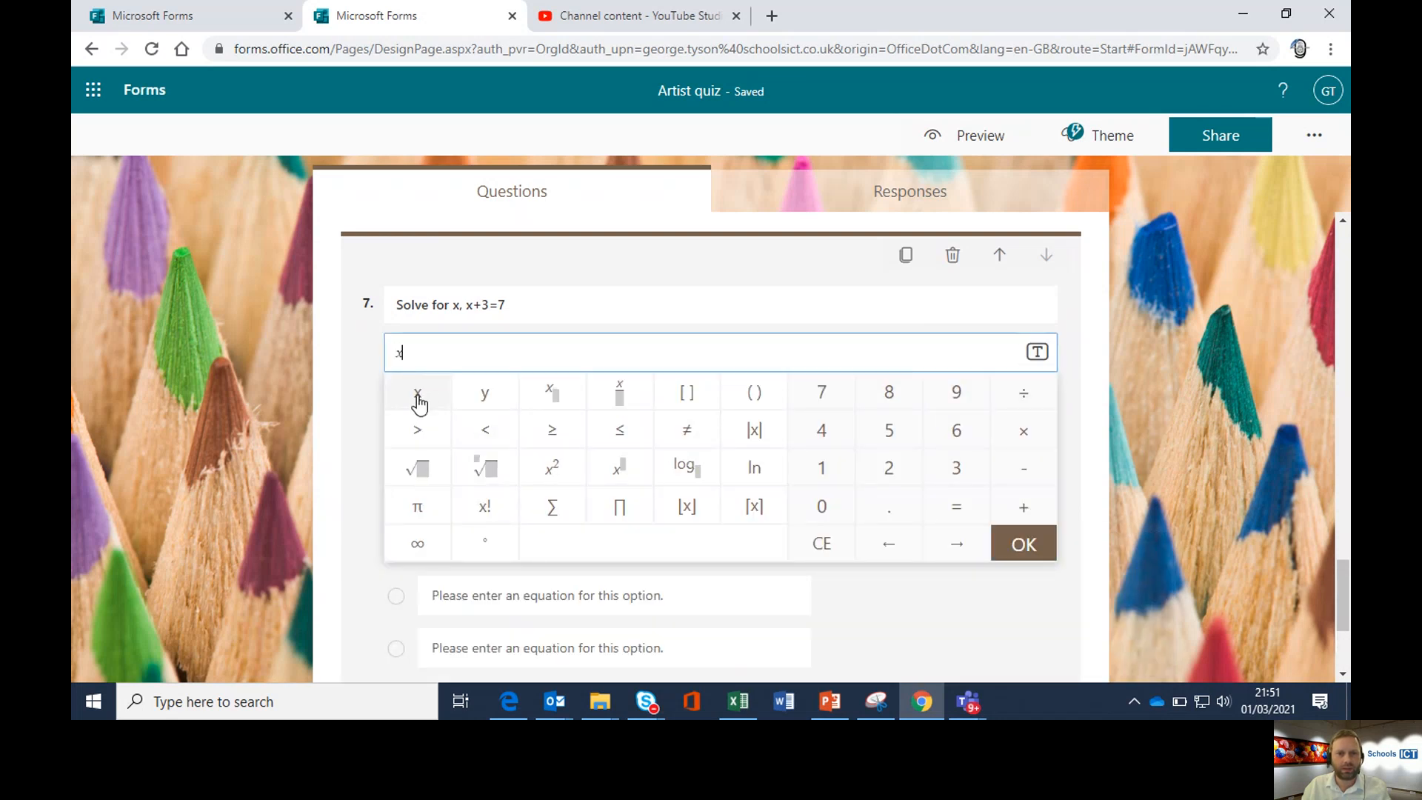
click(1044, 510)
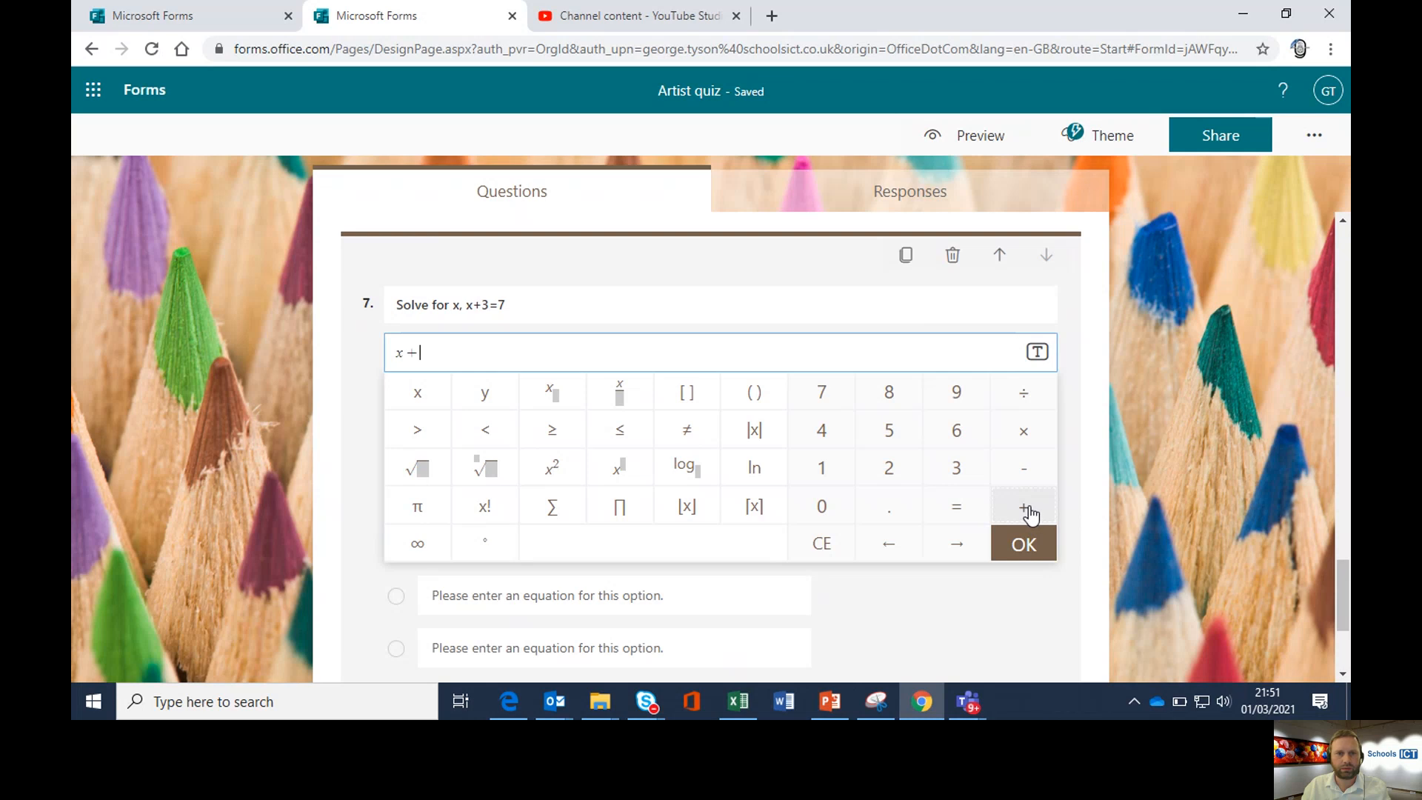
click(954, 471)
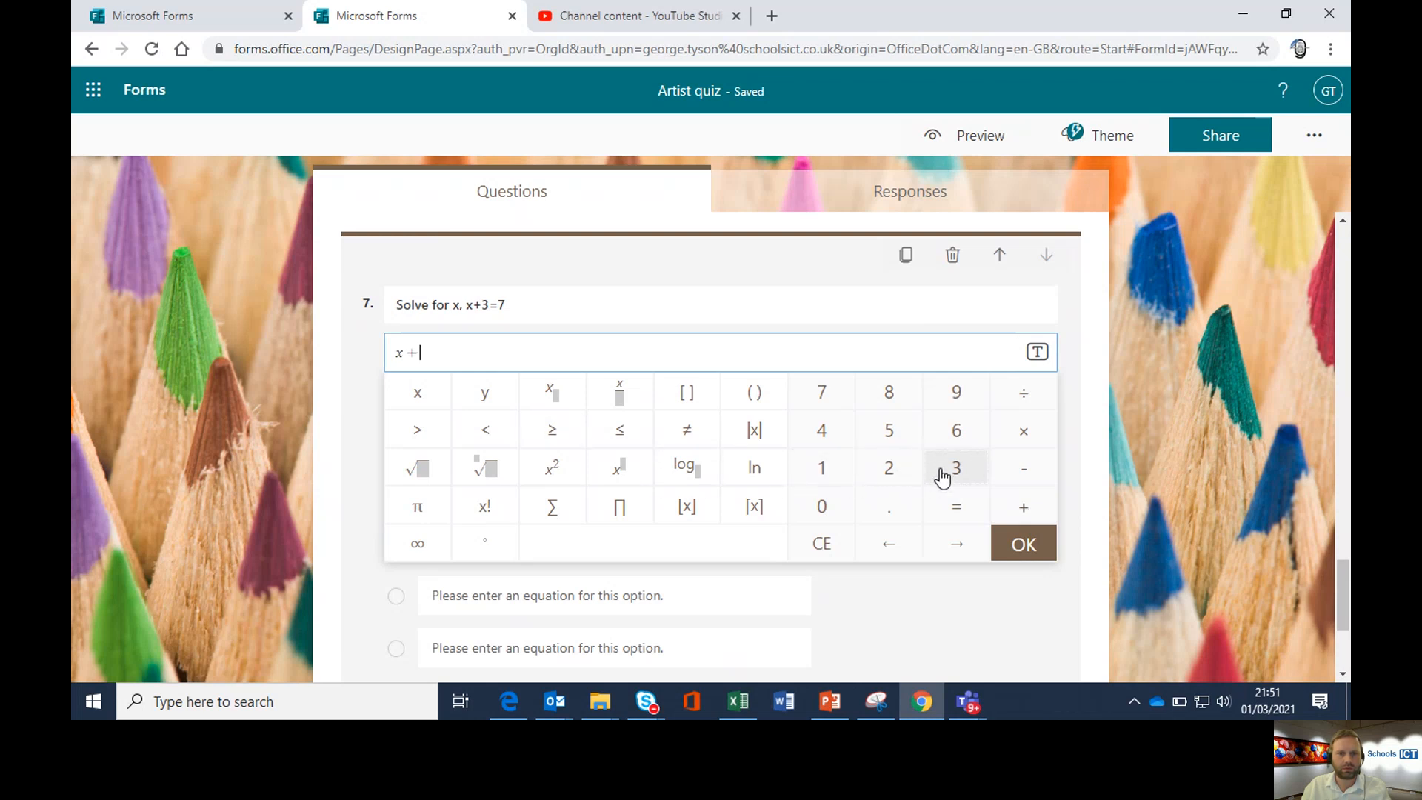
click(958, 508)
click(827, 400)
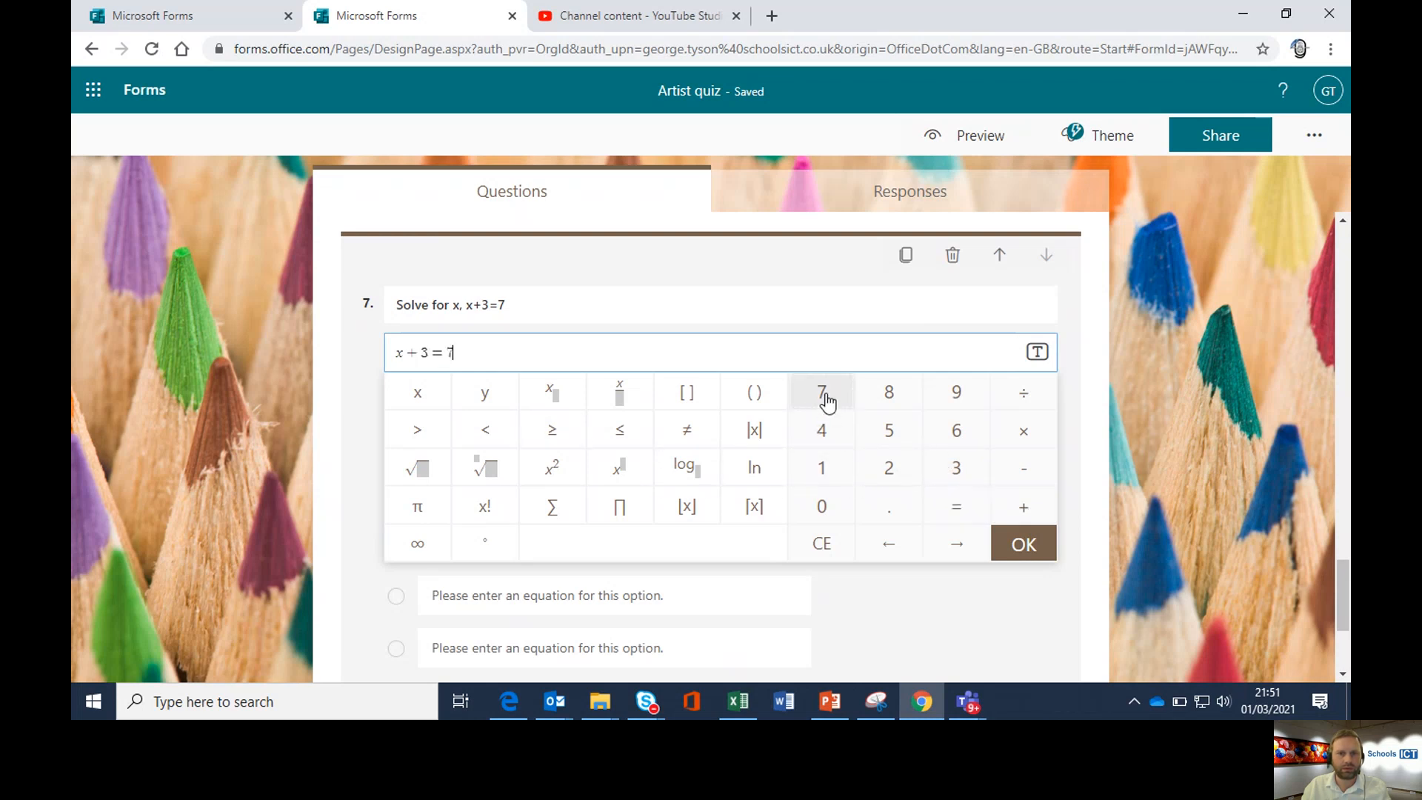
Shorten question 7's title to "Solve for x," and add all the suggested results as its answer options
click(557, 314)
click(557, 316)
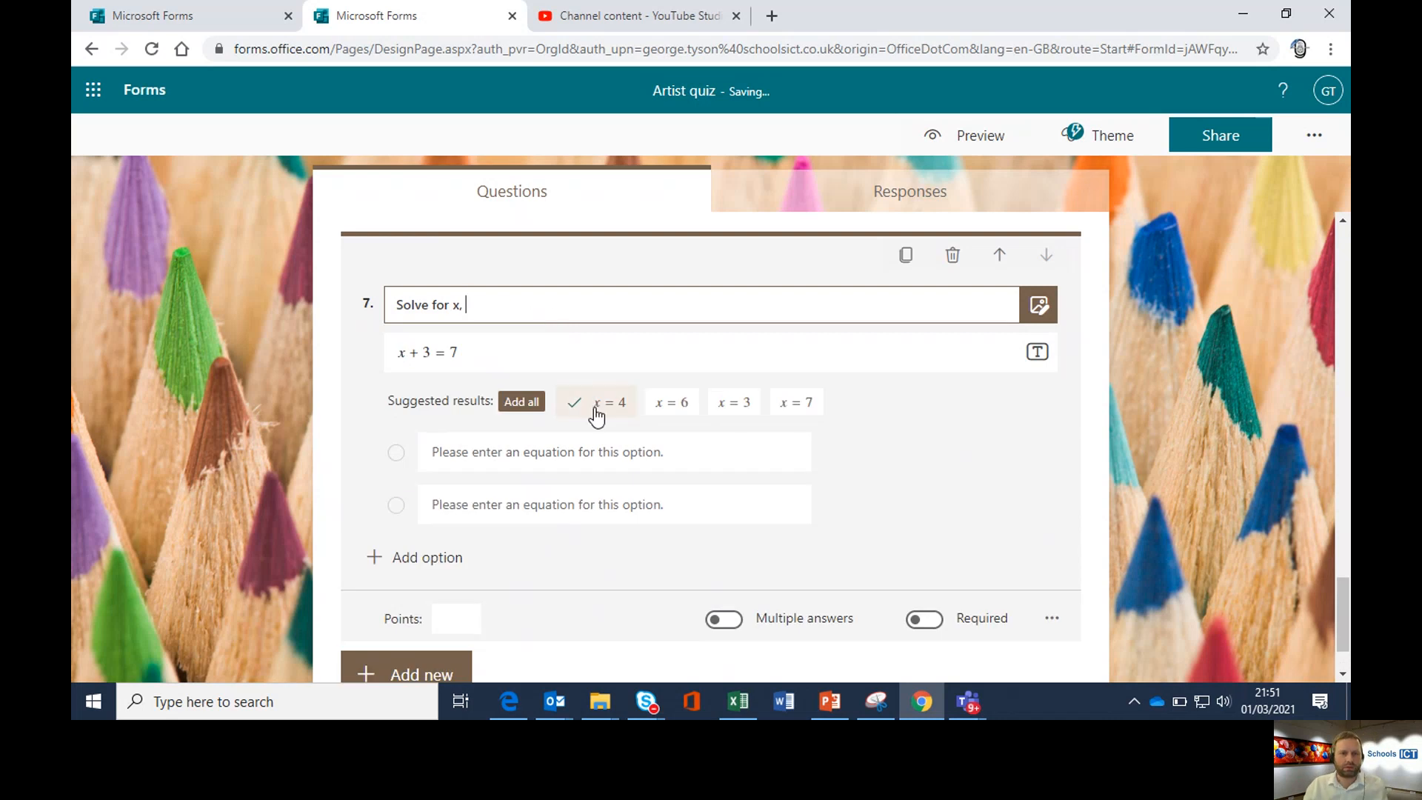
click(521, 404)
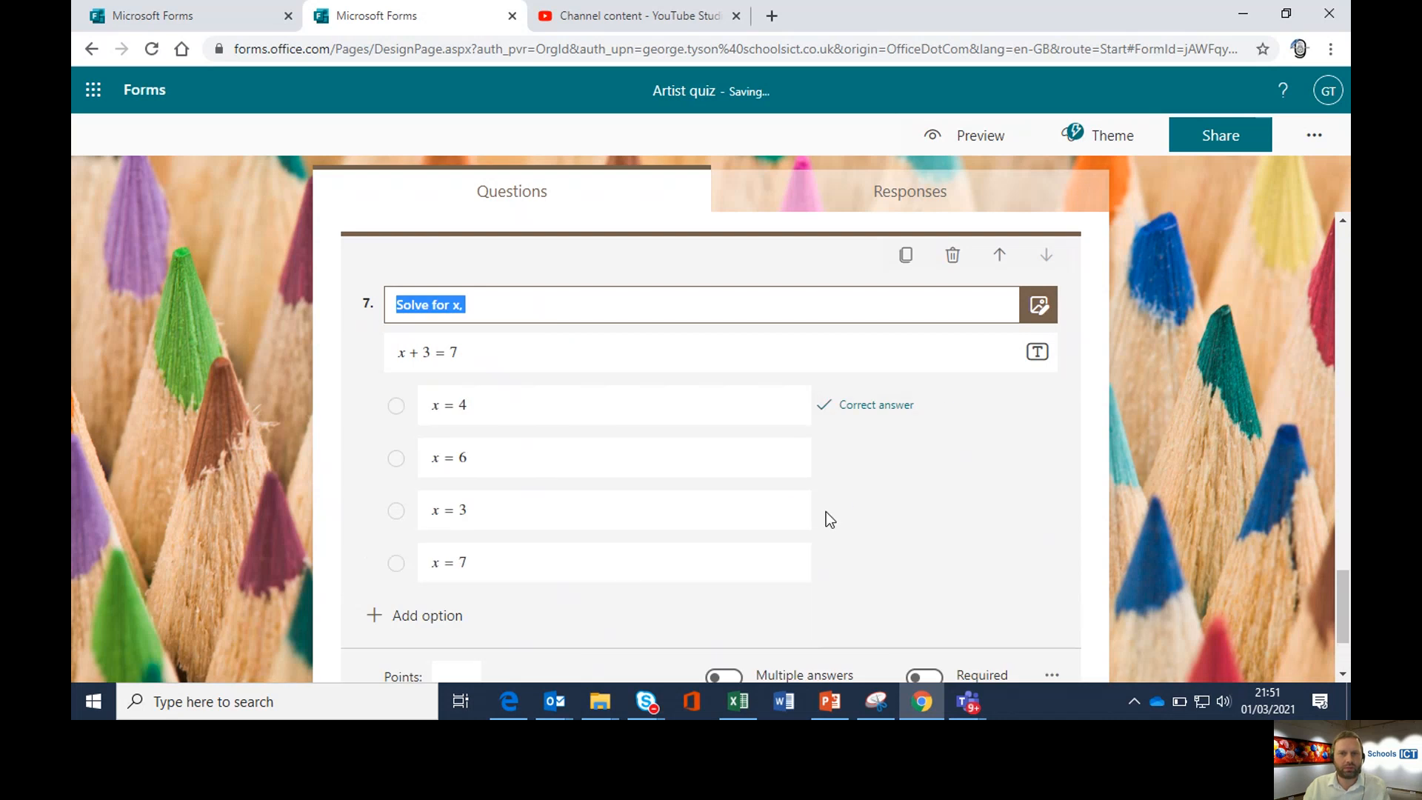
Add another choice question after question 7 and title it "Solve for x"
scroll(883, 585, down, 1)
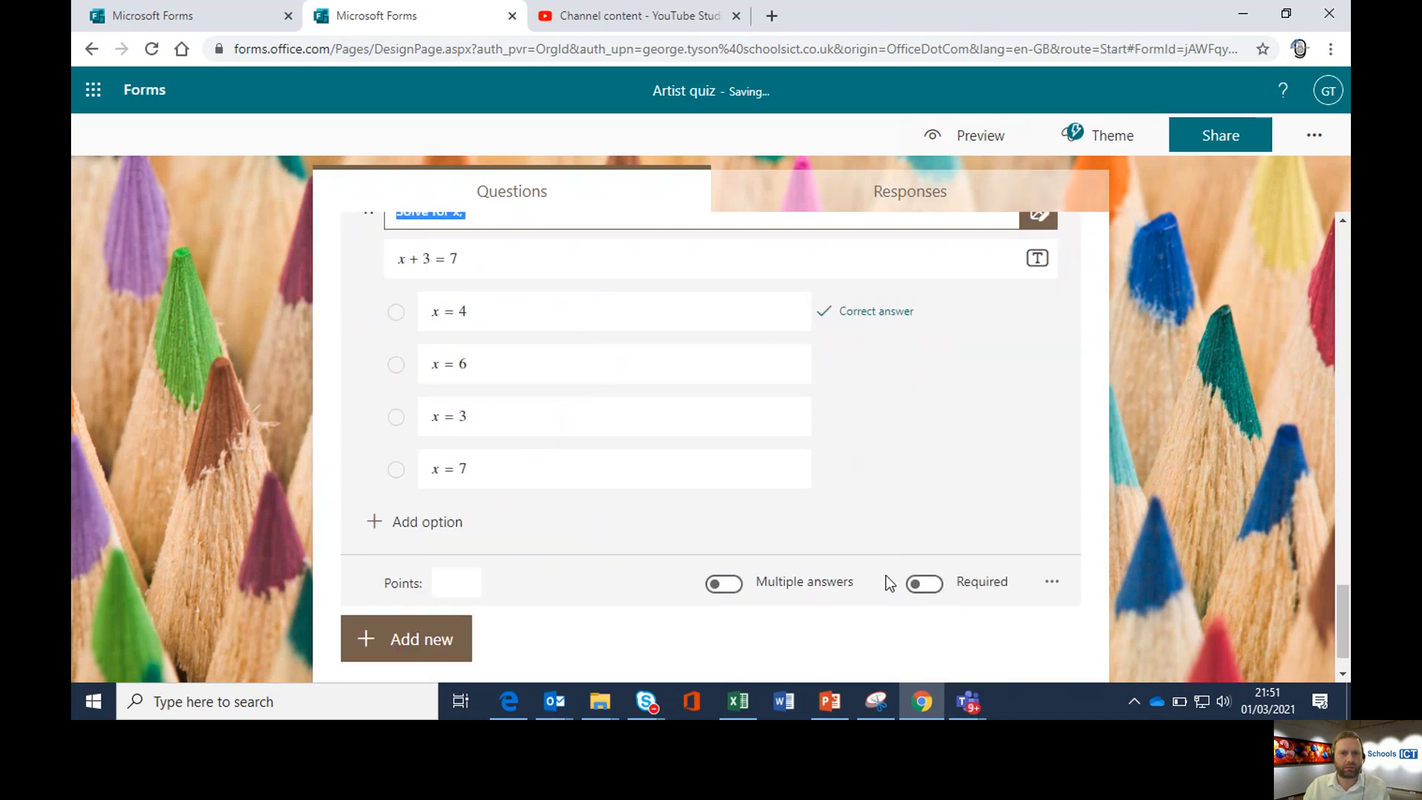
scroll(886, 576, down, 1)
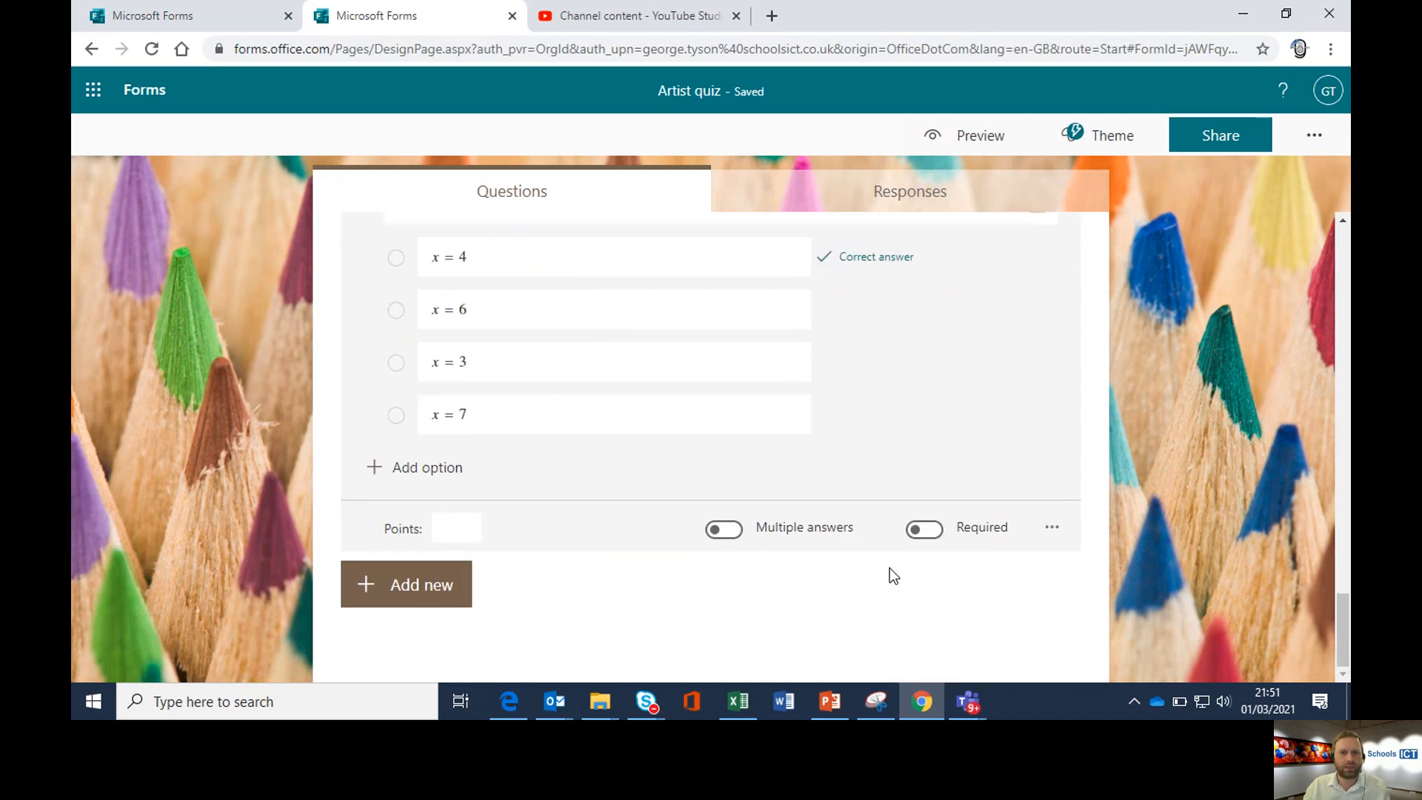
click(406, 592)
click(457, 585)
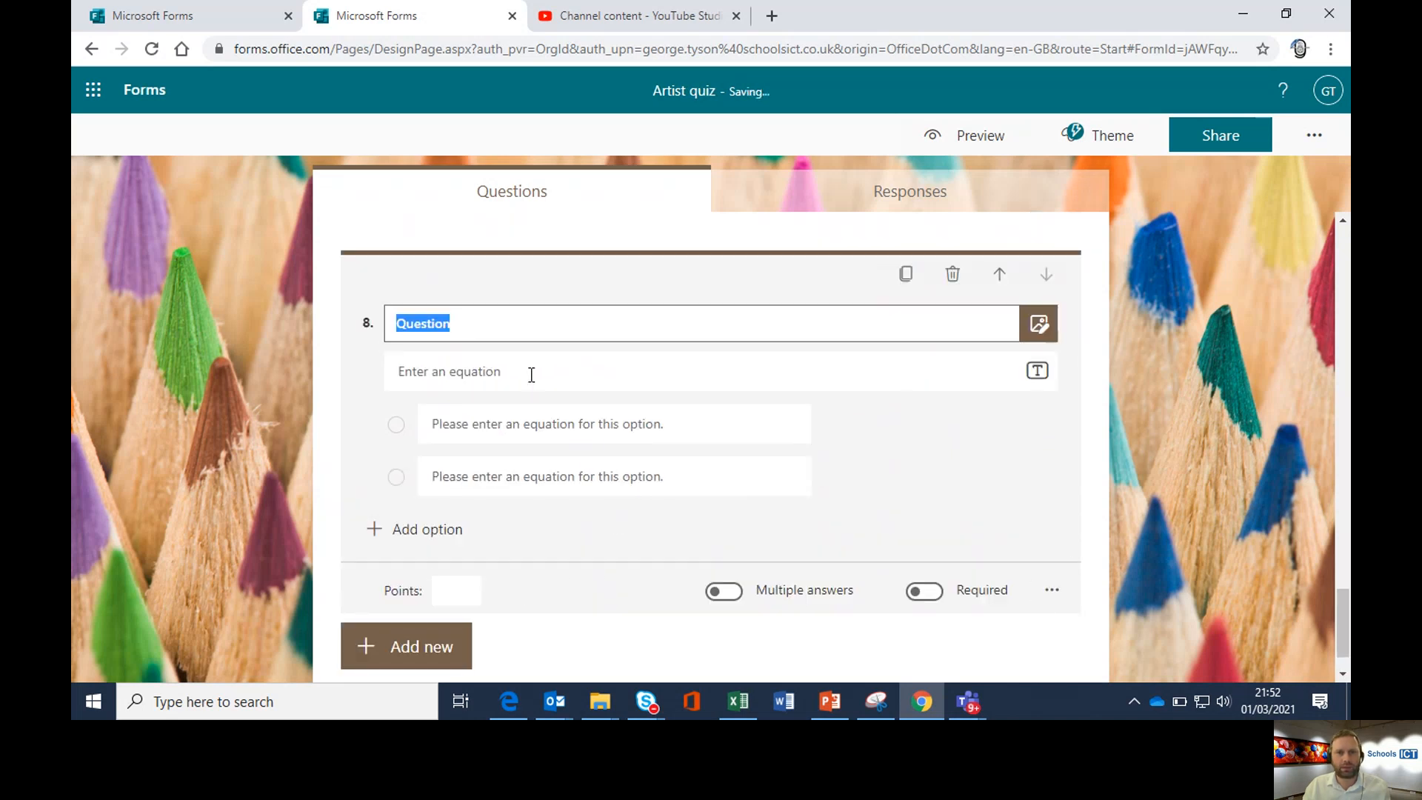
text(So)
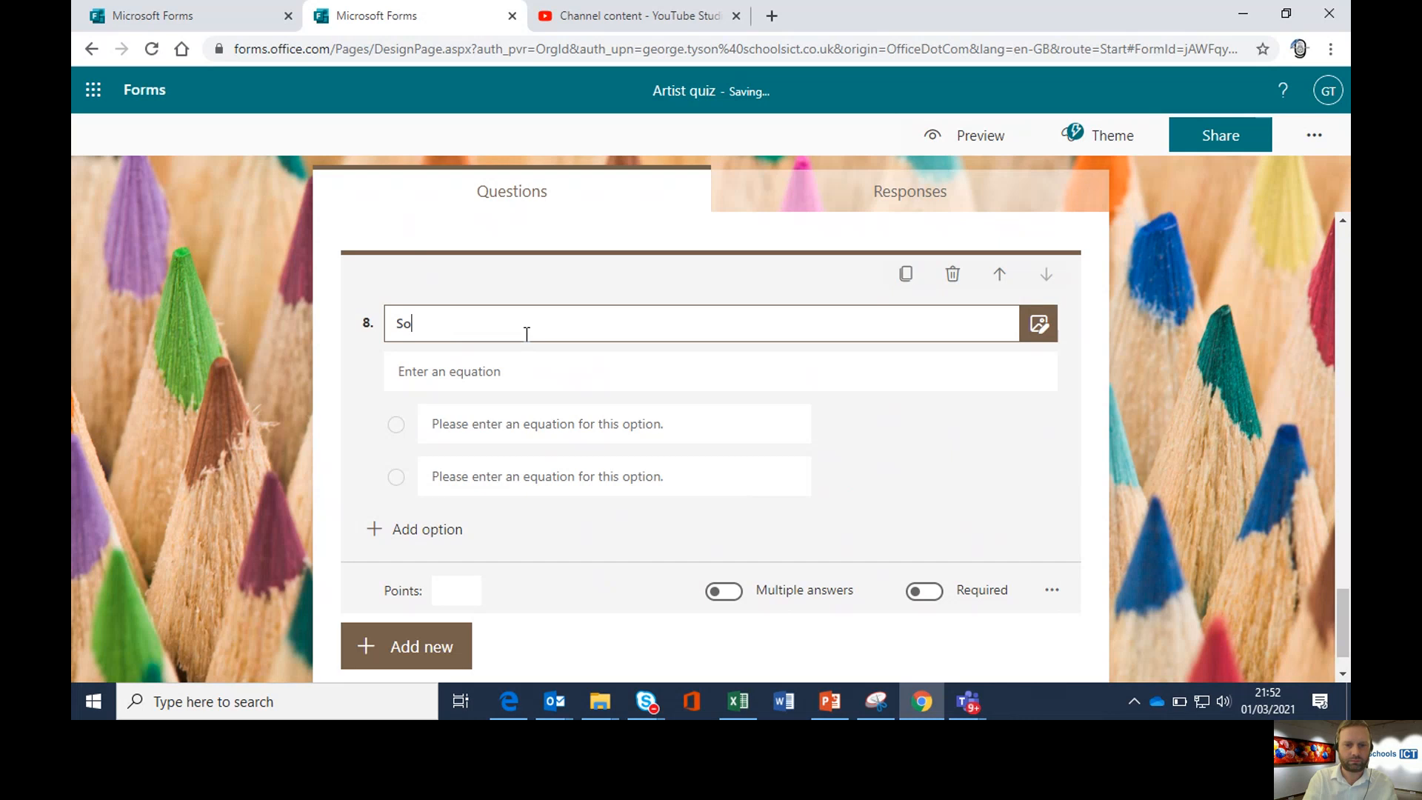
text(lve for x)
Enter the equation x + 9 = 27 for question 8 and confirm it
click(532, 378)
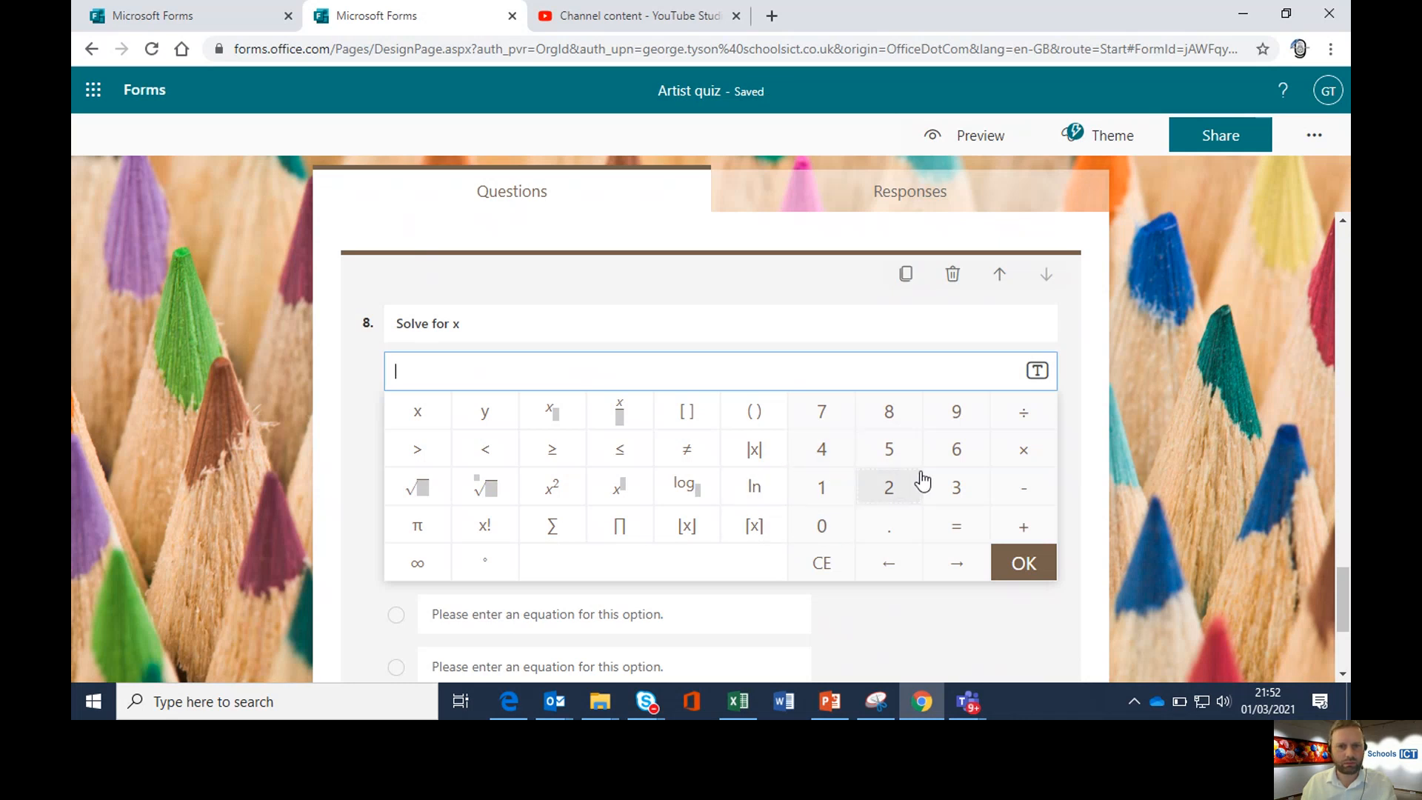
click(410, 420)
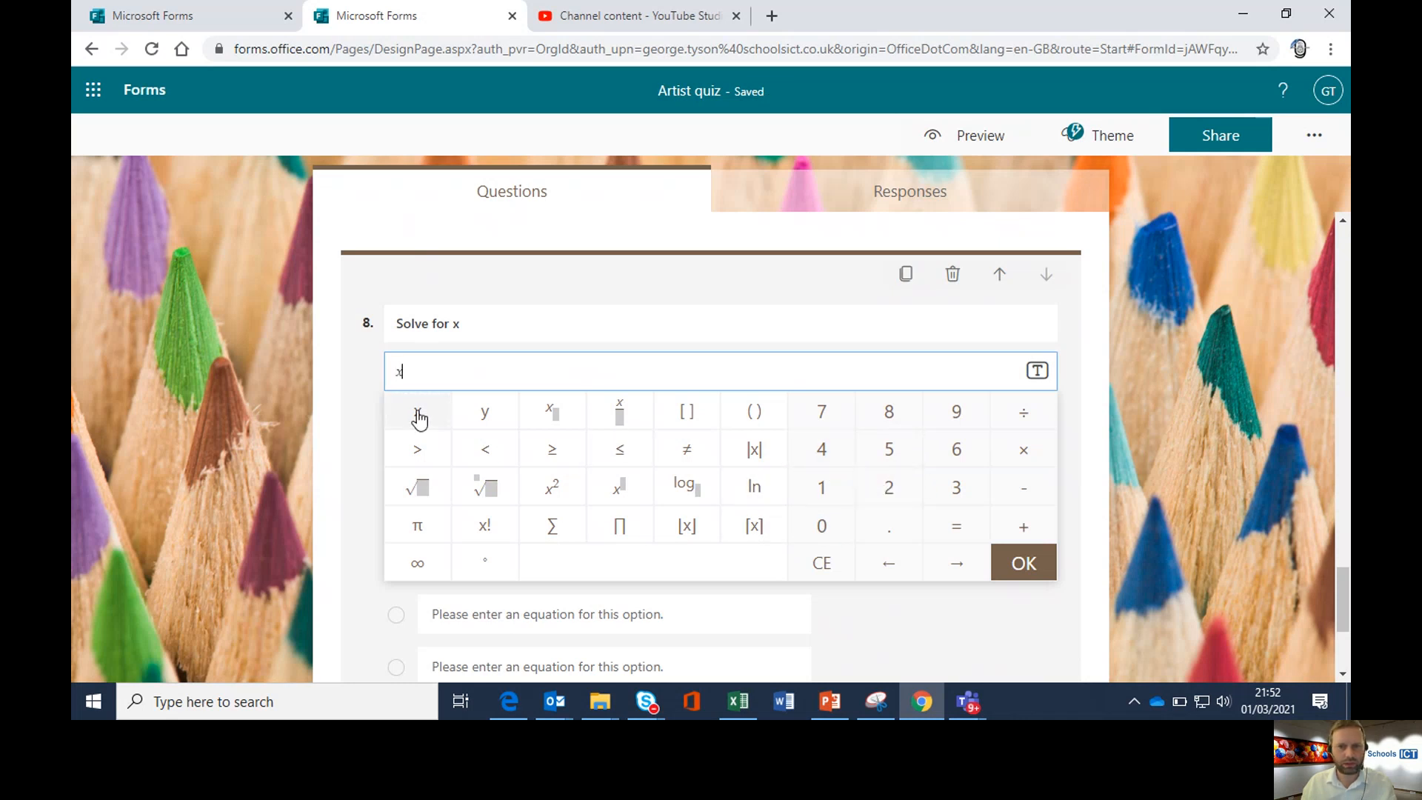
click(1023, 528)
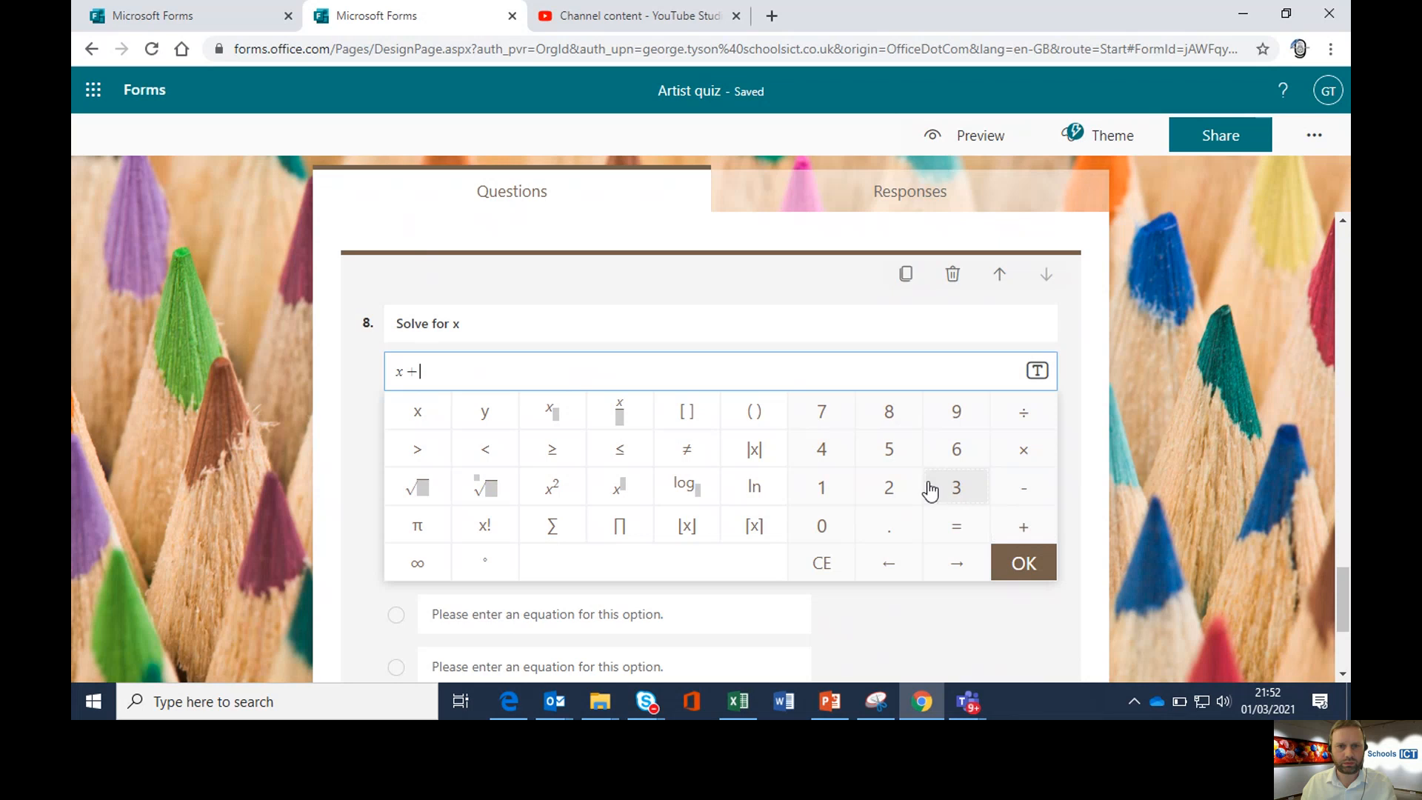
click(951, 415)
click(959, 527)
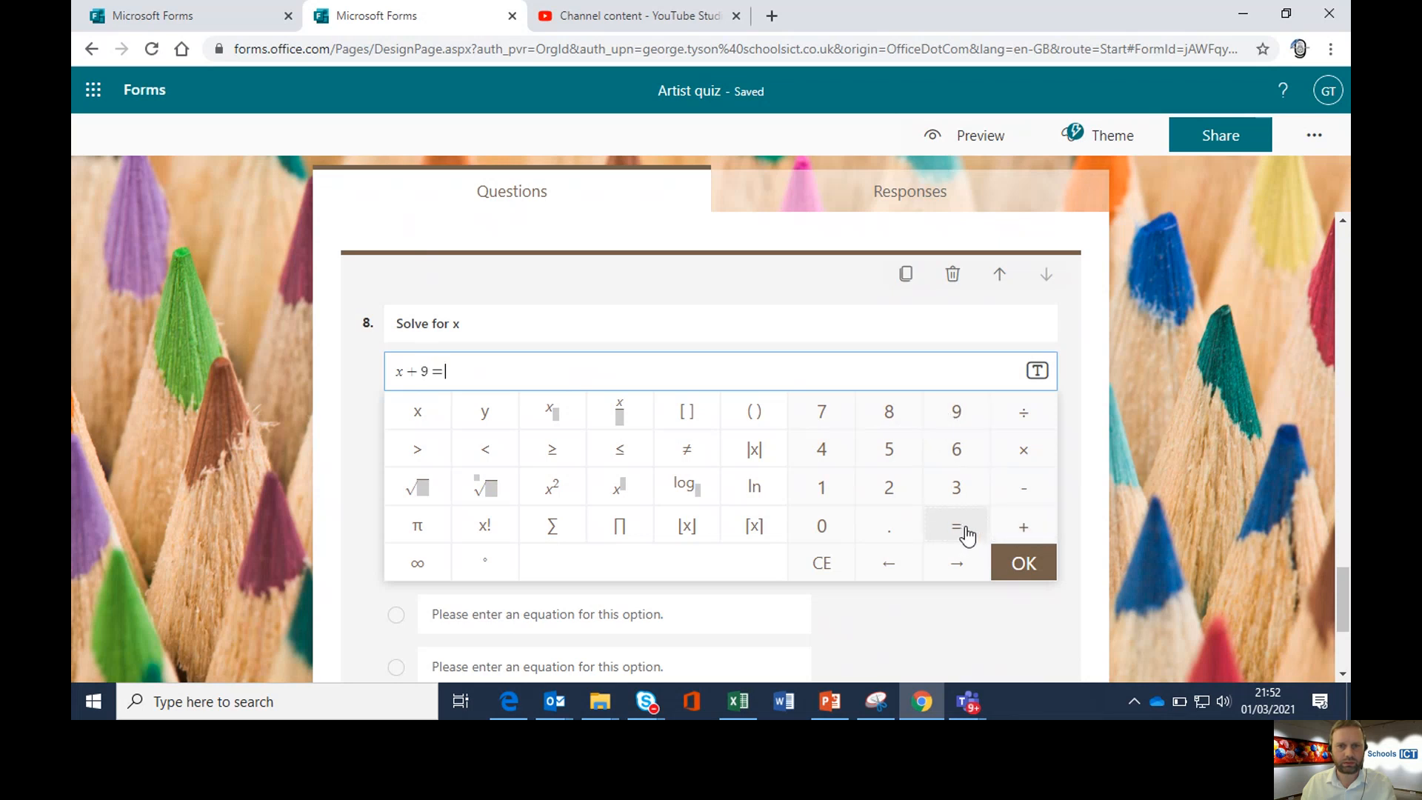
click(883, 492)
click(831, 419)
click(1019, 563)
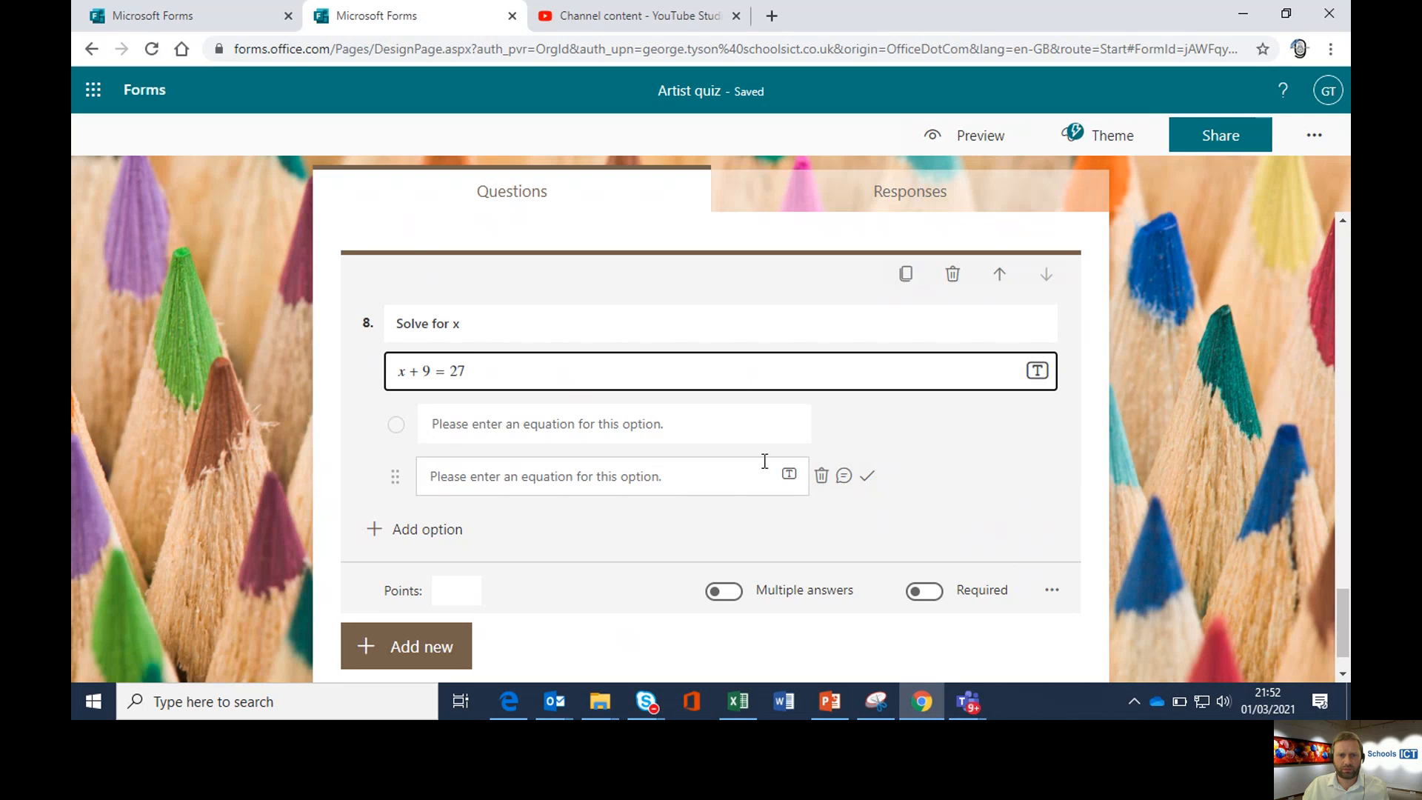
Bring up the suggested results for the equation x + 9 = 27 and add all of them as answer options
click(1032, 523)
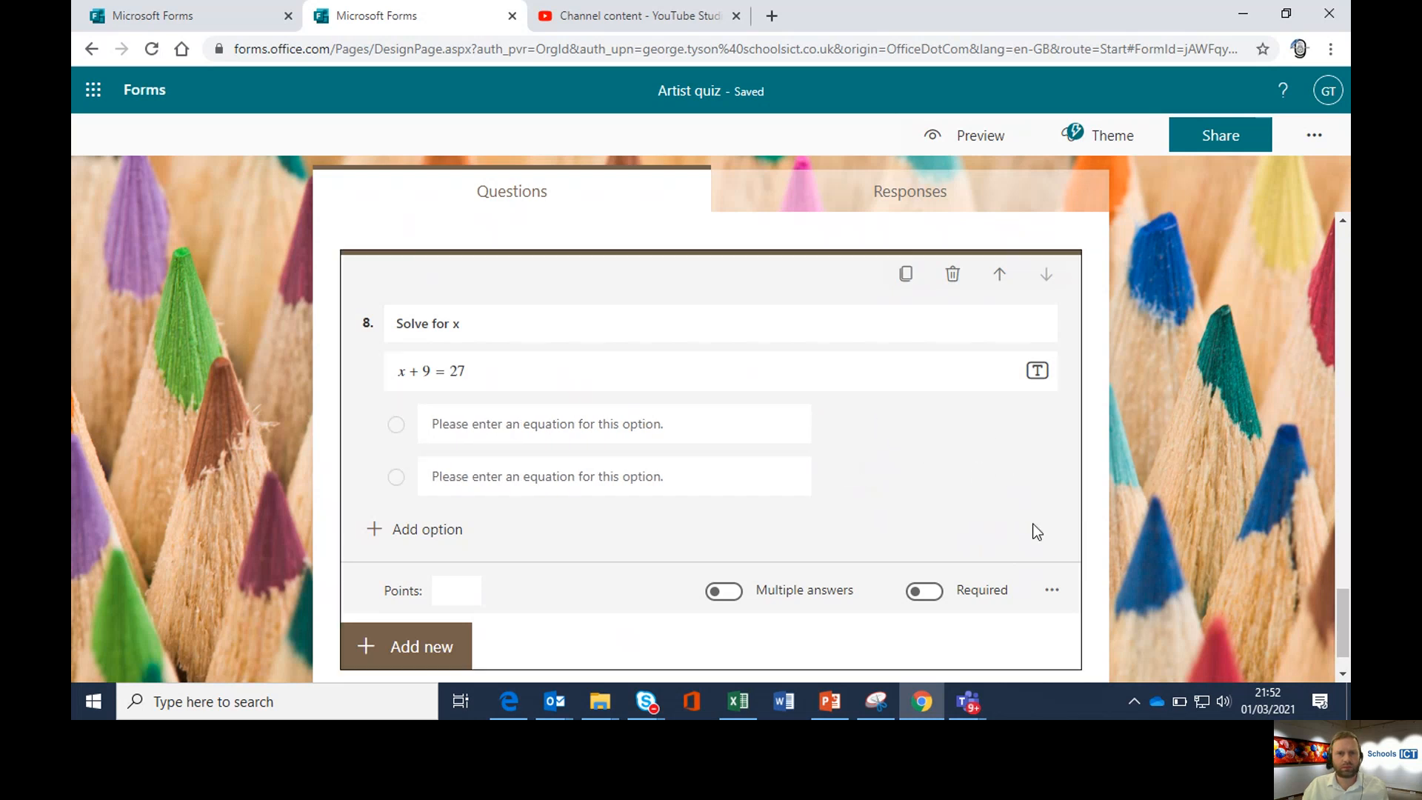
click(672, 425)
click(615, 387)
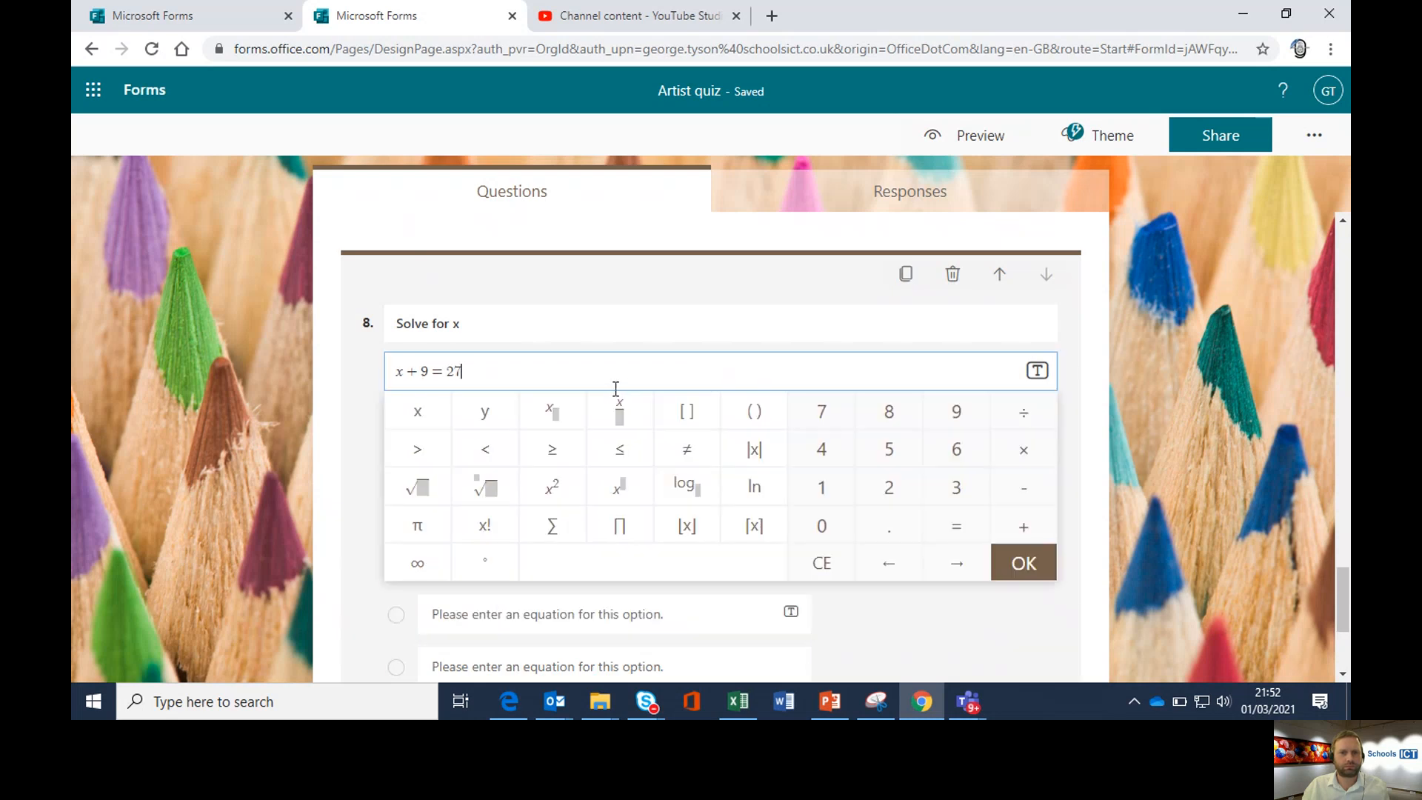
click(857, 324)
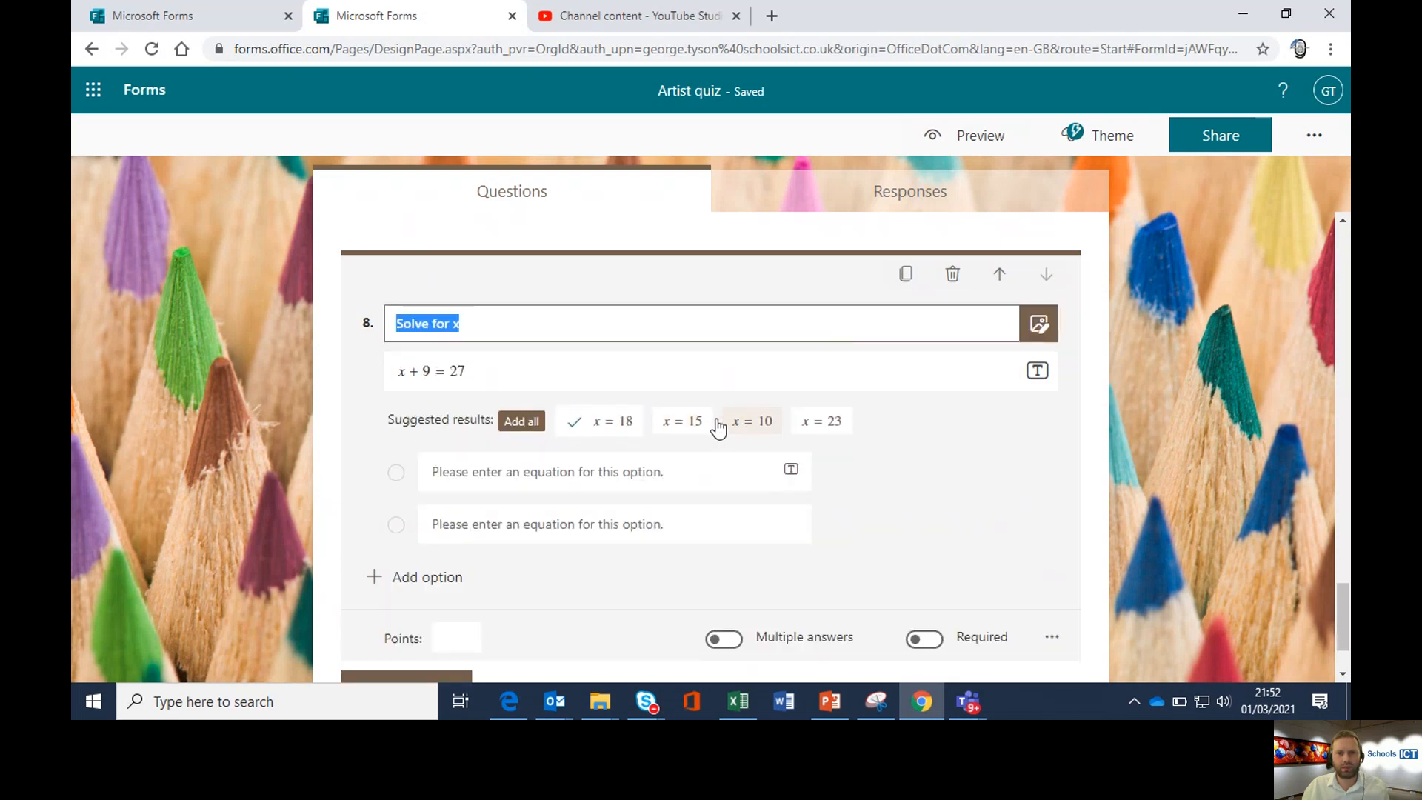
click(532, 423)
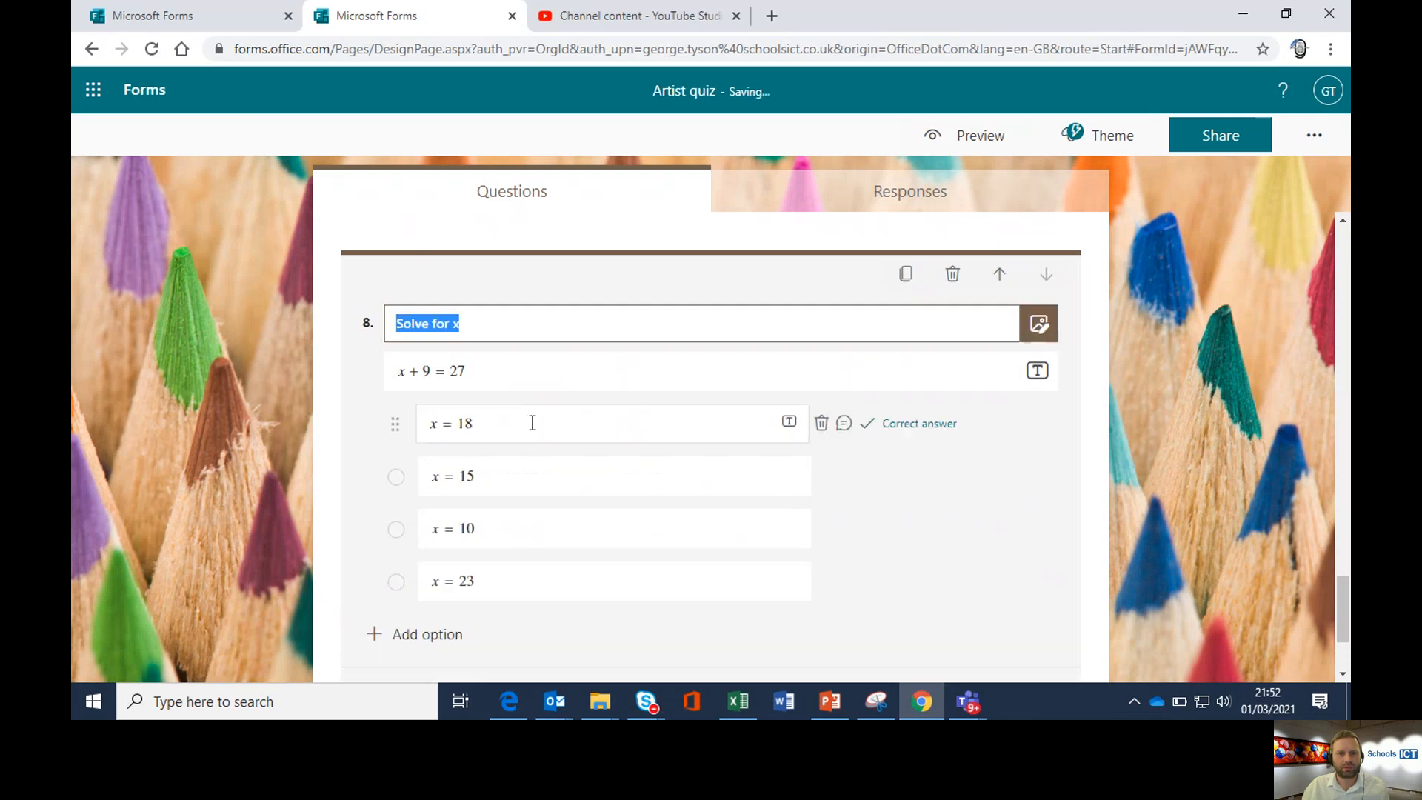
Set the points for question 8 to 1
scroll(876, 562, down, 1)
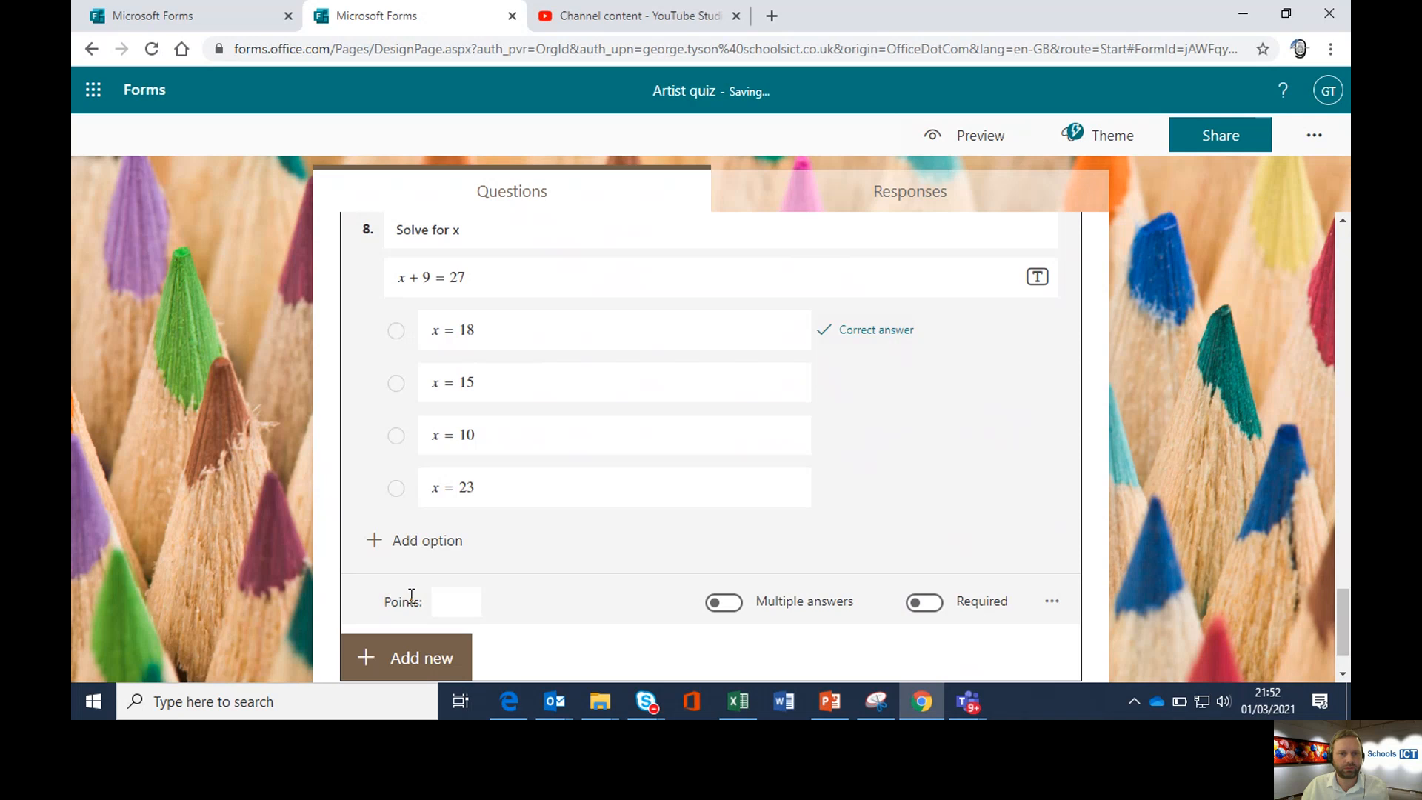
click(453, 601)
text(1)
Return to question 7, the x + 3 = 7 question, and set its points to 1
scroll(575, 524, up, 6)
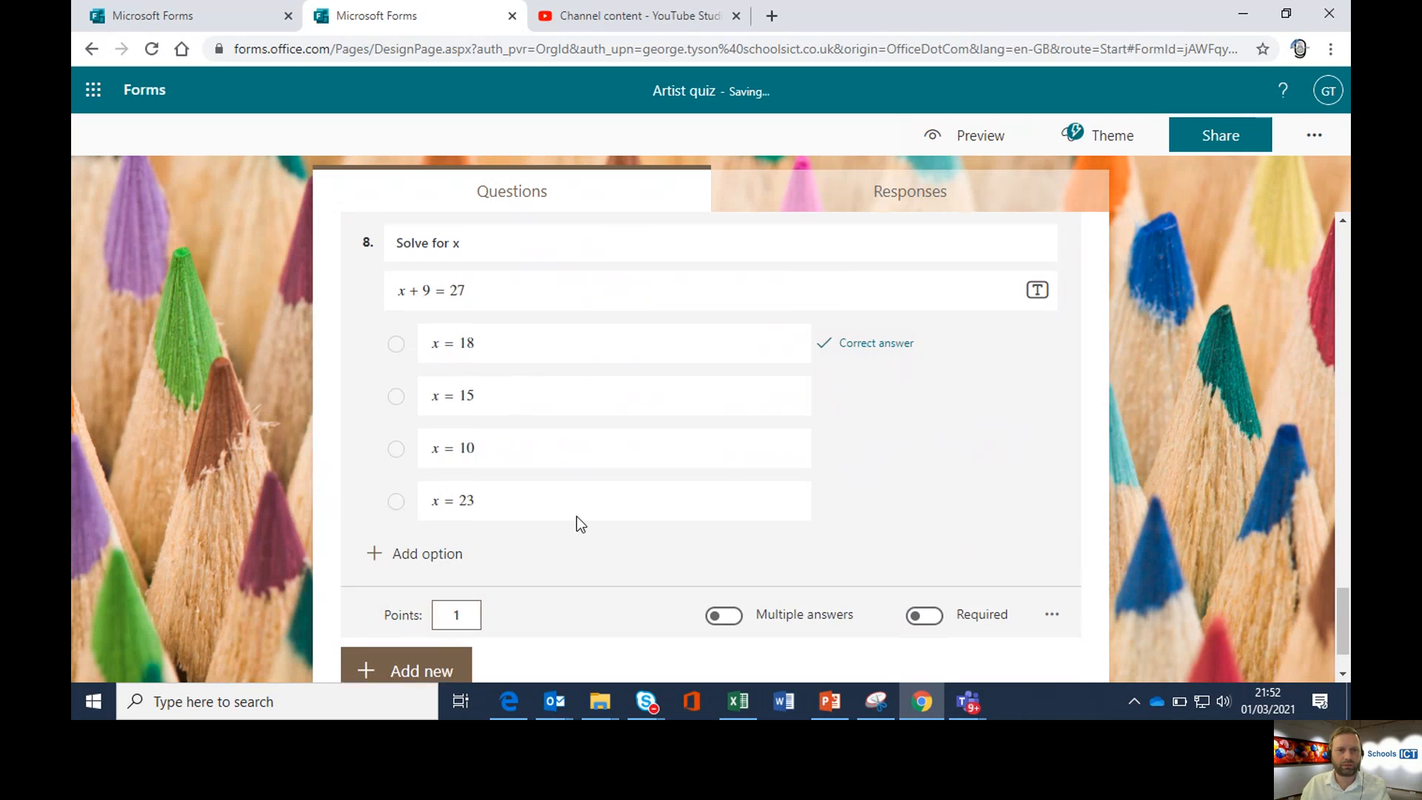
click(599, 445)
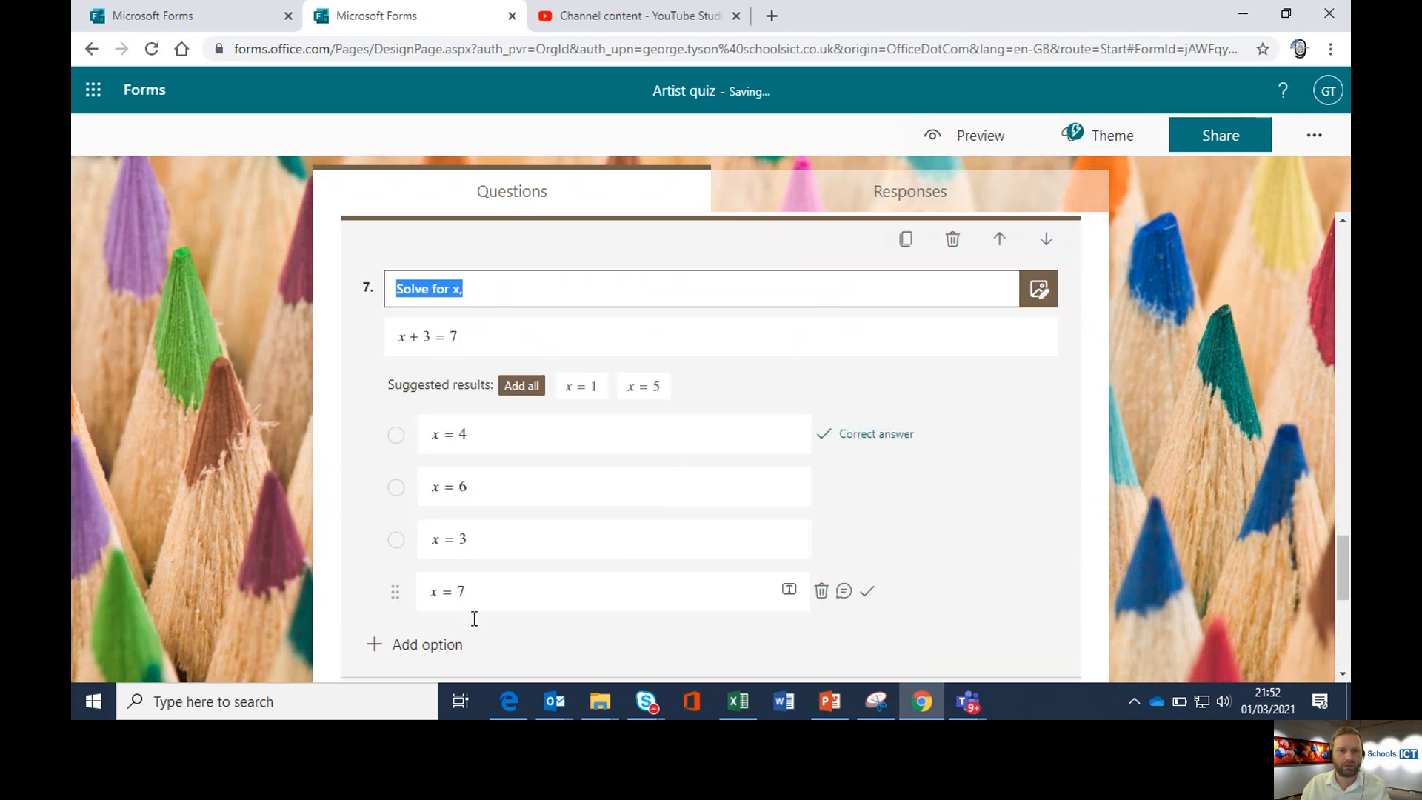
scroll(519, 621, down, 2)
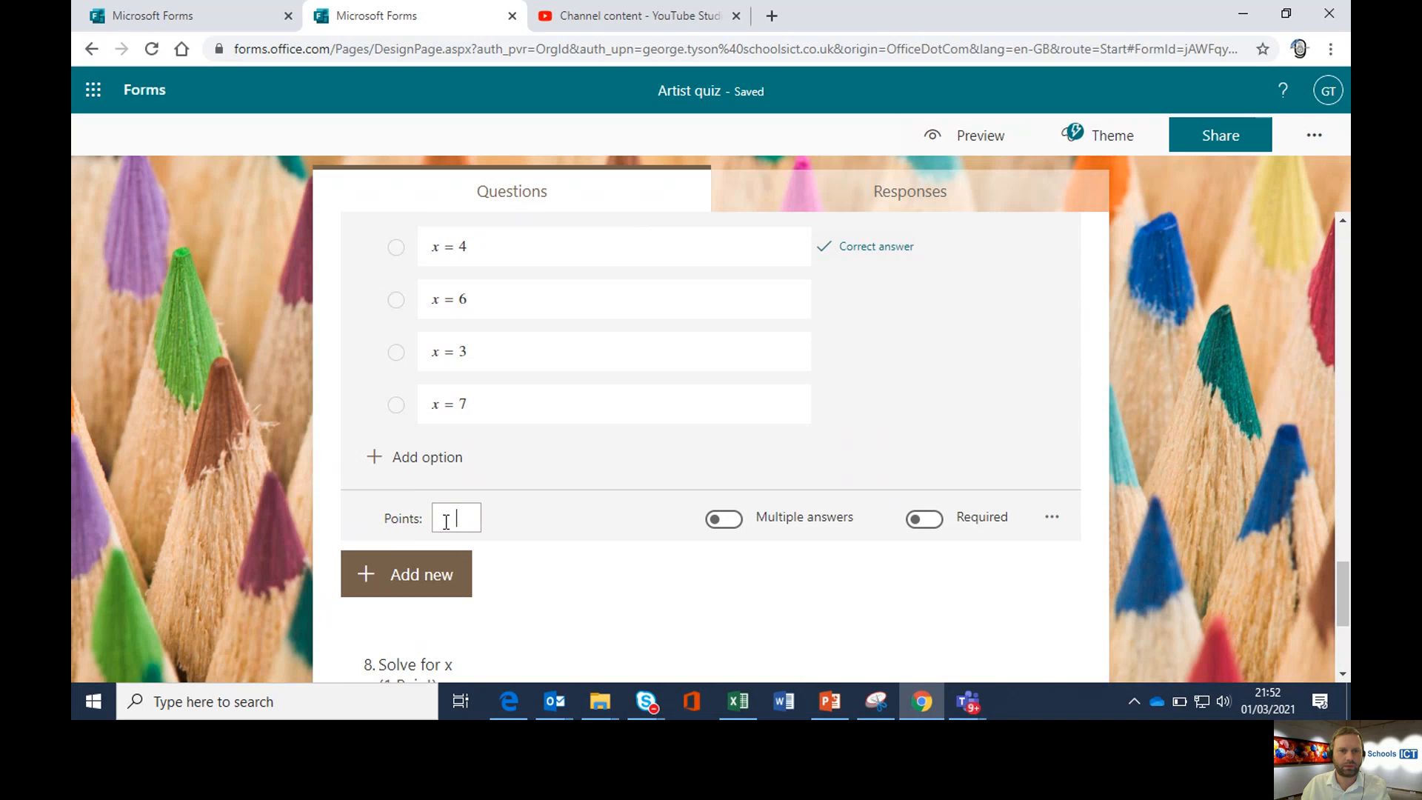
text(1)
scroll(731, 549, down, 4)
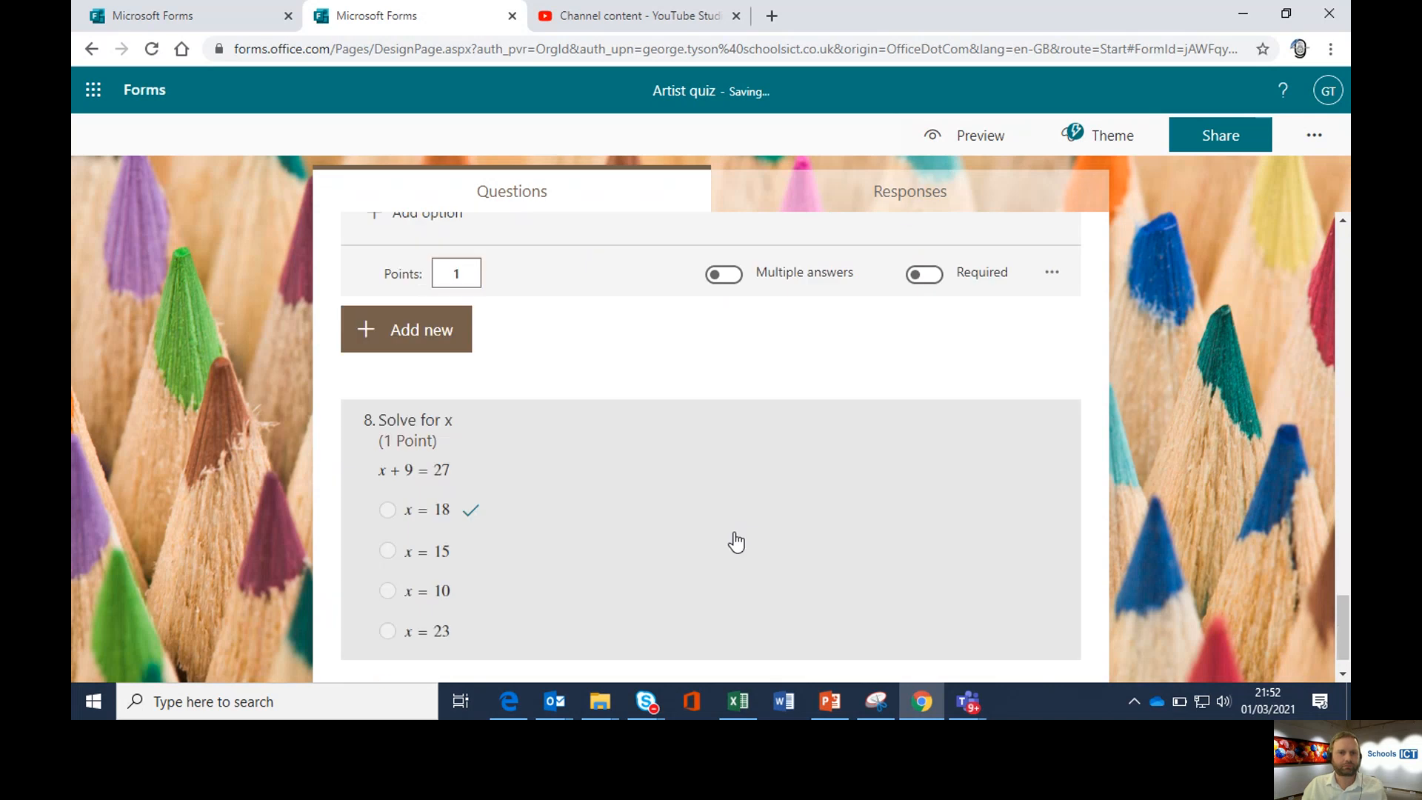
scroll(774, 420, up, 1)
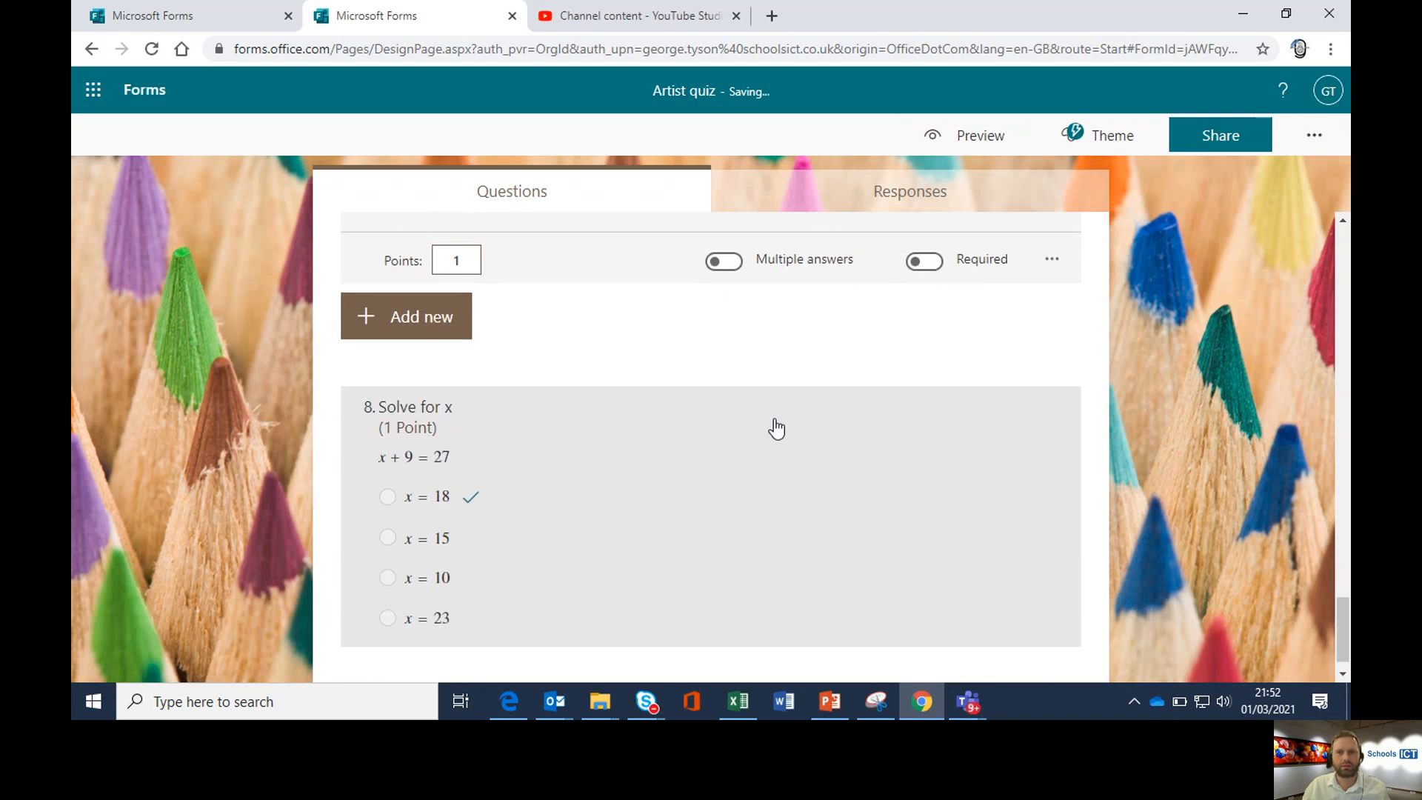
scroll(824, 478, down, 1)
click(827, 486)
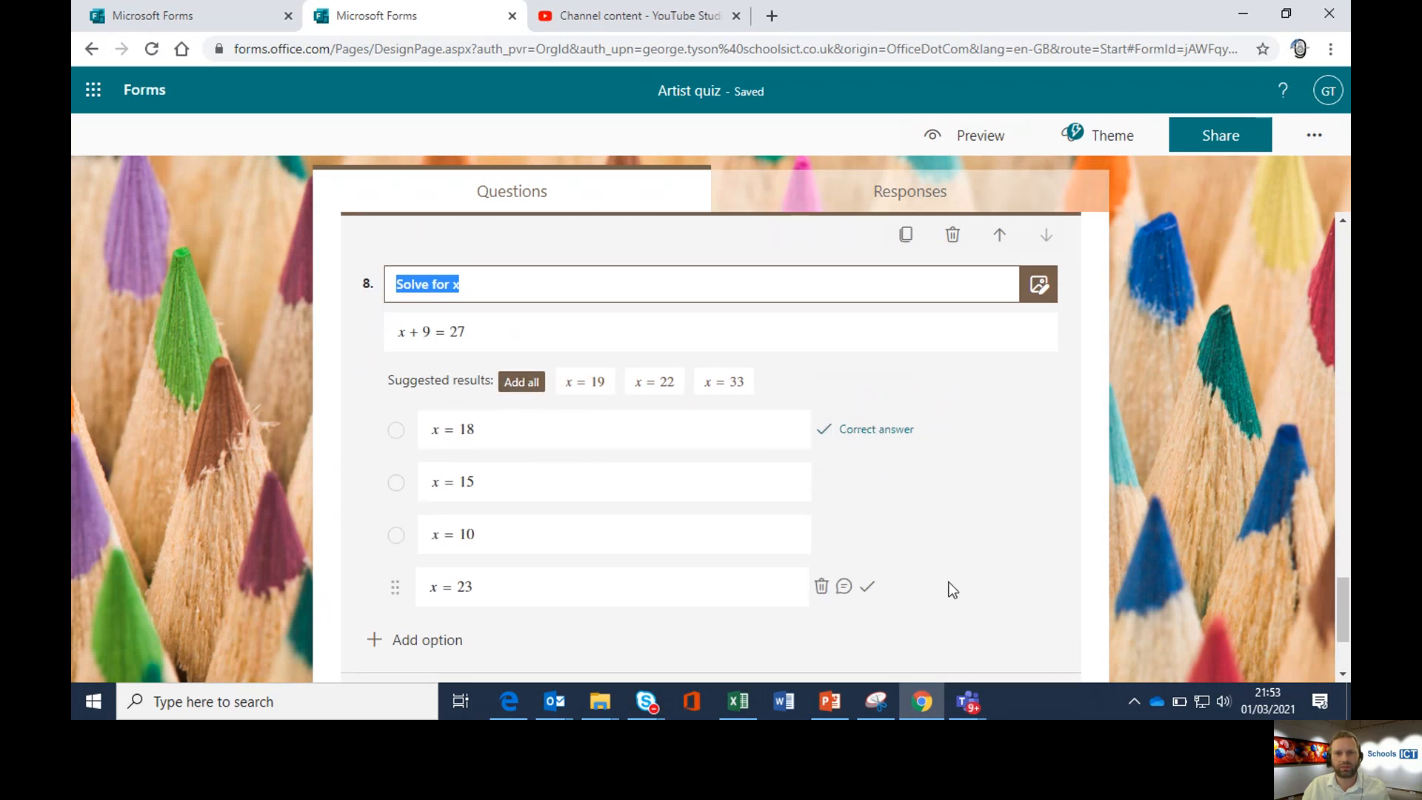
scroll(952, 582, down, 2)
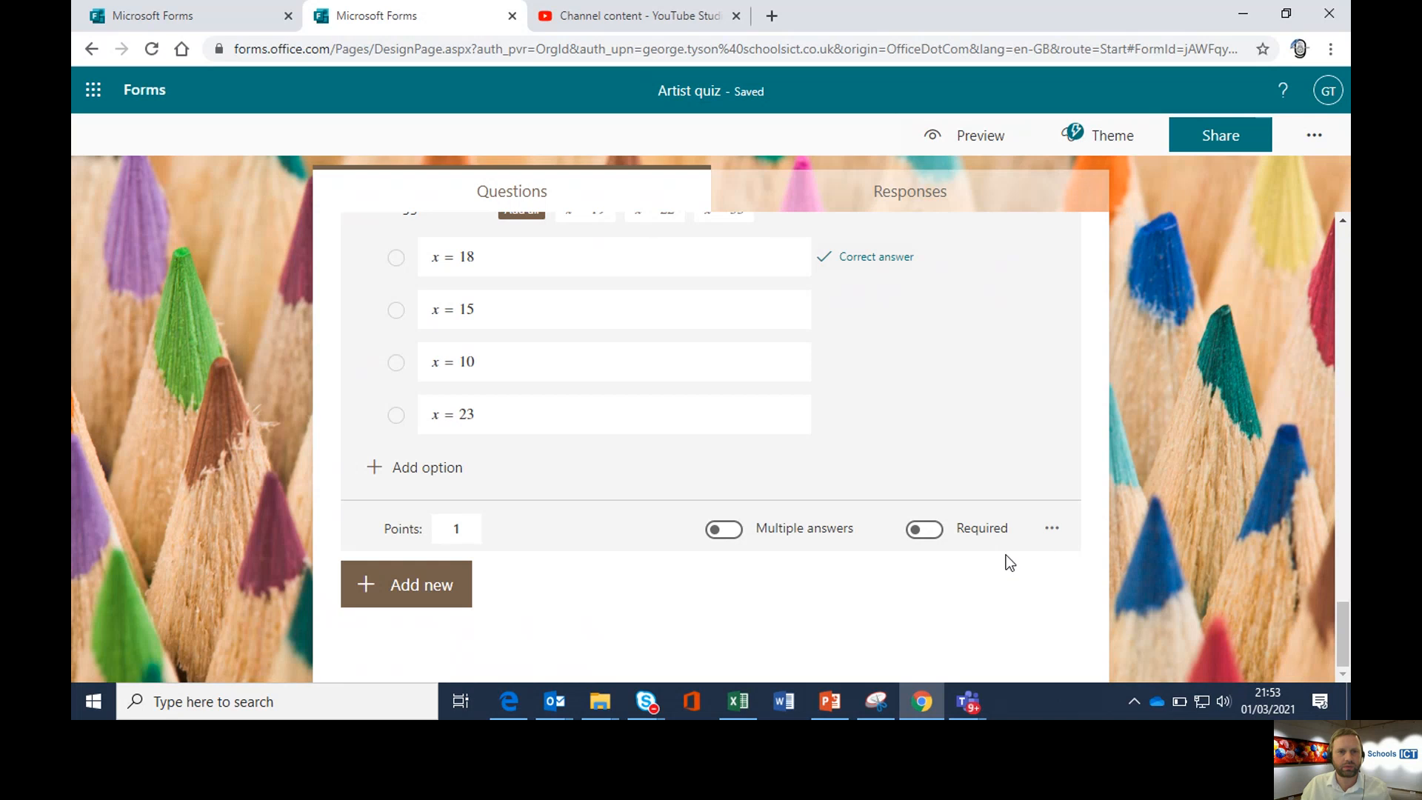
scroll(1031, 548, up, 3)
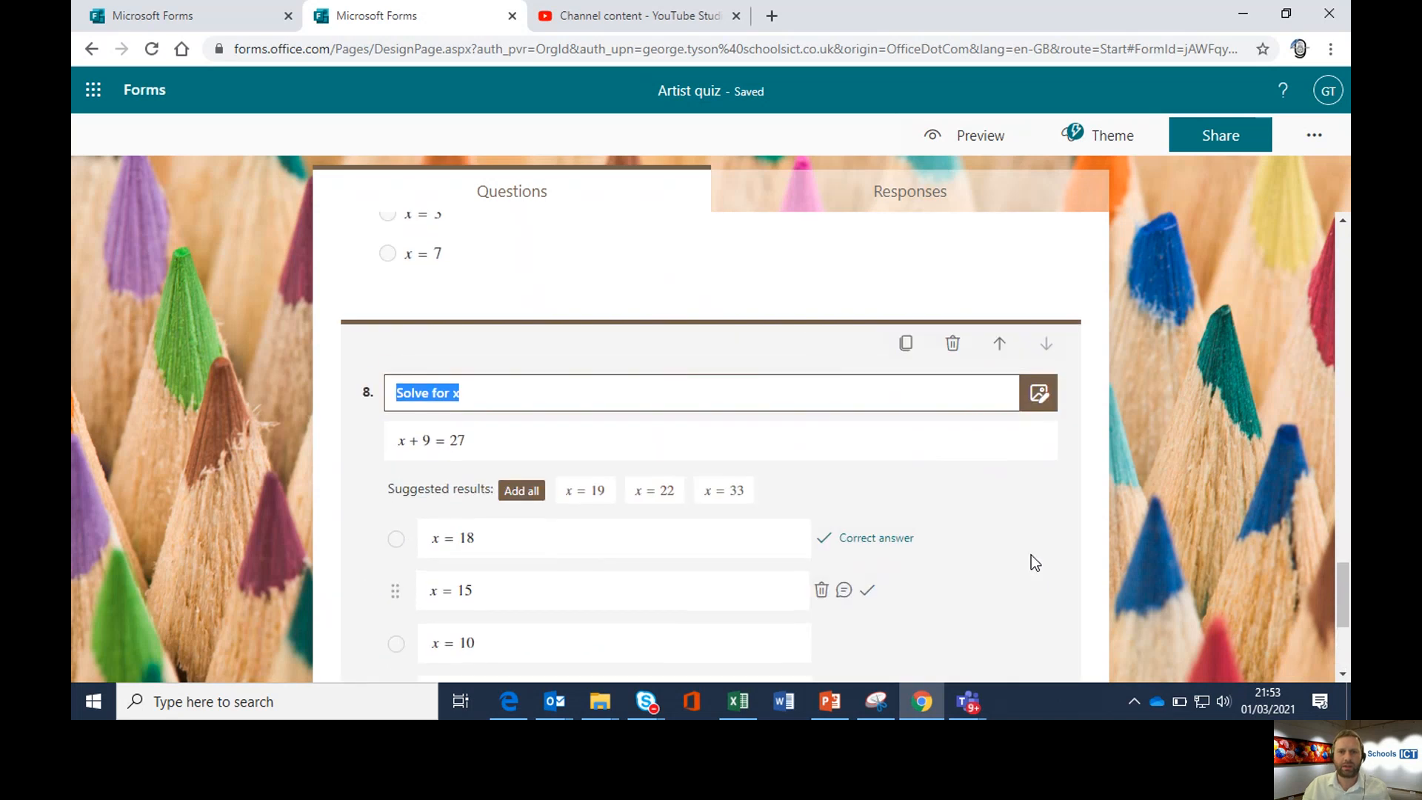
scroll(981, 578, down, 3)
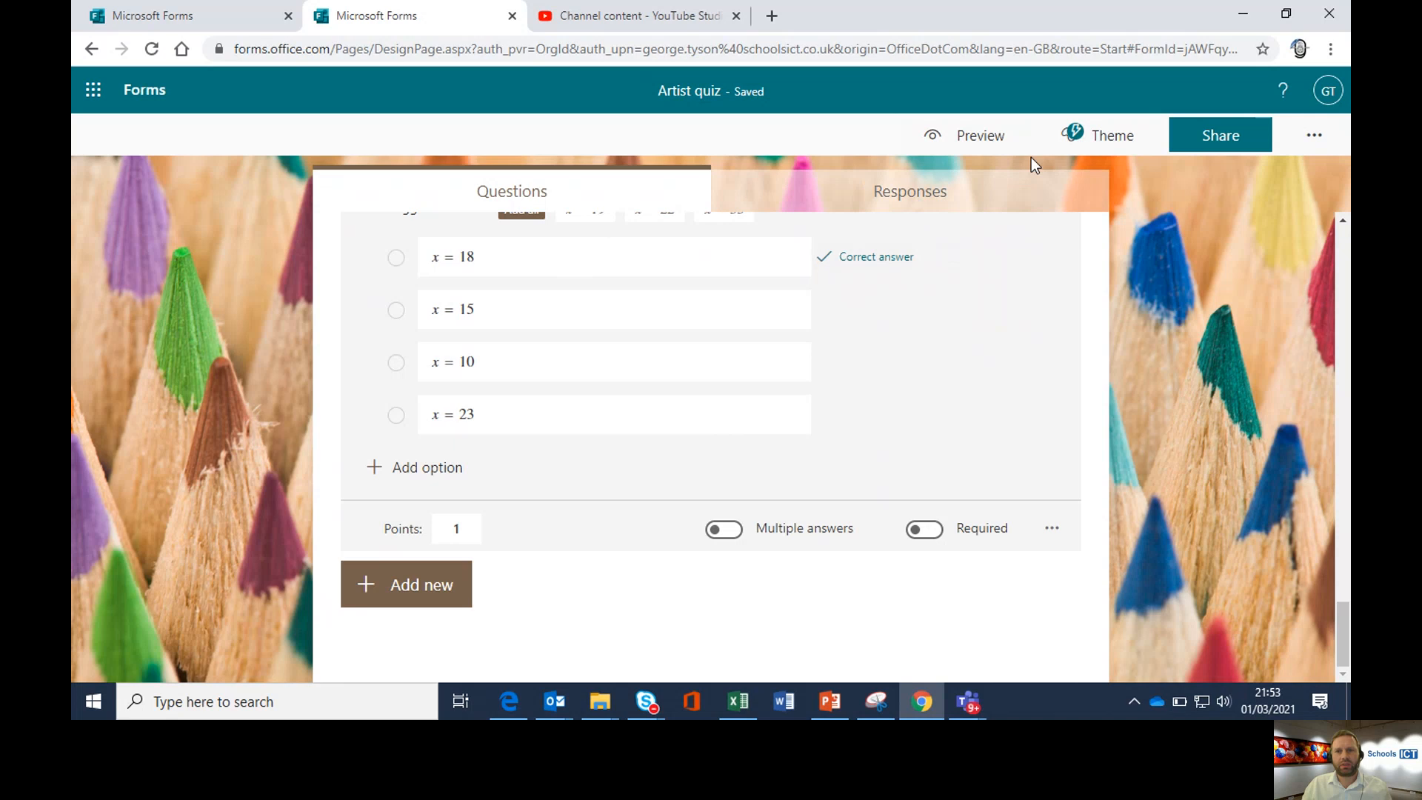
Preview the quiz and answer the question about today's date with 01/03/2021
click(995, 144)
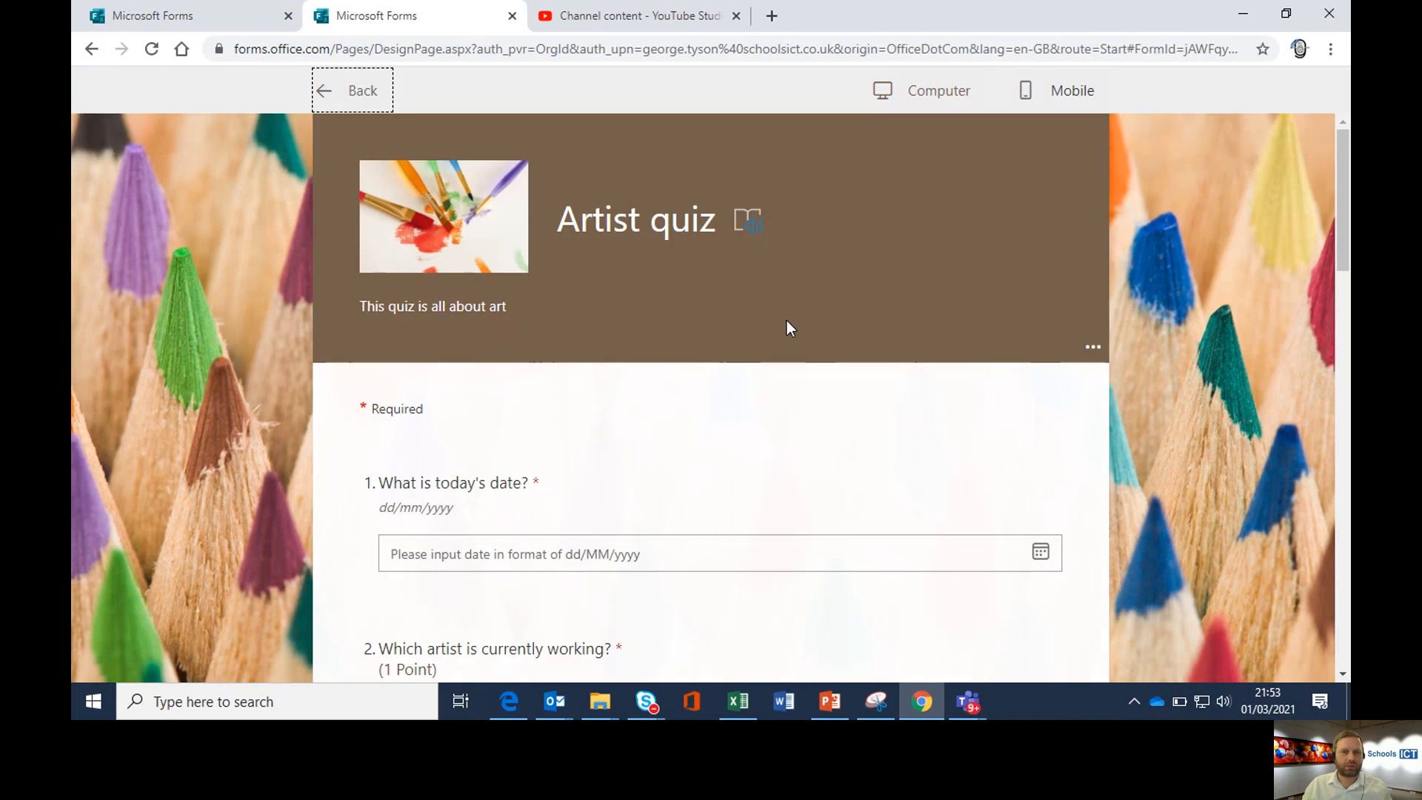
click(492, 555)
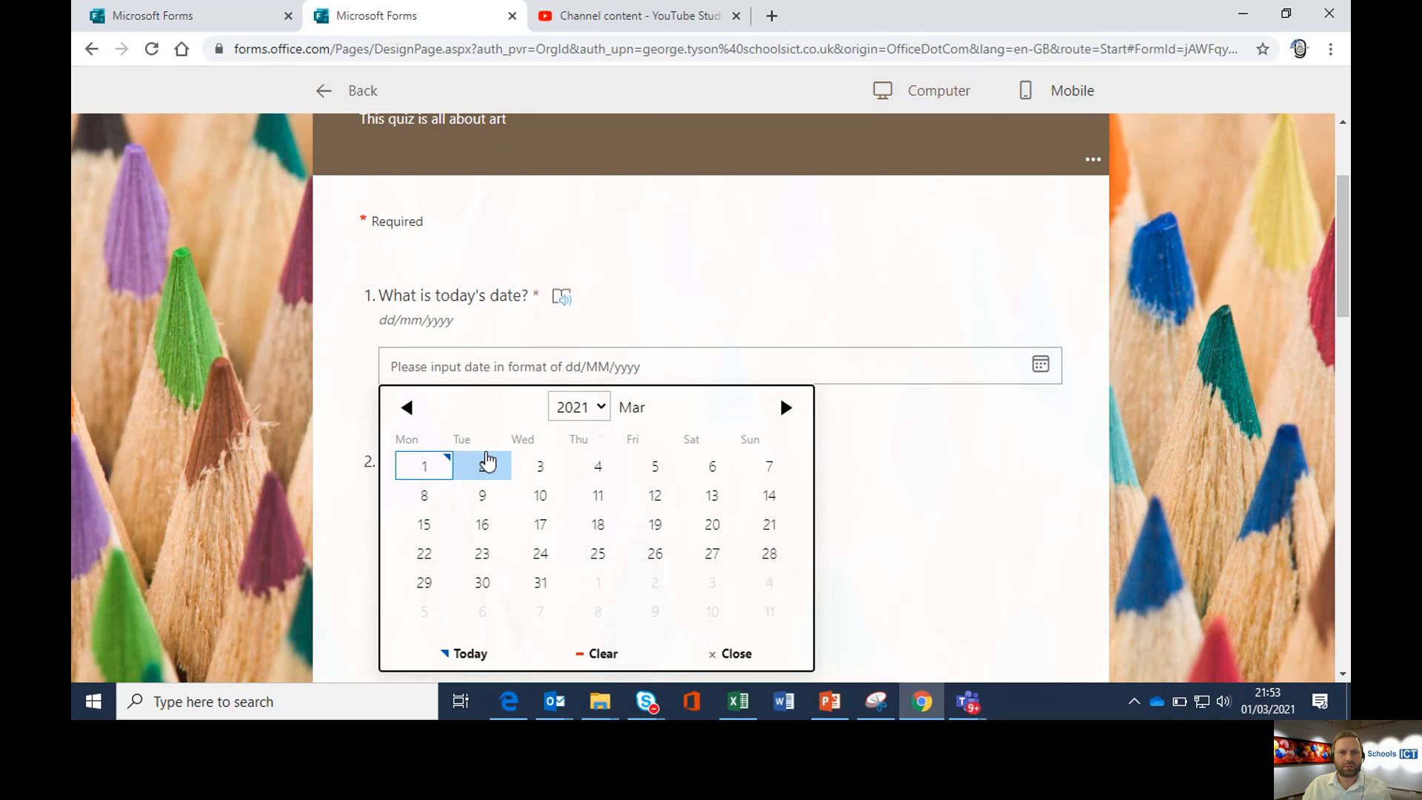
click(427, 470)
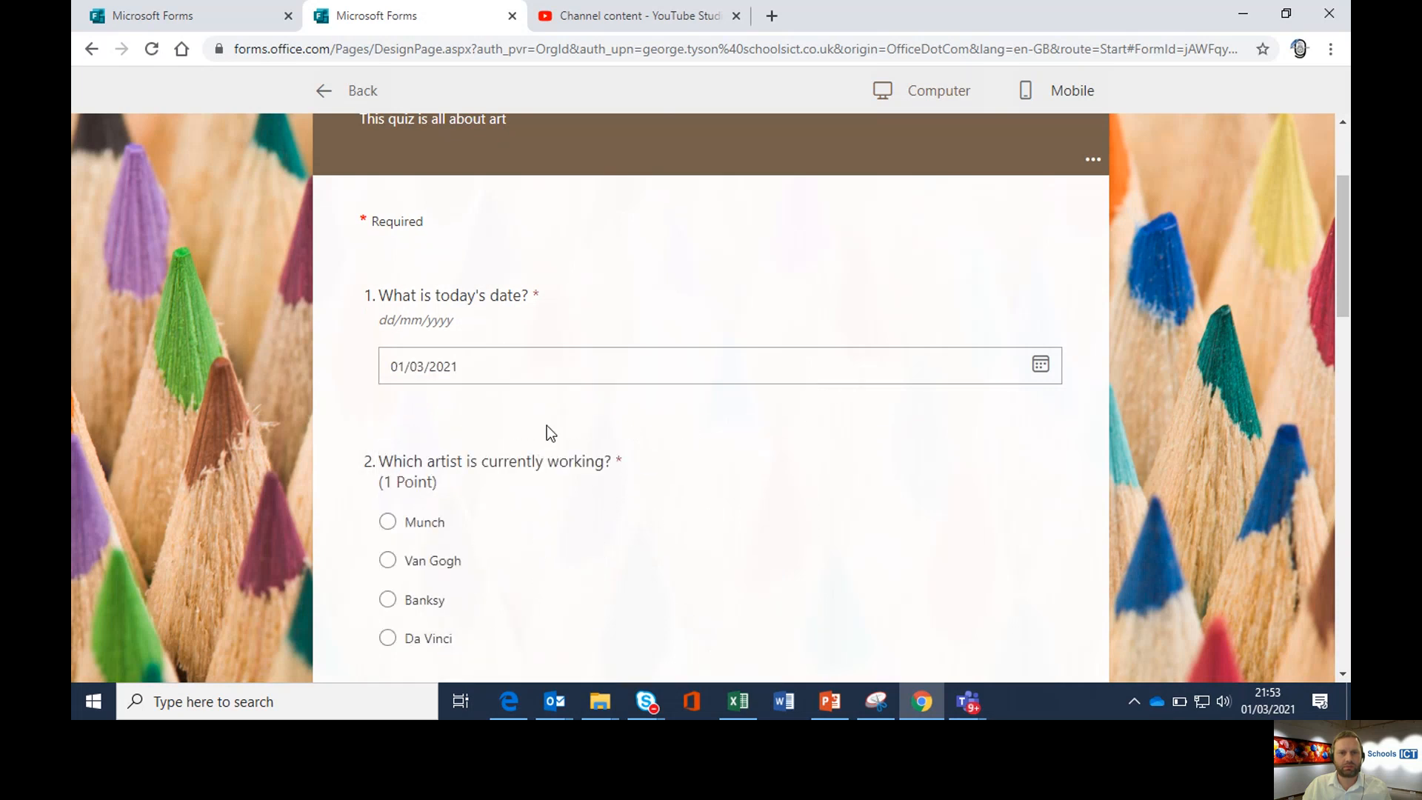
scroll(549, 492, down, 1)
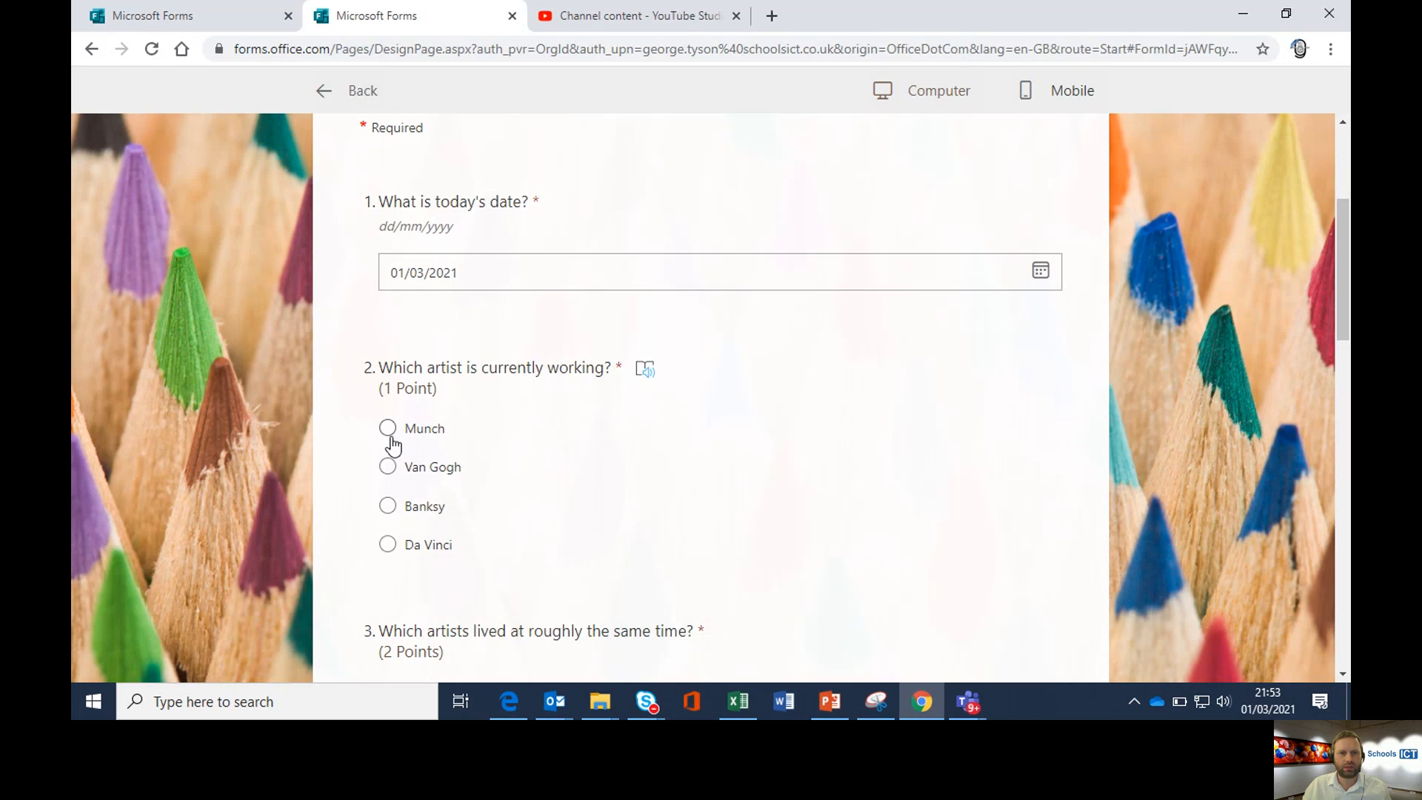
scroll(591, 474, down, 4)
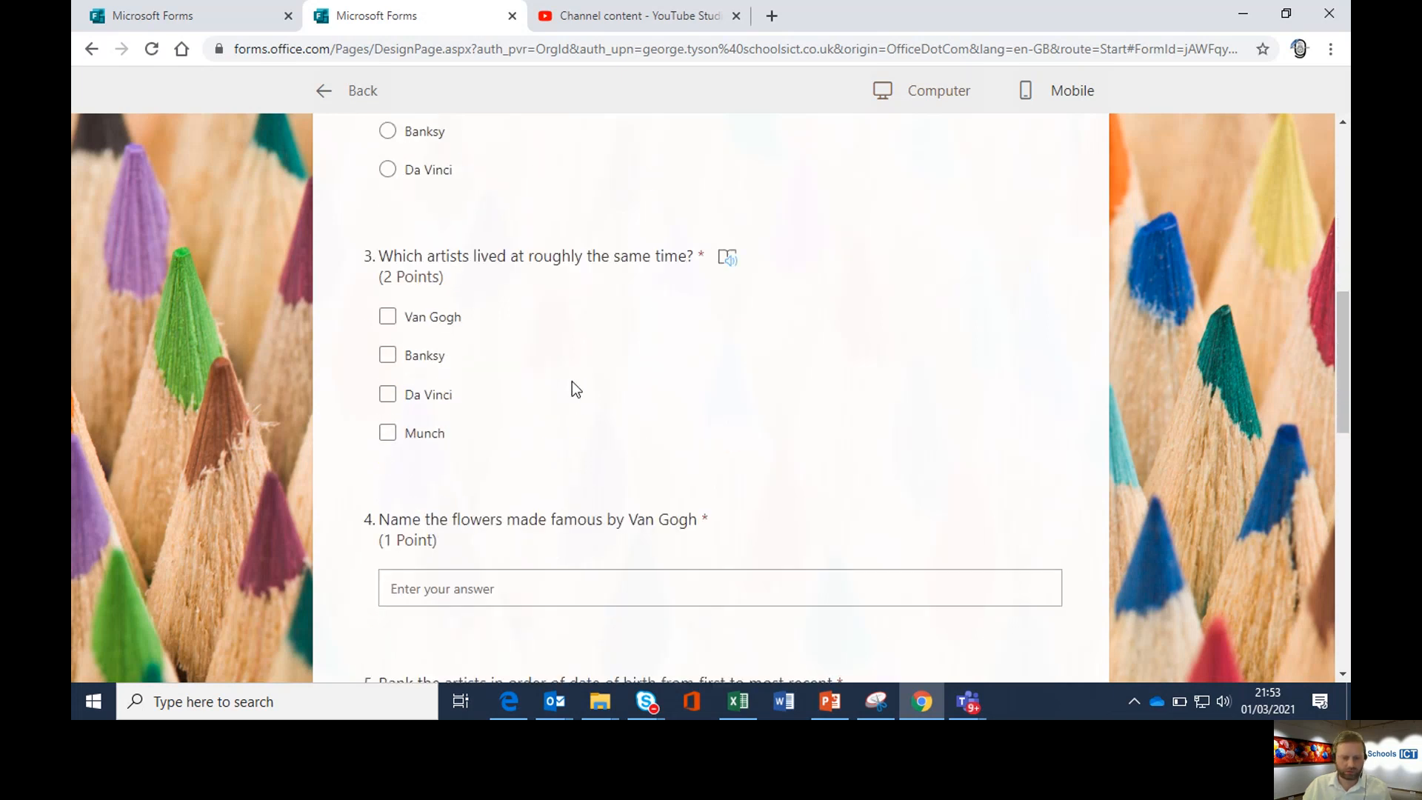
Answer question 3 about artists of the same time with Van Gogh and Munch, and question 4 about the flowers with Sunflowers
click(388, 434)
click(387, 317)
scroll(537, 400, down, 1)
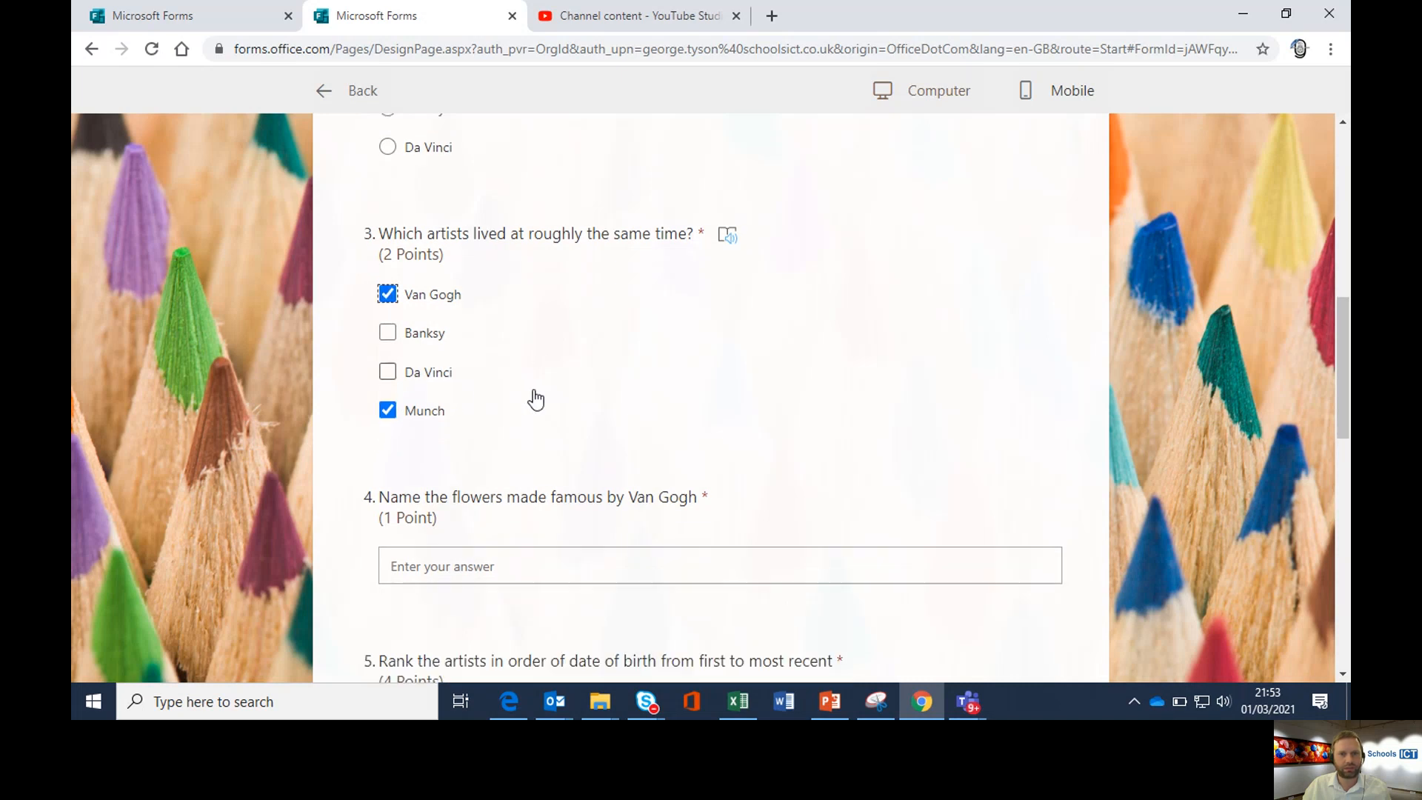
scroll(537, 400, down, 1)
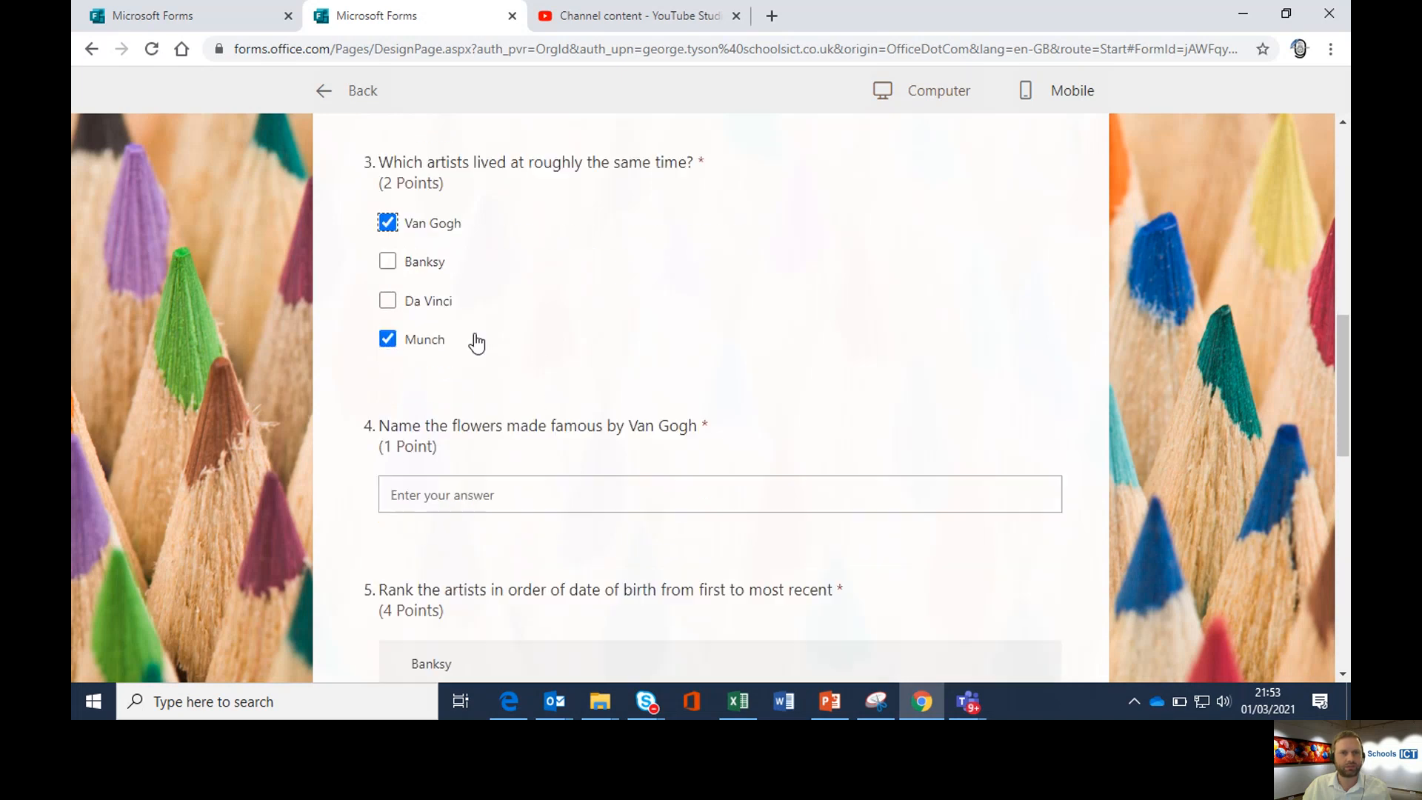
click(573, 504)
text(S)
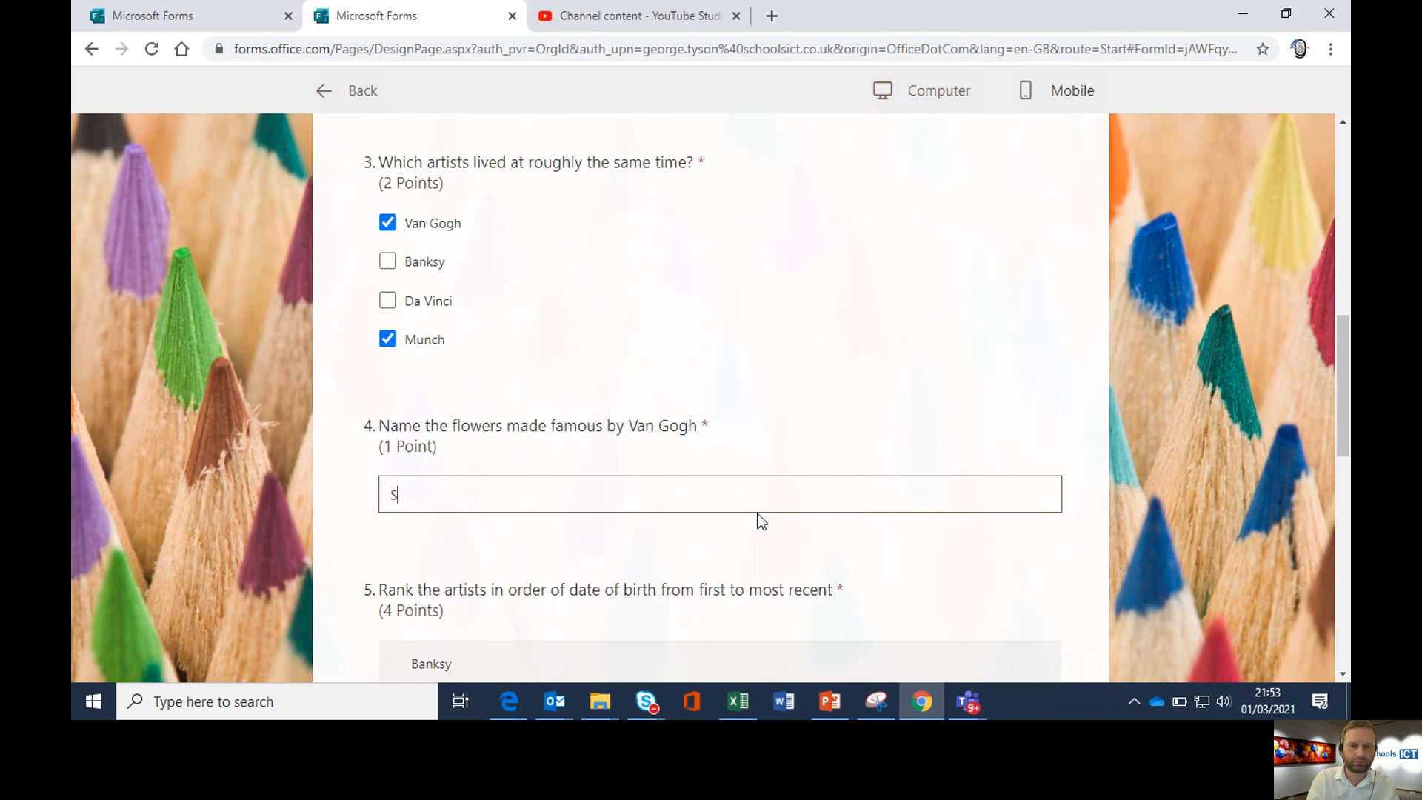
text(unflower)
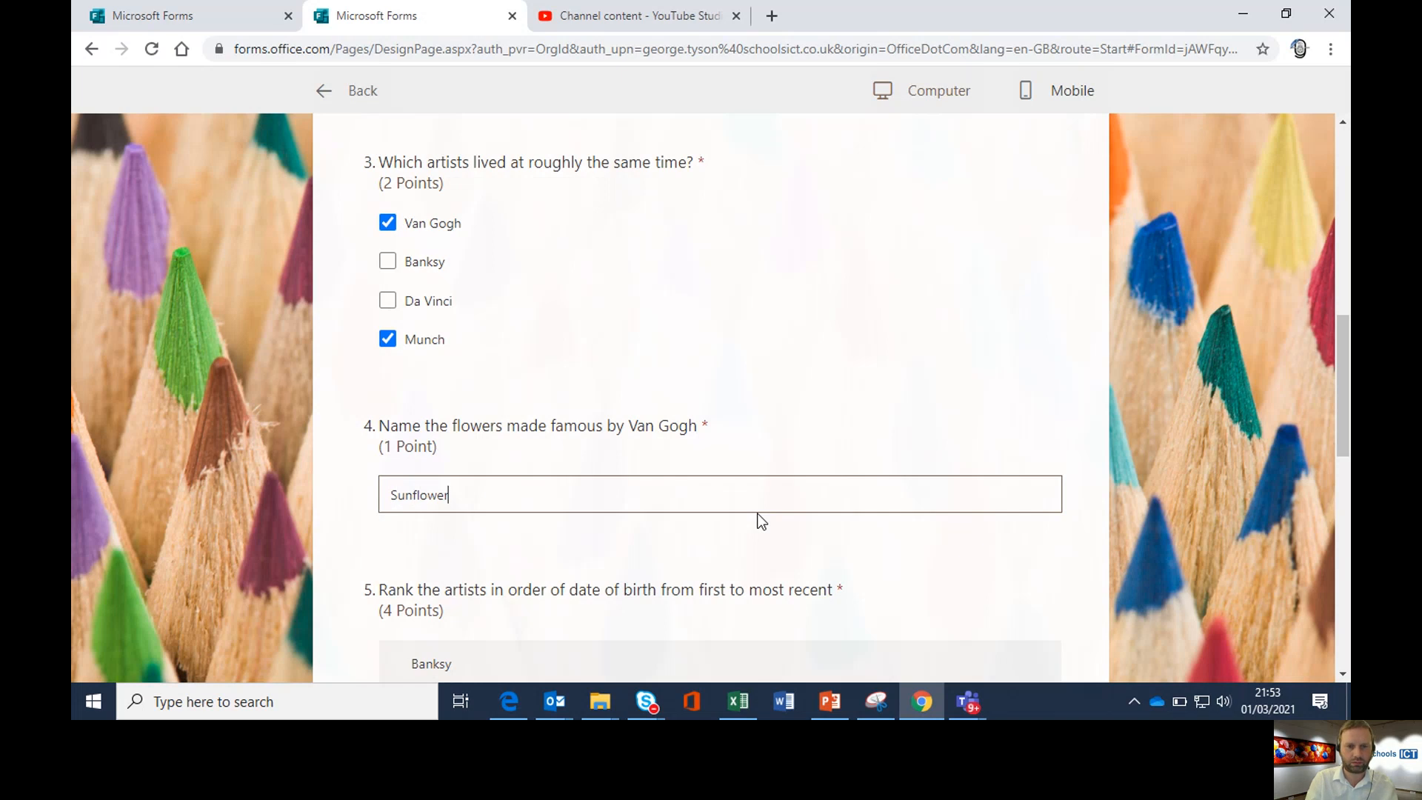
text(s)
Rank the artists in question 5 in the order Da Vinci, Van Gogh, Munch, Banksy
scroll(619, 548, down, 3)
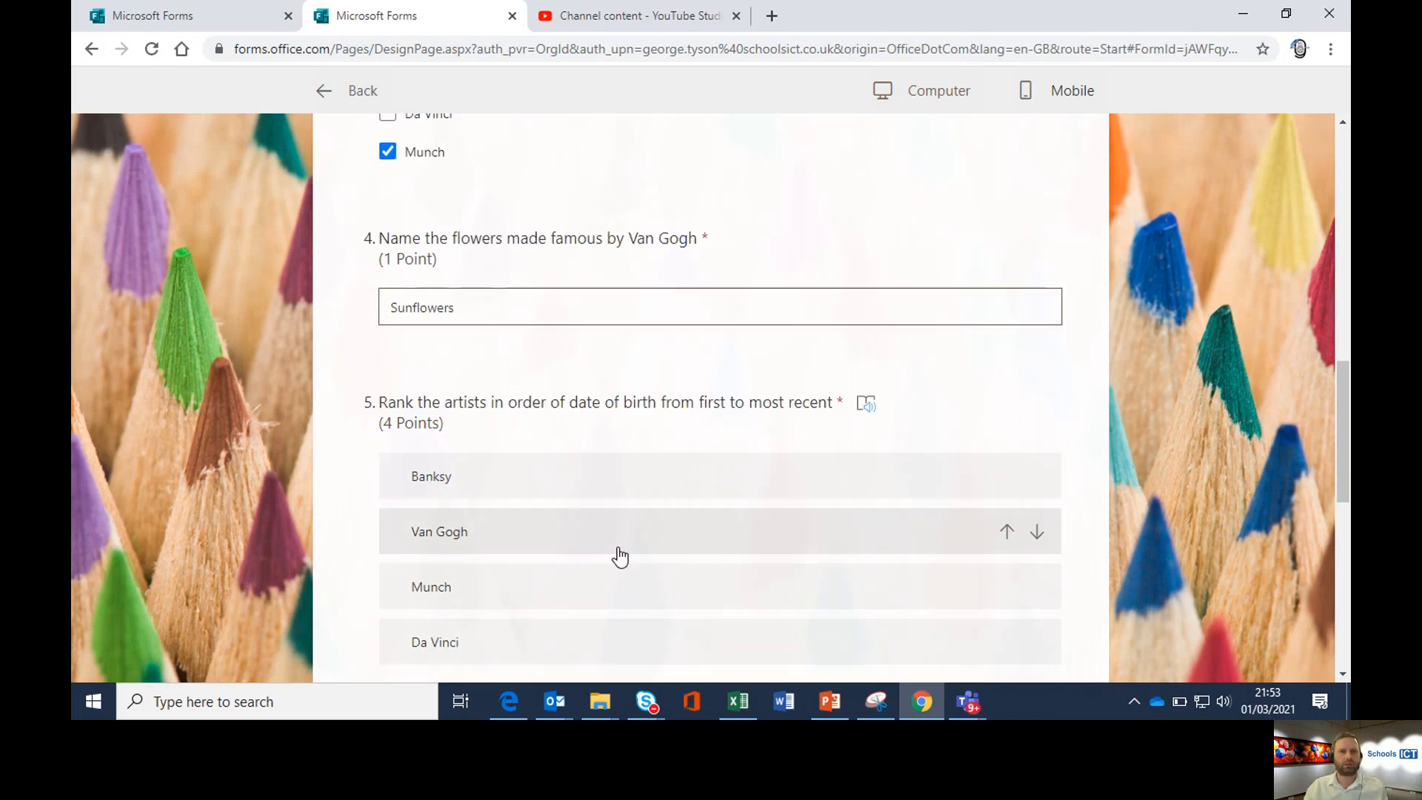
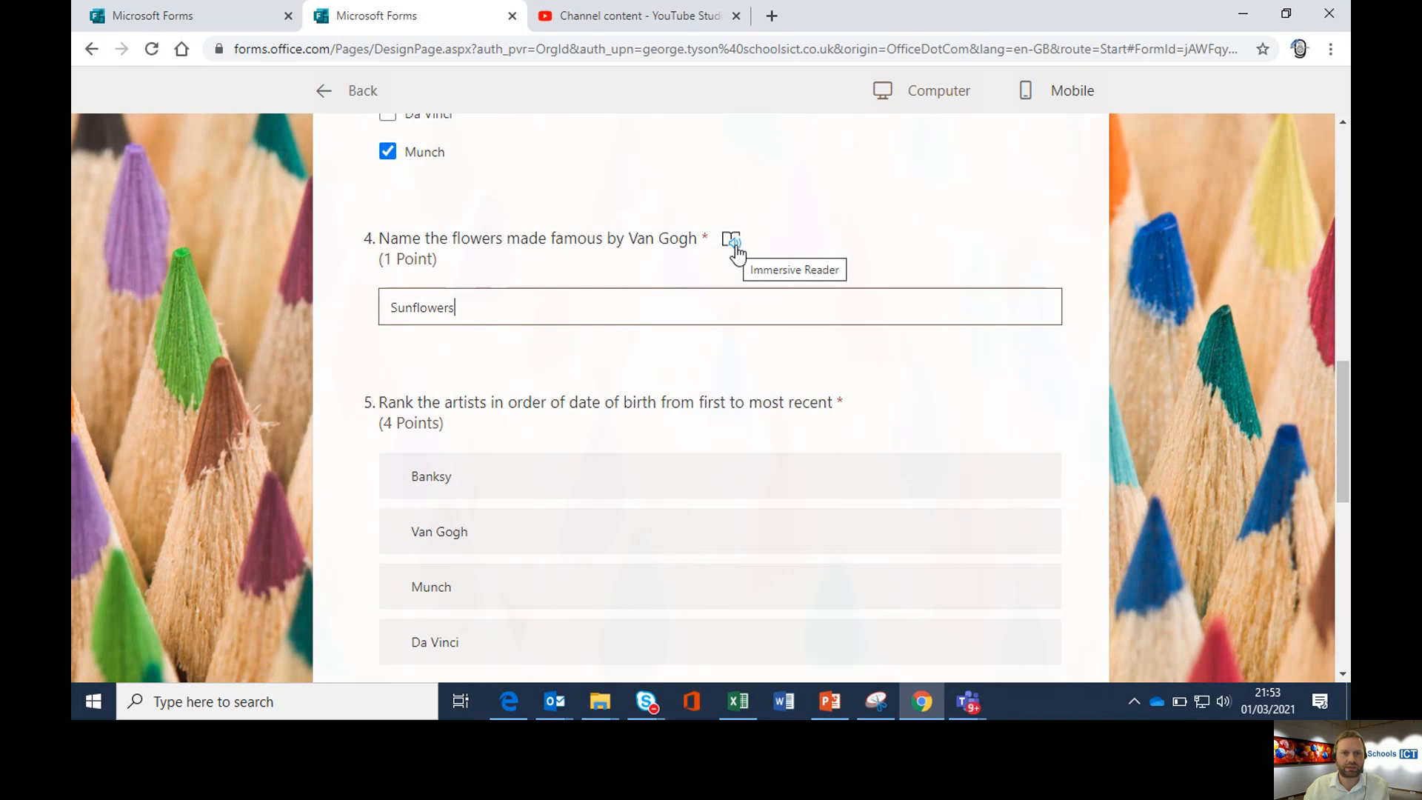
scroll(585, 481, down, 1)
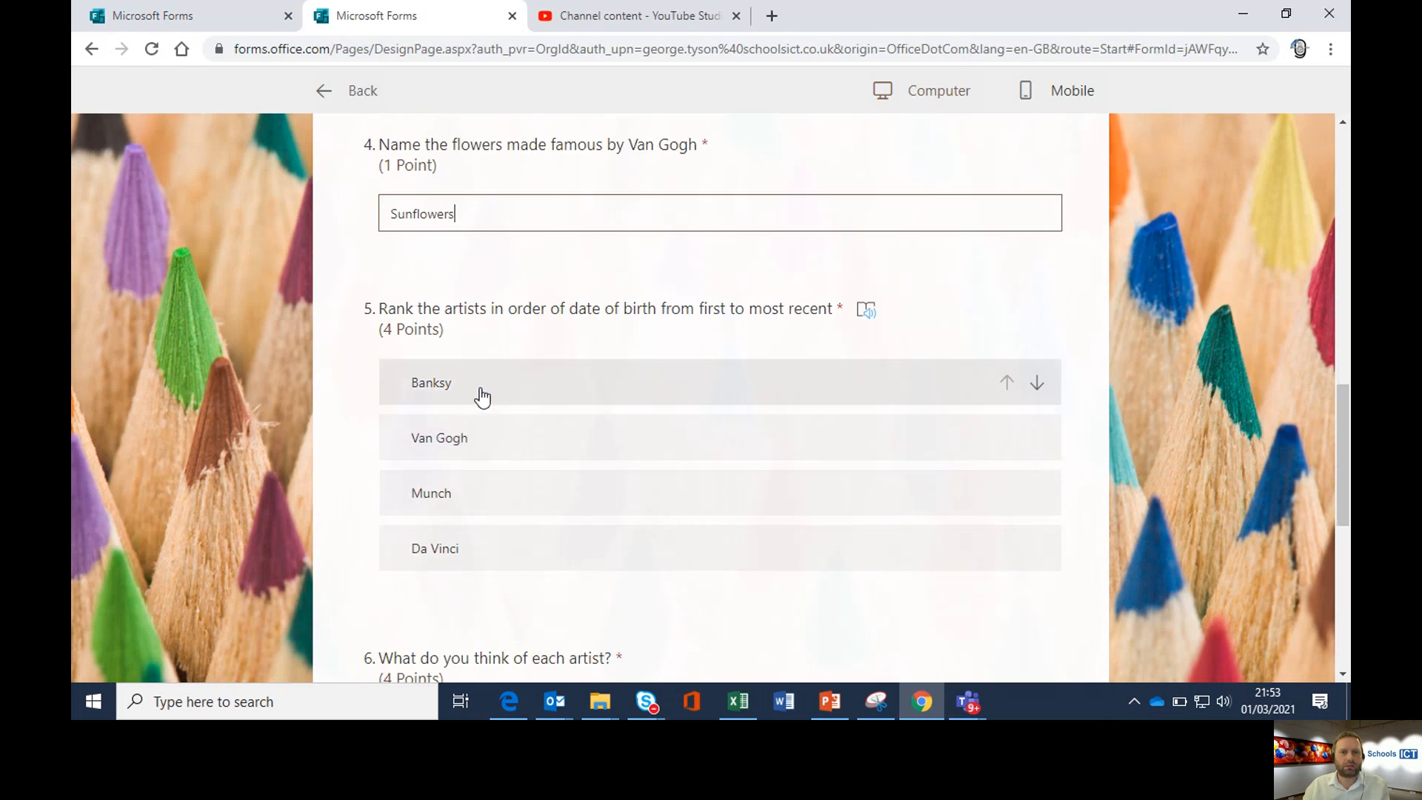
click(1037, 388)
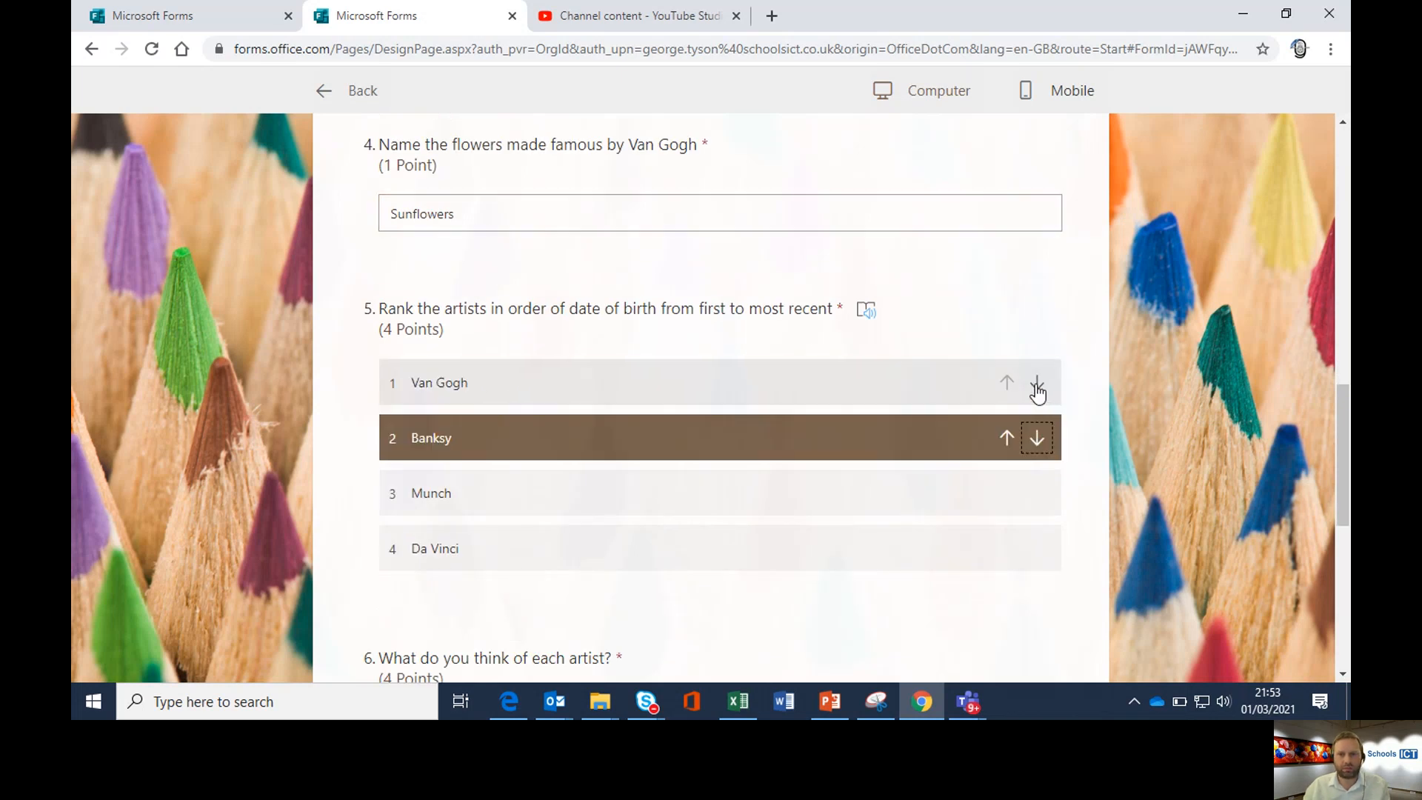
click(1037, 440)
click(1039, 496)
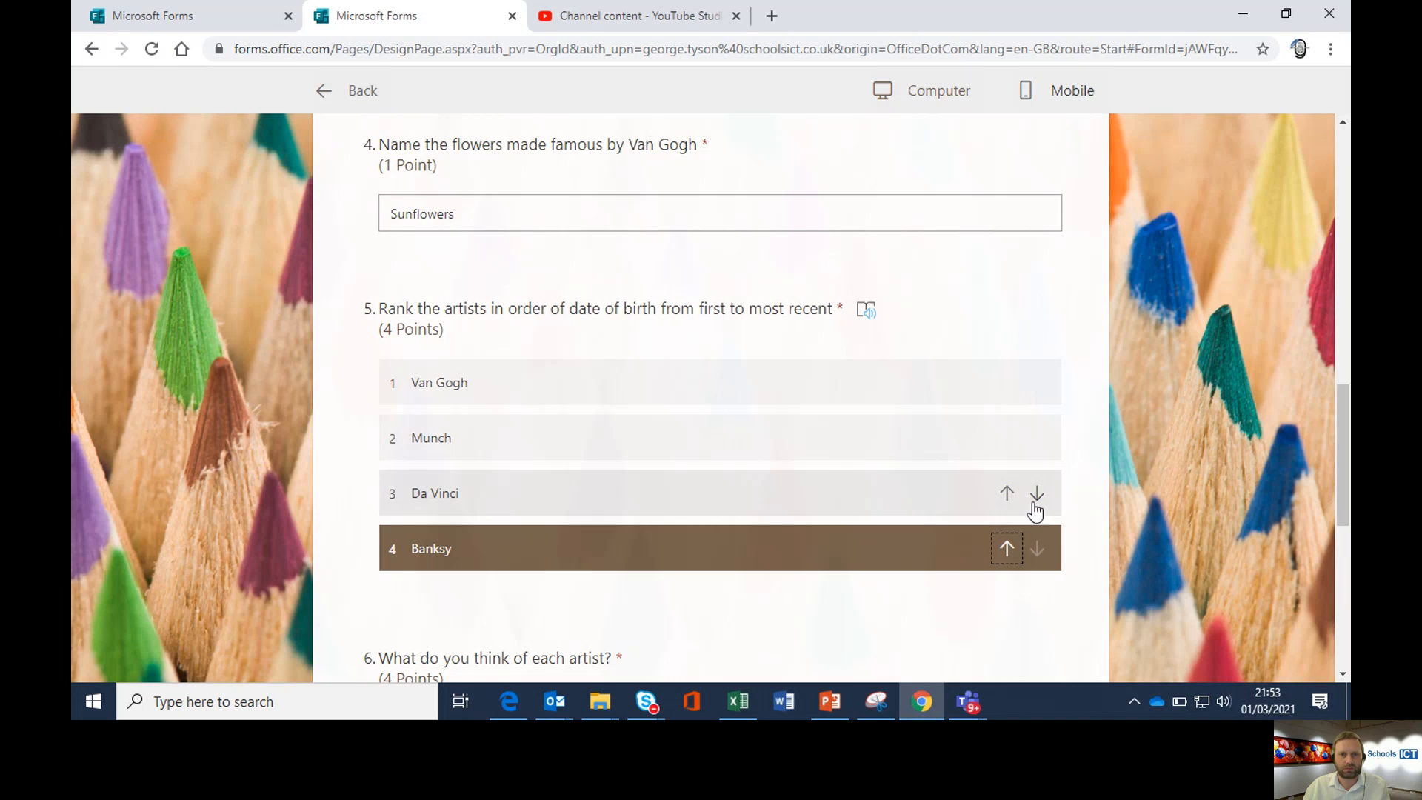
click(1008, 496)
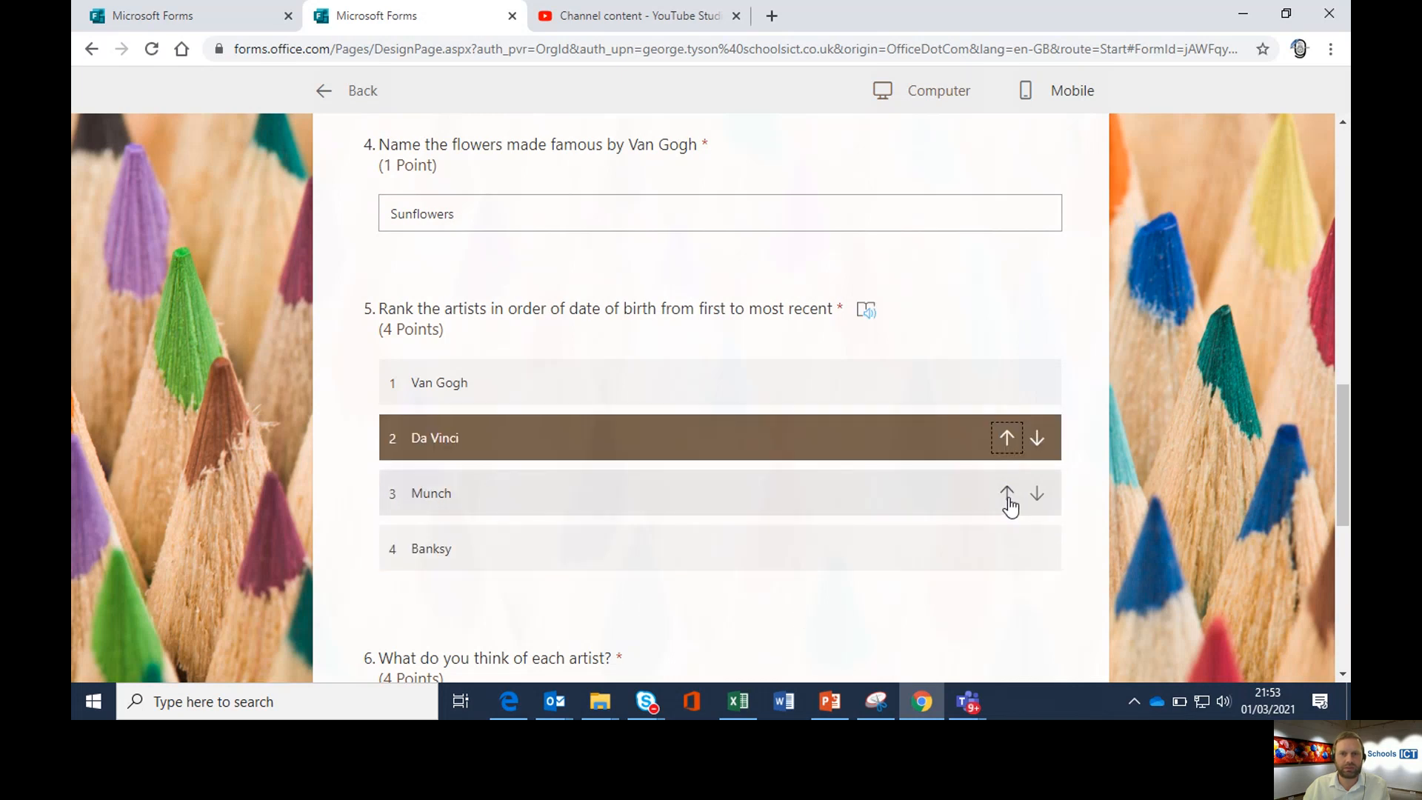
click(1006, 438)
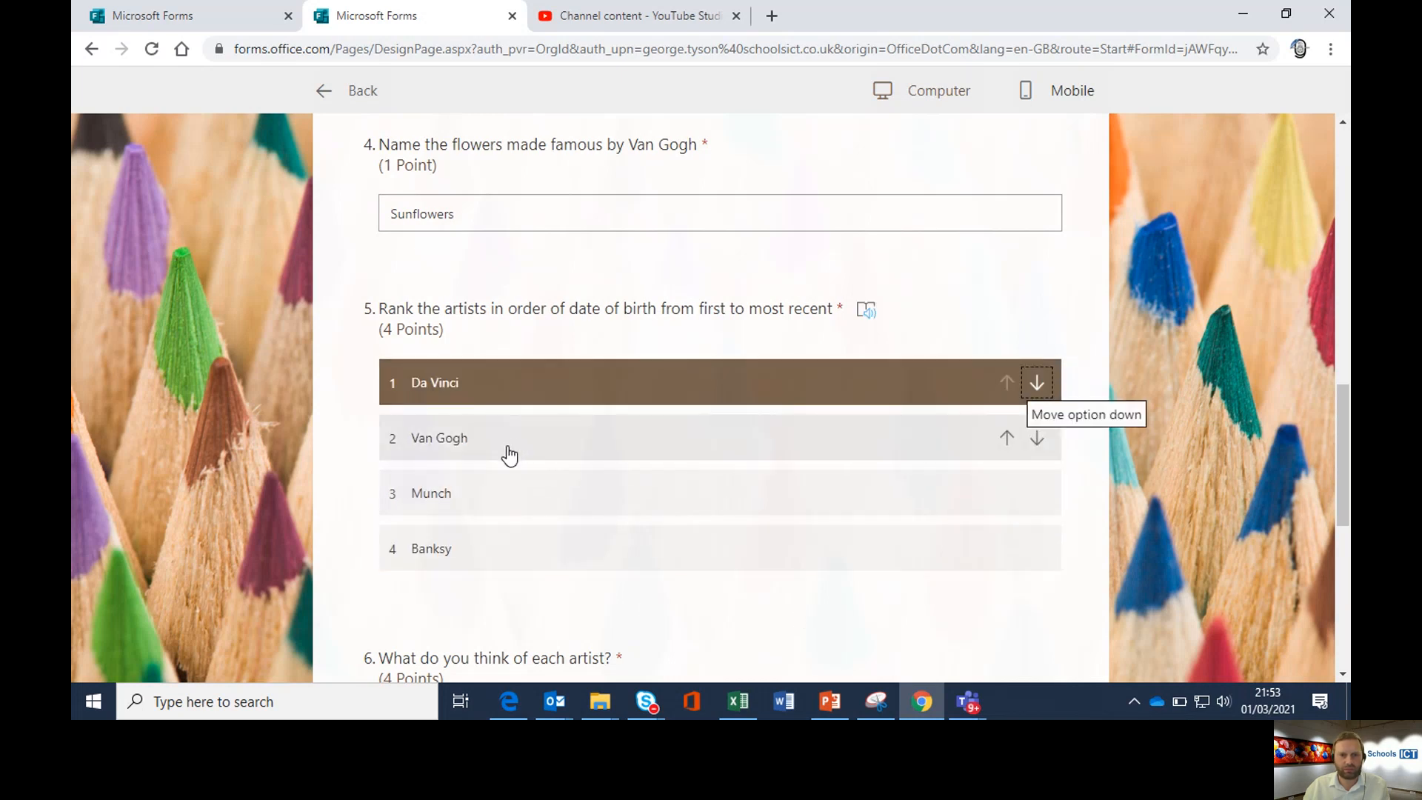
Rate Van Gogh, Banksy, Da Vinci and Munch as Awesome! in question 6
scroll(508, 454, down, 4)
scroll(504, 523, down, 1)
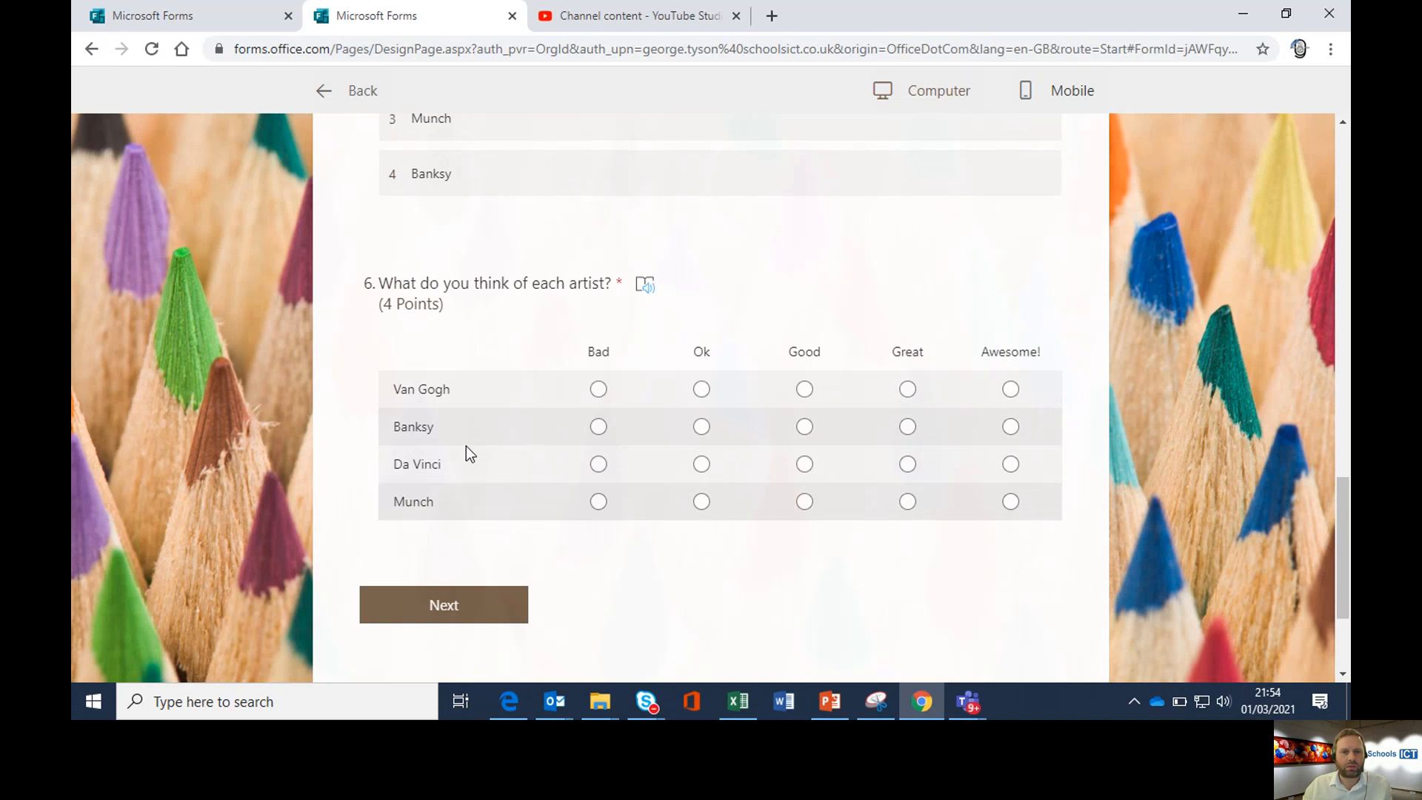
click(1010, 427)
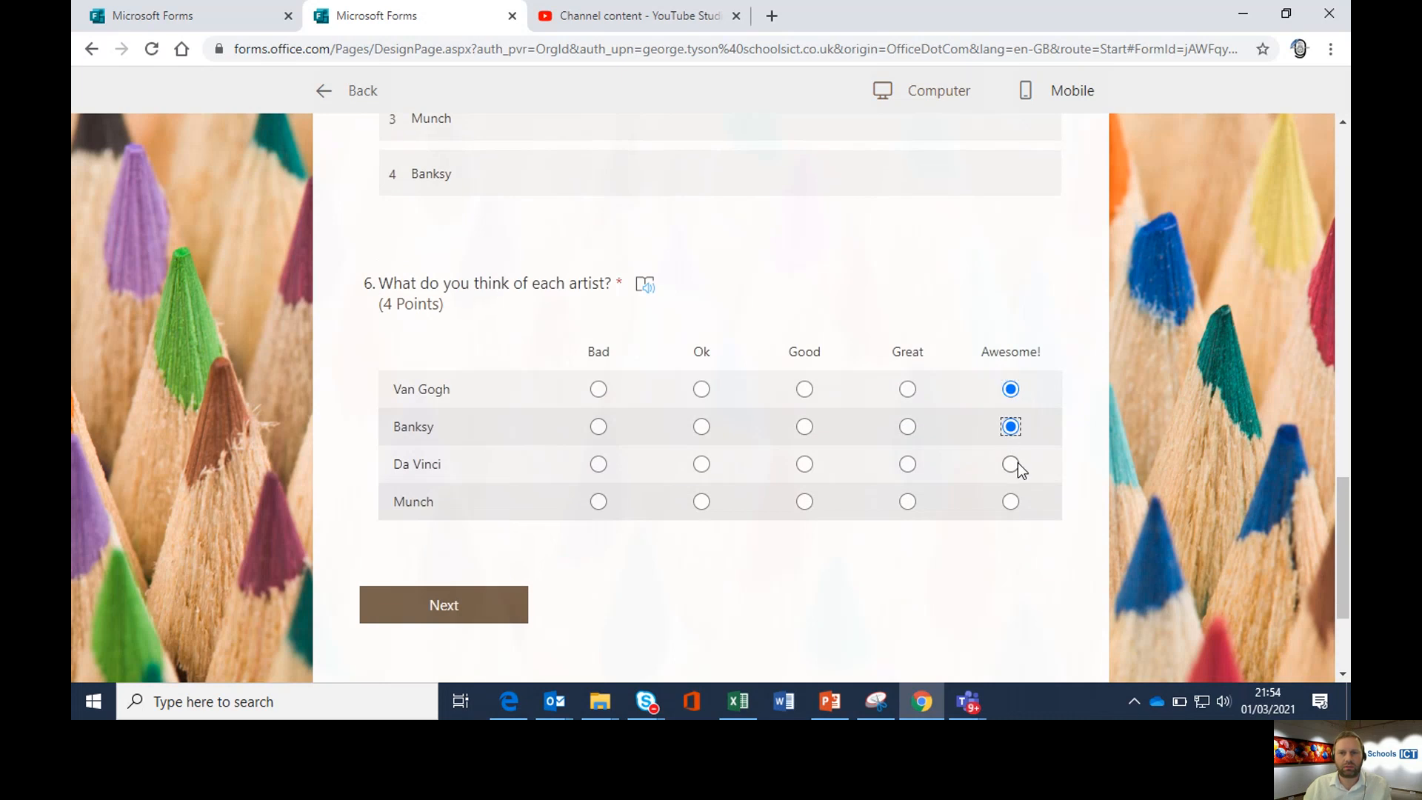
click(1011, 465)
click(1010, 501)
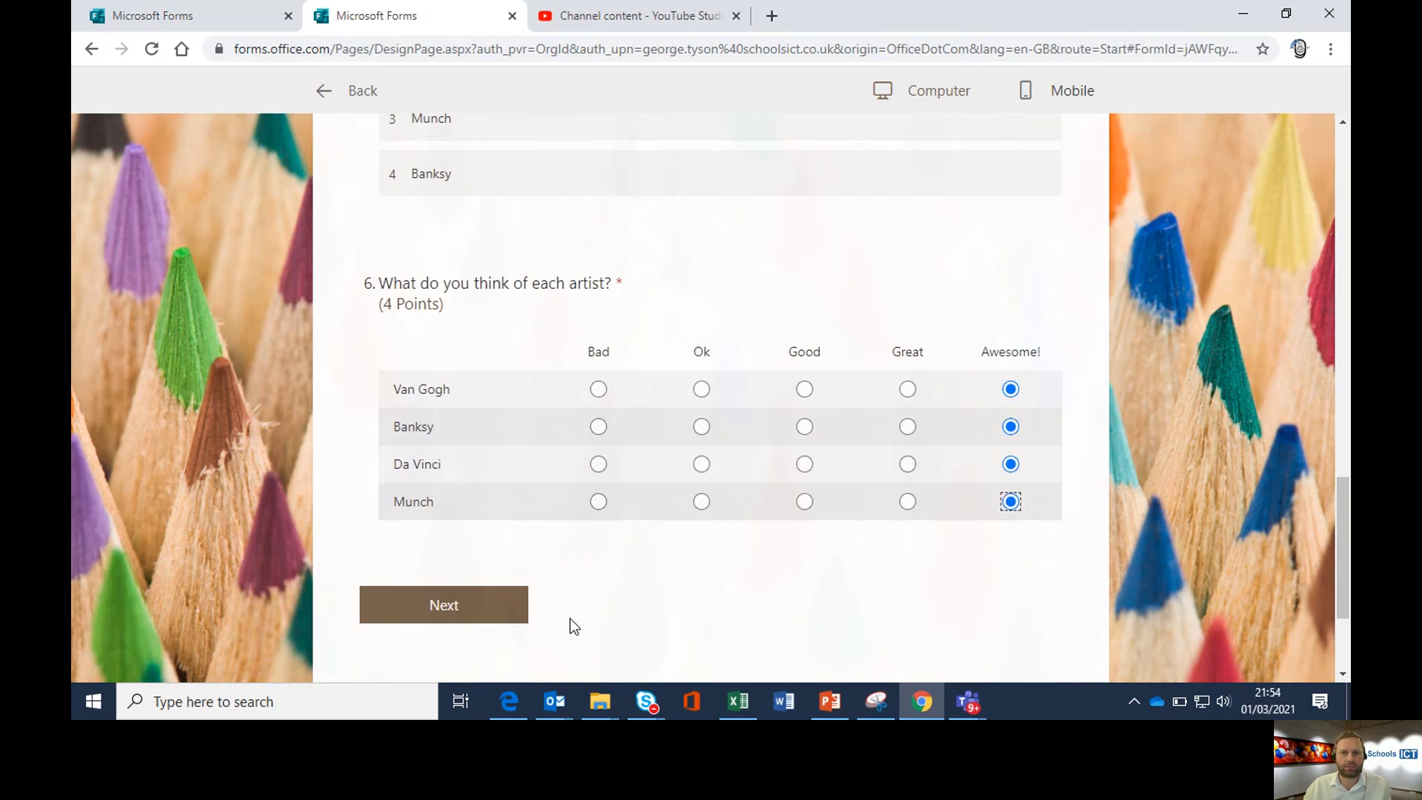
Continue to the Maths time! section, answer question 7 with x = 4 and question 8 with x = 10, and submit the quiz
click(460, 607)
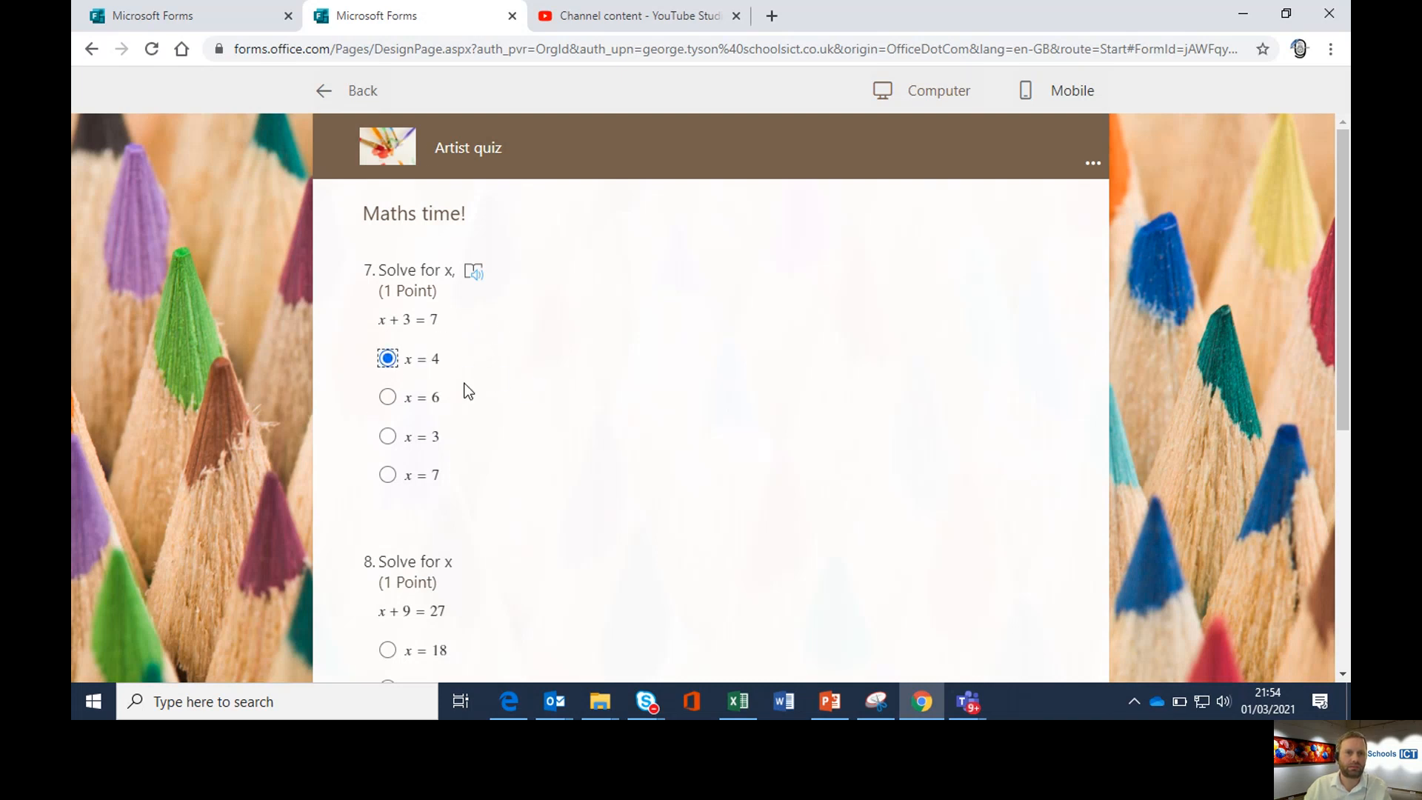
scroll(468, 391, down, 4)
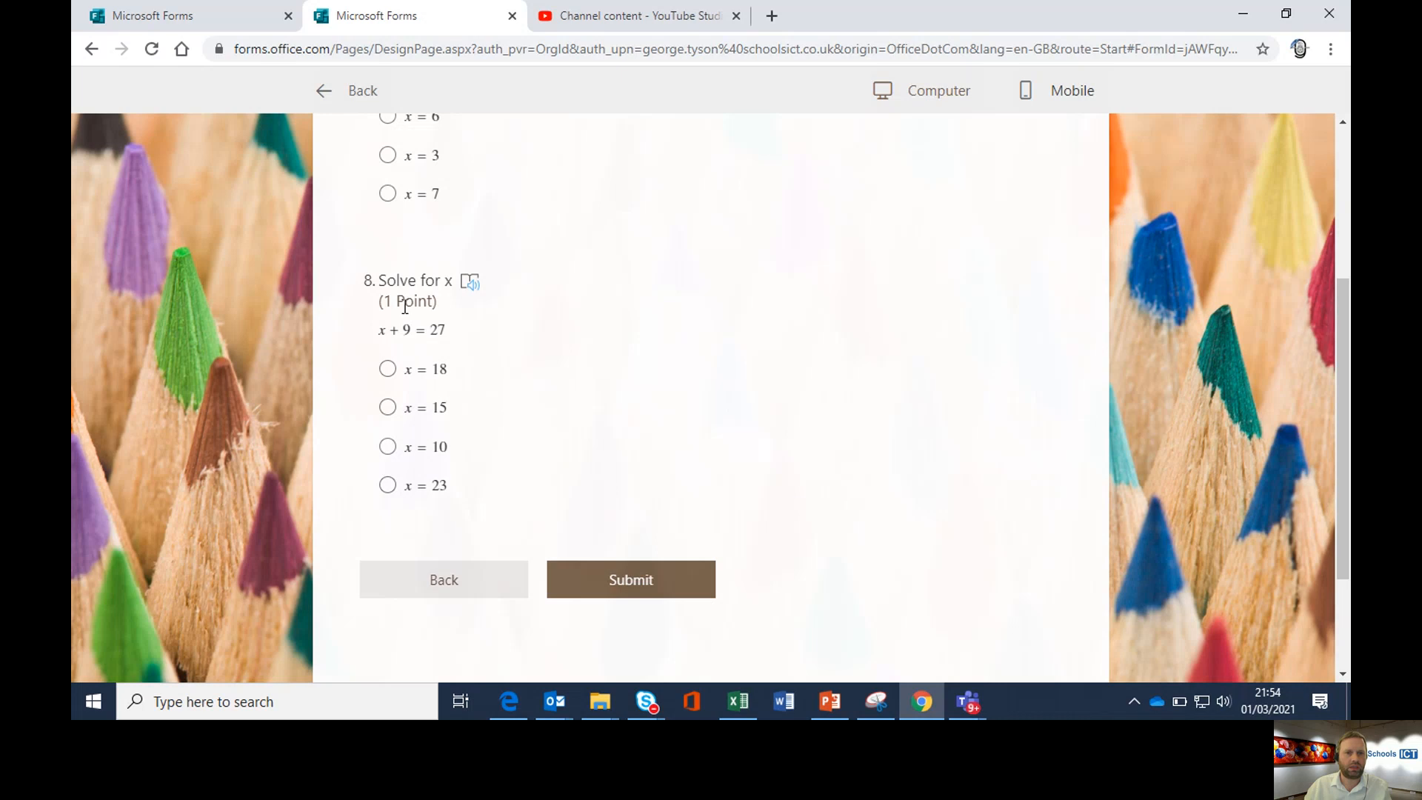
click(388, 447)
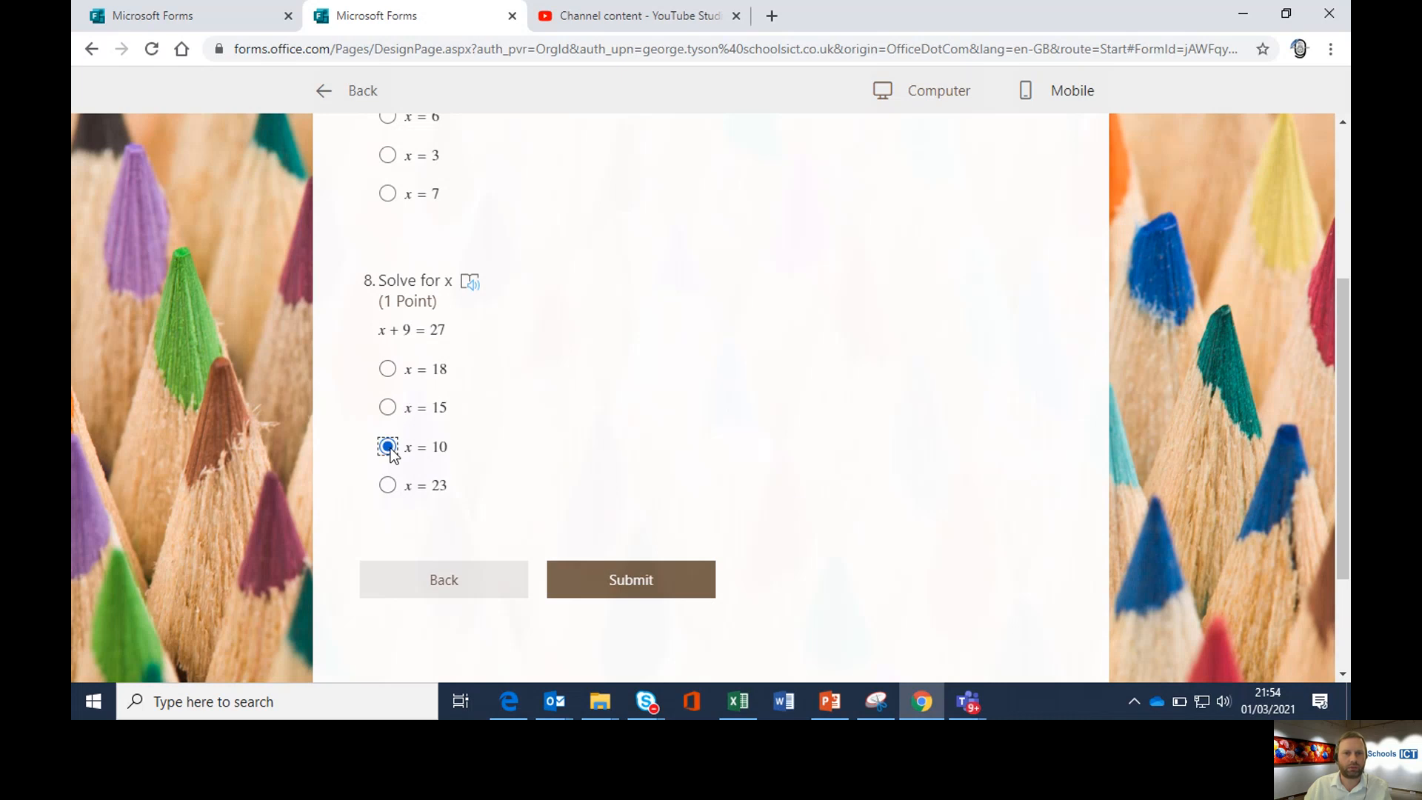
click(622, 585)
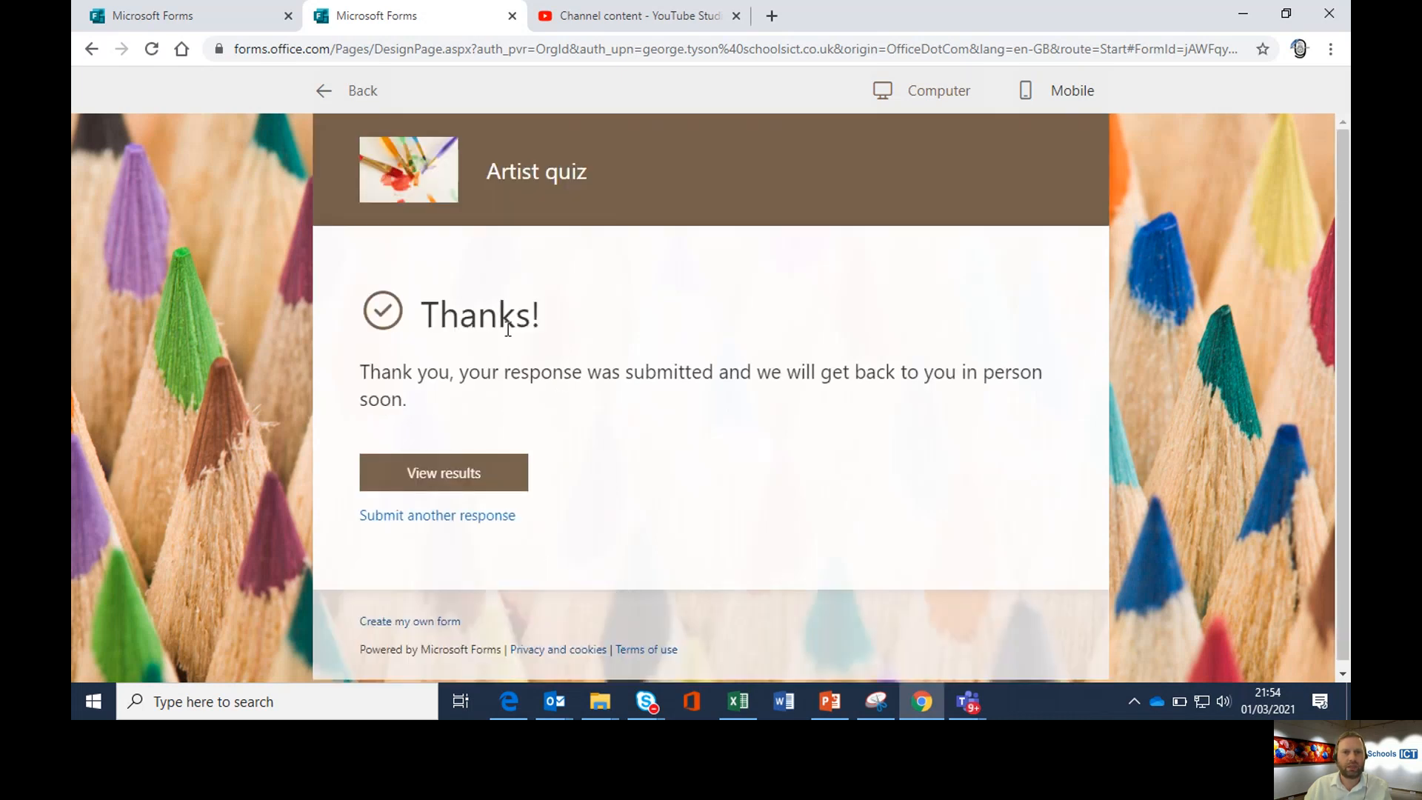
View the submitted quiz's results and review the total score and the marking of each question
click(464, 478)
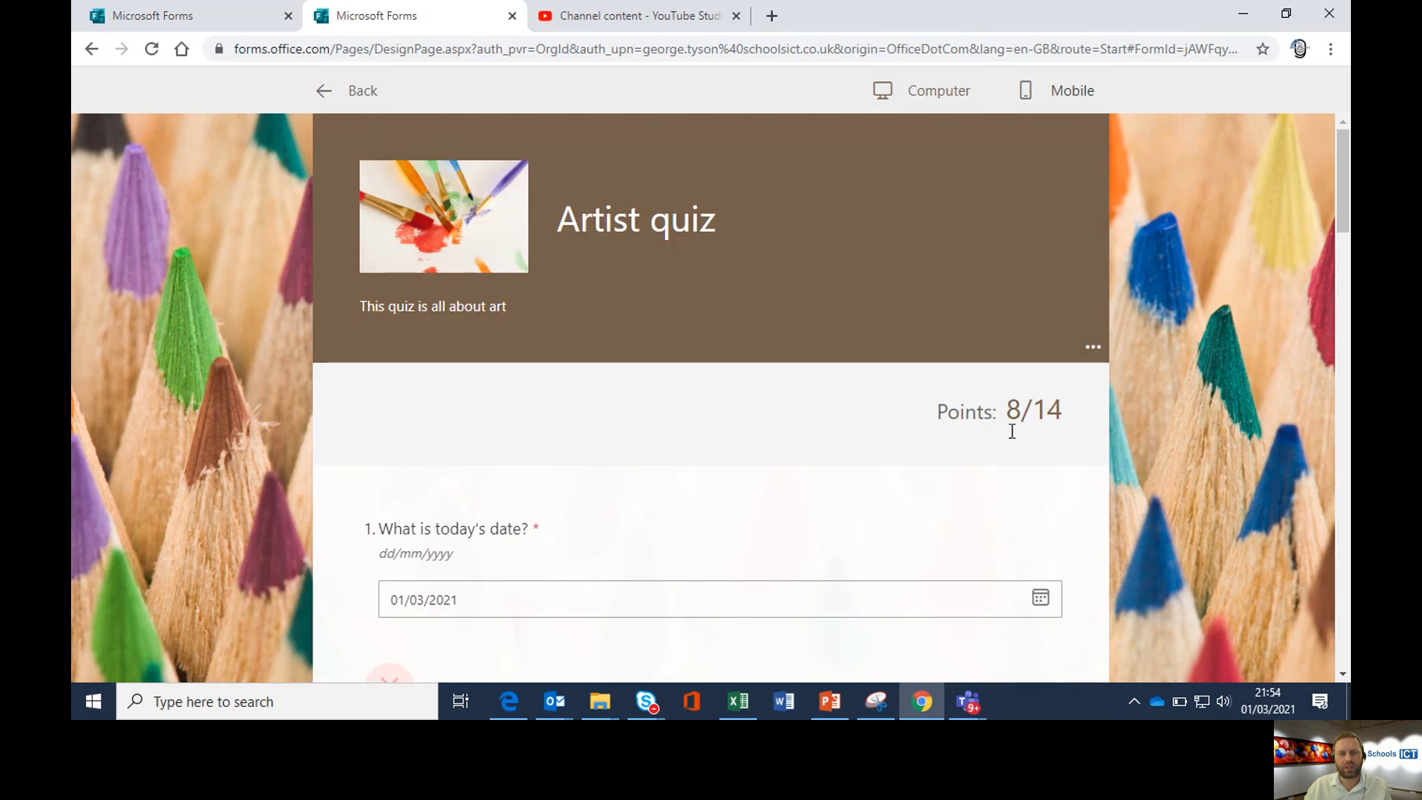
scroll(483, 441, down, 2)
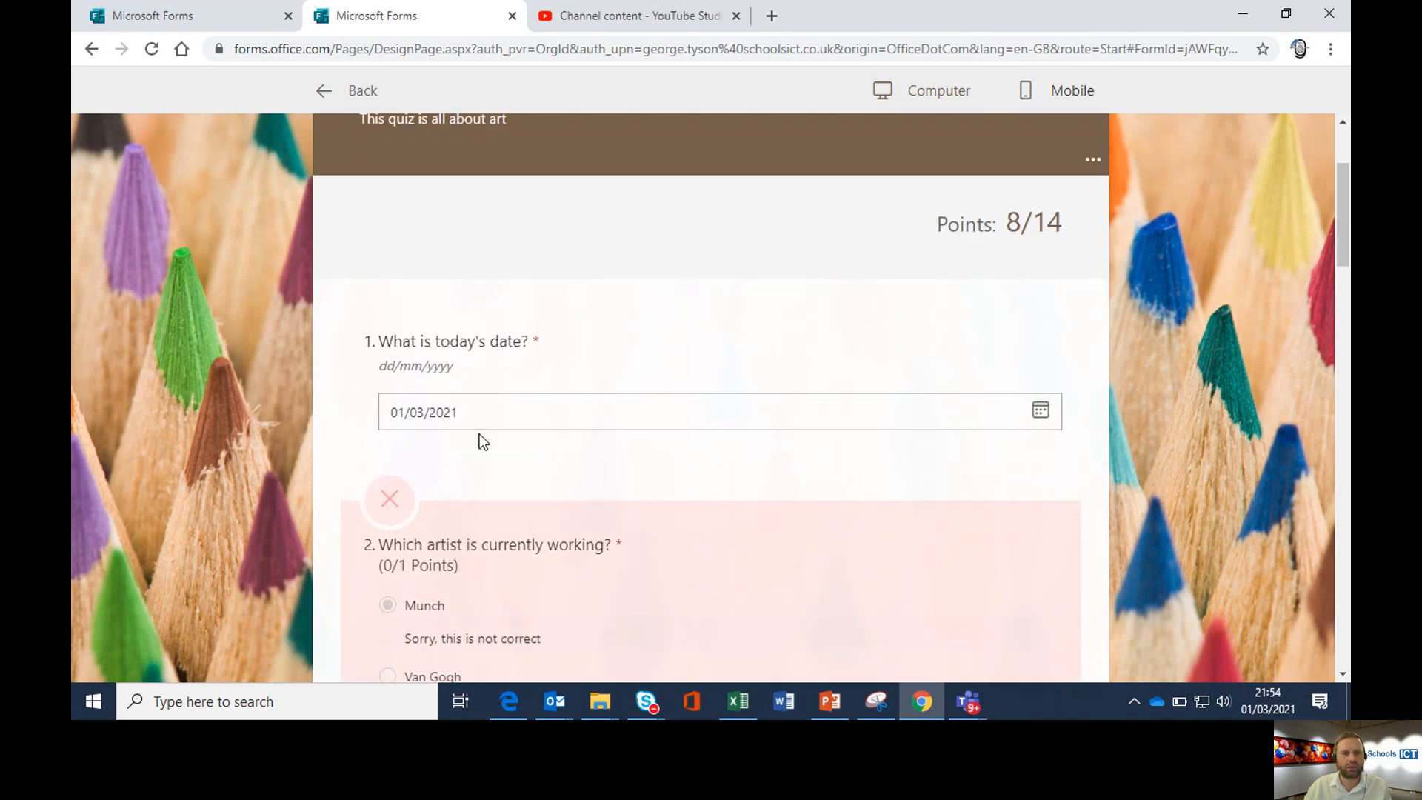
scroll(489, 423, down, 3)
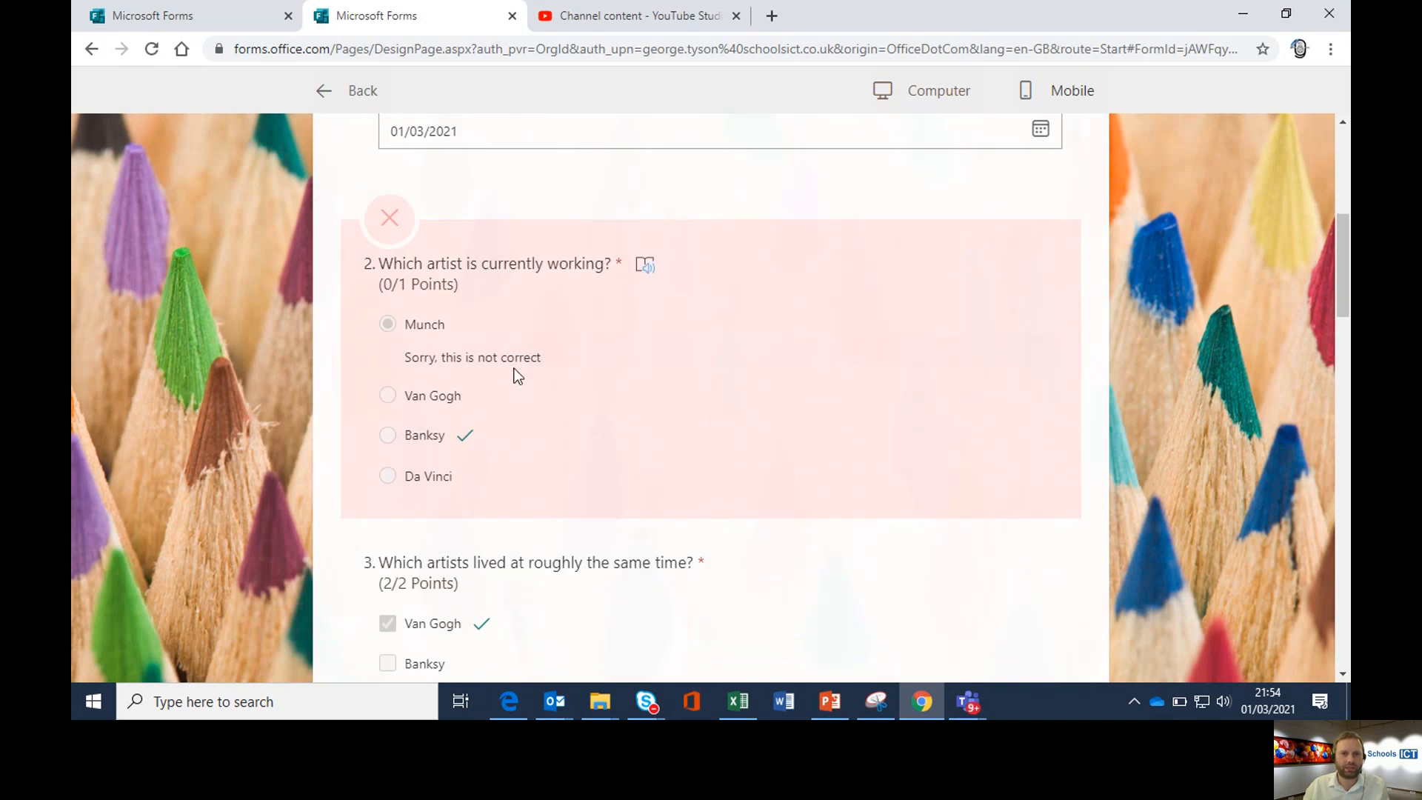
scroll(514, 368, down, 4)
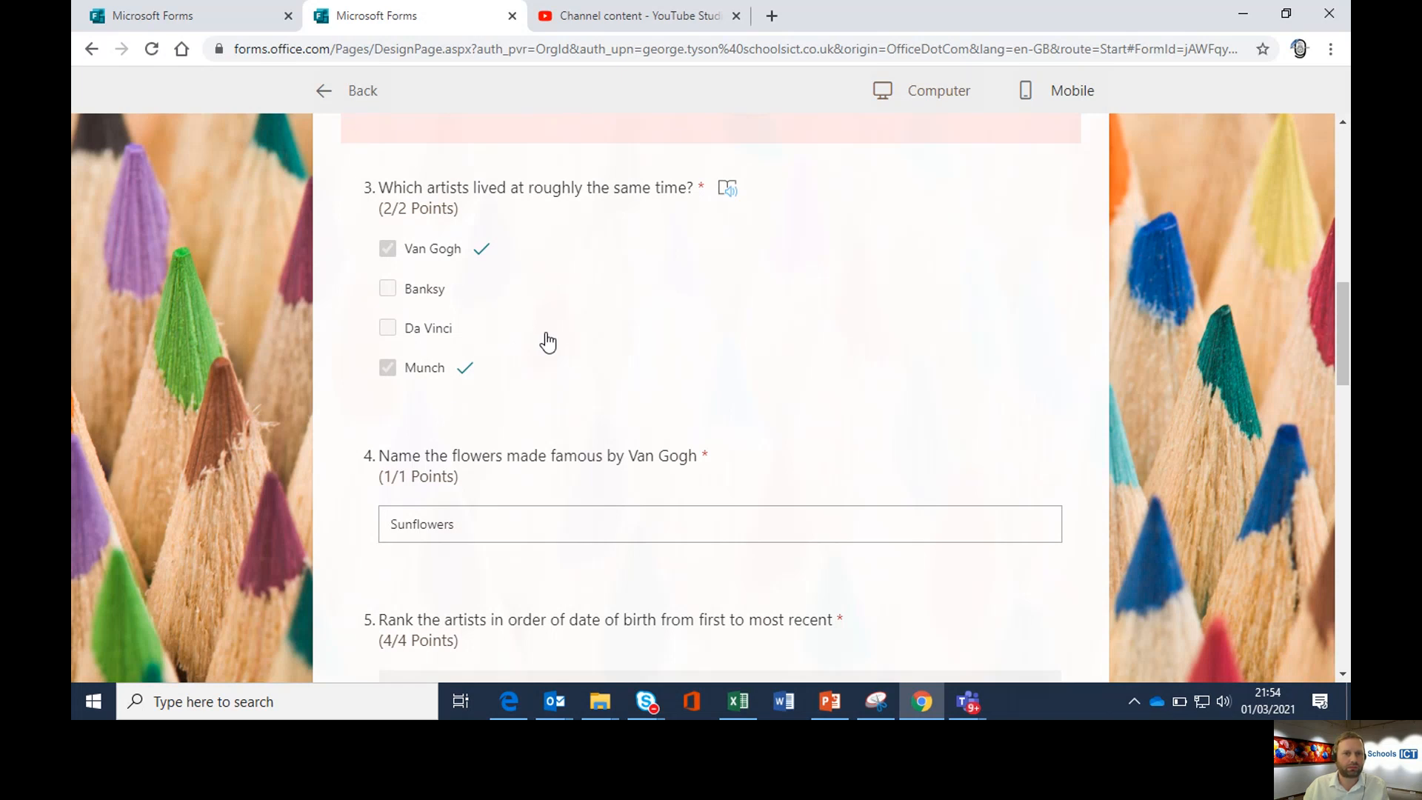
scroll(548, 343, down, 2)
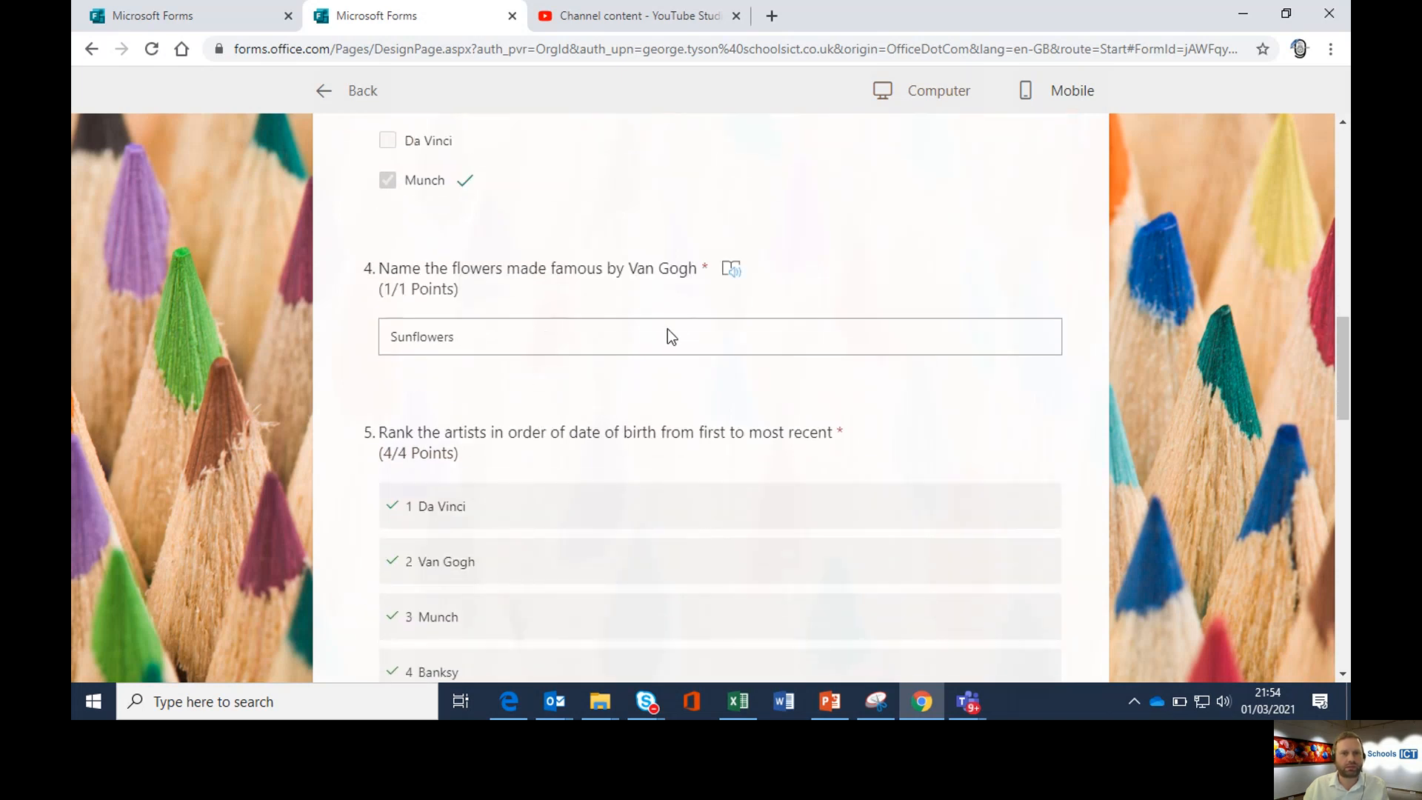
scroll(445, 403, down, 2)
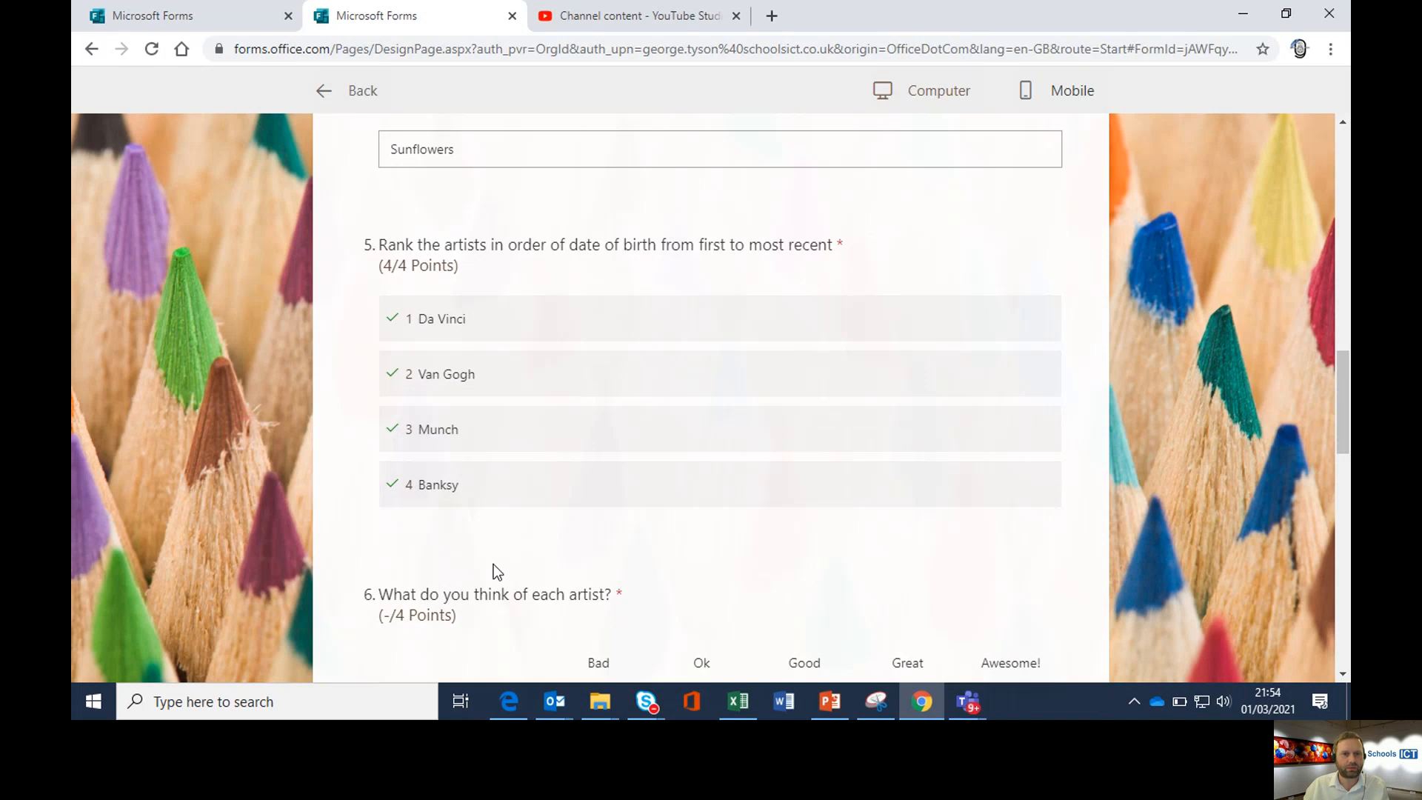
scroll(603, 522, down, 3)
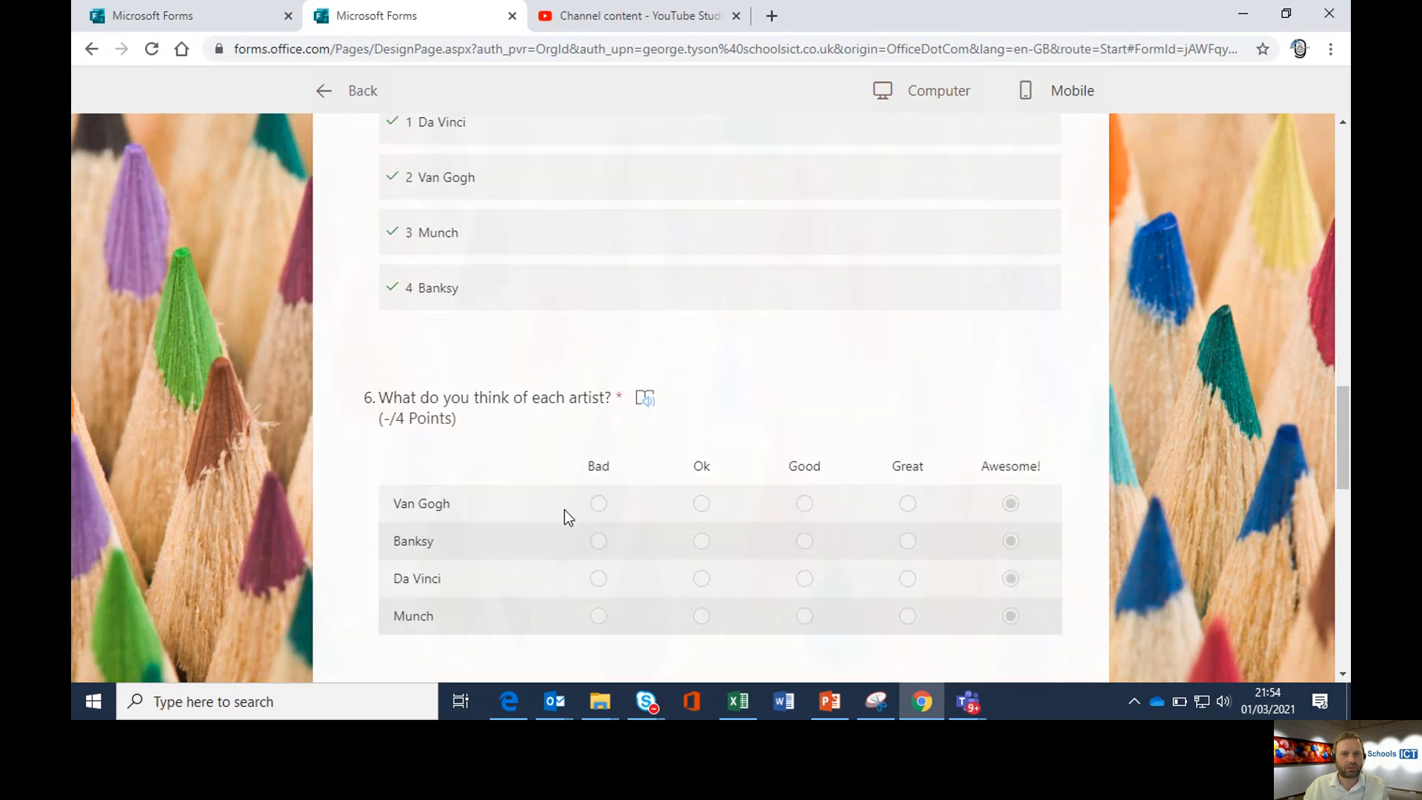
scroll(829, 500, down, 5)
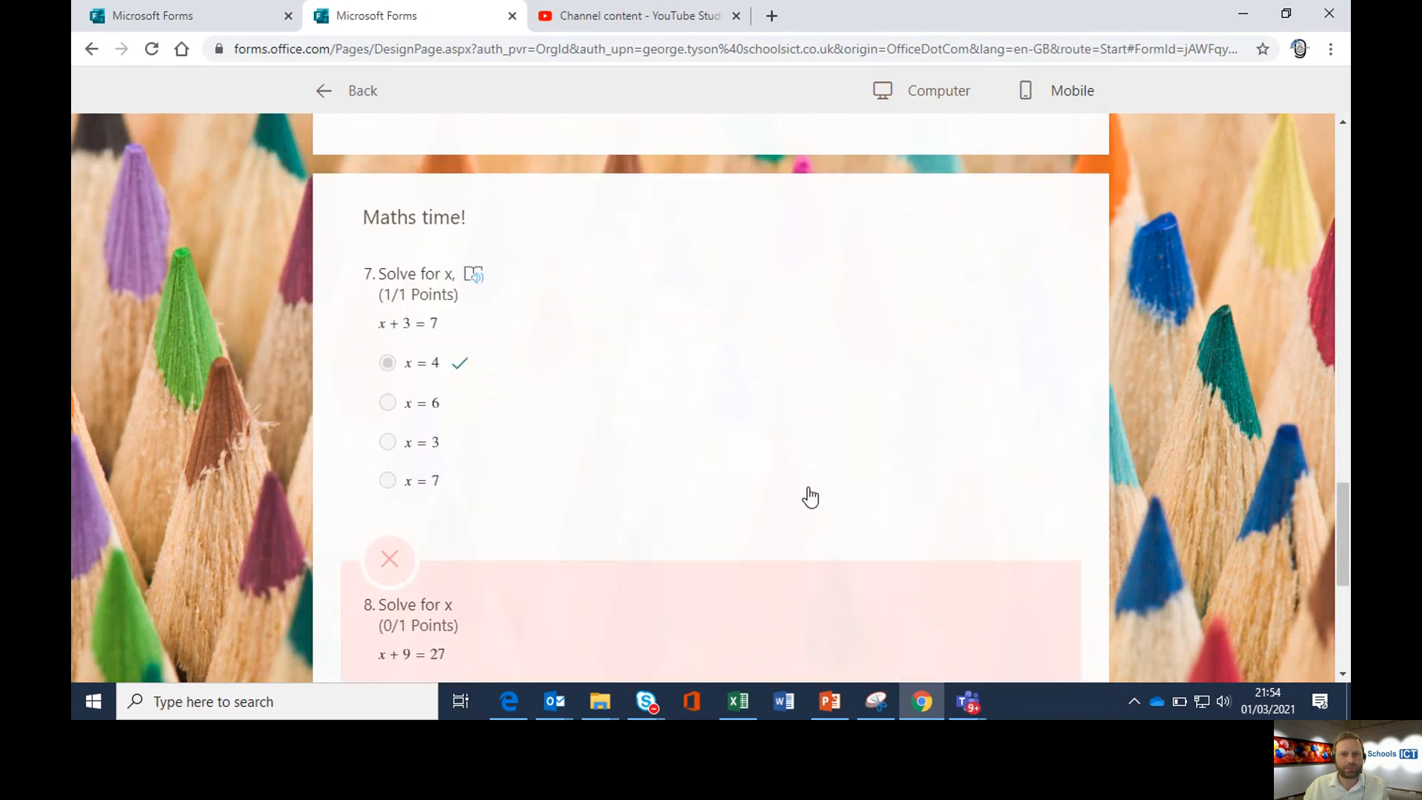
scroll(622, 531, down, 2)
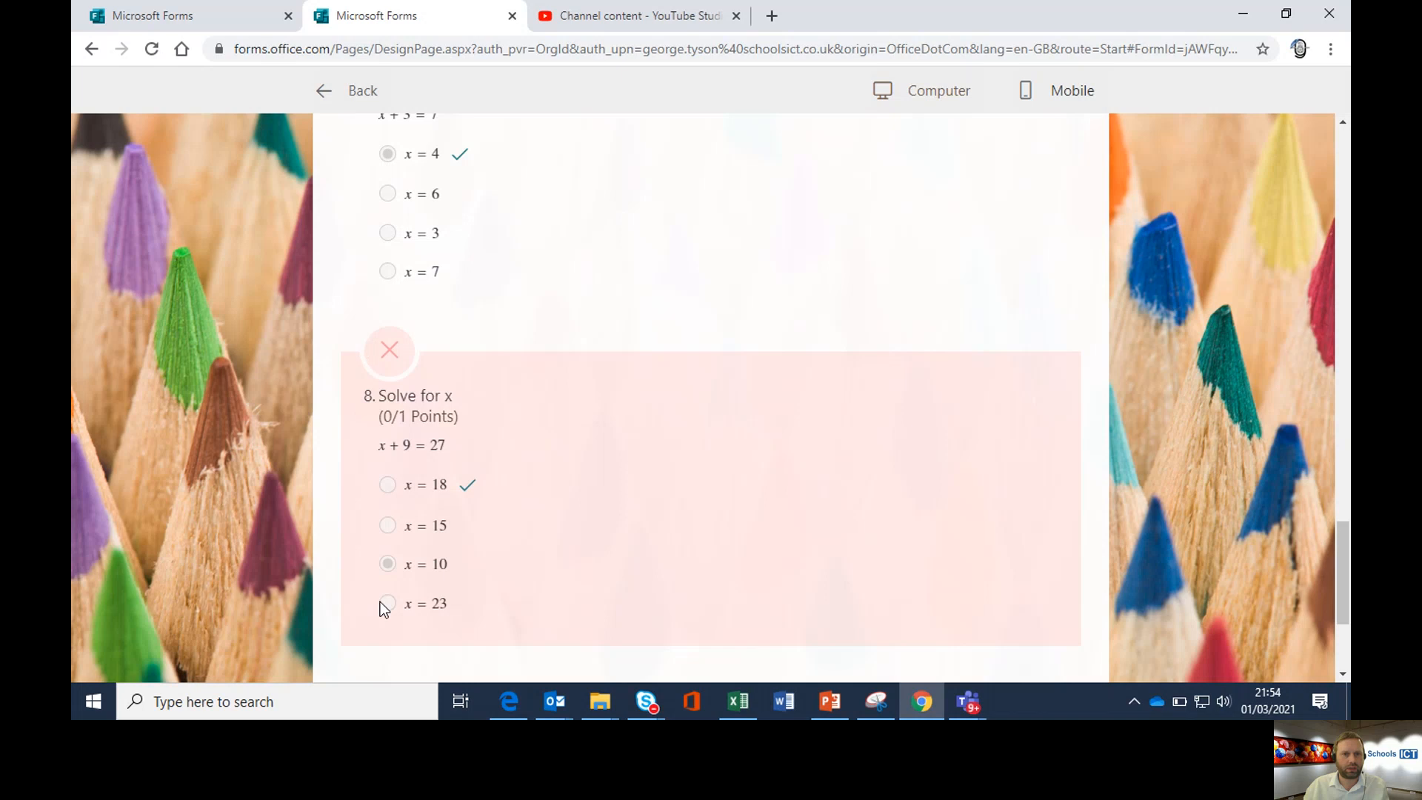
scroll(594, 406, down, 2)
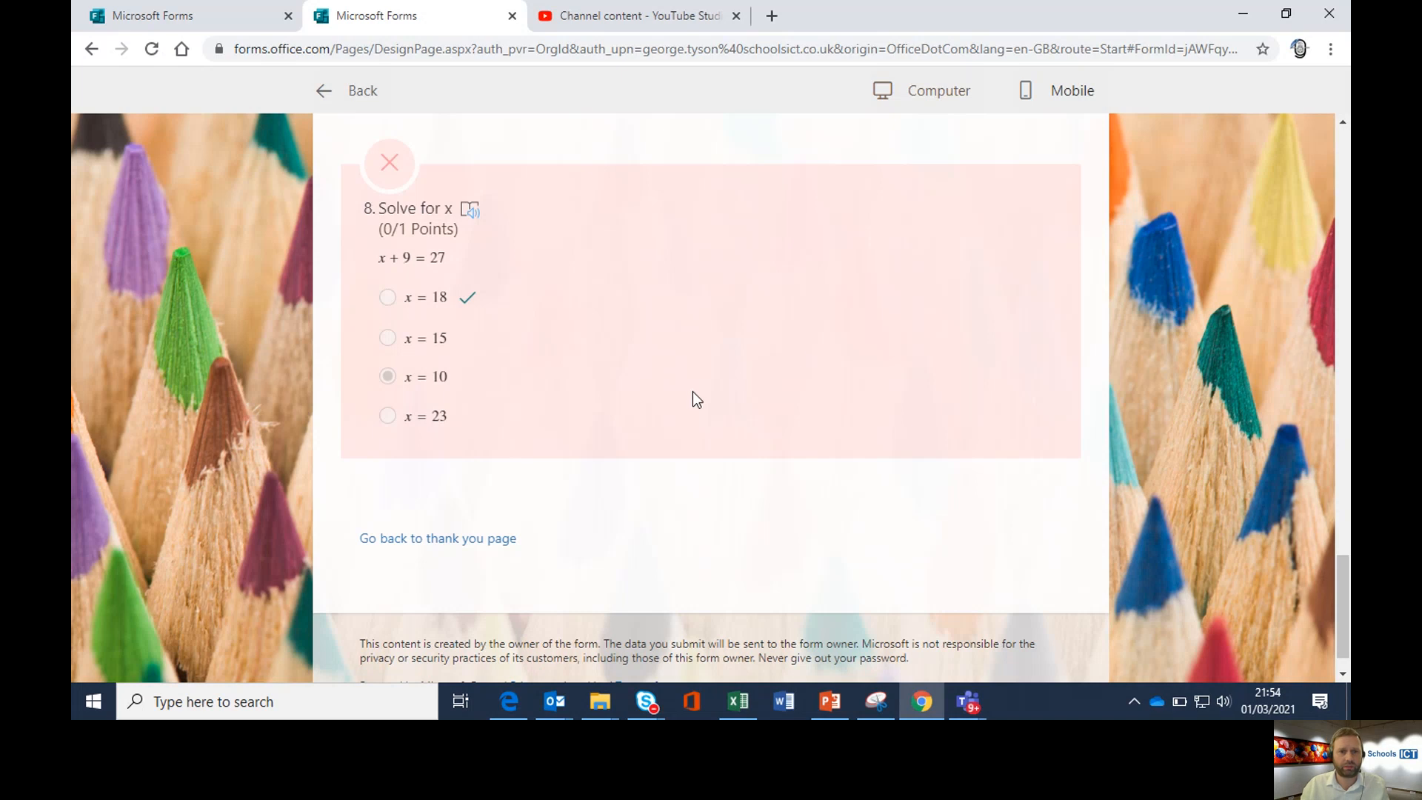
scroll(703, 394, down, 1)
scroll(698, 498, up, 12)
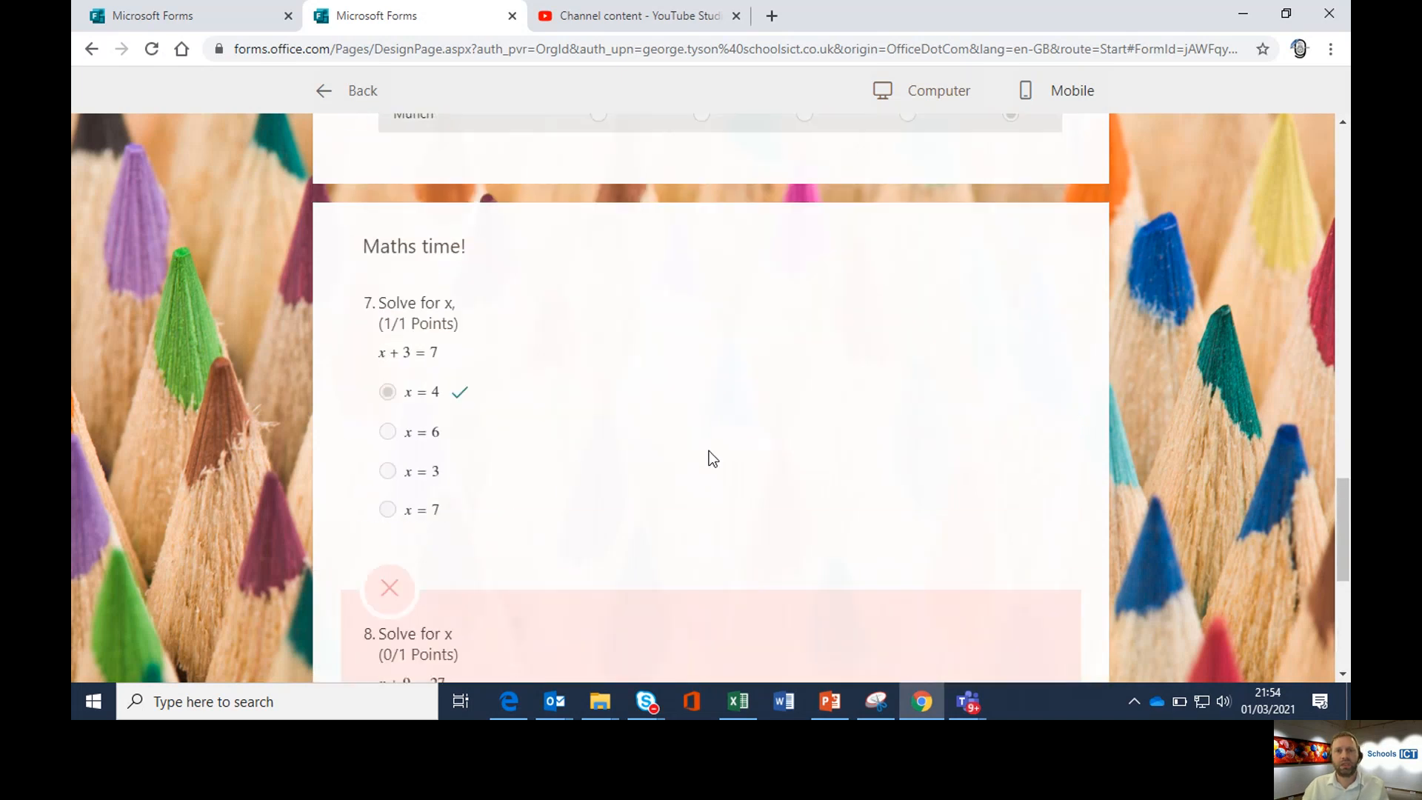
scroll(749, 346, up, 2)
Check how the quiz results look in the mobile preview, and return to the computer preview
click(1071, 91)
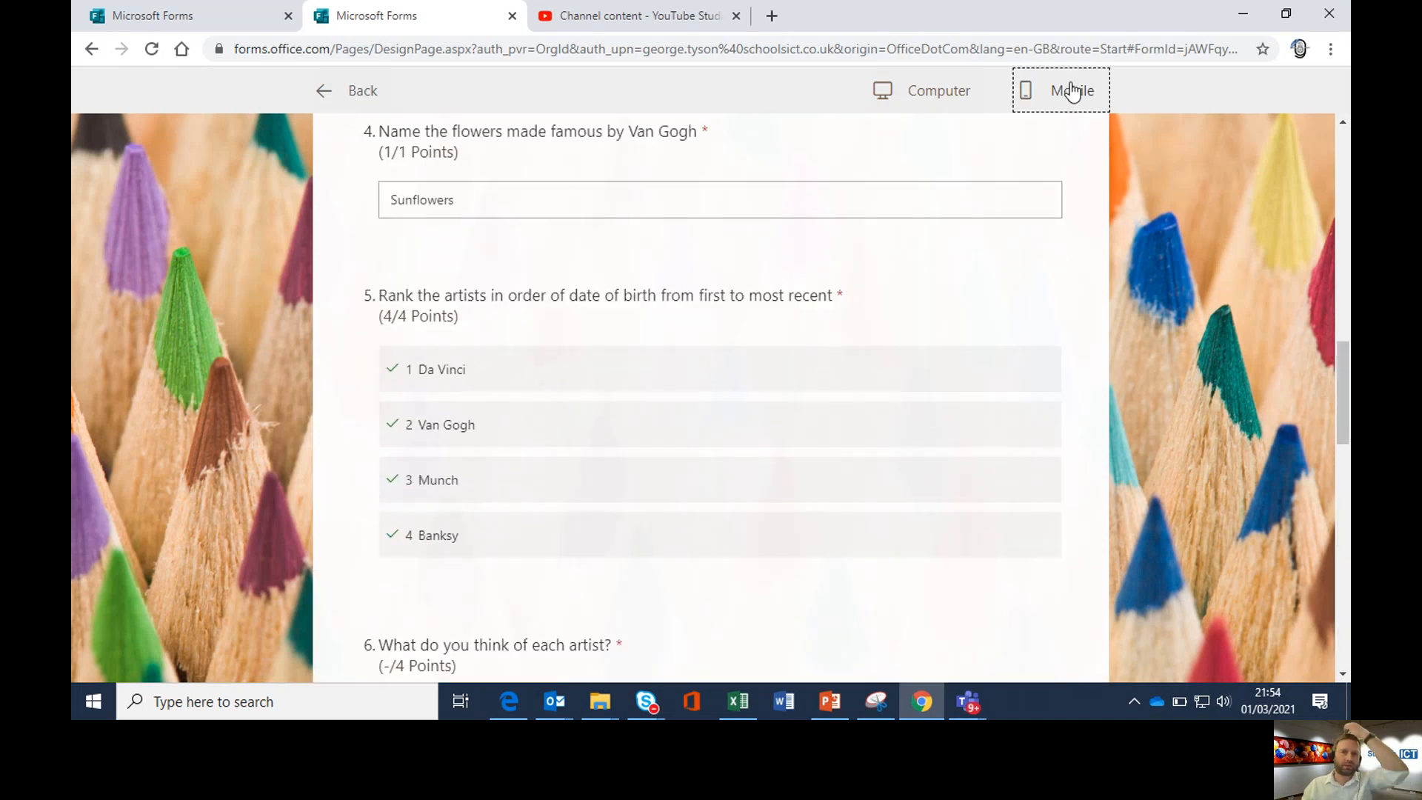
scroll(682, 421, down, 3)
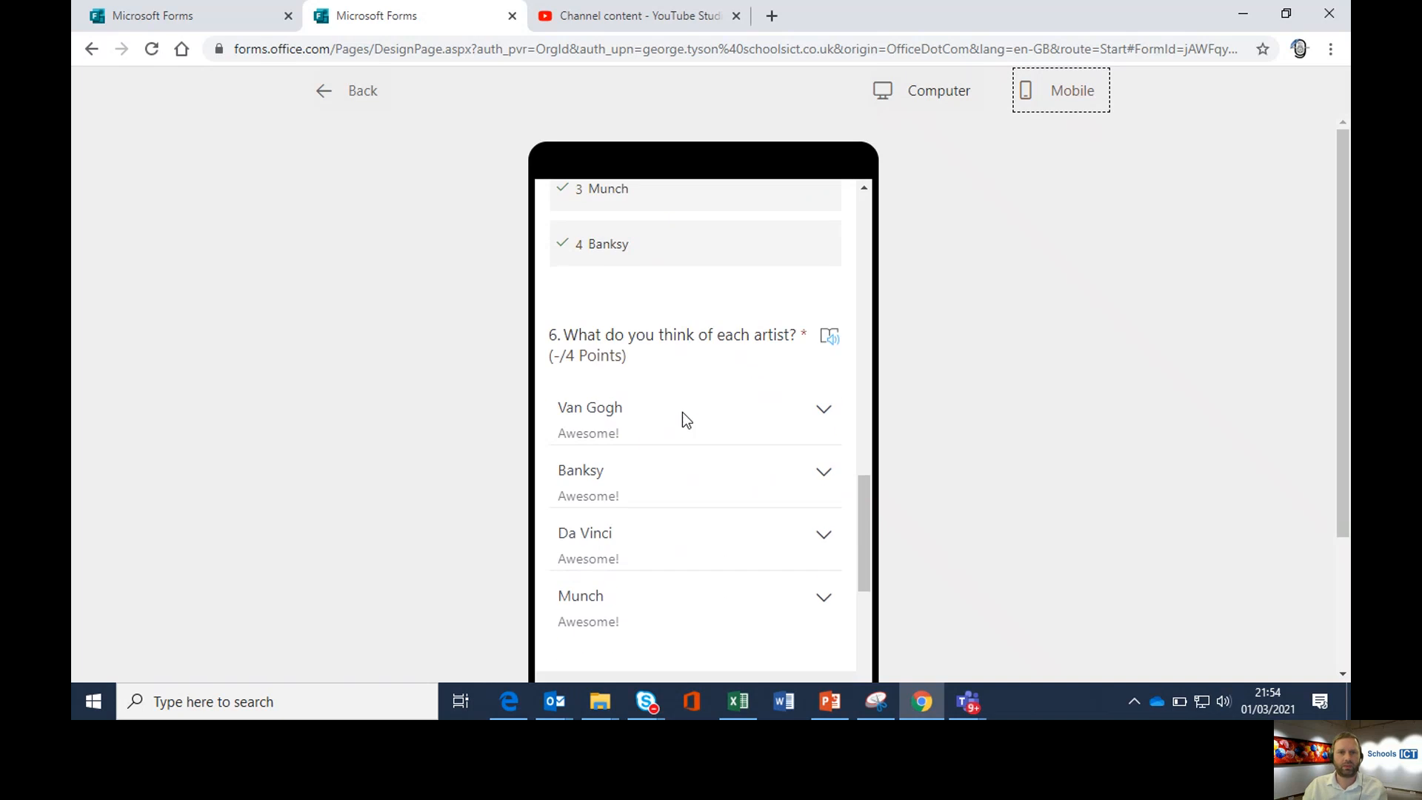
scroll(682, 413, up, 10)
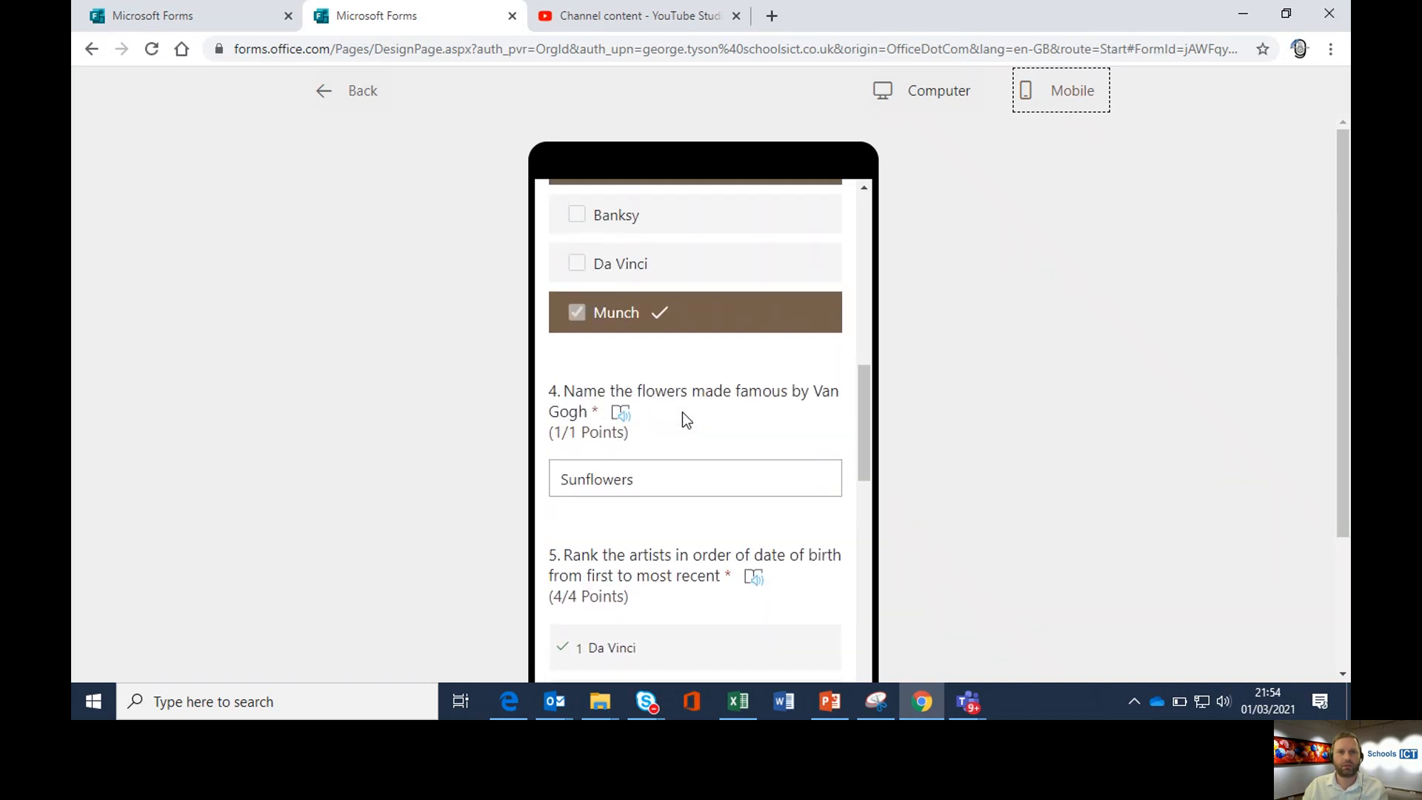
scroll(682, 418, up, 5)
click(959, 93)
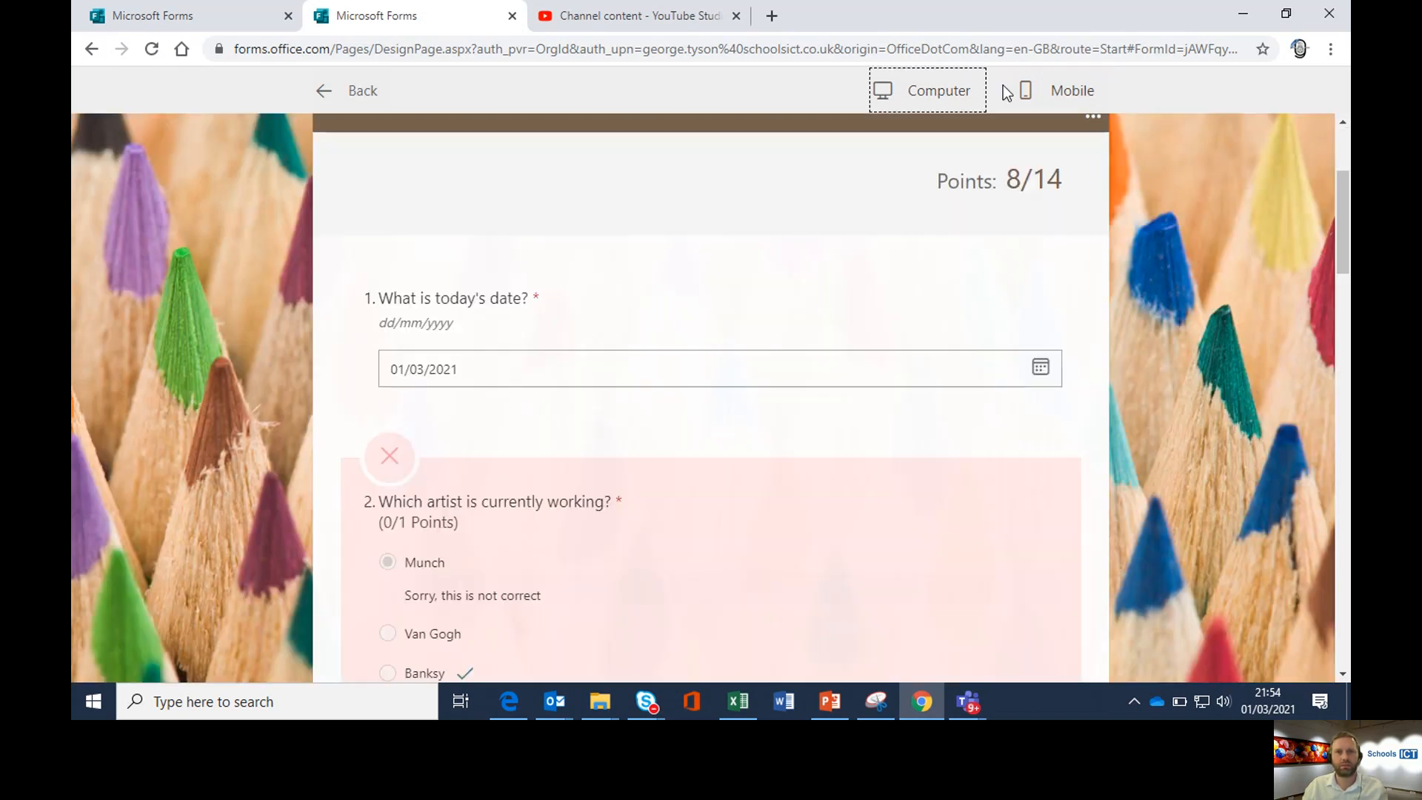
Leave the preview and open the Artist quiz's responses summary
click(361, 93)
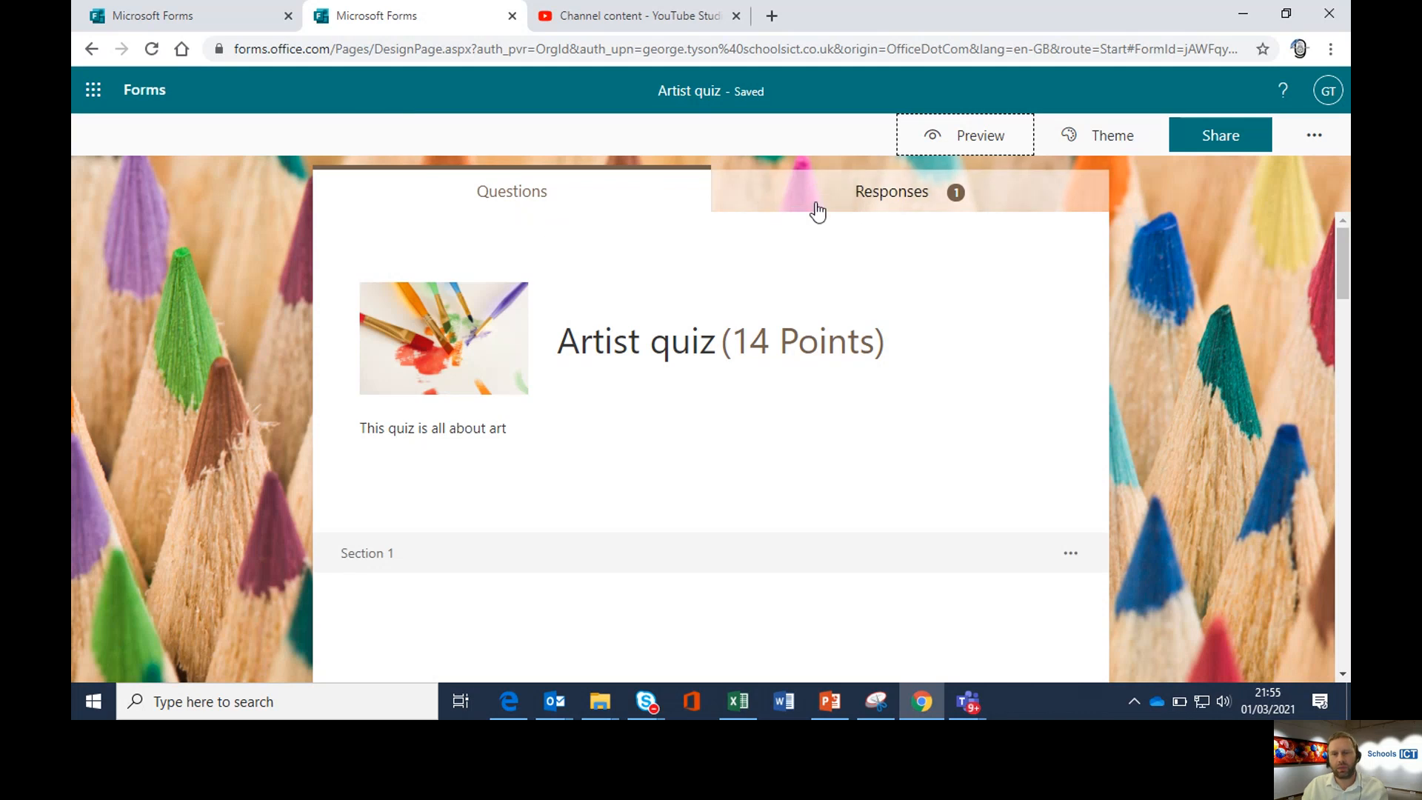
click(856, 207)
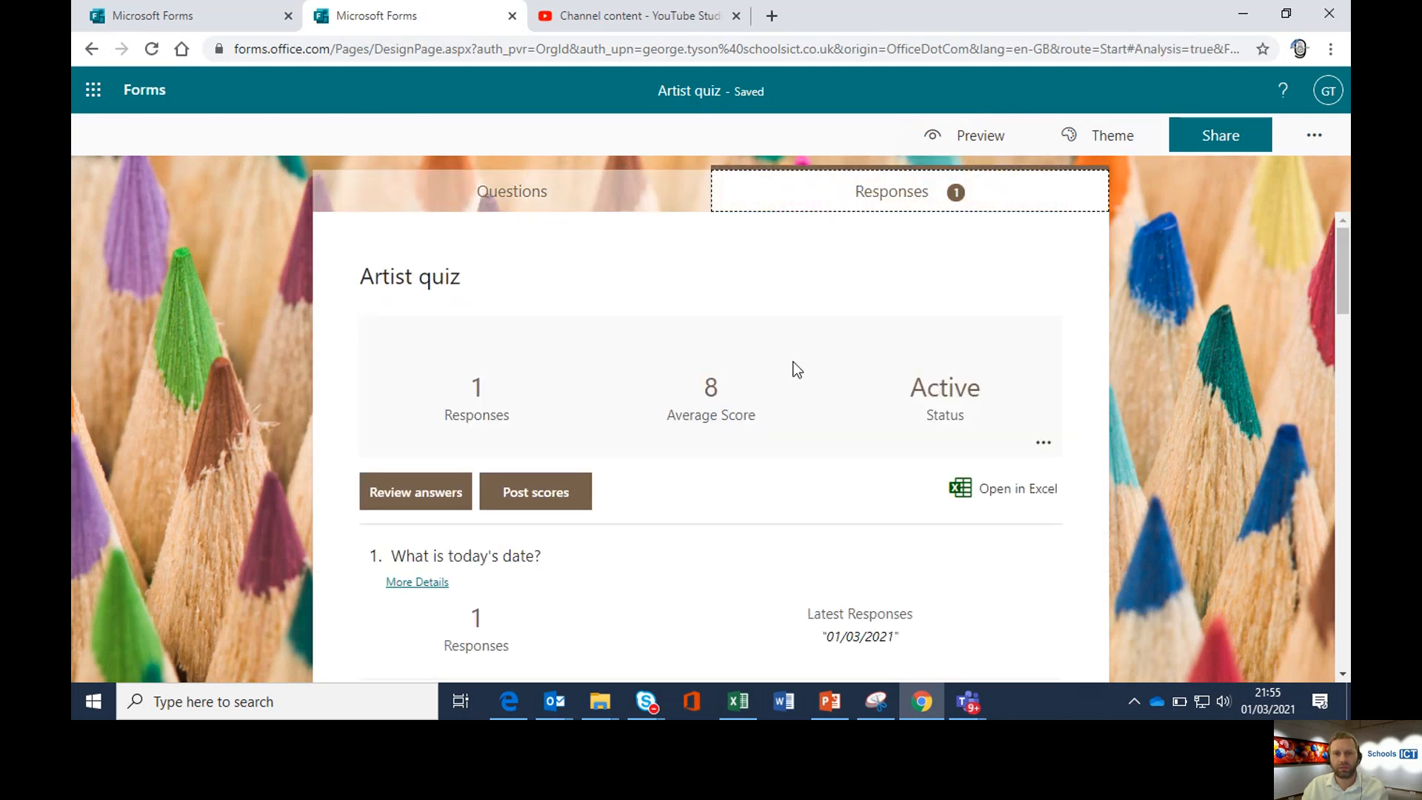
Review the response breakdown and correct-answer statistics for questions 1 to 8, and return to the quiz's overall response summary
scroll(721, 493, down, 5)
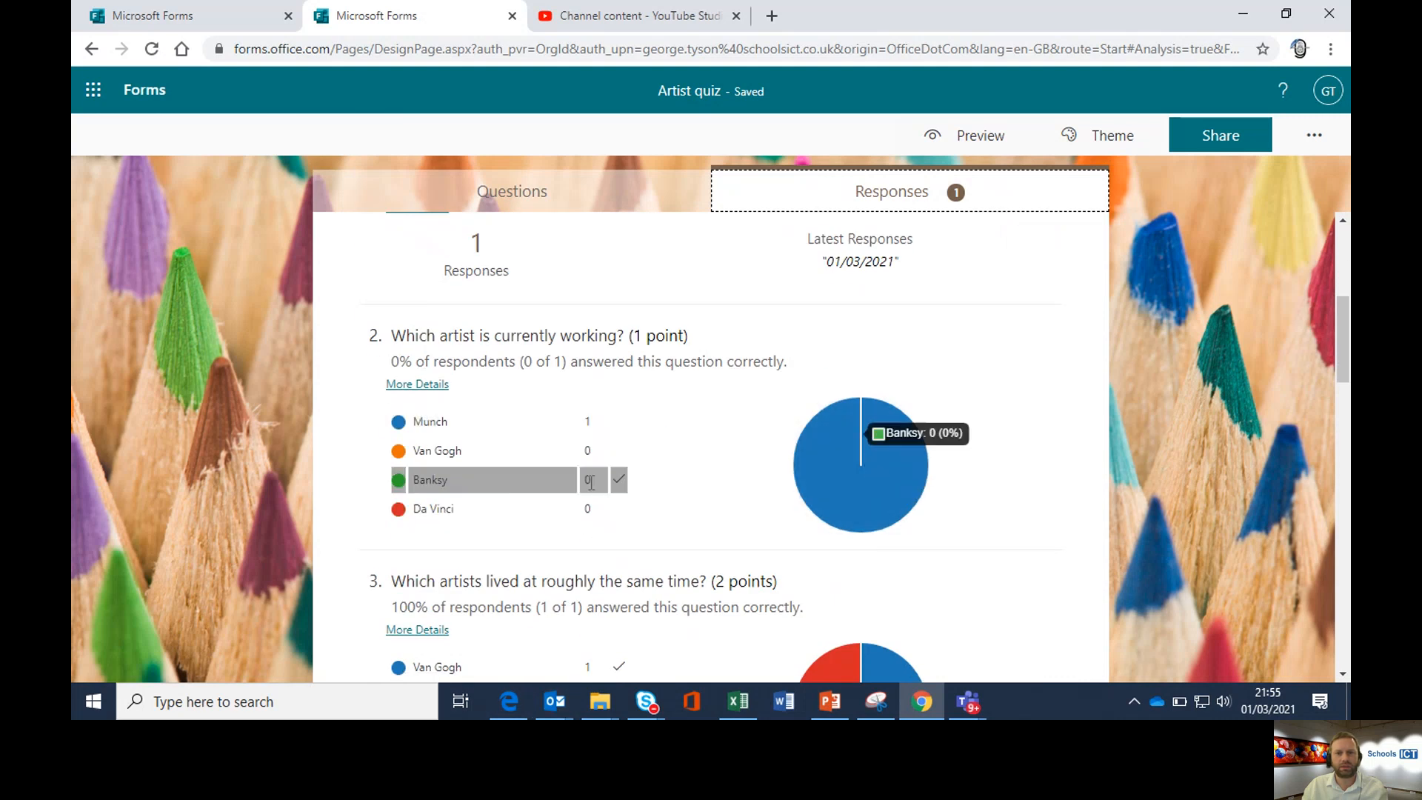
scroll(740, 424, down, 5)
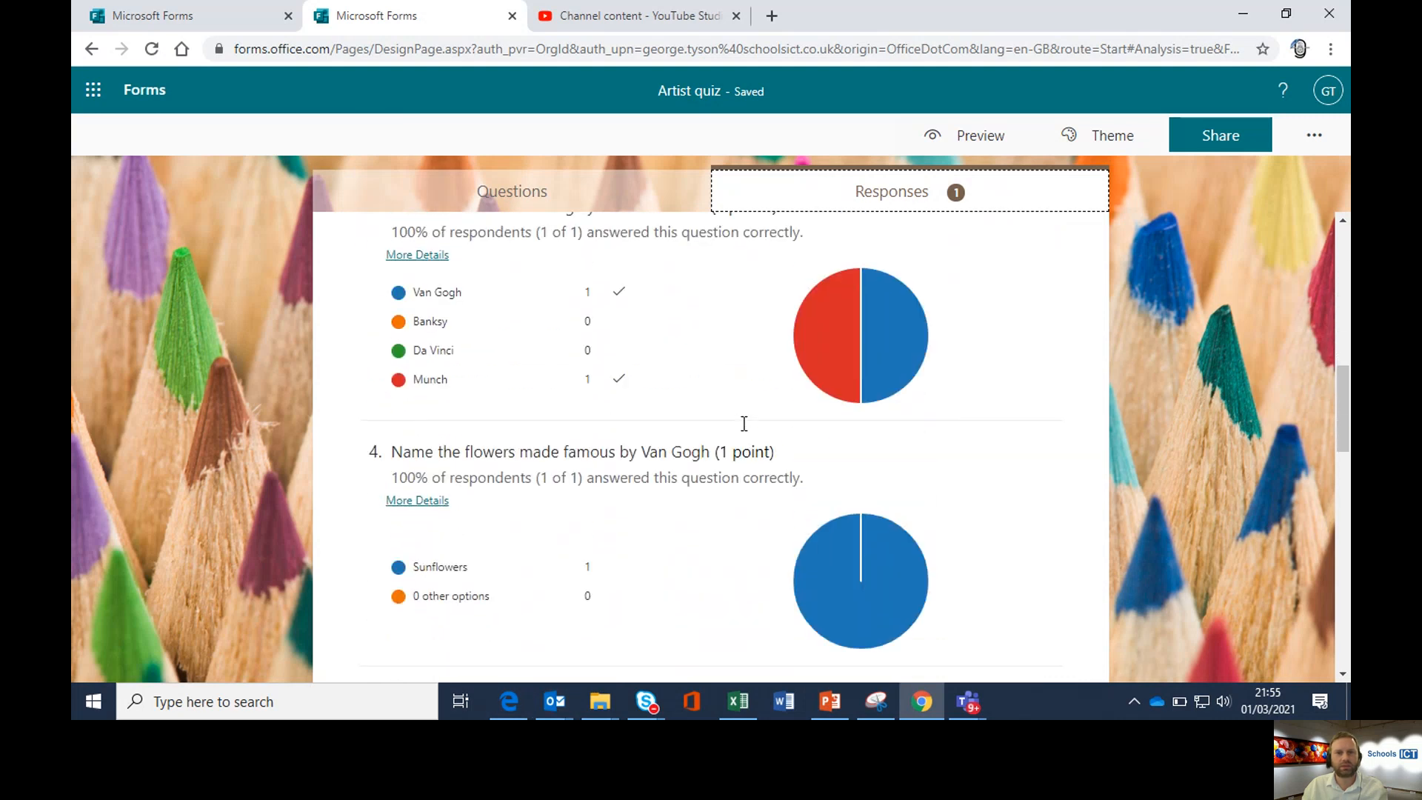
scroll(742, 424, down, 5)
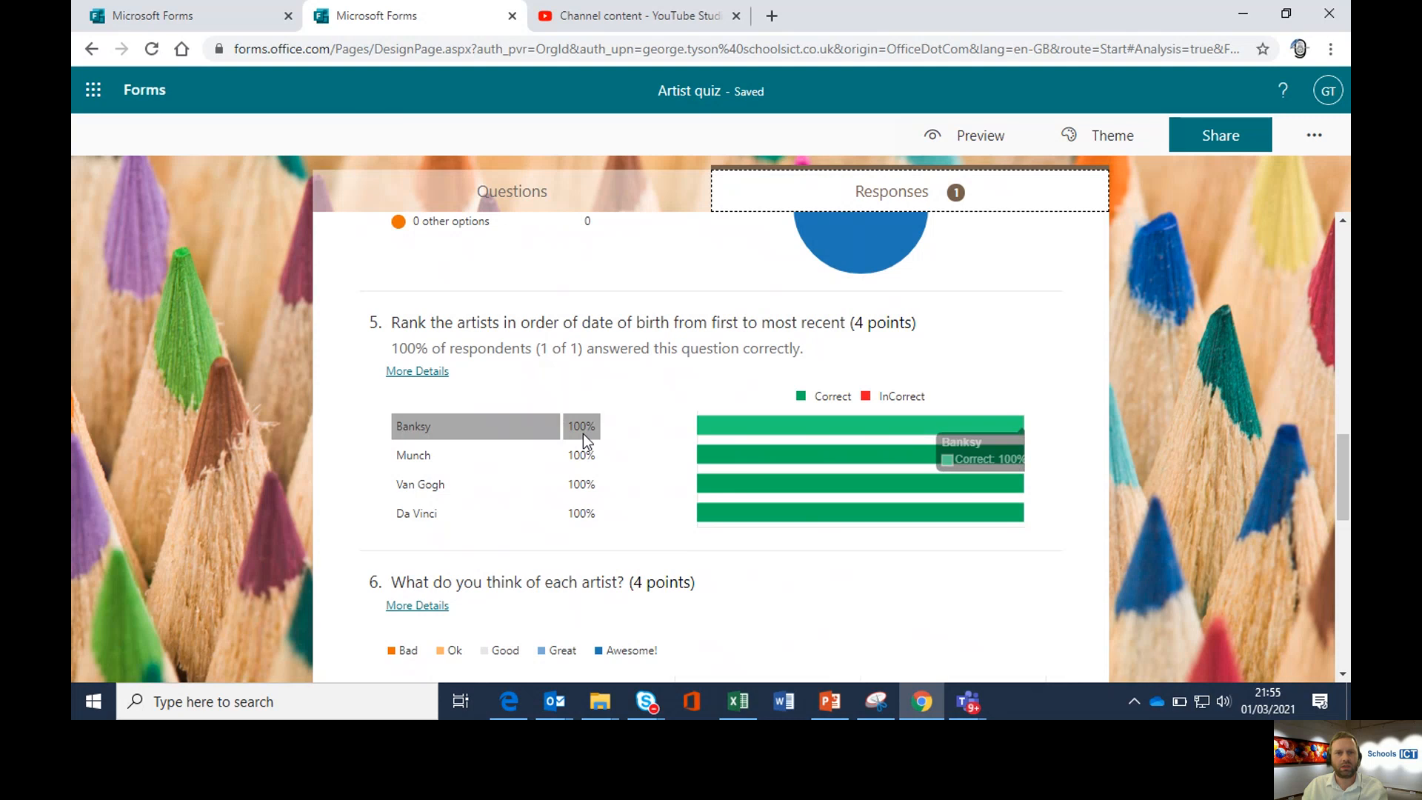
scroll(607, 453, down, 6)
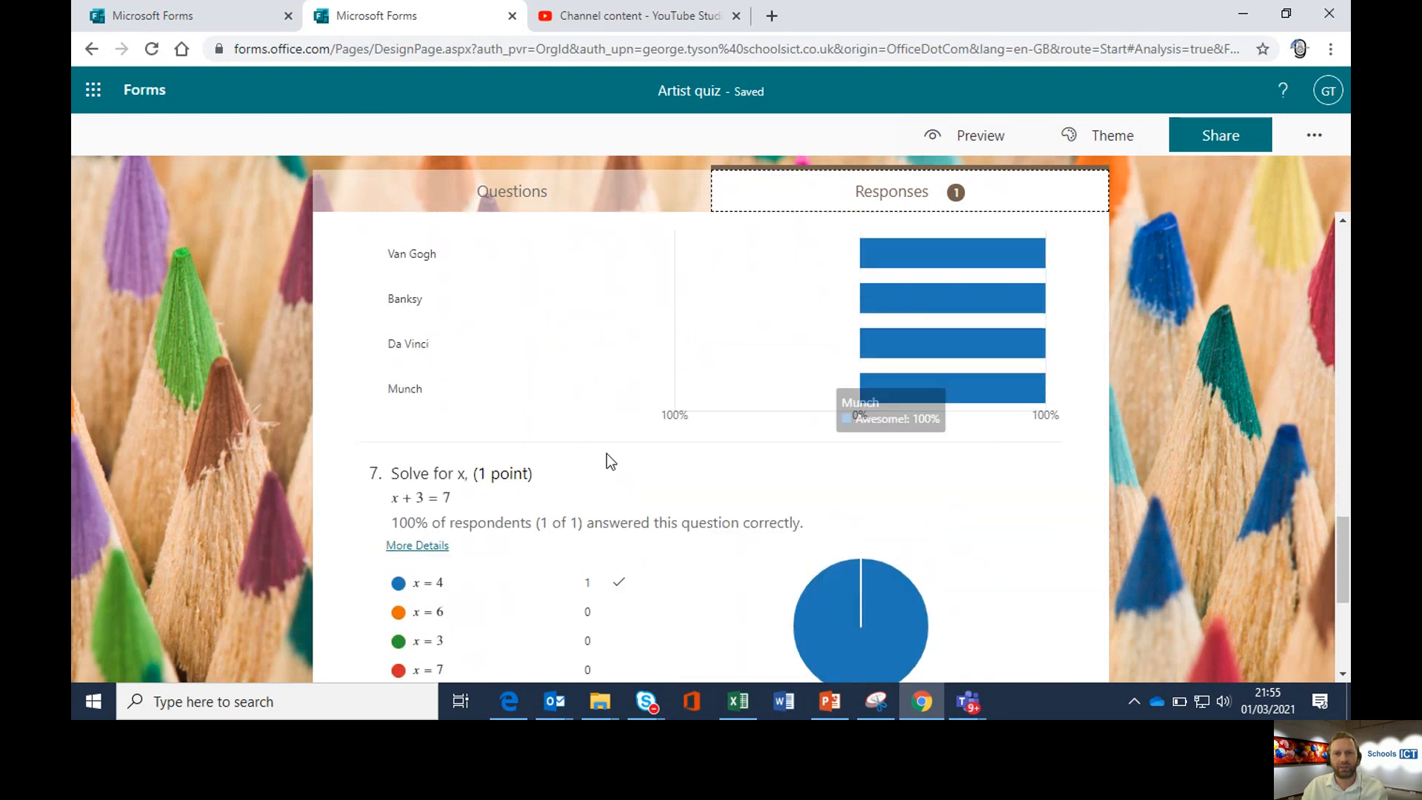
scroll(608, 457, down, 4)
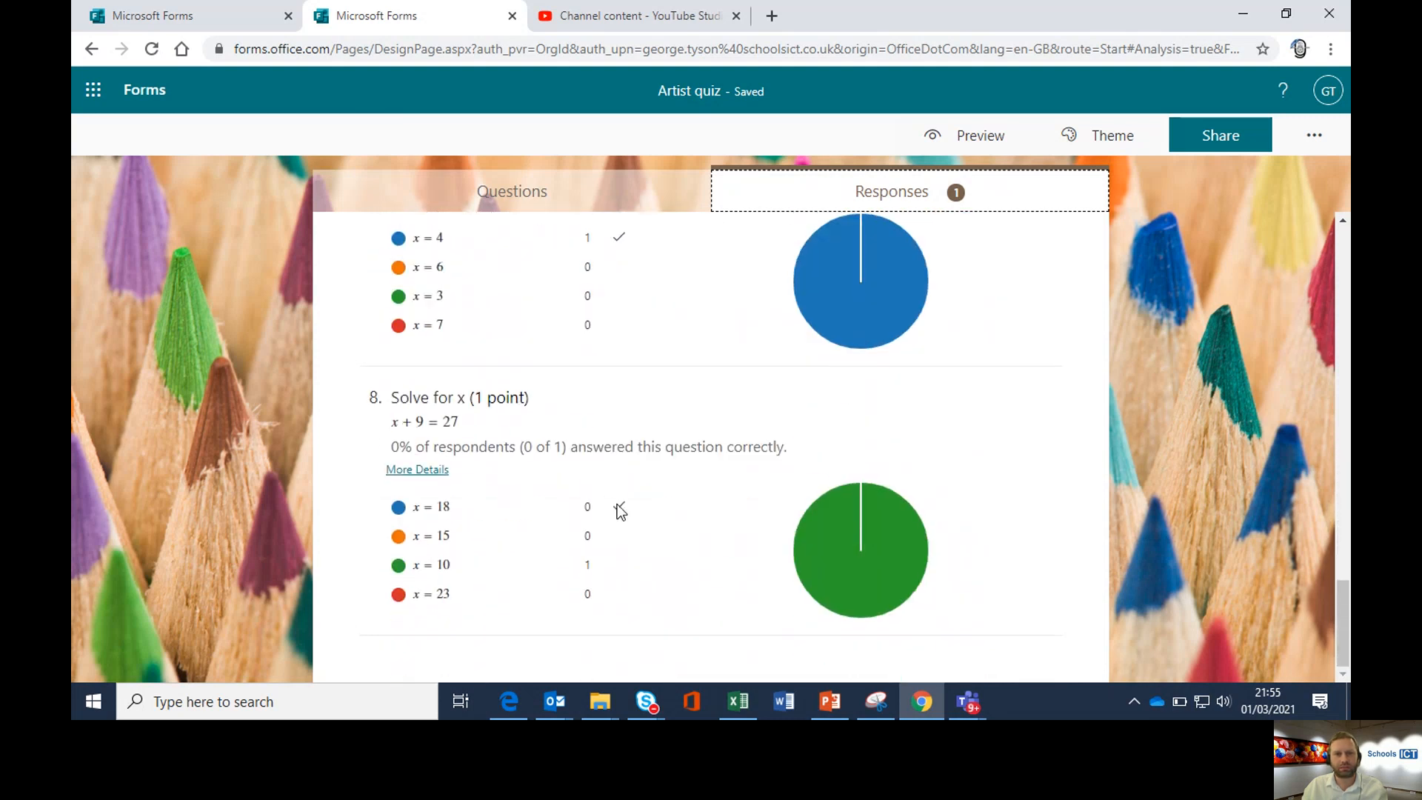
scroll(619, 508, up, 4)
scroll(622, 528, up, 15)
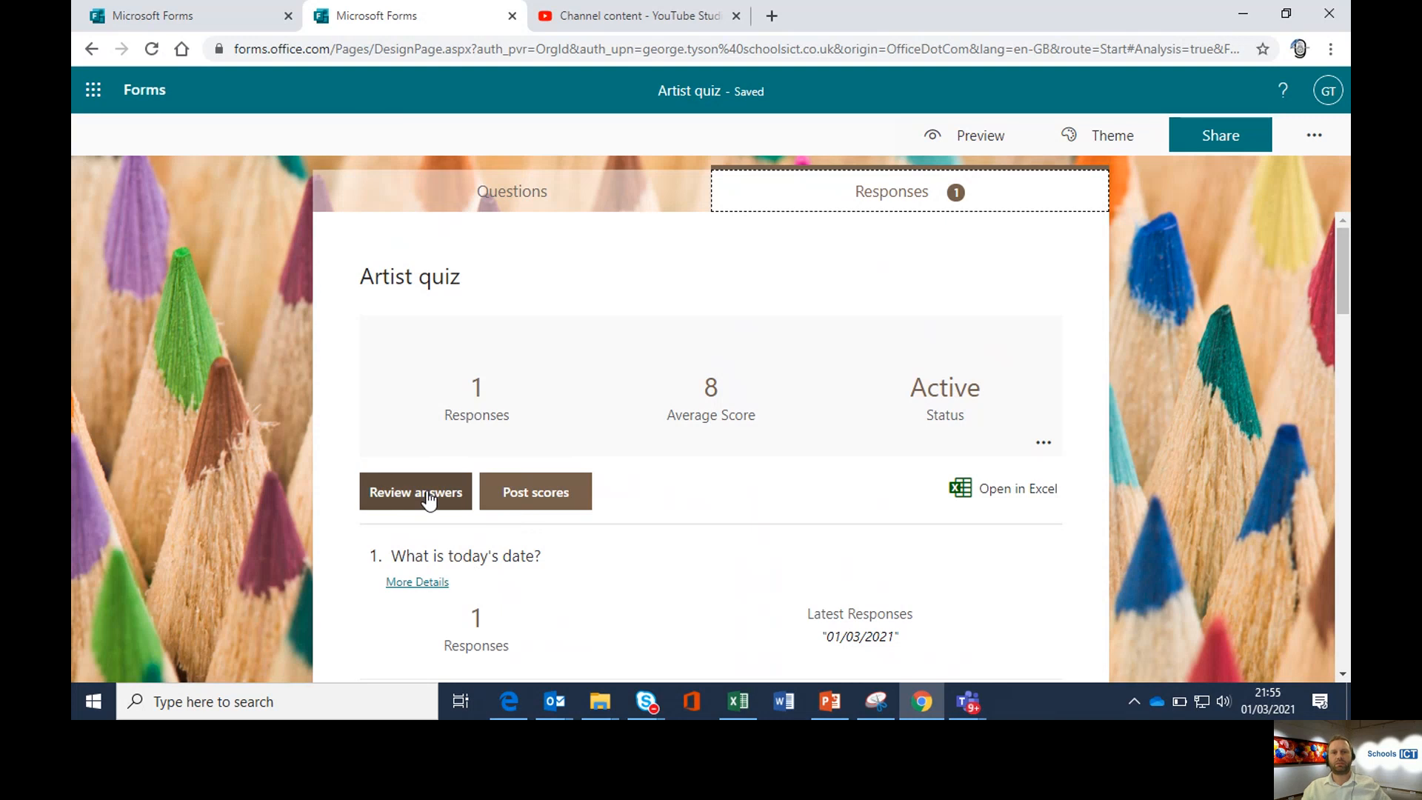
Switch to the Microsoft Teams meeting window and stop sharing the screen
key(alt+Tab)
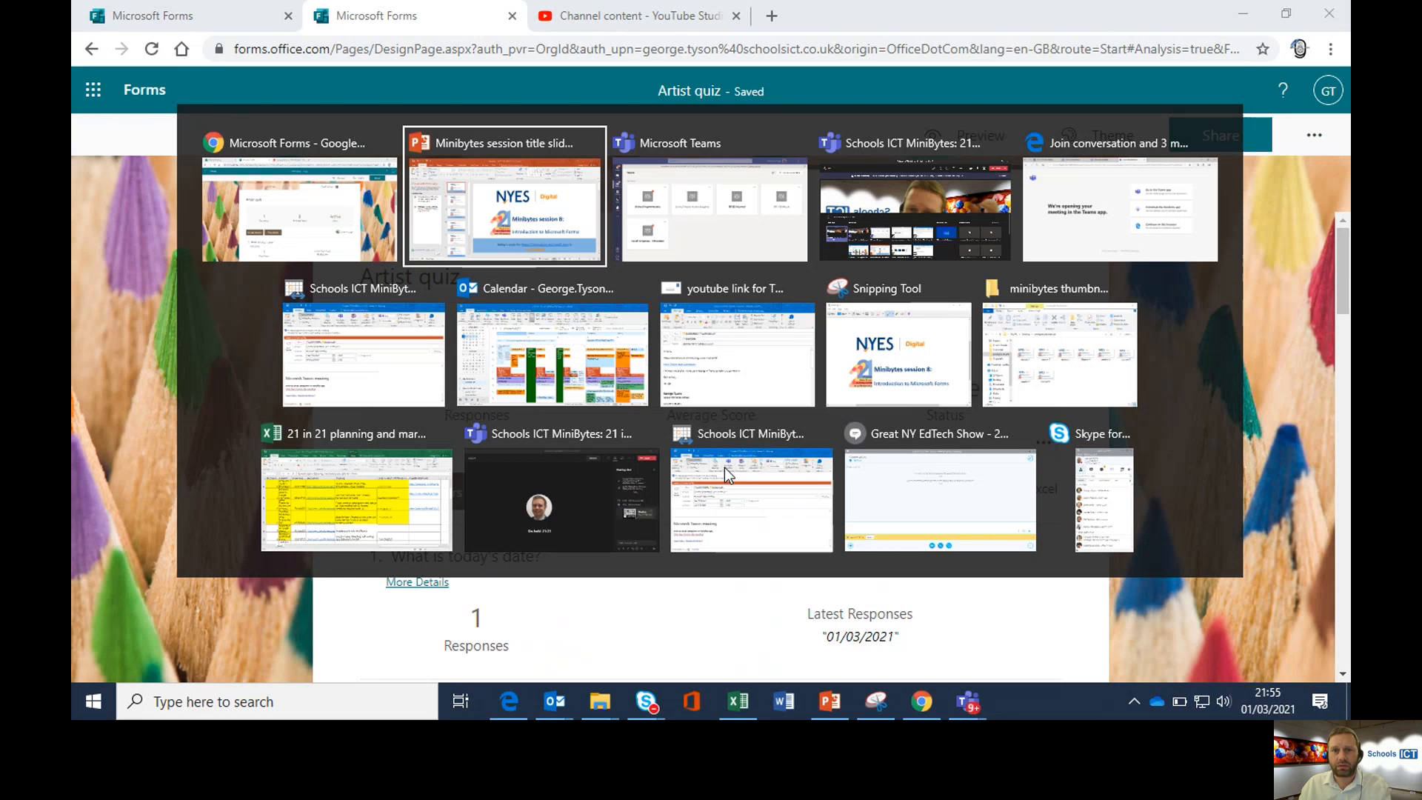
key(Tab)
key(Tab)
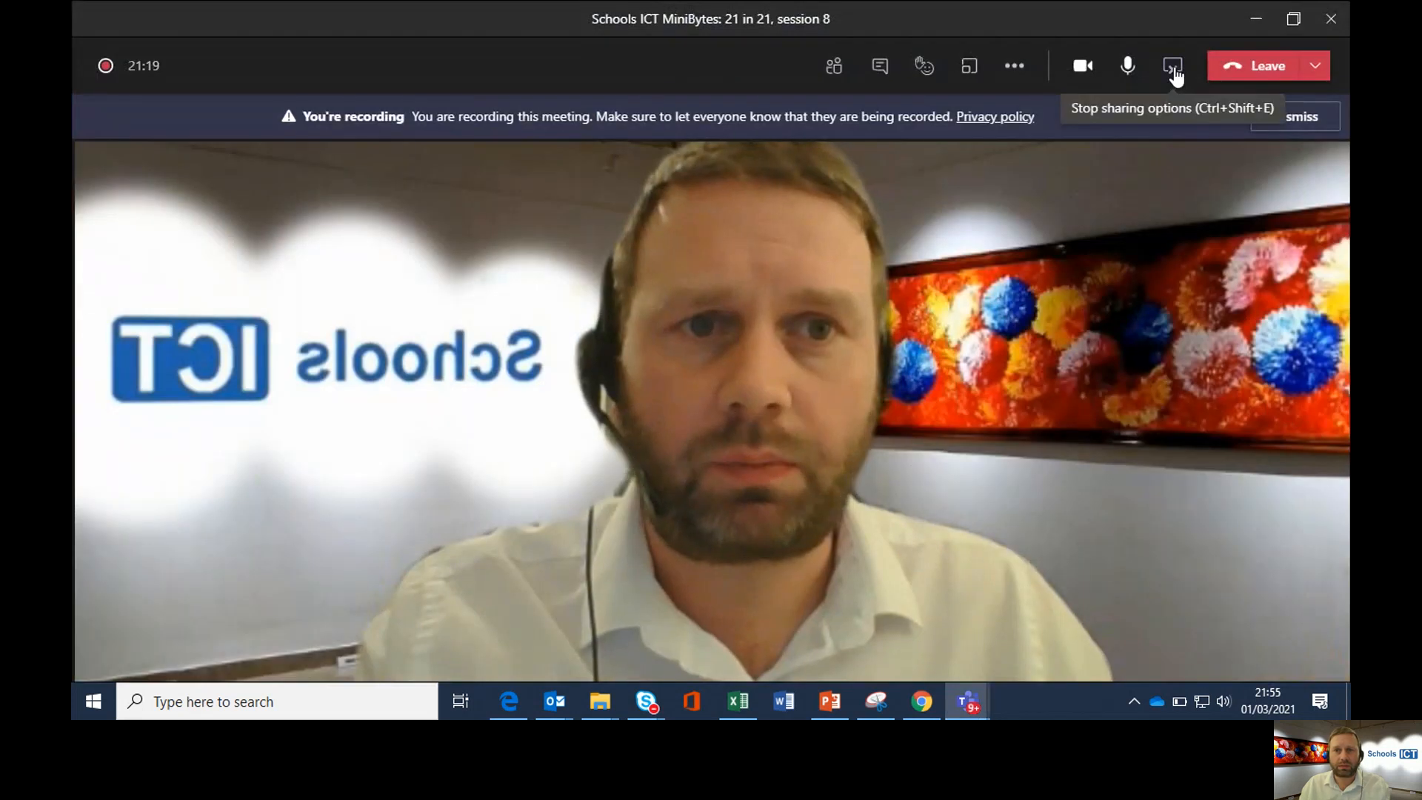
click(1174, 69)
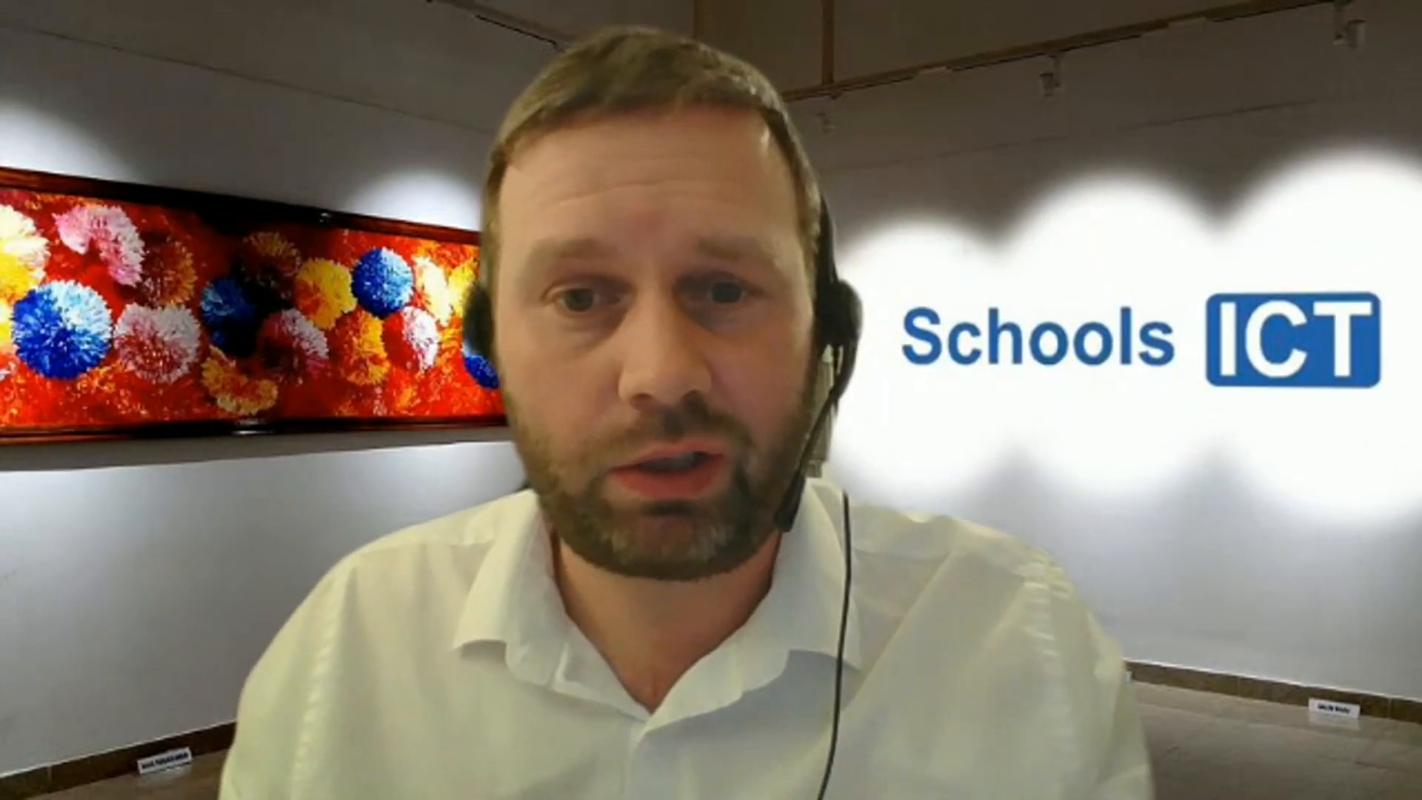